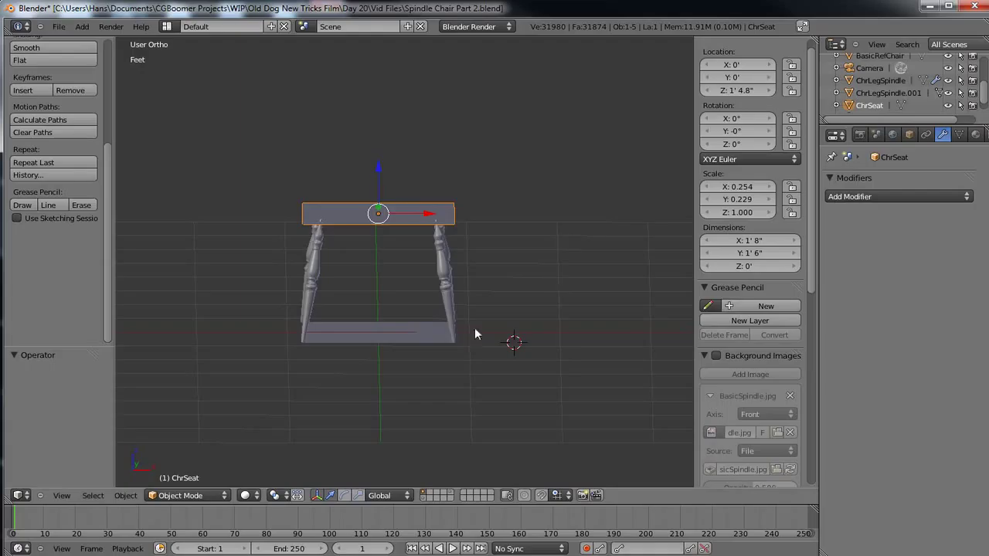
- Delete the ChrSeat object from the scene
middle_drag(363, 334, 356, 373)
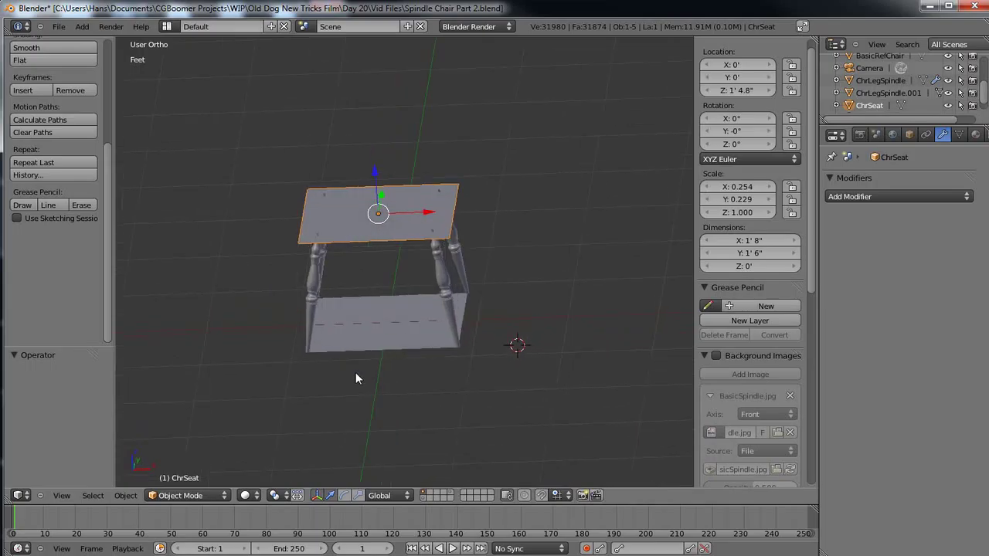
key(x)
click(390, 233)
middle_drag(374, 328, 438, 328)
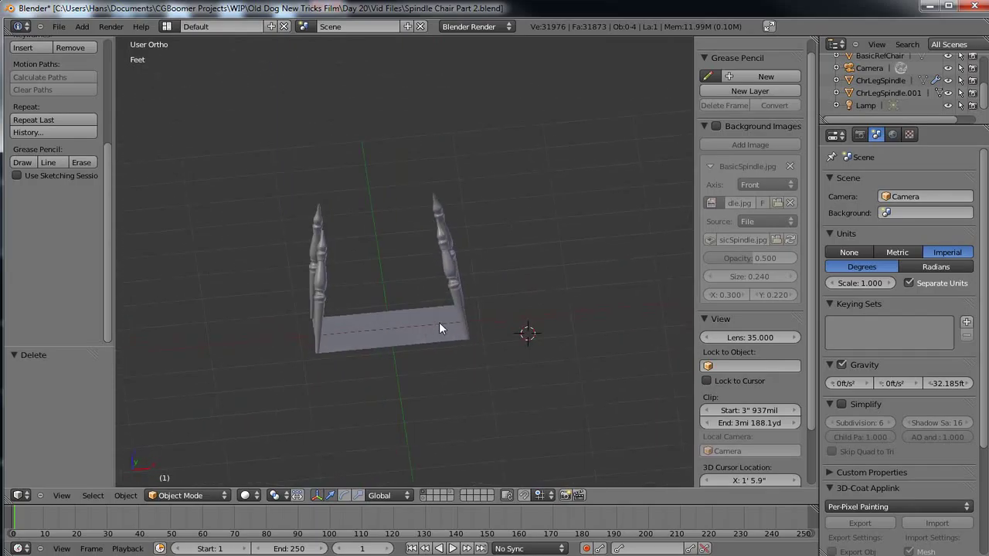
- Show layer 11 and remove the Mirror modifier from the ChrLegSpindle.001 spindle
click(424, 499)
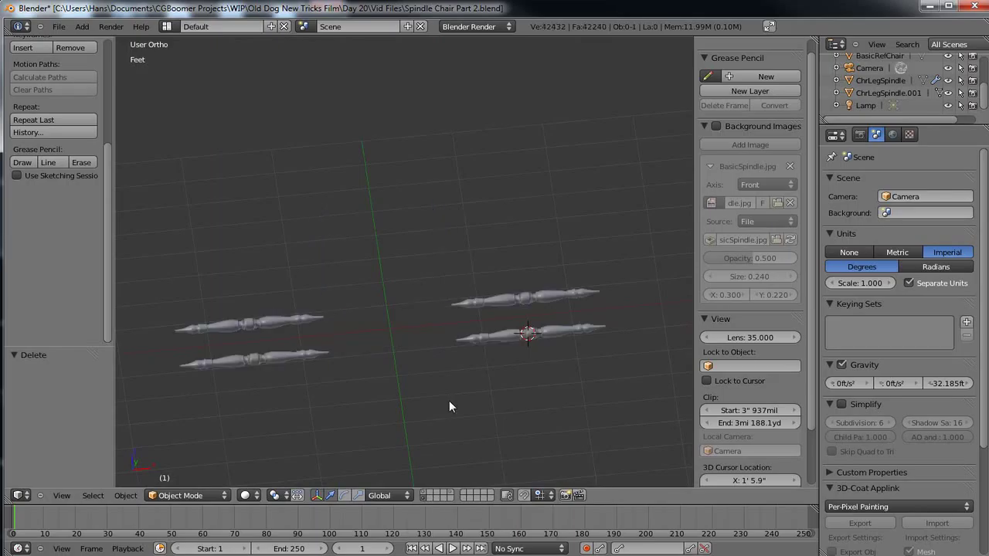
middle_drag(440, 421, 430, 402)
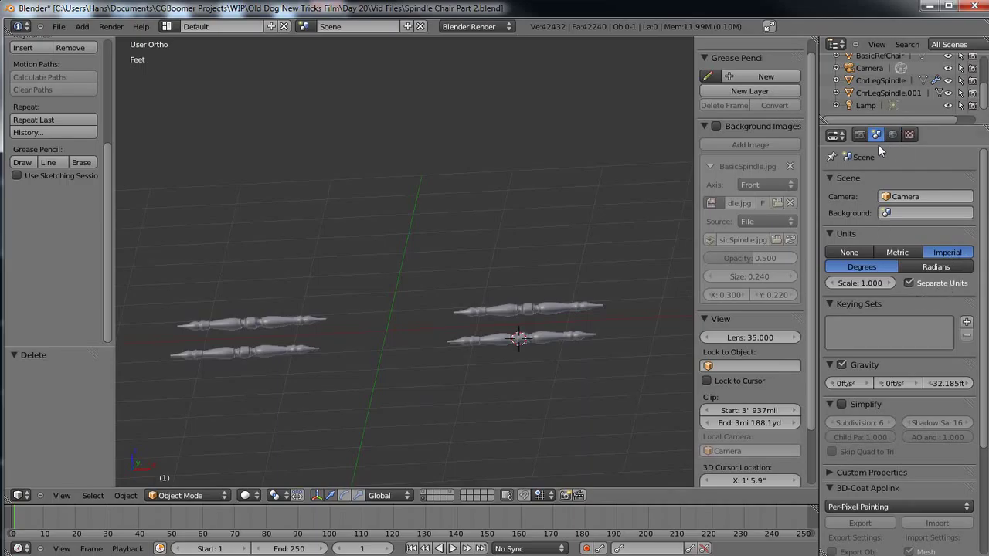
right_click(545, 336)
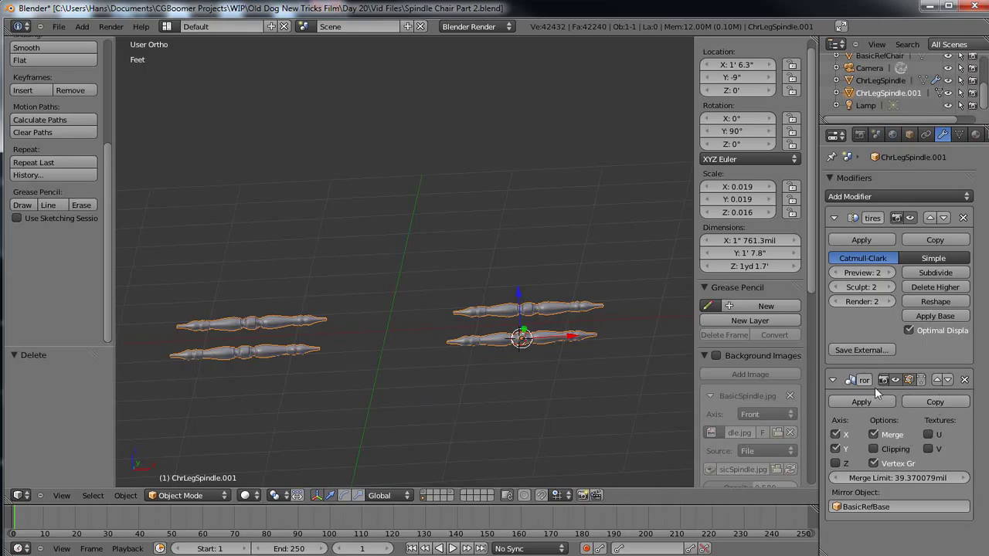
click(965, 380)
- Examine the unmirrored spindle's mesh up close in Edit Mode and return to Object Mode
middle_drag(460, 406, 469, 450)
key(Tab)
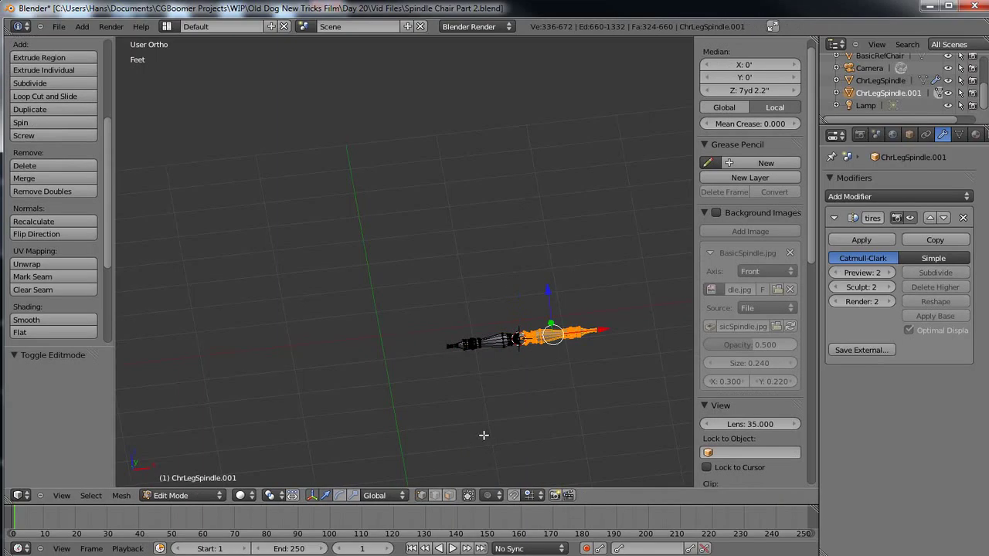
scroll(482, 417, up, 6)
middle_drag(277, 226, 417, 370)
scroll(417, 369, up, 2)
middle_drag(397, 329, 513, 267)
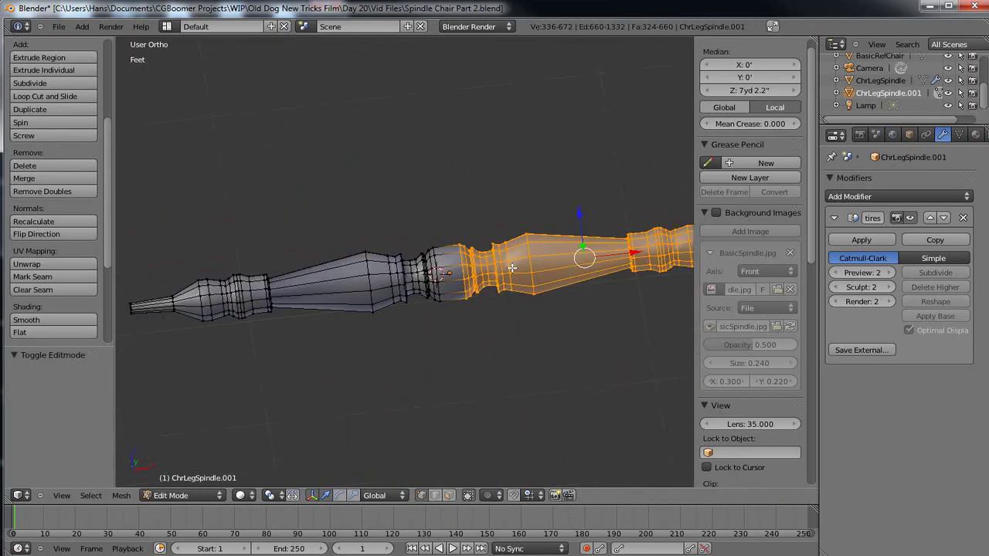
middle_drag(466, 305, 467, 348)
key(Tab)
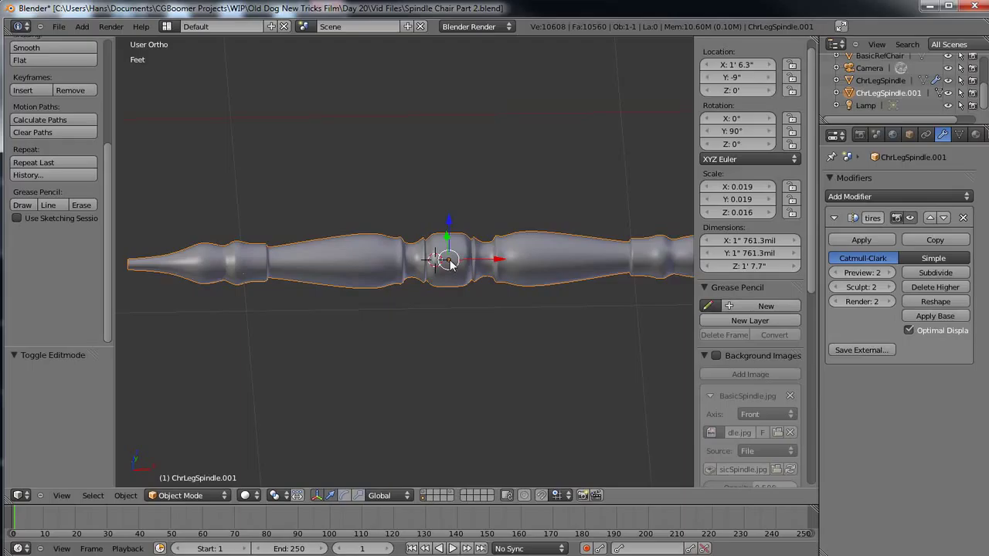
scroll(450, 260, down, 4)
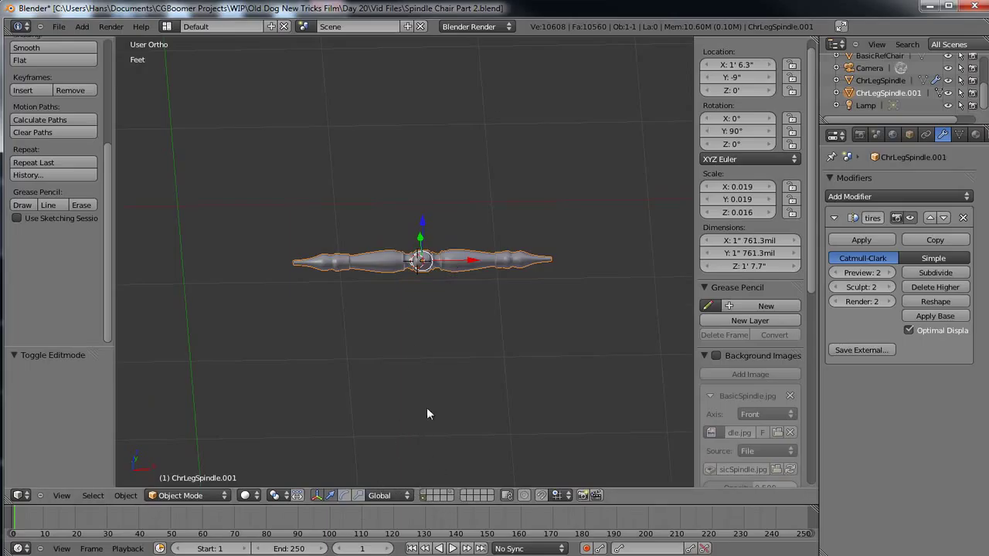
- Move the ChrLegSpindle.001 spindle to layer 1 and display that layer with the chair legs
key(m)
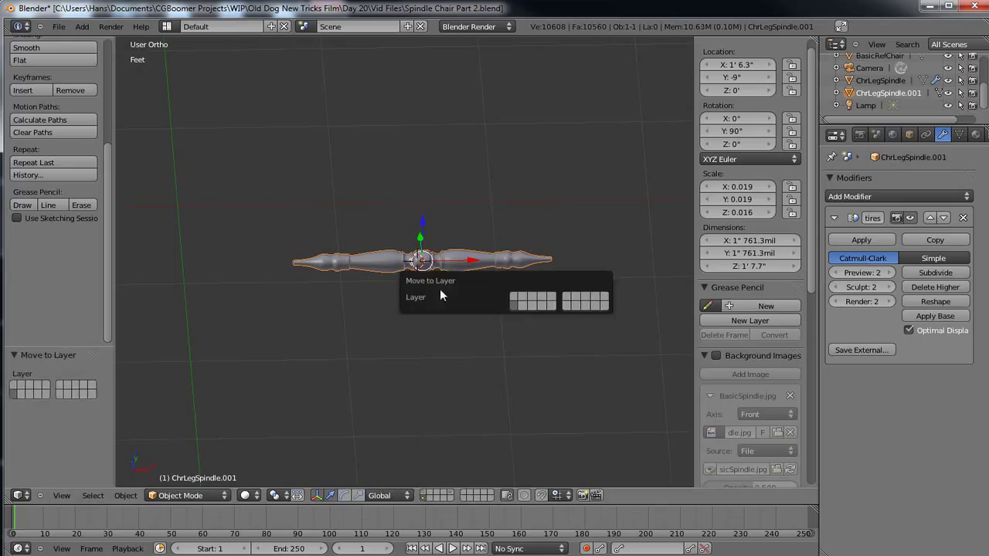
click(515, 299)
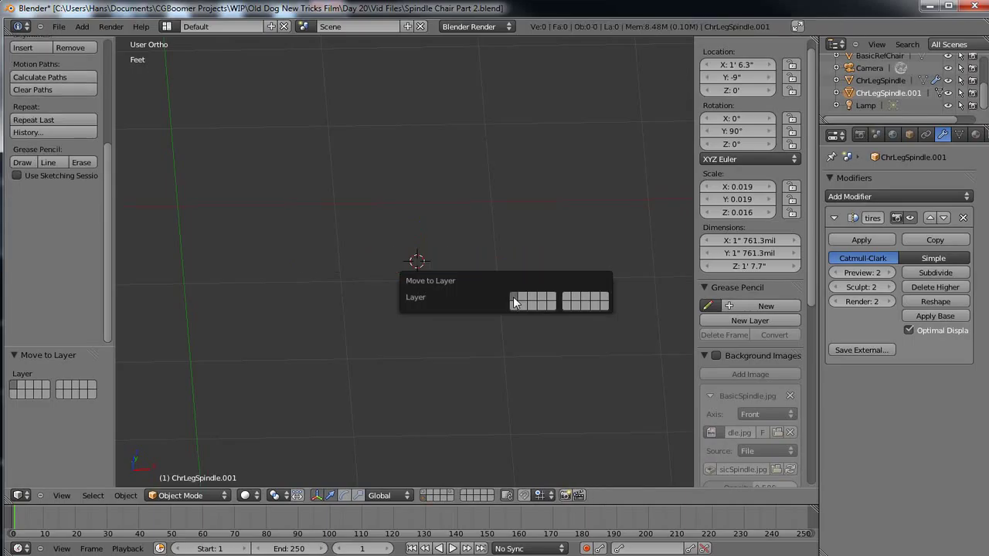
scroll(431, 352, down, 6)
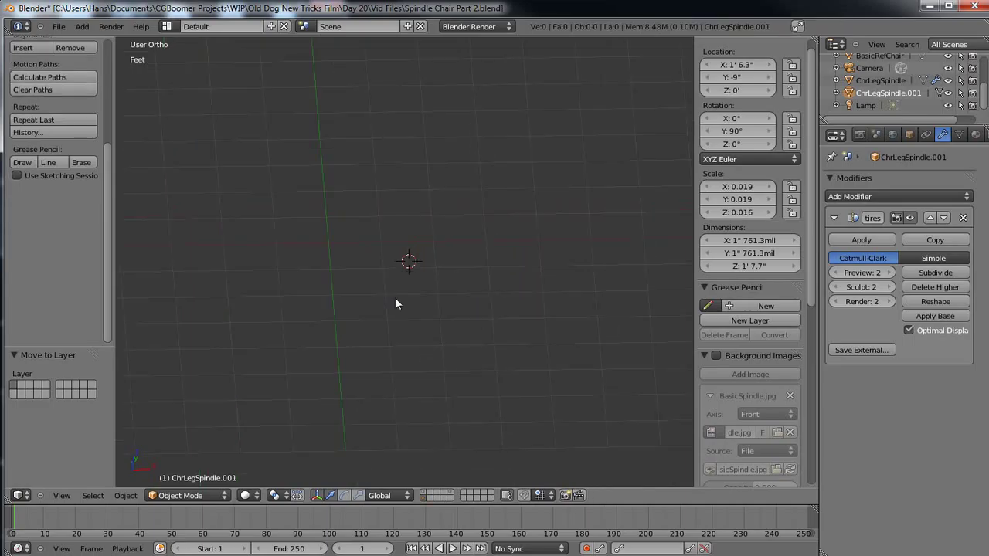
click(424, 493)
middle_drag(383, 334, 380, 351)
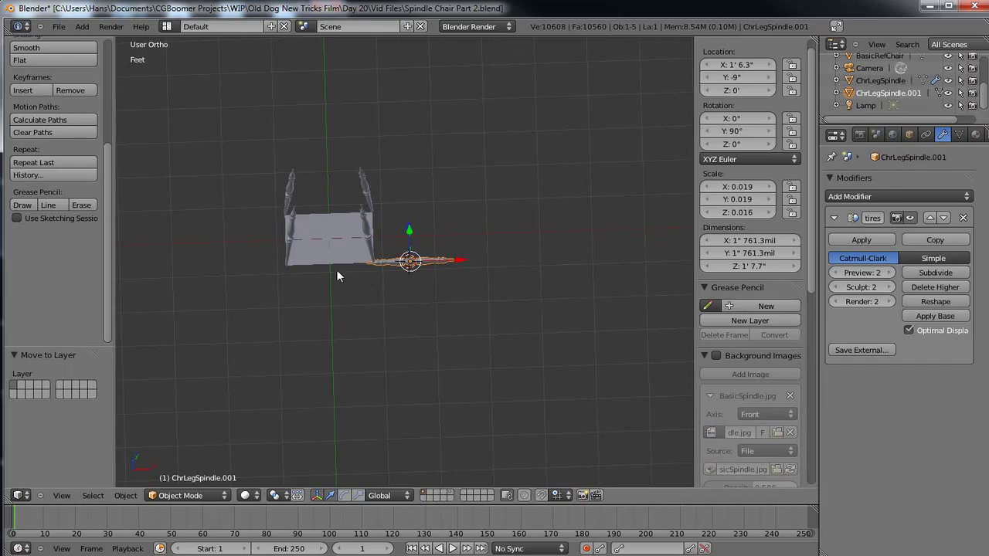
- Snap the 3D cursor to the scene center and snap the horizontal spindle to the cursor
key(shift+s)
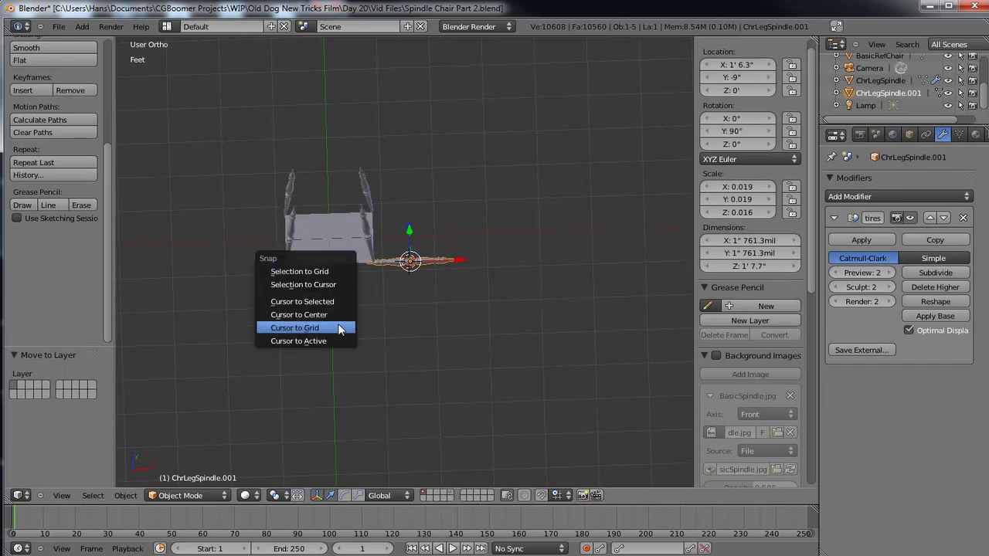
click(336, 314)
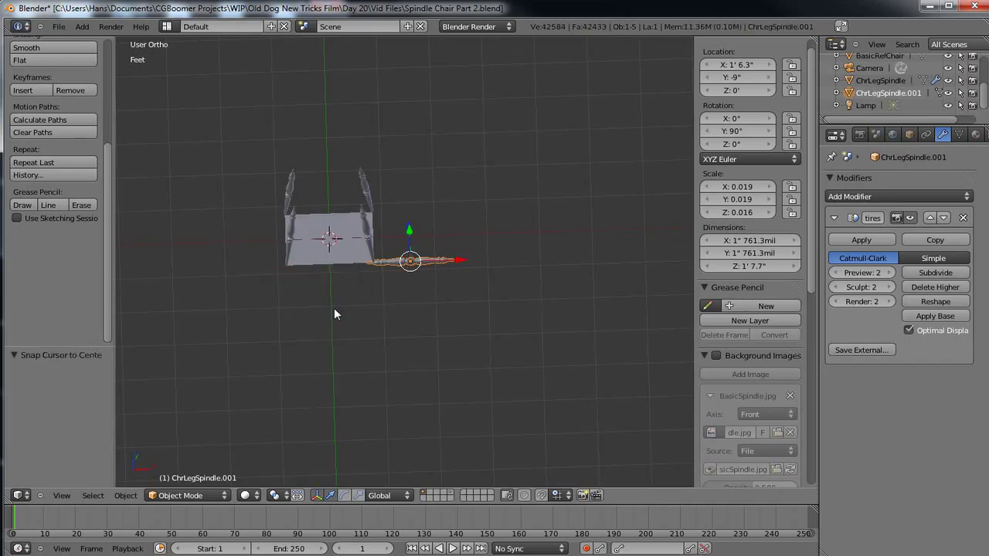
middle_drag(337, 296, 326, 327)
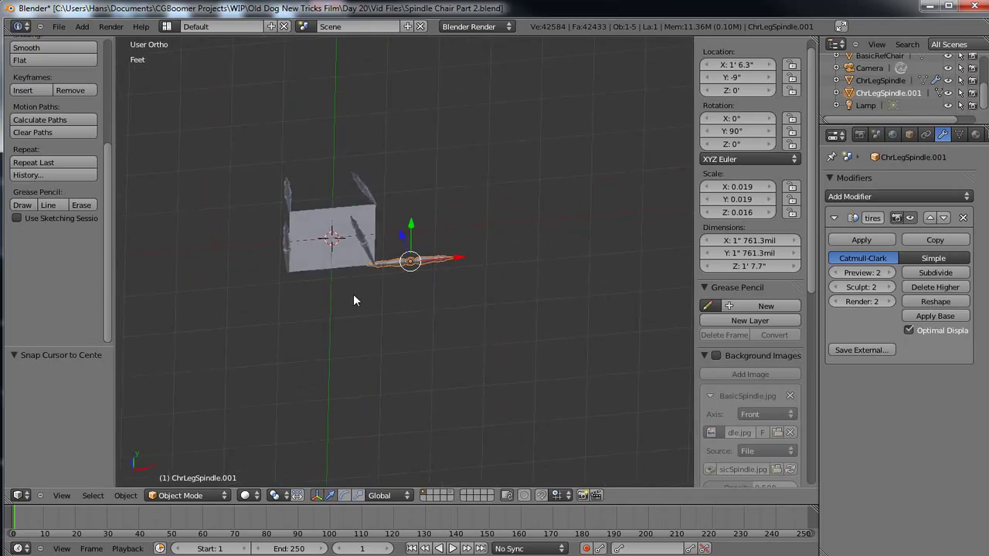
key(KP_7)
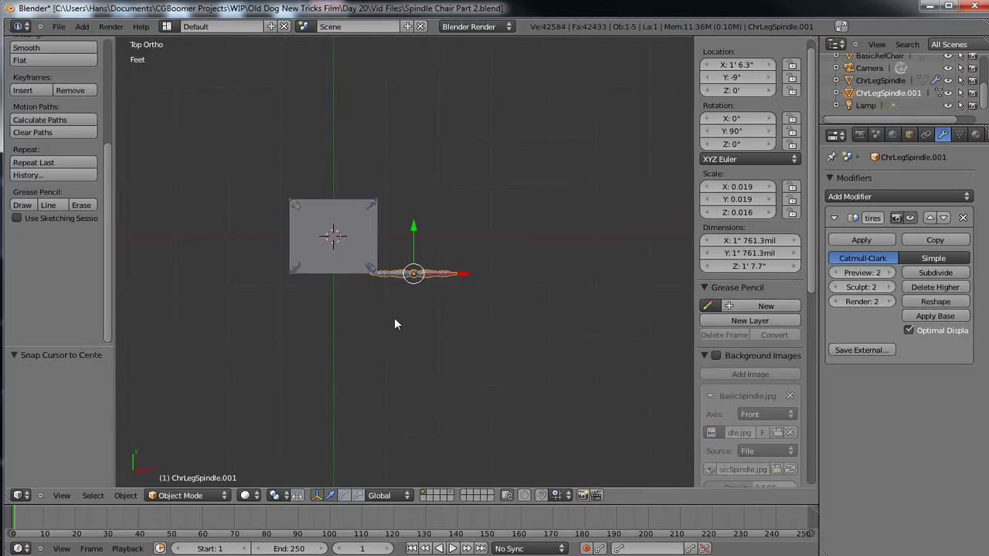
key(shift+s)
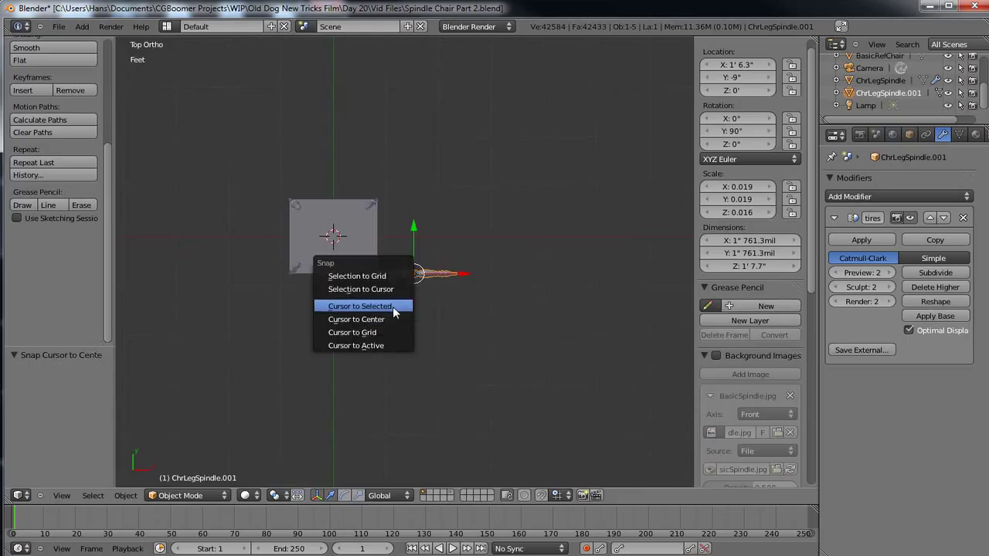
click(390, 289)
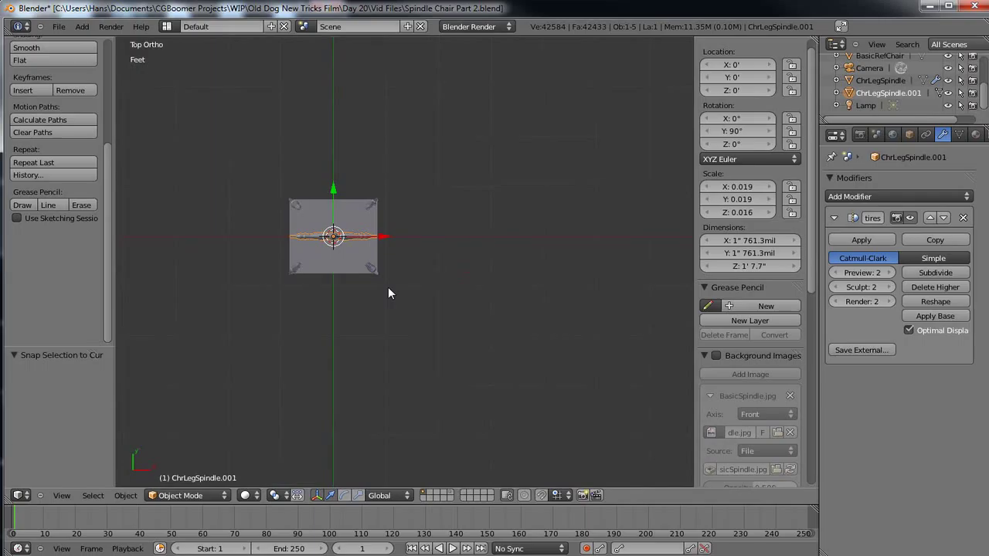
middle_drag(332, 353, 360, 364)
- Duplicate the centered spindle in place and rotate the copy 90 degrees in the top view
key(KP_7)
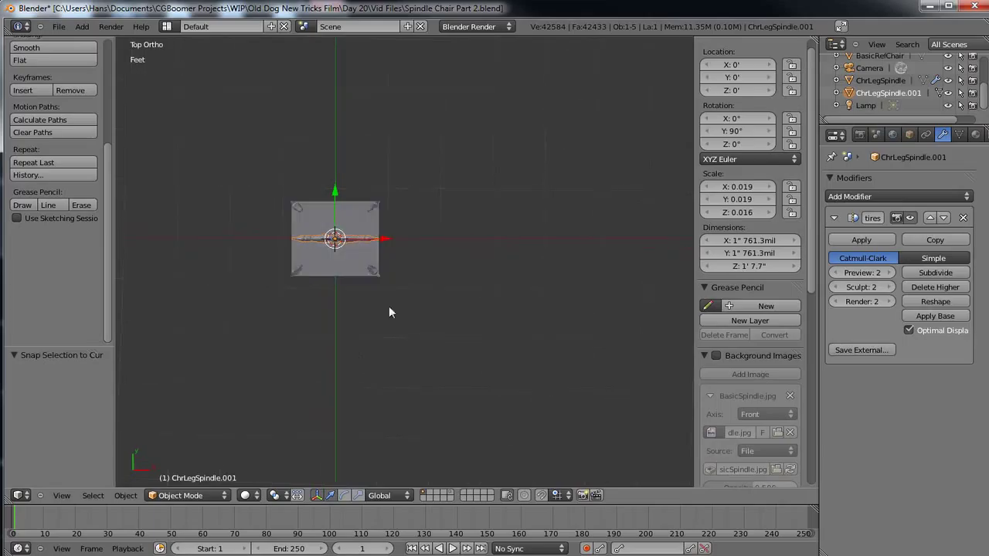
key(shift+d)
right_click(451, 278)
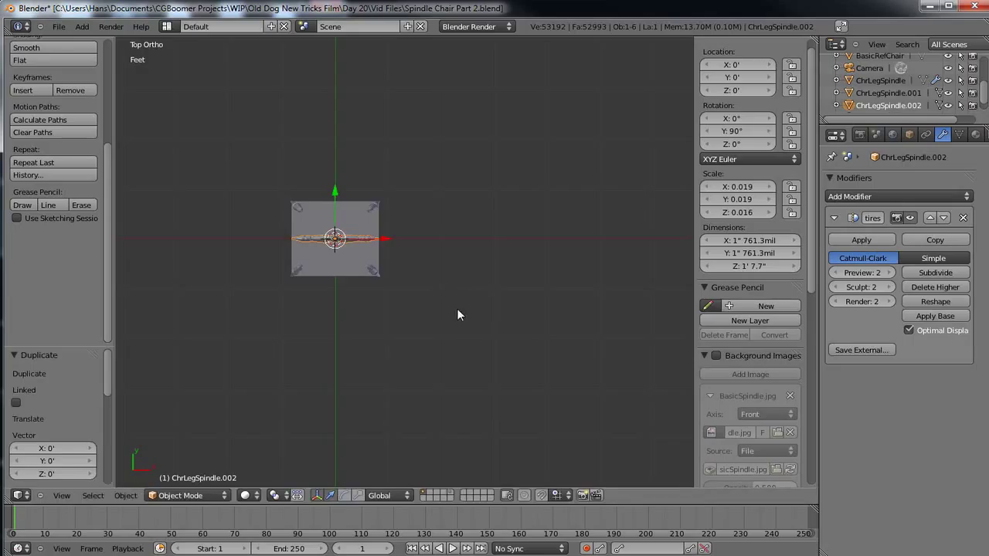
key(r)
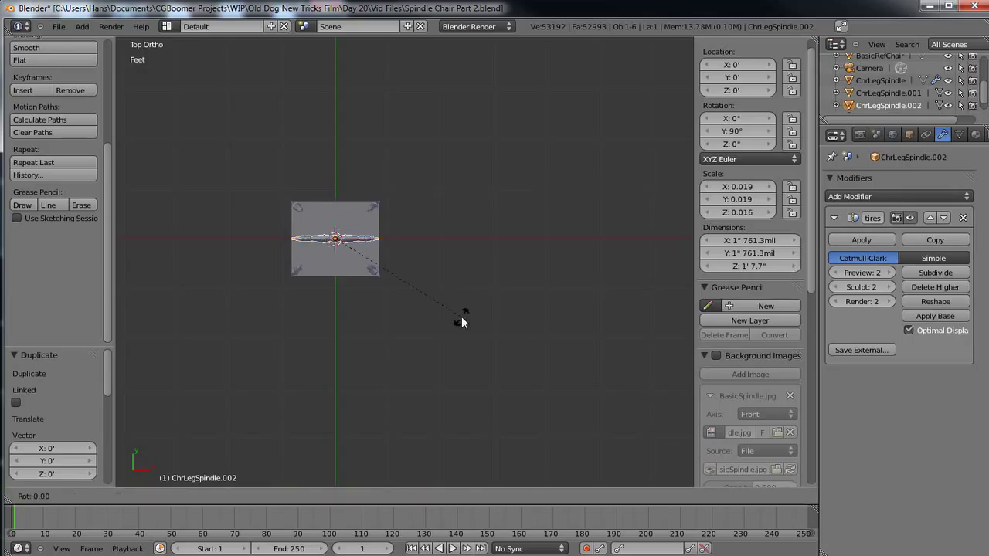
text(90)
key(Return)
middle_drag(352, 384, 310, 331)
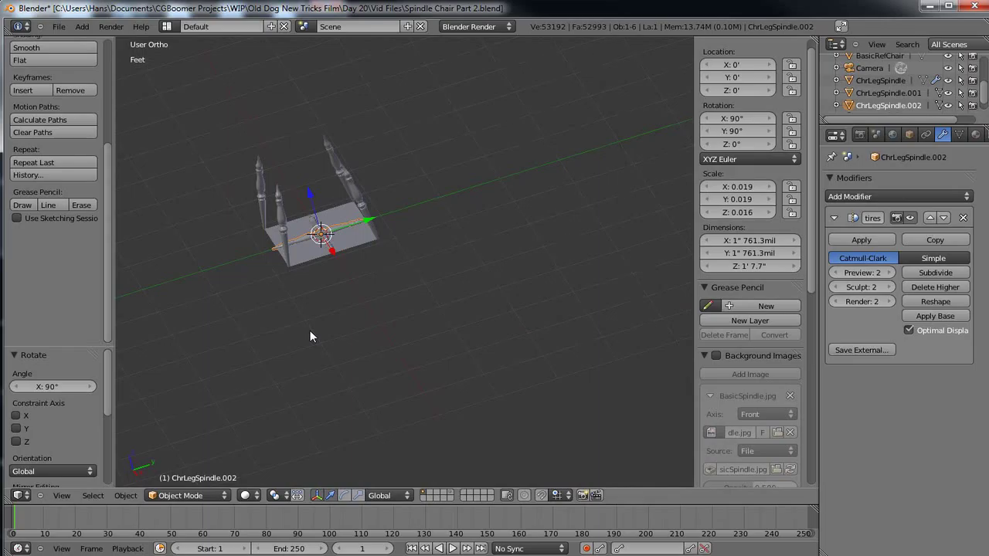
- Raise the duplicated spindle along Z by about 6.3 inches, between the legs in the right view
key(KP_3)
shift+middle_drag(364, 262, 372, 353)
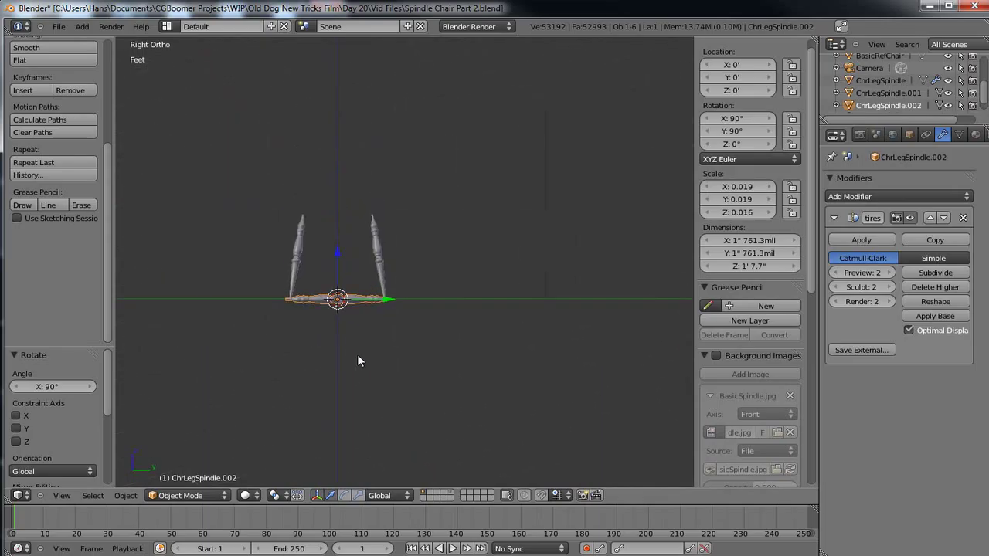
scroll(357, 354, up, 2)
shift+middle_drag(279, 371, 390, 377)
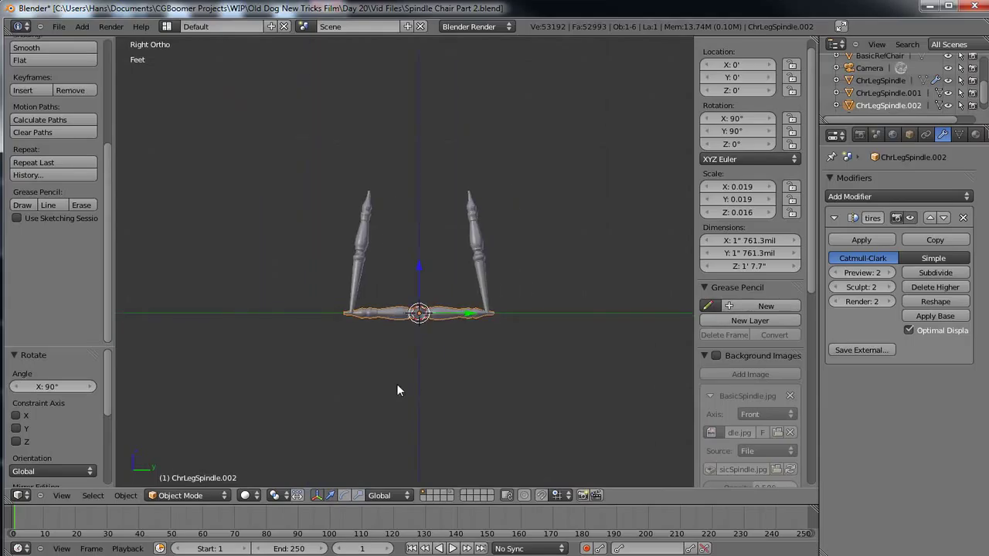
key(g)
key(z)
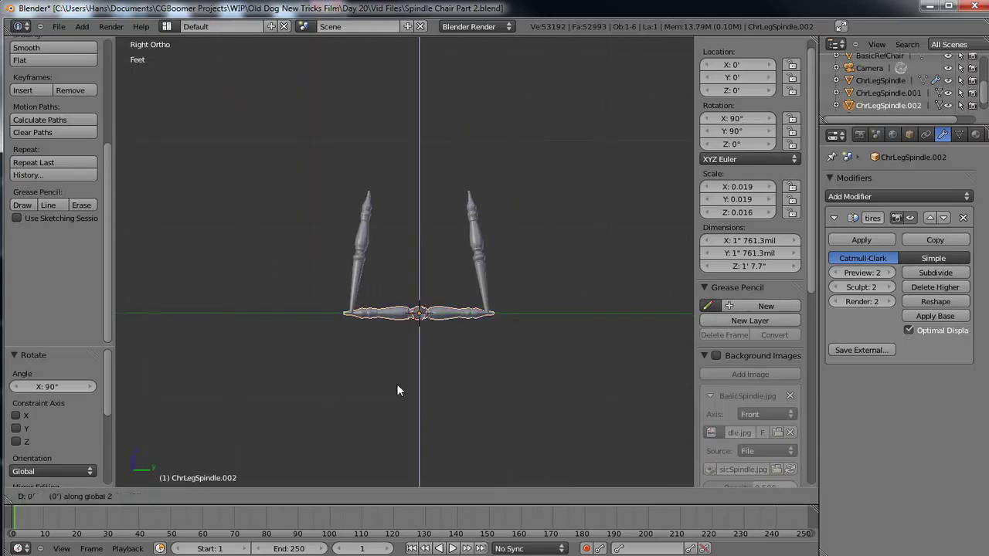
click(400, 340)
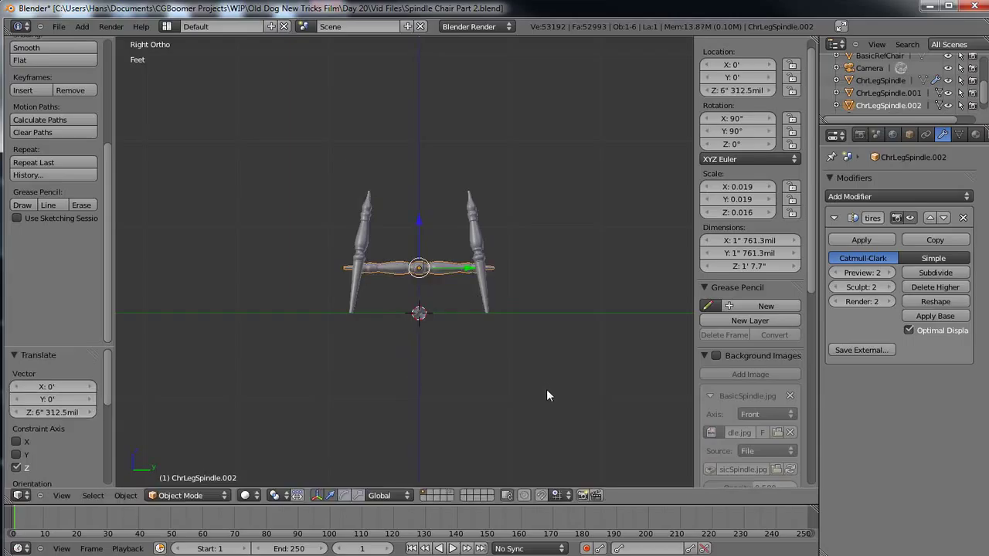
key(s)
key(y)
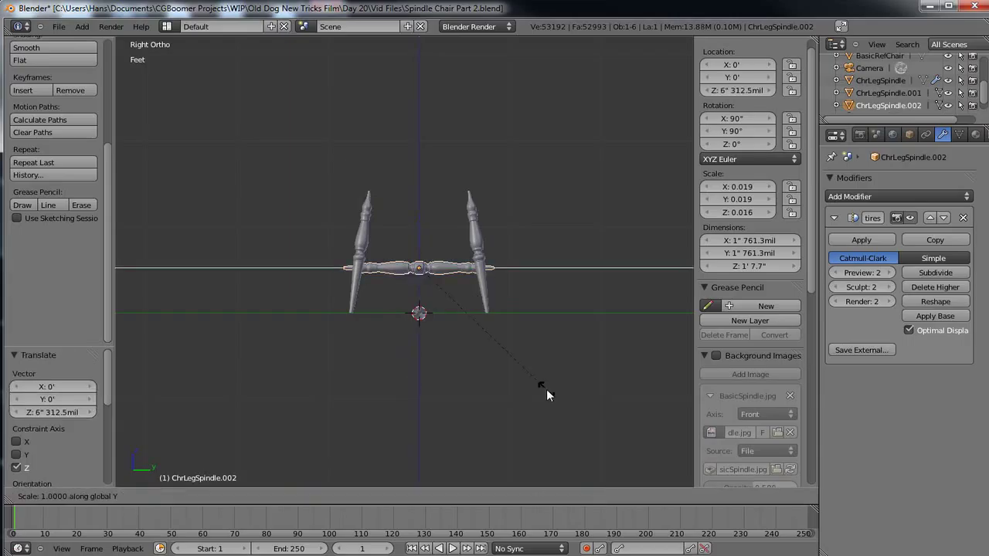
click(546, 389)
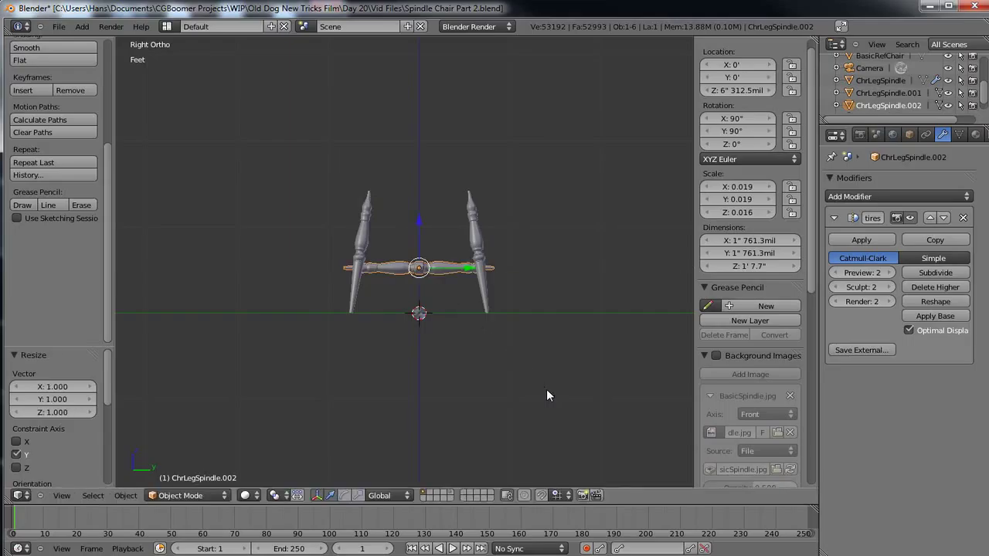
- Scale the duplicated spindle uniformly to about 0.78 so its ends meet the front and back legs
key(s)
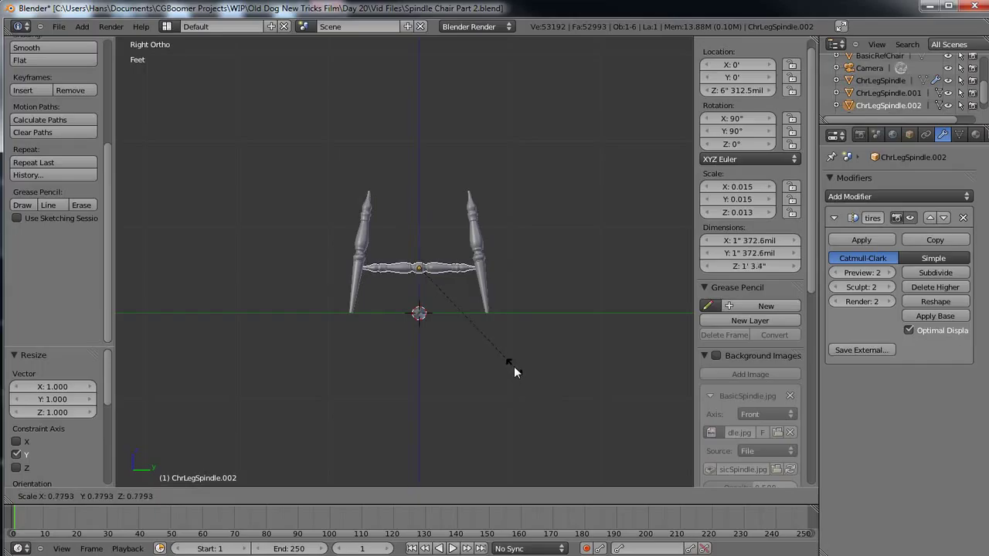
click(514, 366)
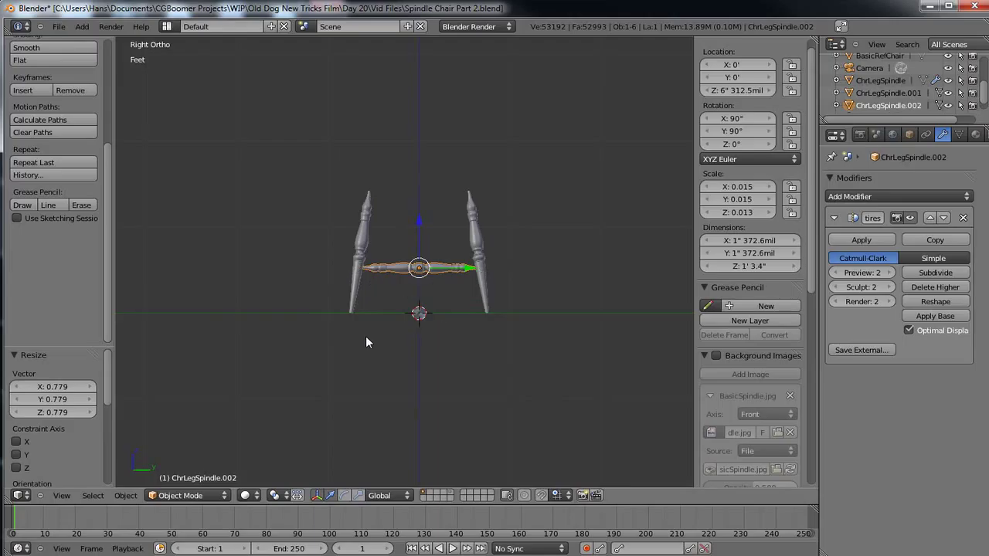
- Move the duplicated spindle about 9 inches along positive X in line with the side legs
key(KP_7)
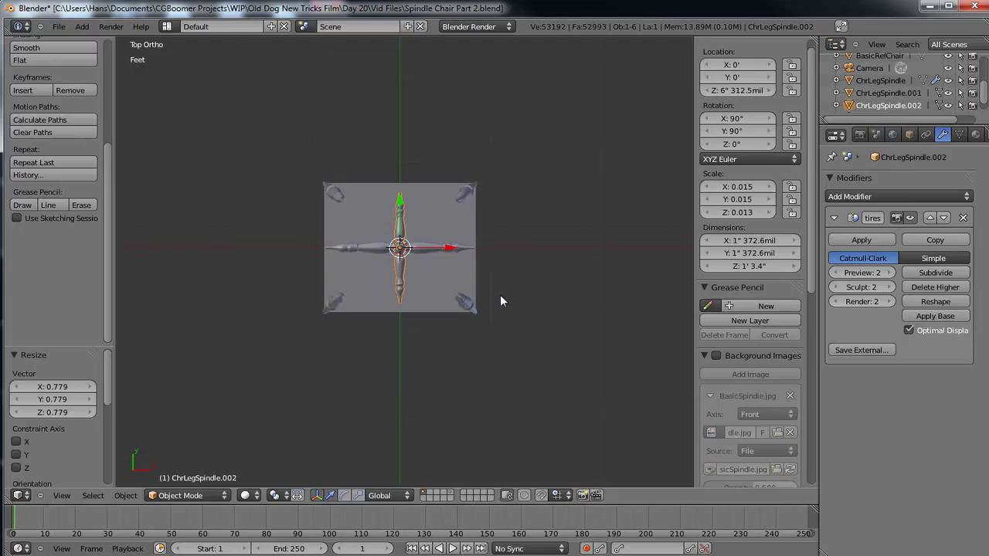
key(g)
key(x)
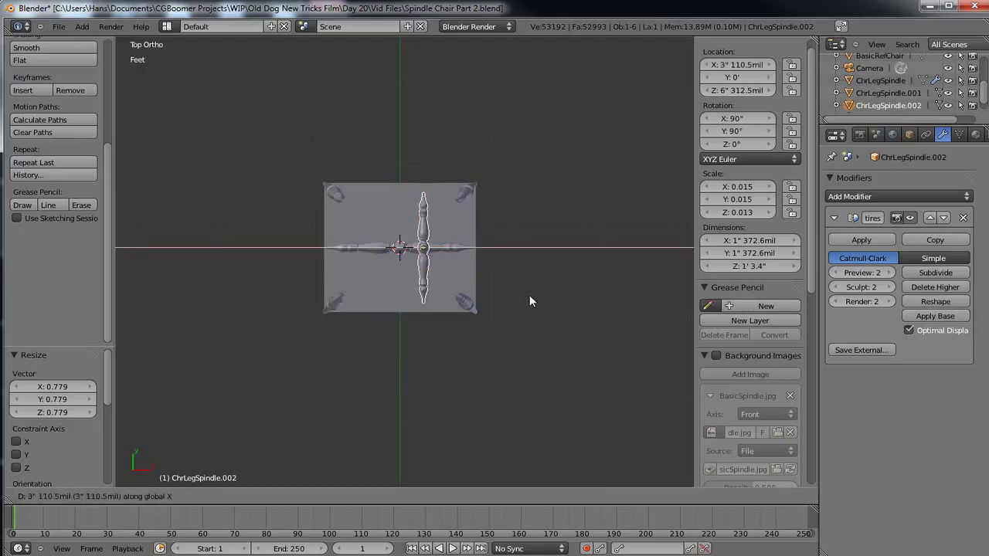
click(568, 298)
key(KP_1)
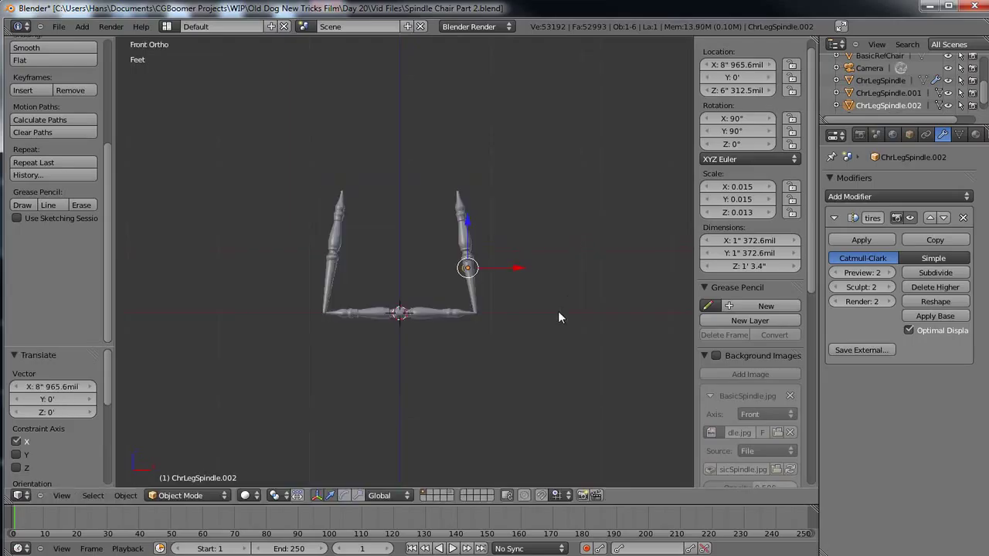
scroll(558, 311, up, 5)
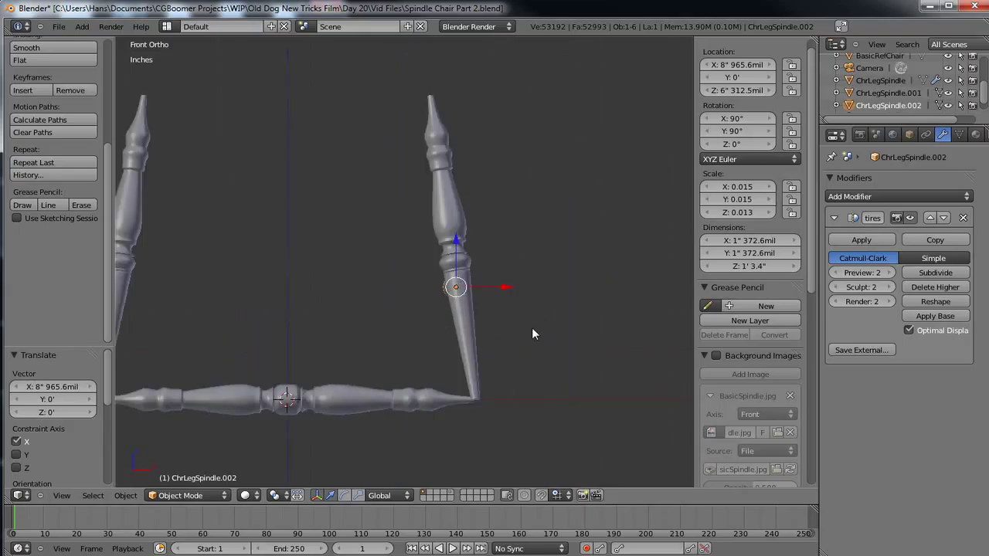
- Fine-tune the right-hand stretcher spindle along X to about 9.14 inches so it sits centered between the side legs
key(g)
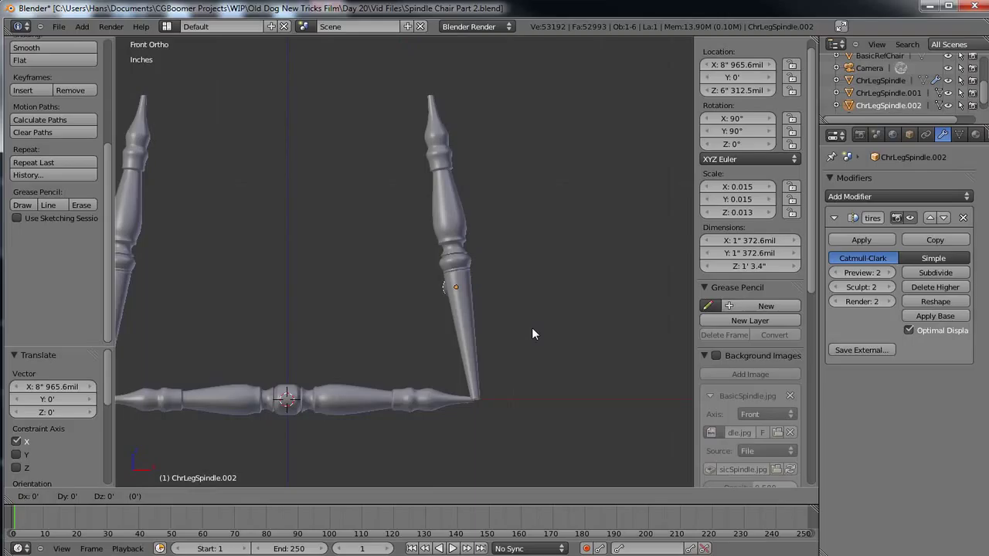
key(x)
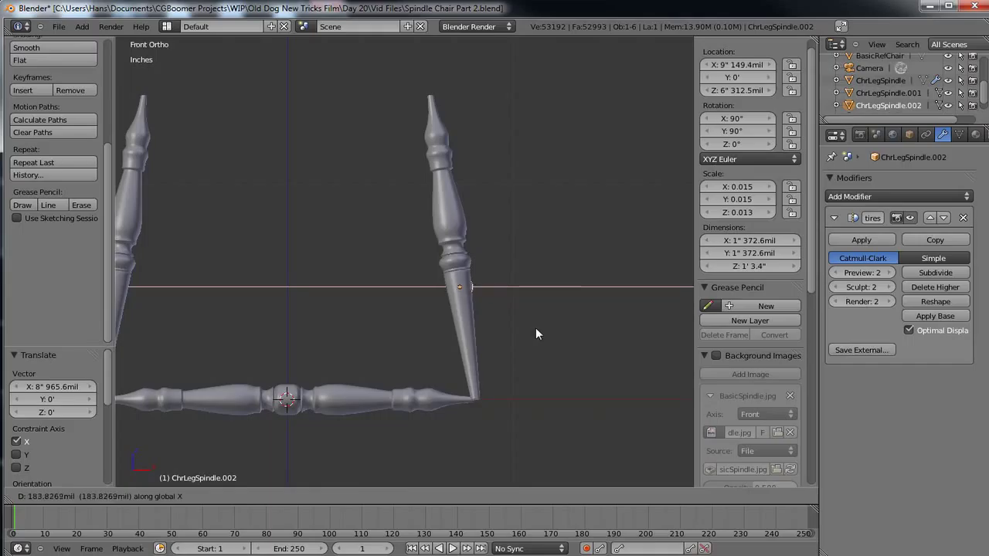
click(537, 333)
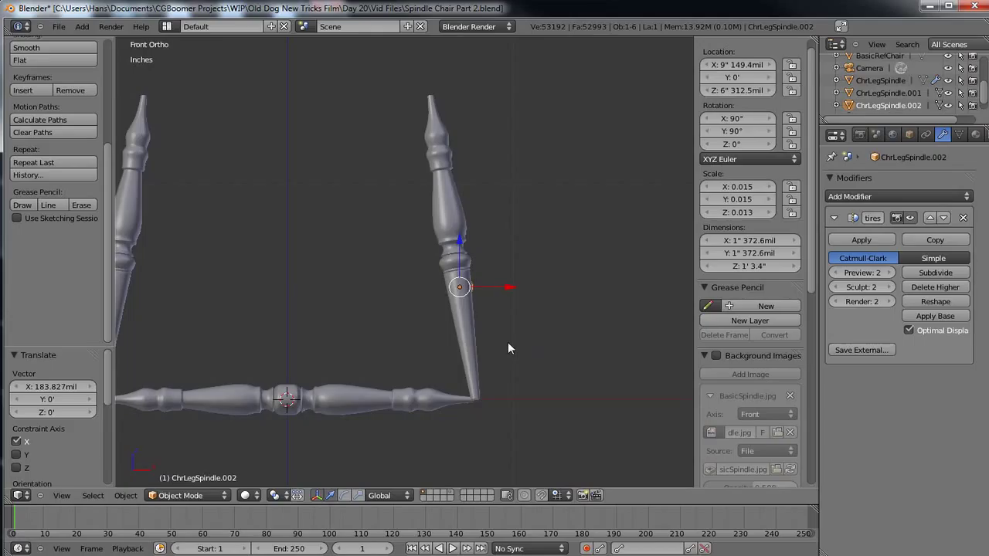
key(g)
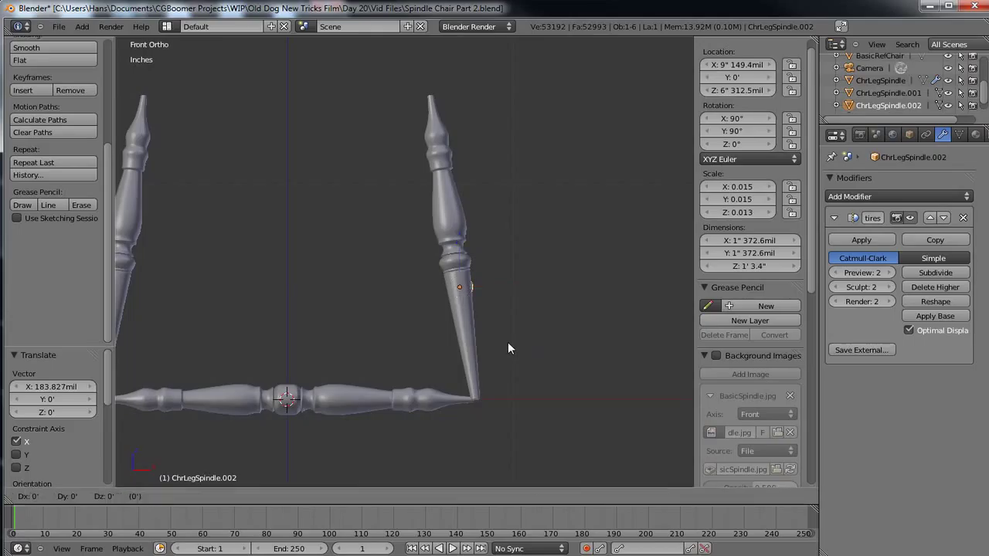
key(x)
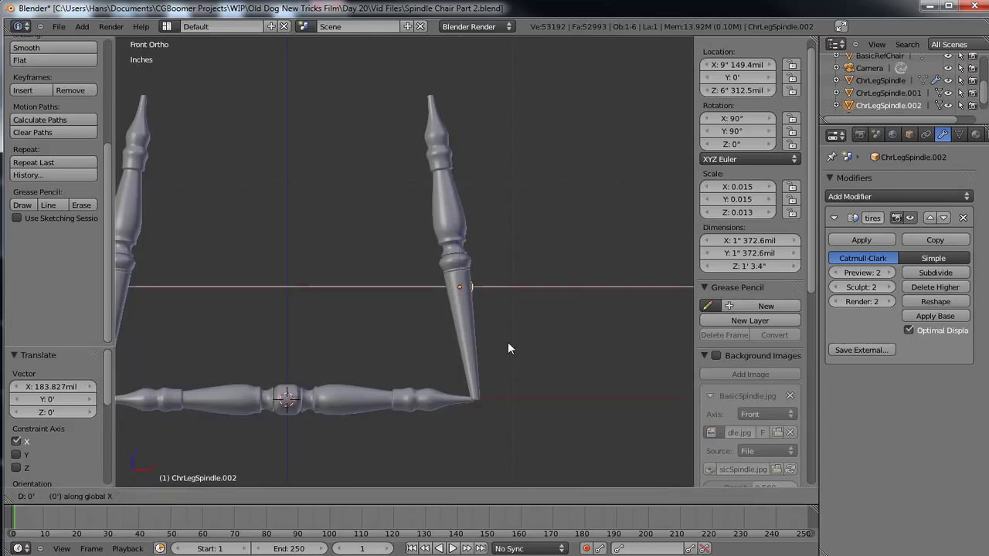
click(505, 341)
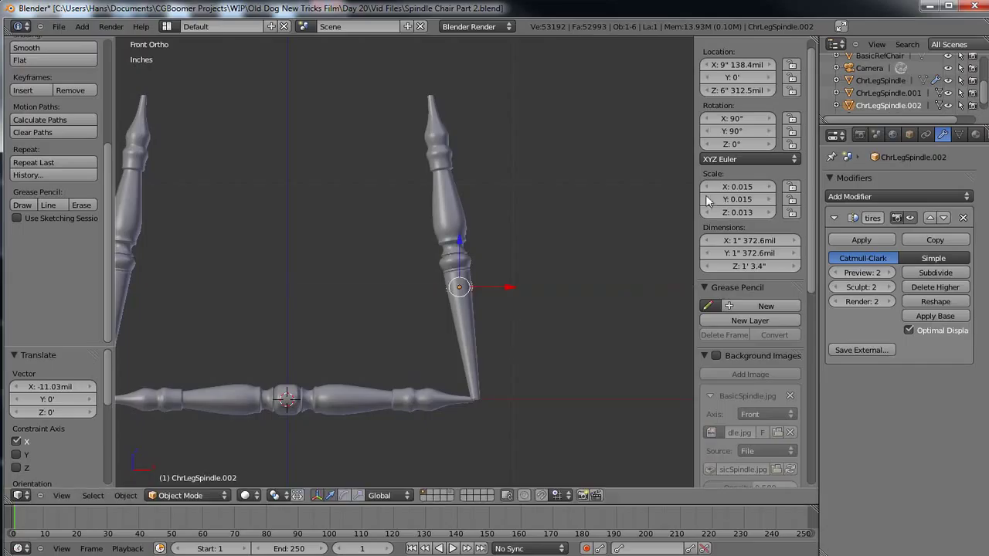
- Turn off separate units for the scene and set the unit system to None
click(876, 136)
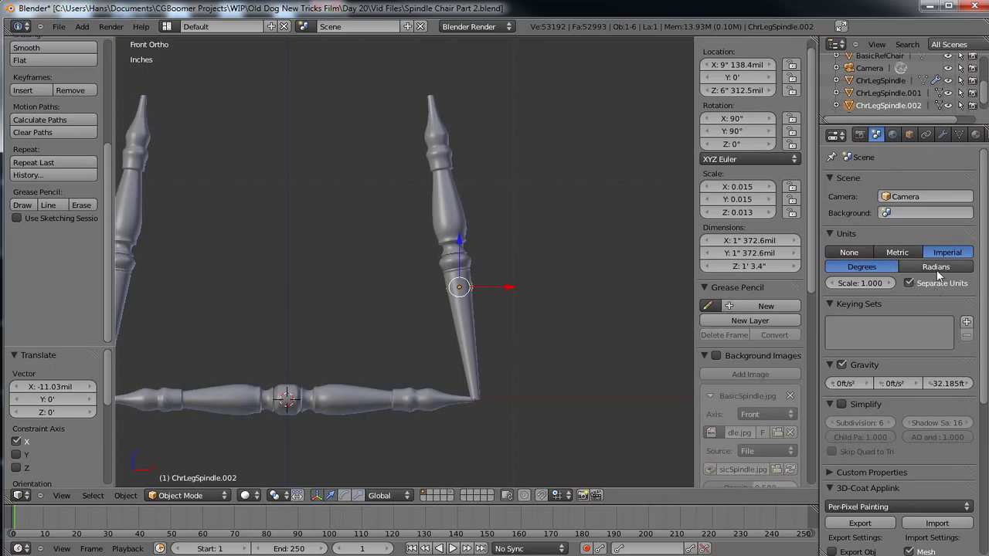
click(910, 283)
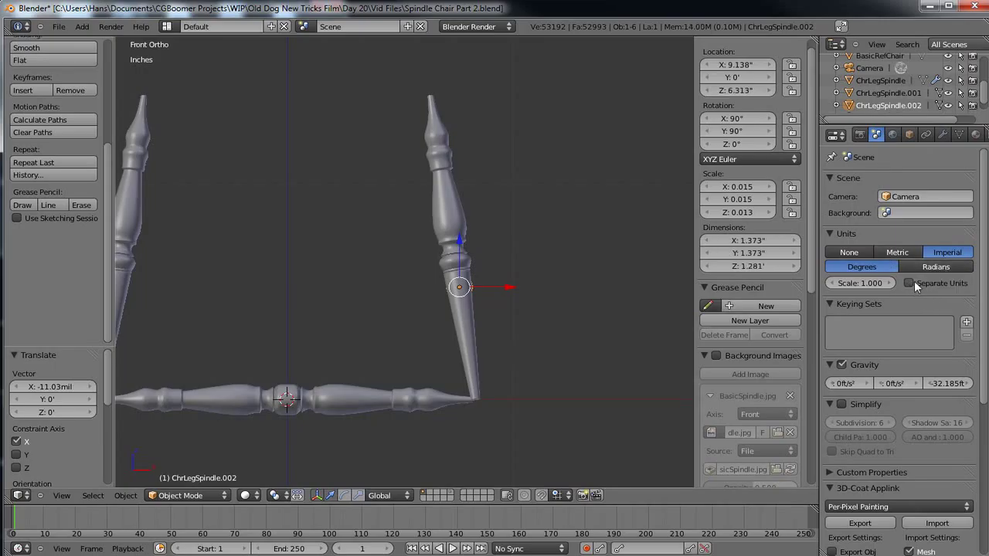
click(853, 253)
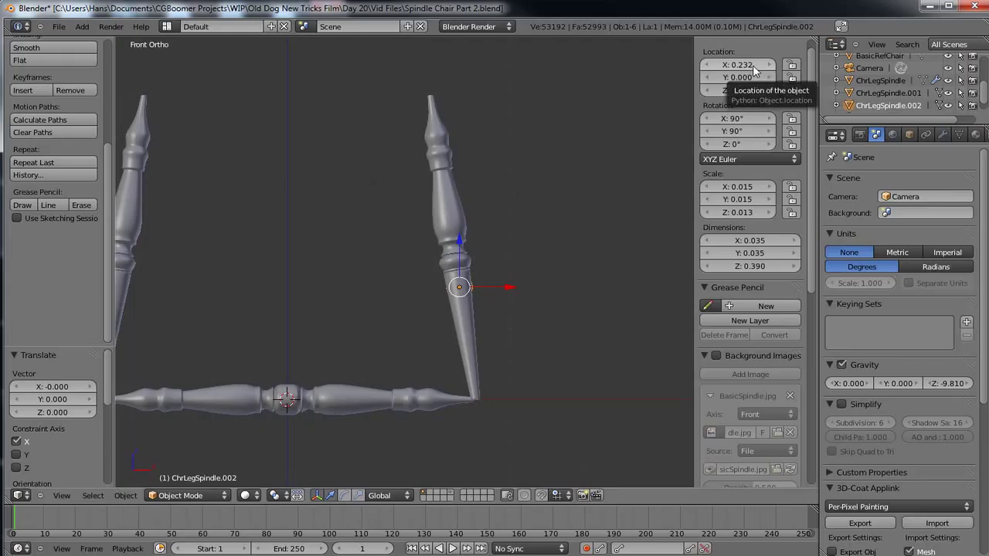
- Duplicate the side stretcher in place and set the copy's X location to -0.232
key(shift+d)
right_click(544, 319)
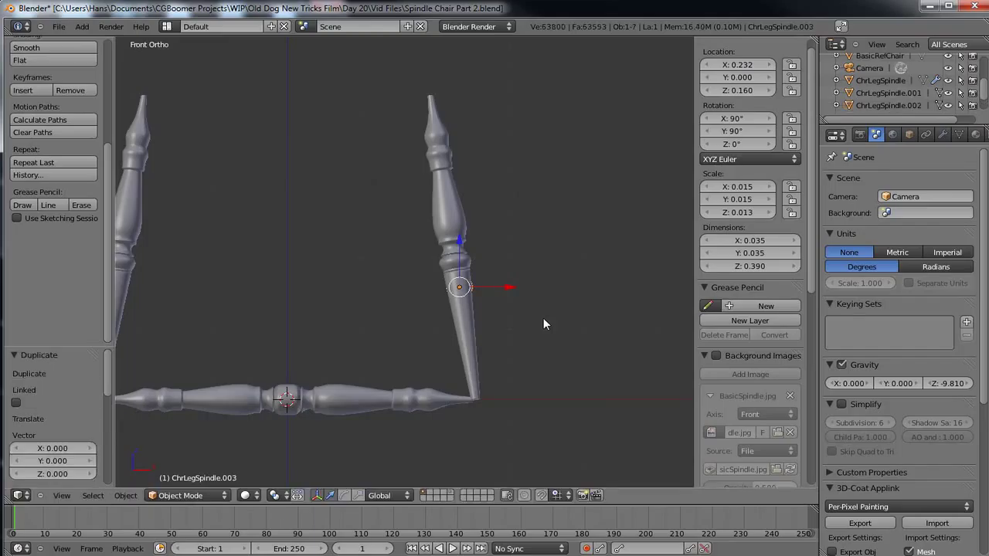
click(747, 68)
key(ctrl+a)
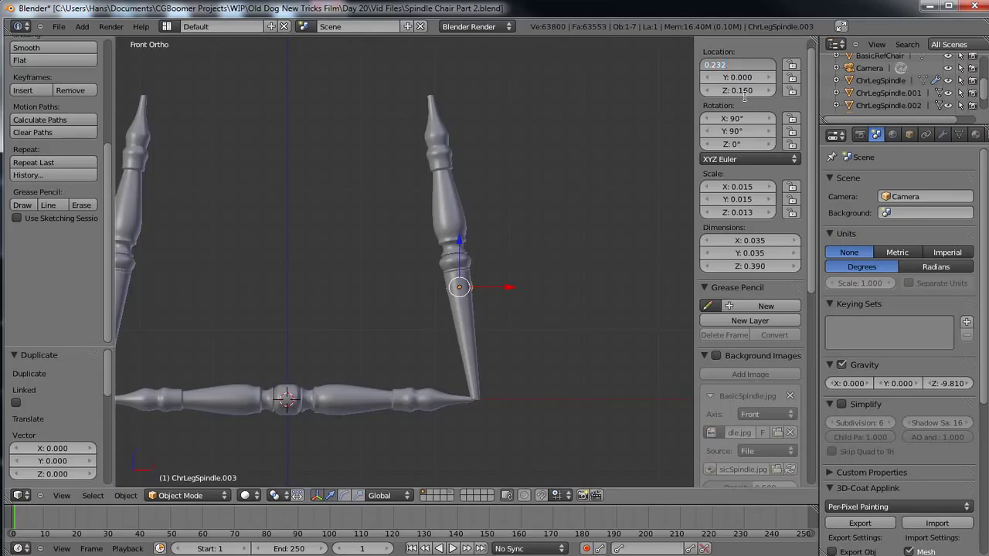
key(Home)
text(-)
key(Return)
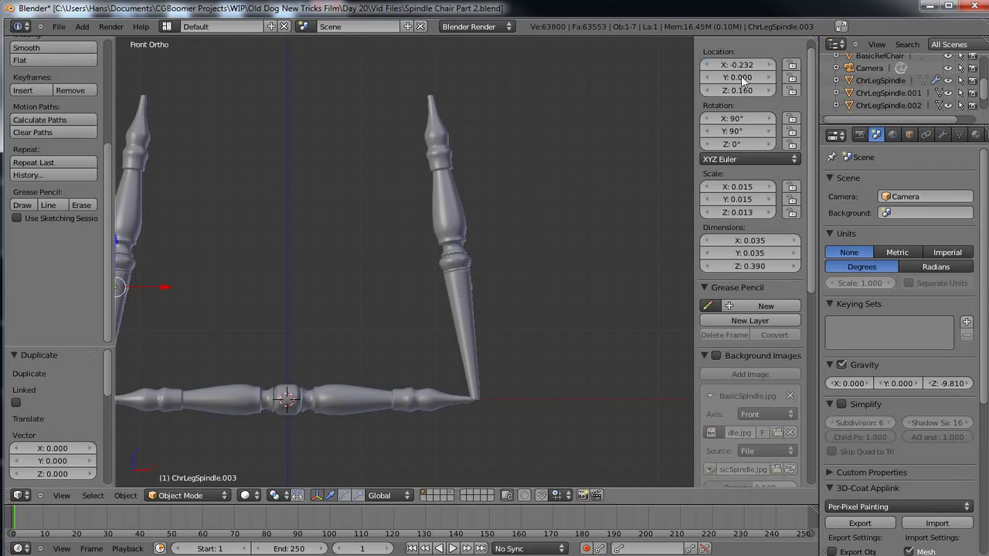
- Raise the long spindle lying at floor level along Z by about 0.193 in the front view
shift+middle_drag(331, 265, 392, 265)
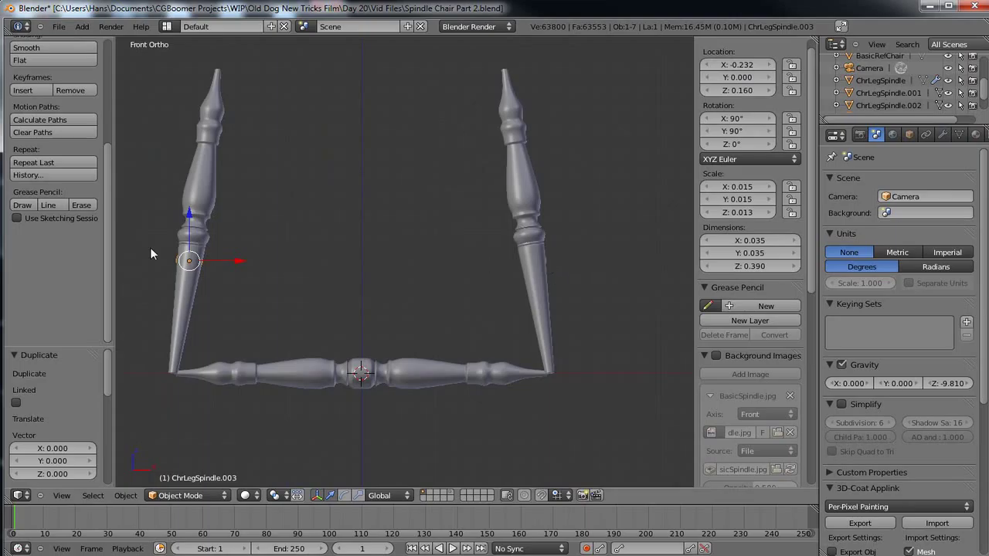
middle_drag(348, 271, 340, 329)
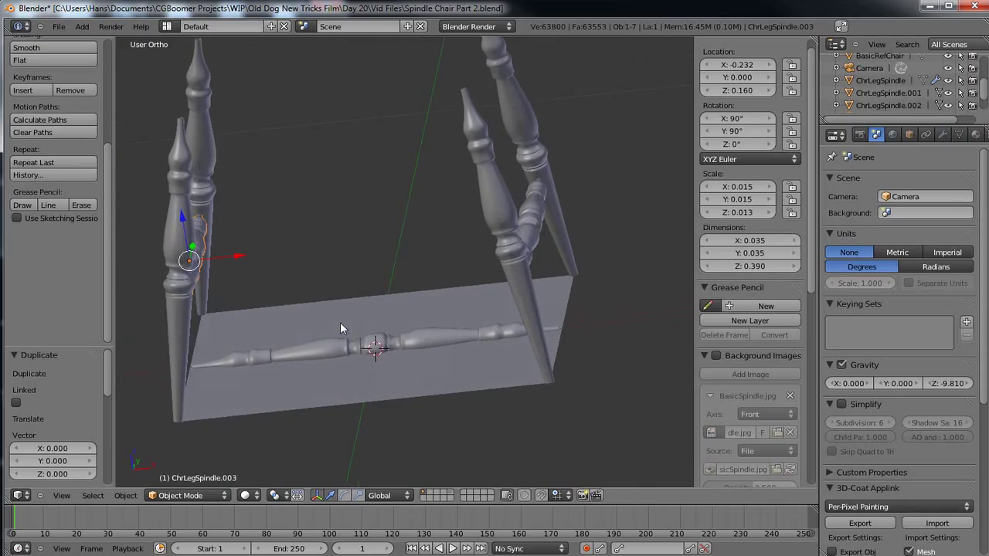
right_click(390, 345)
middle_drag(292, 388, 292, 355)
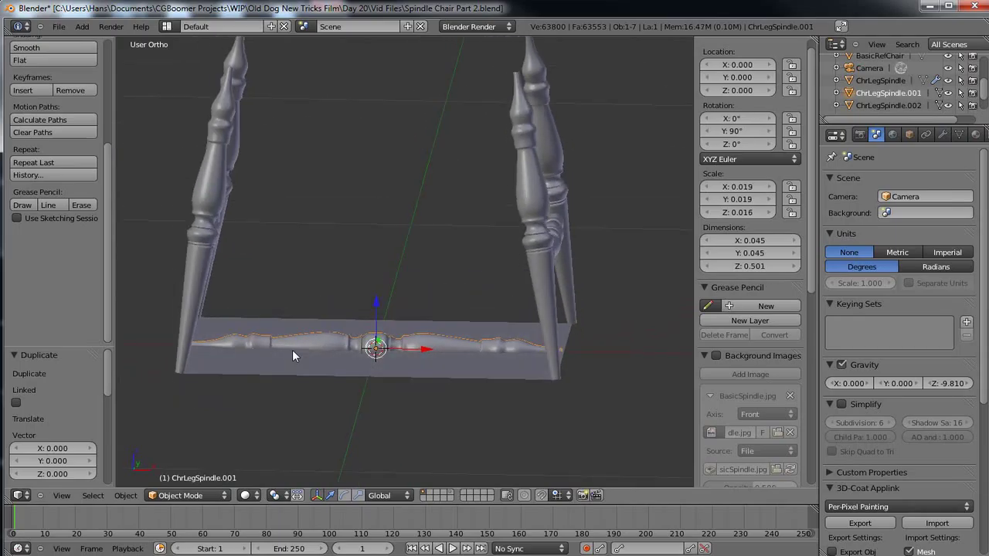
key(KP_1)
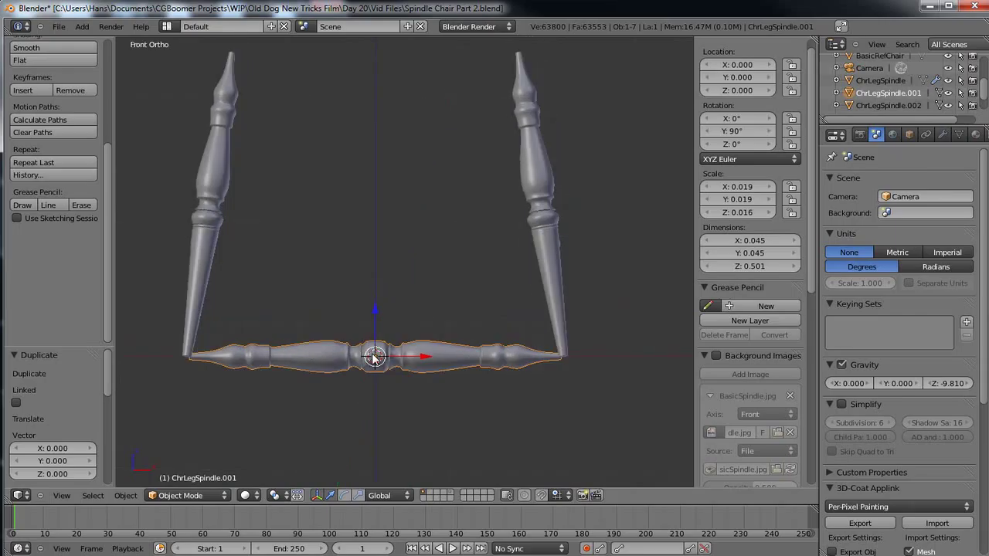
key(g)
key(z)
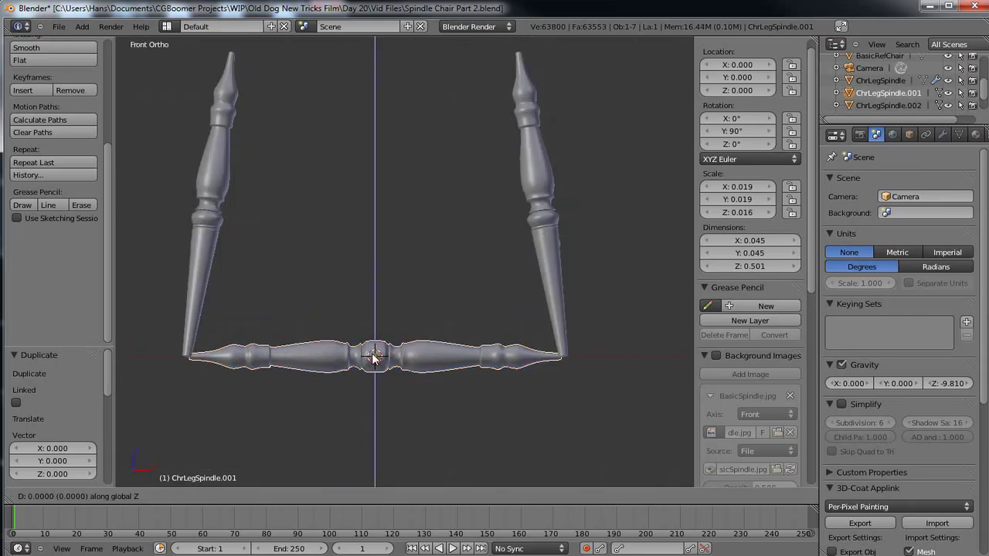
click(371, 224)
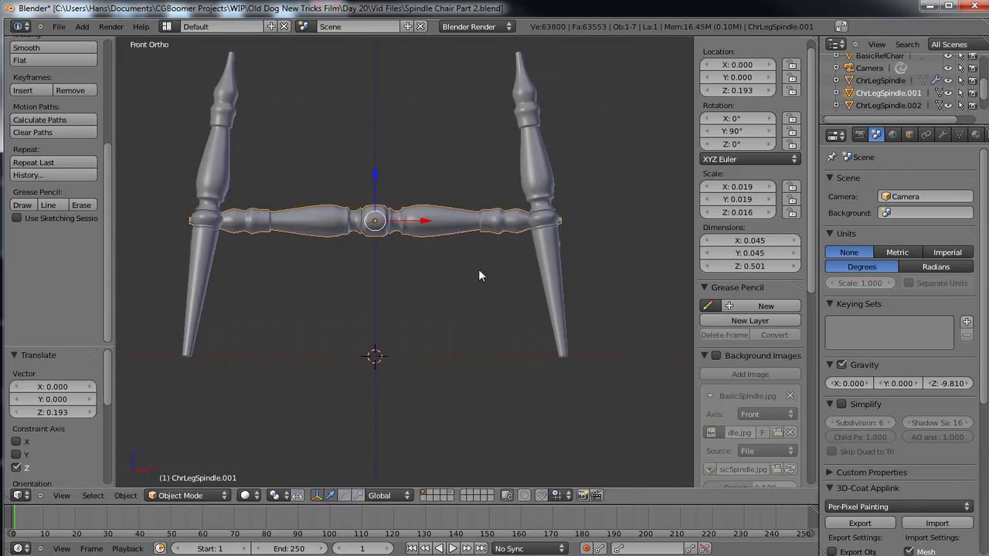
- Set the cross spindle's Z location to 0.160 to match the side stretchers, and view the chair from above
middle_drag(458, 294, 403, 322)
right_click(502, 278)
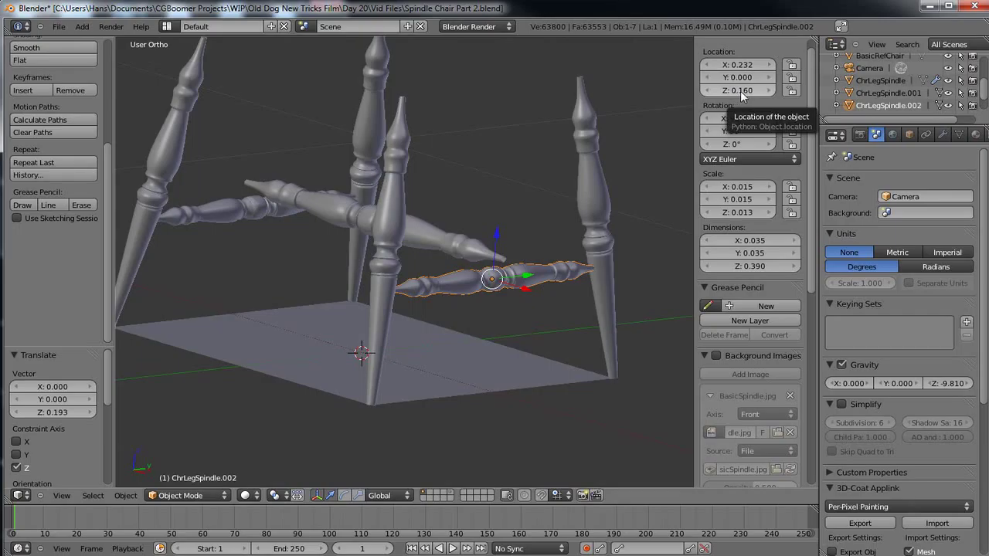
middle_drag(231, 303, 310, 296)
right_click(326, 257)
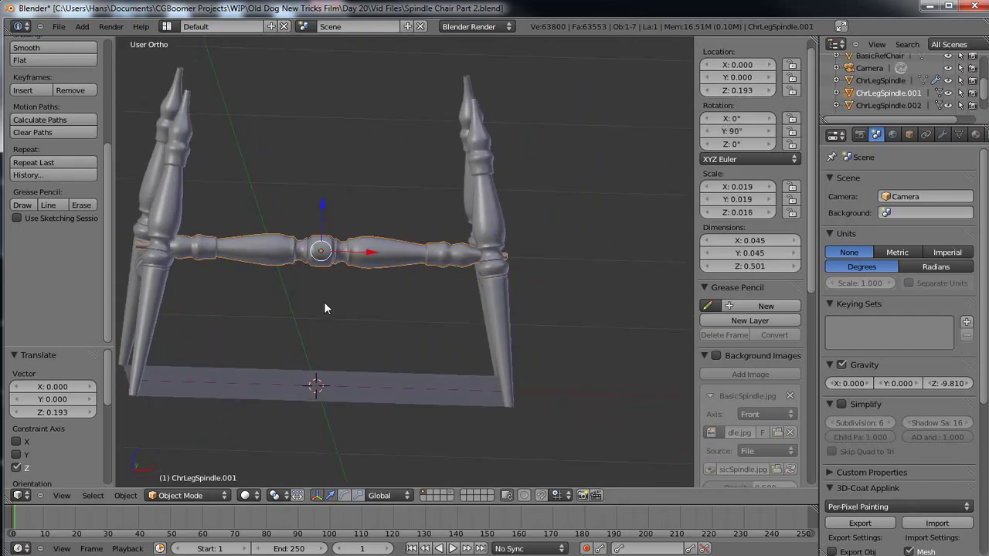
click(734, 89)
key(BackSpace)
text(0.16)
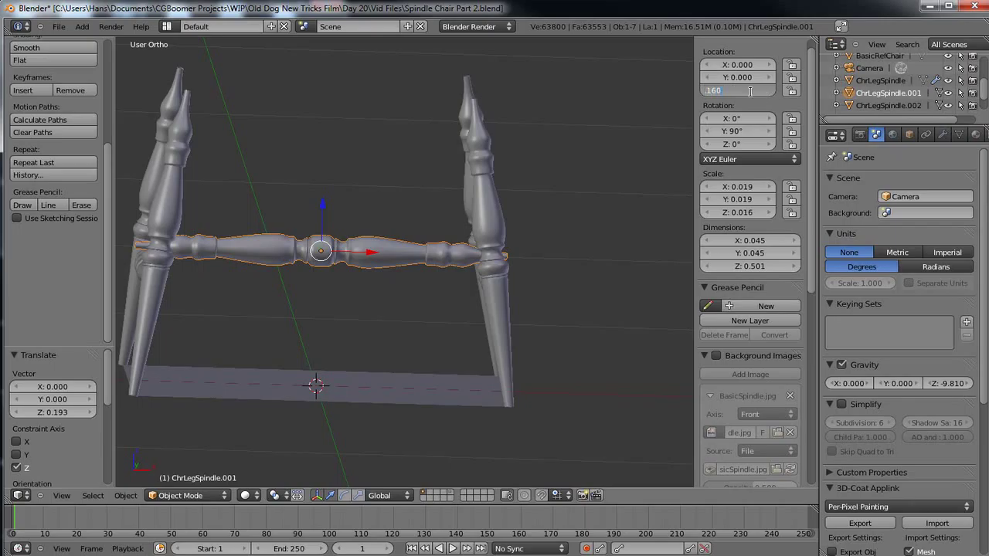
key(Return)
middle_drag(414, 372, 356, 462)
middle_drag(321, 378, 348, 458)
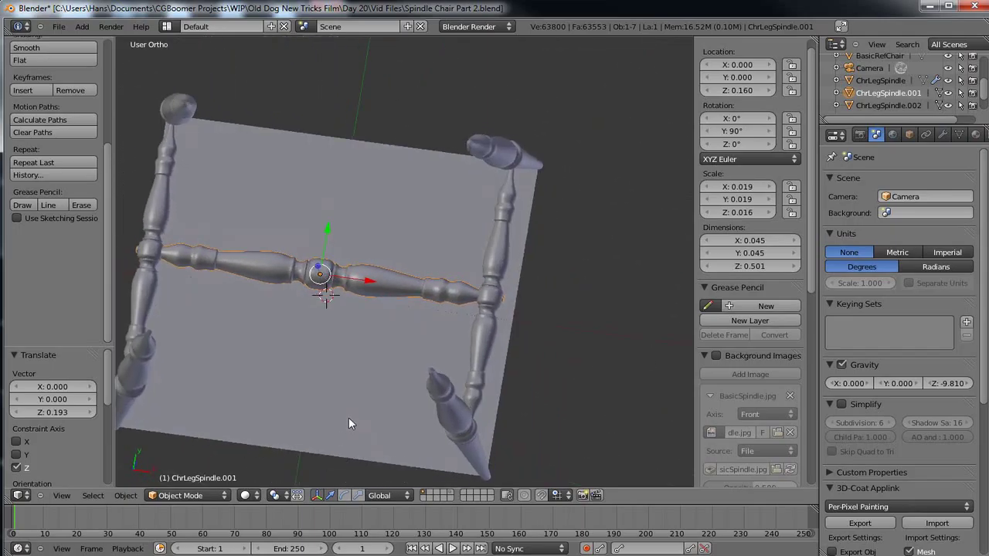
key(KP_7)
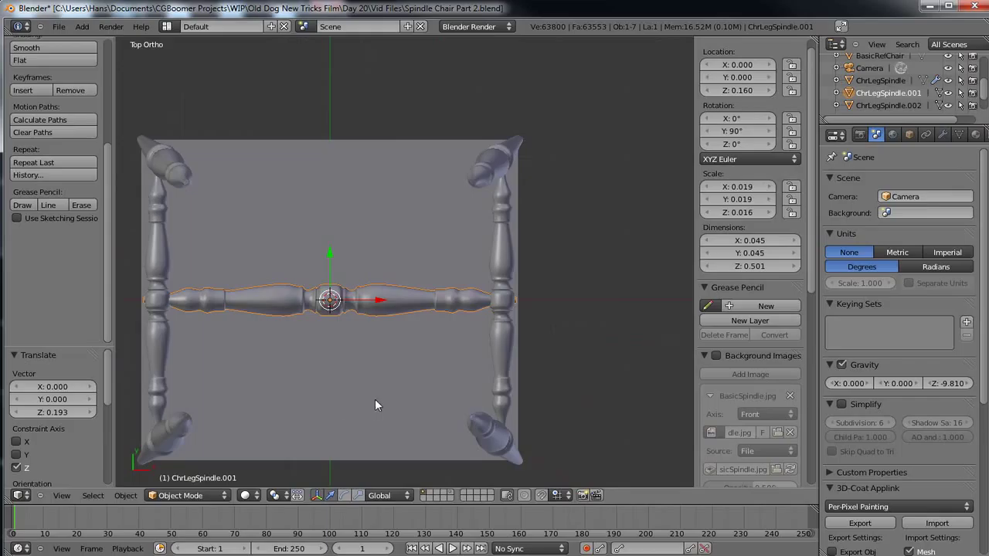
key(s)
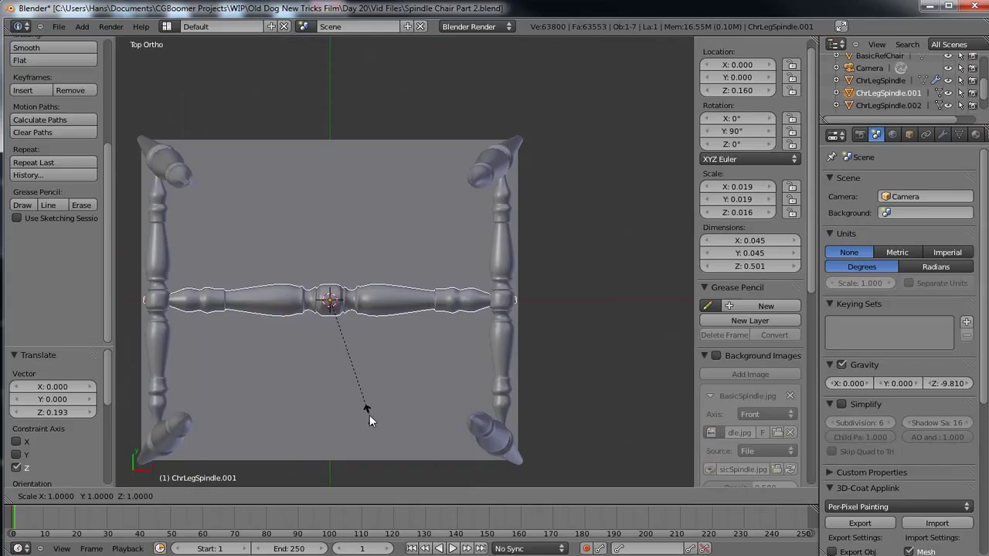
key(shift+z)
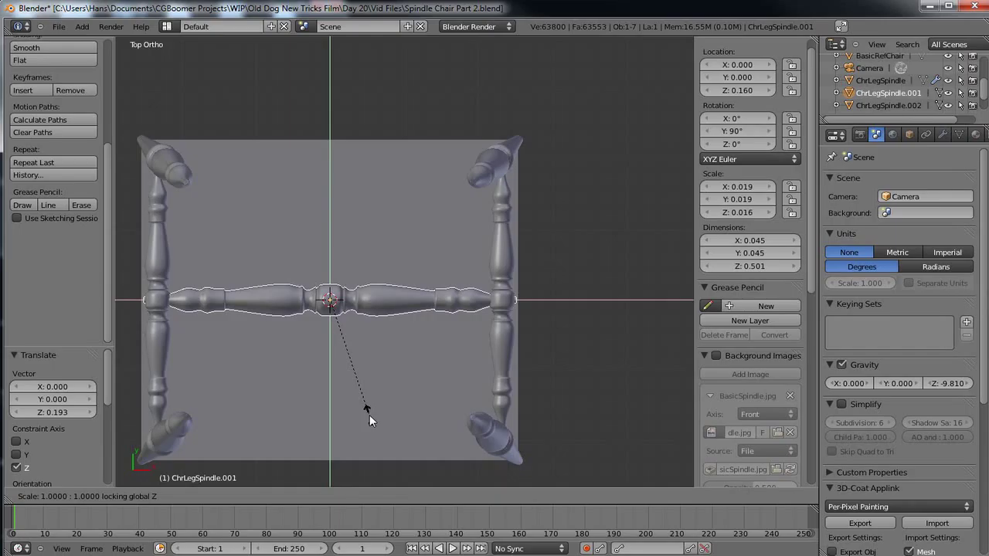
key(Escape)
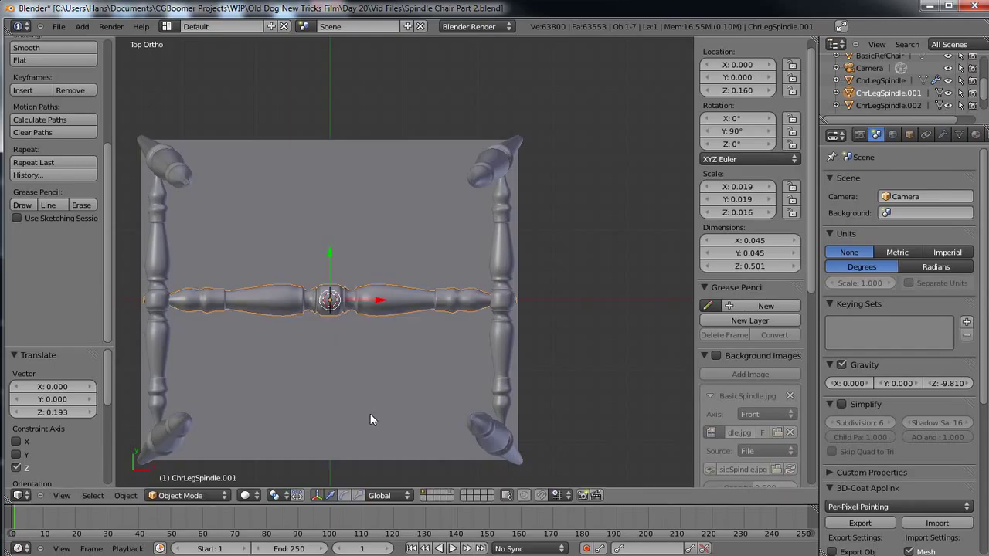
- Scale the cross spindle uniformly to about 0.898 so its ends meet the two side stretchers
key(s)
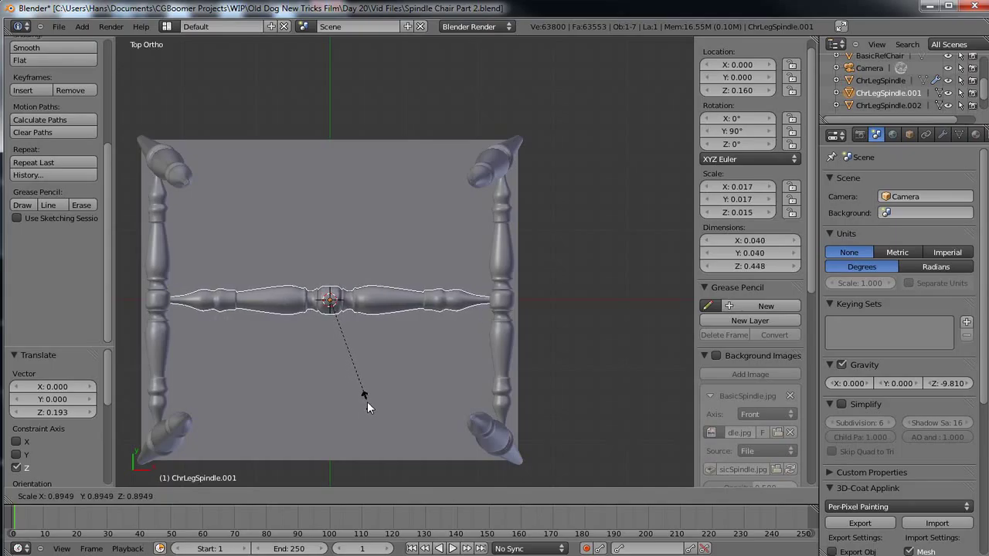
click(367, 406)
middle_drag(367, 406, 336, 429)
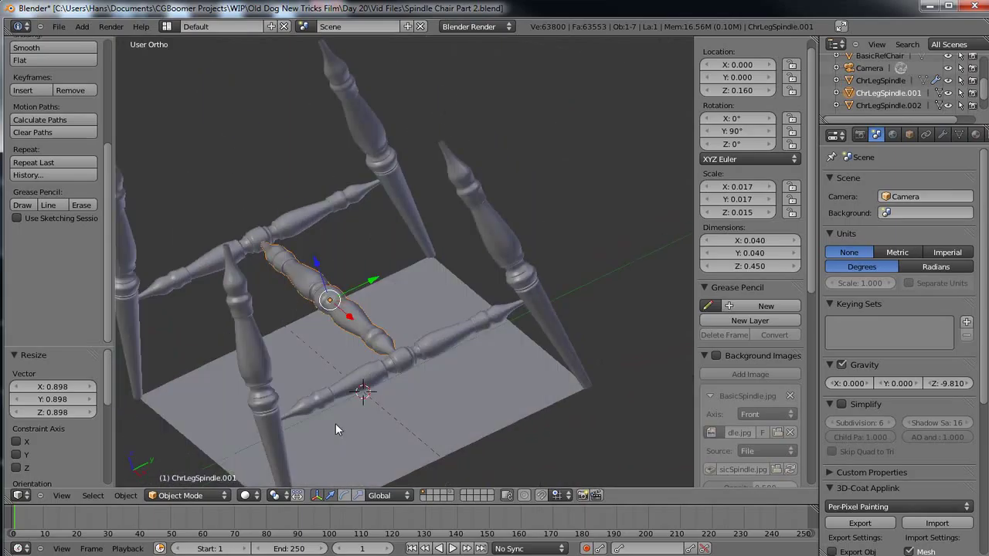
- Select both side stretchers and the cross spindle and join them into one object
right_click(430, 352)
shift+right_click(300, 223)
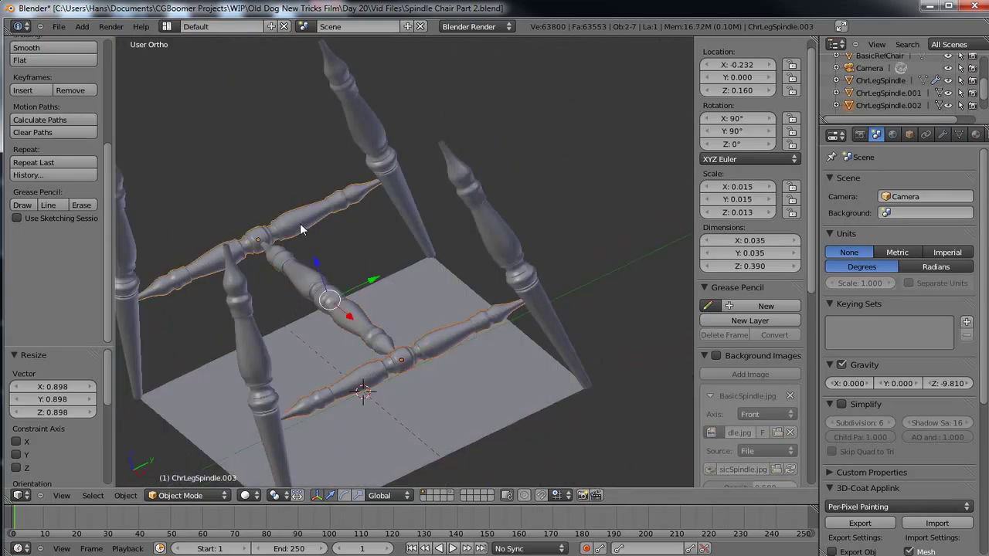
shift+right_click(288, 267)
middle_drag(182, 407, 293, 380)
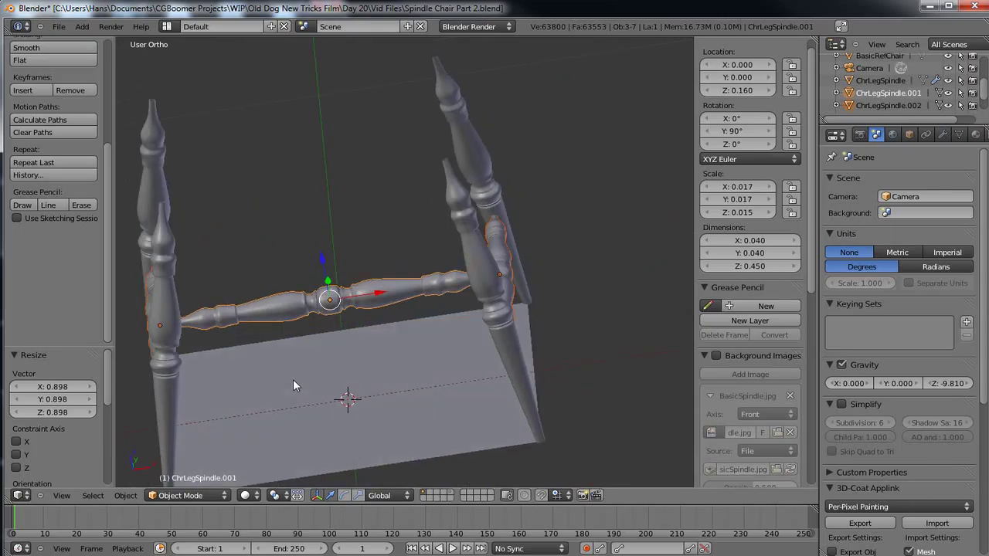
key(ctrl+j)
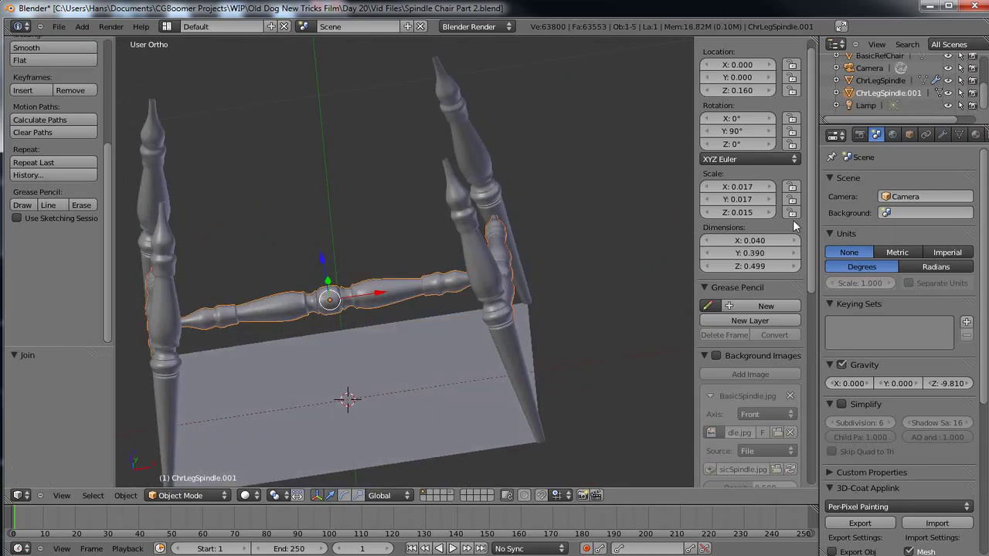
- Rename the joined stretcher object as ChrLegSpindlesSupport
double_click(884, 92)
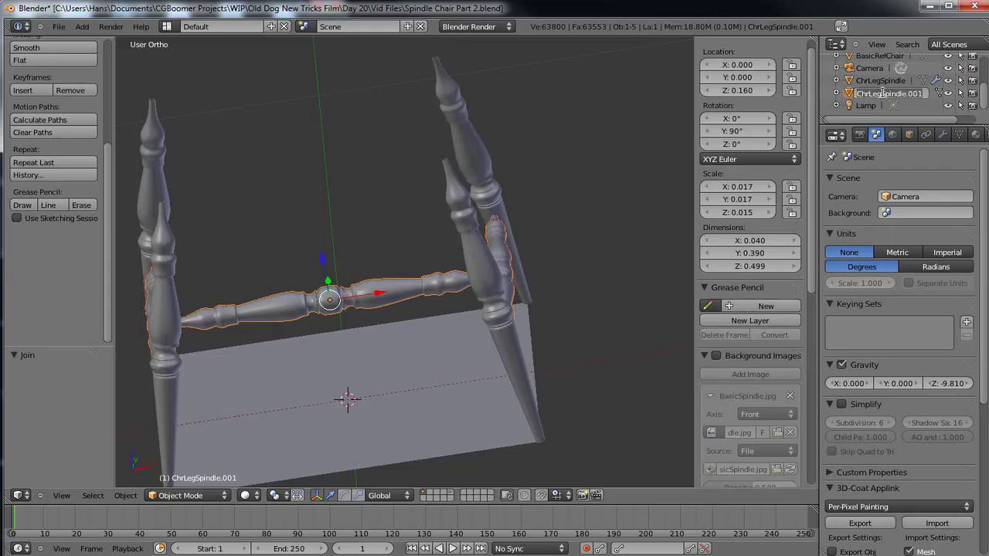
key(Return)
double_click(894, 93)
key(ctrl+a)
key(BackSpace)
key(BackSpace)
key(BackSpace)
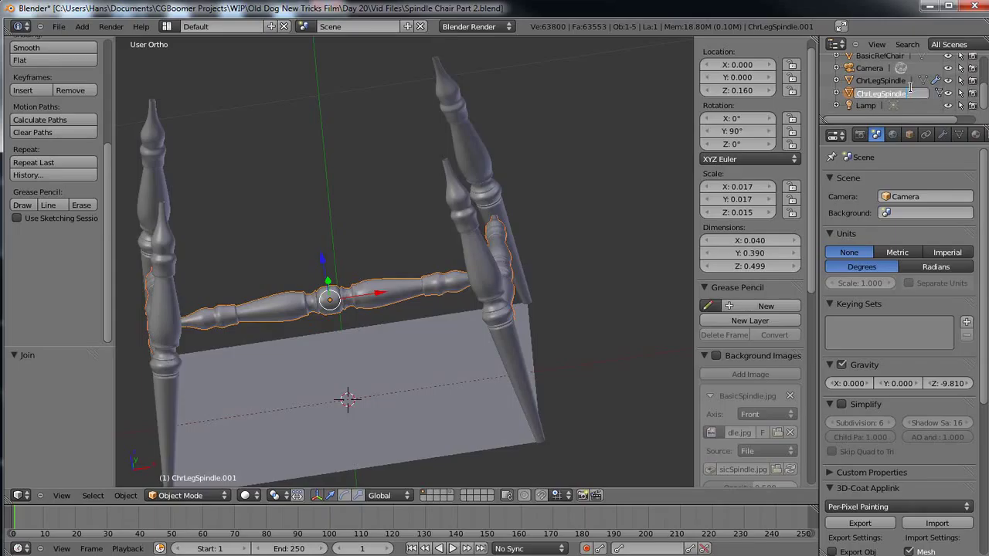
text(2)
text(upports)
key(Home)
text(Chr)
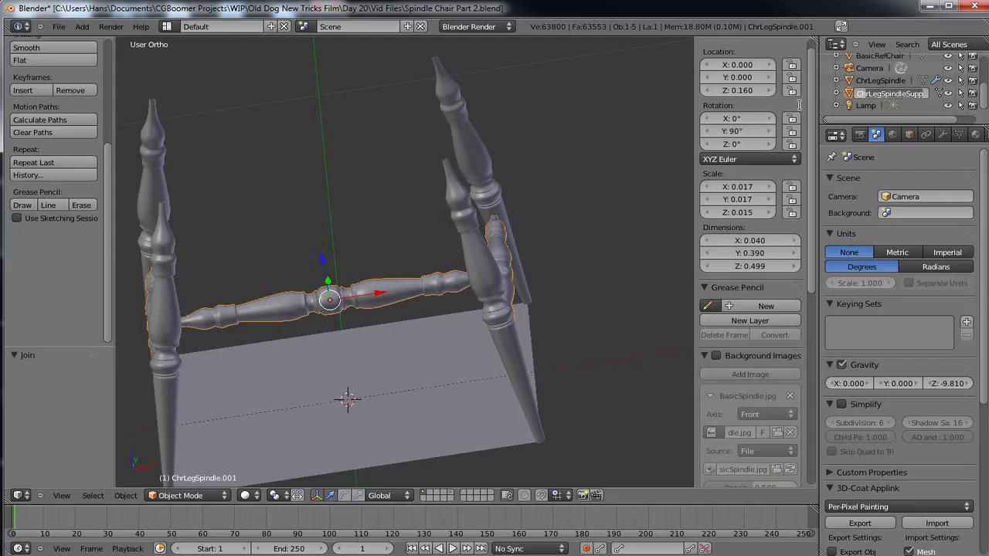
key(ctrl+Delete)
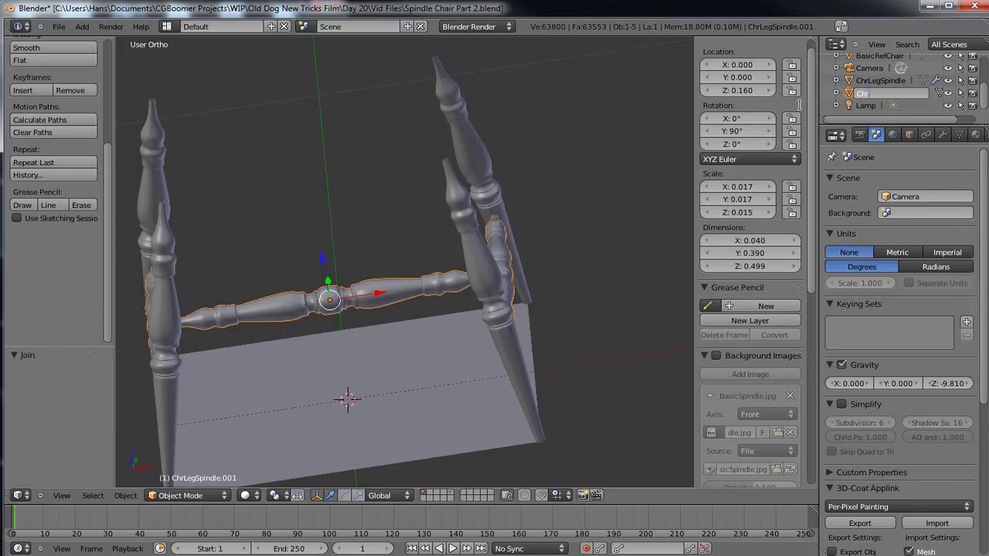
text(Leg)
text(SpindlesSupport)
key(Return)
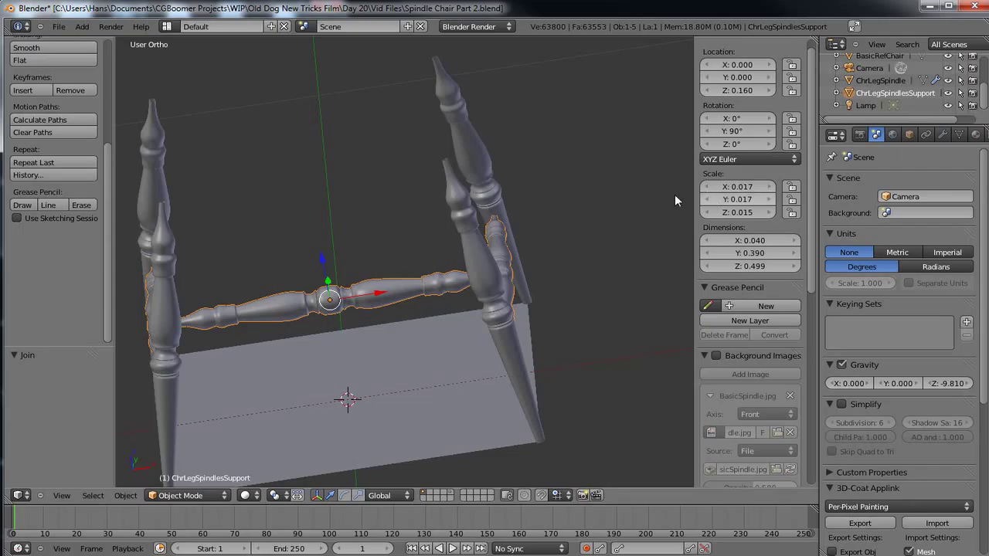
- Add a mesh circle with 16 vertices at the chair's centre in the top view
middle_drag(414, 313, 371, 334)
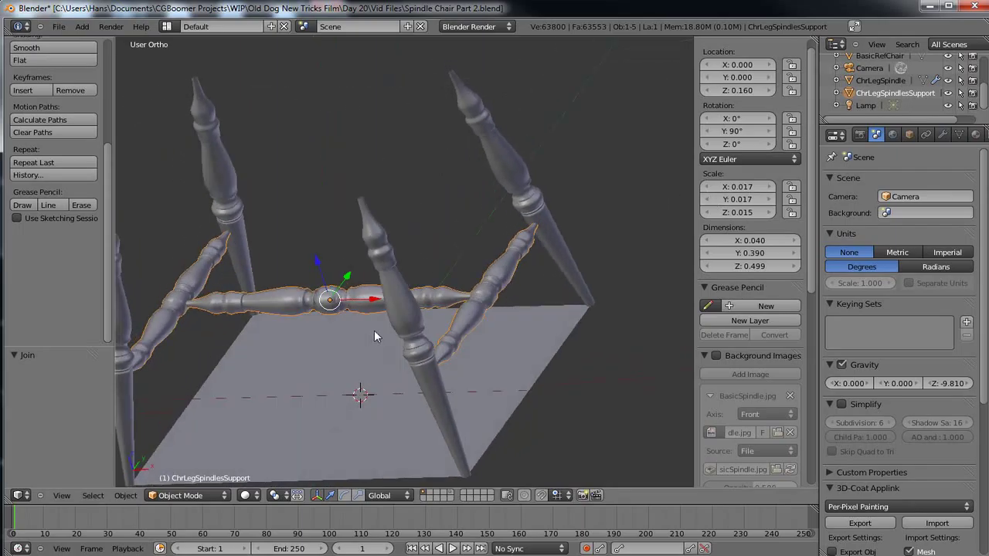
middle_drag(282, 348, 394, 341)
key(KP_7)
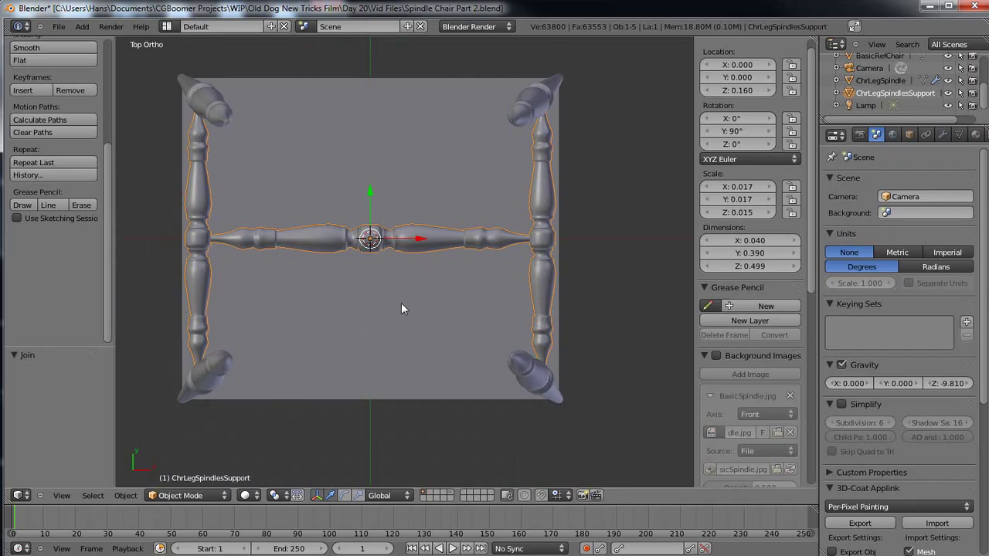
mouse_move(357, 343)
middle_down()
mouse_move(342, 289)
mouse_move(363, 341)
middle_up()
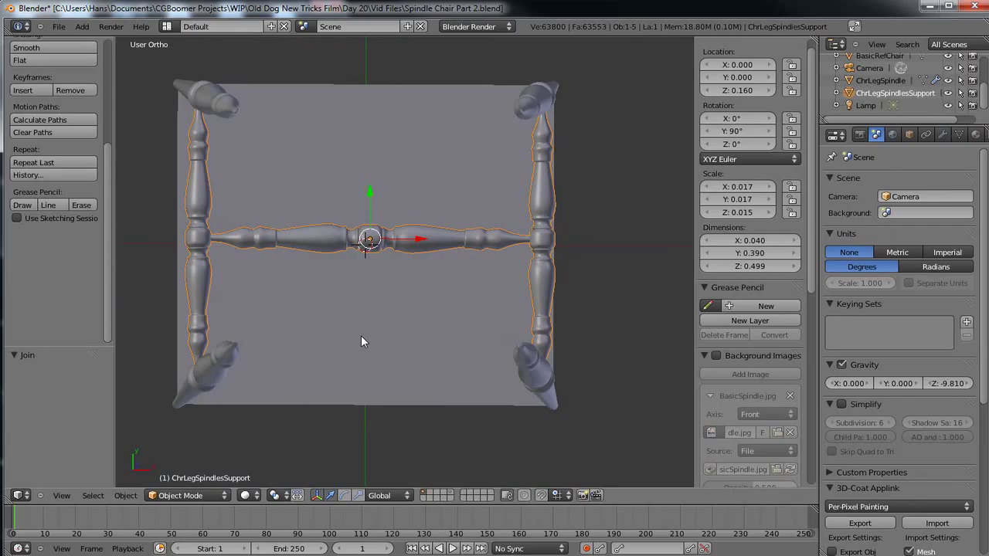
key(KP_7)
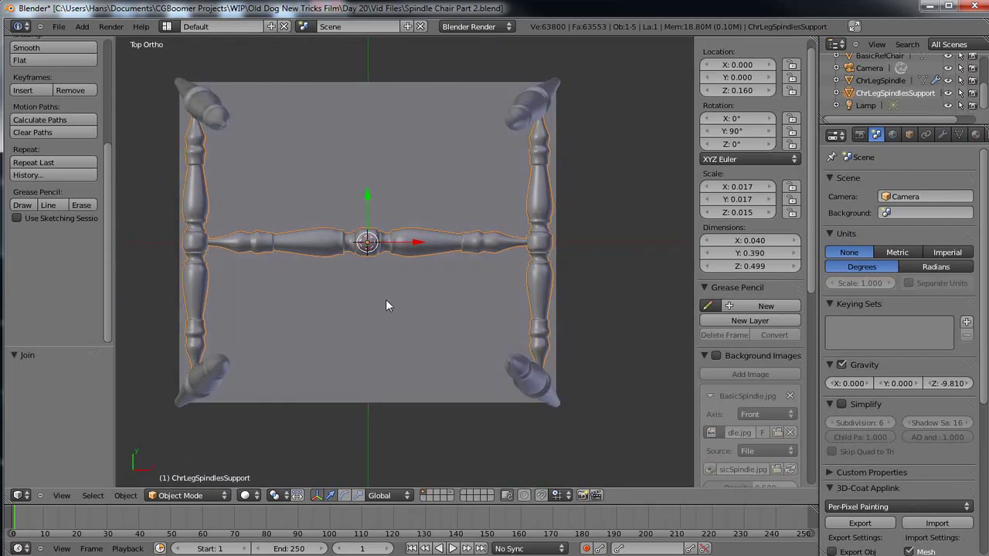
scroll(386, 300, down, 3)
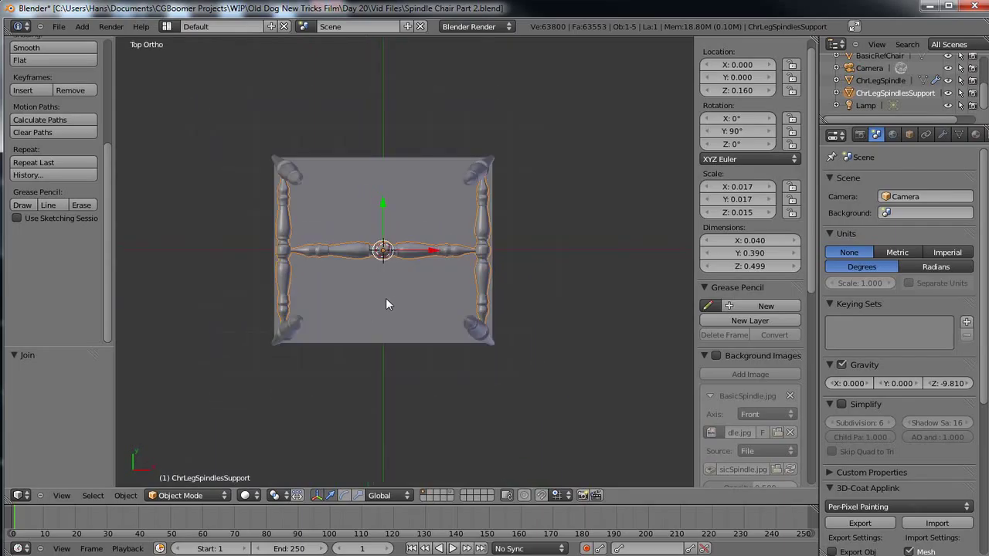
key(shift+a)
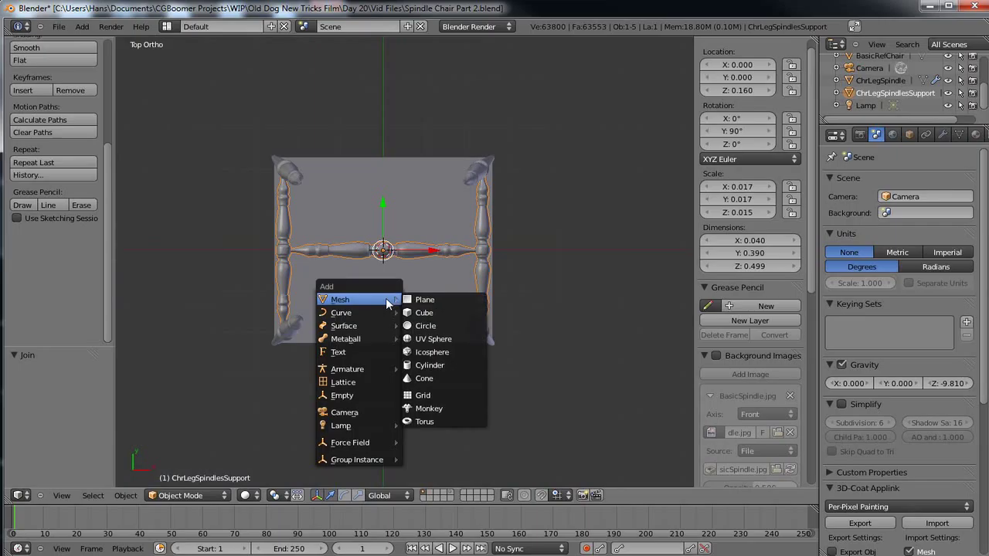
click(421, 326)
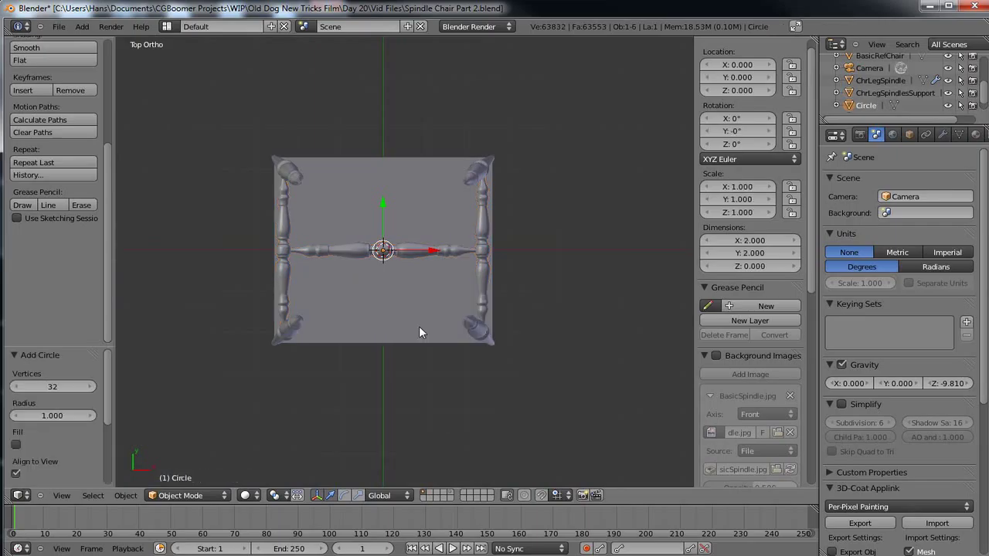
scroll(418, 332, down, 5)
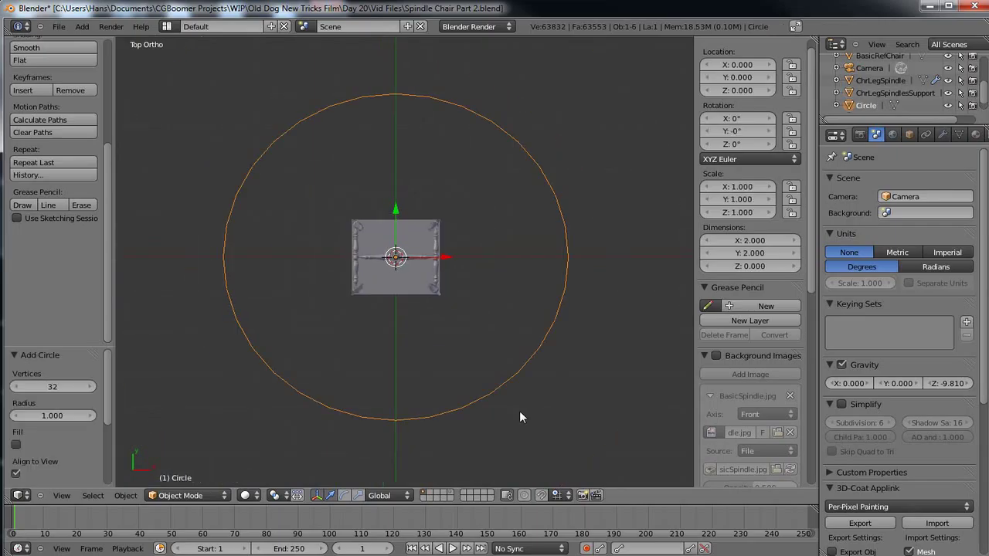
click(54, 384)
text(16)
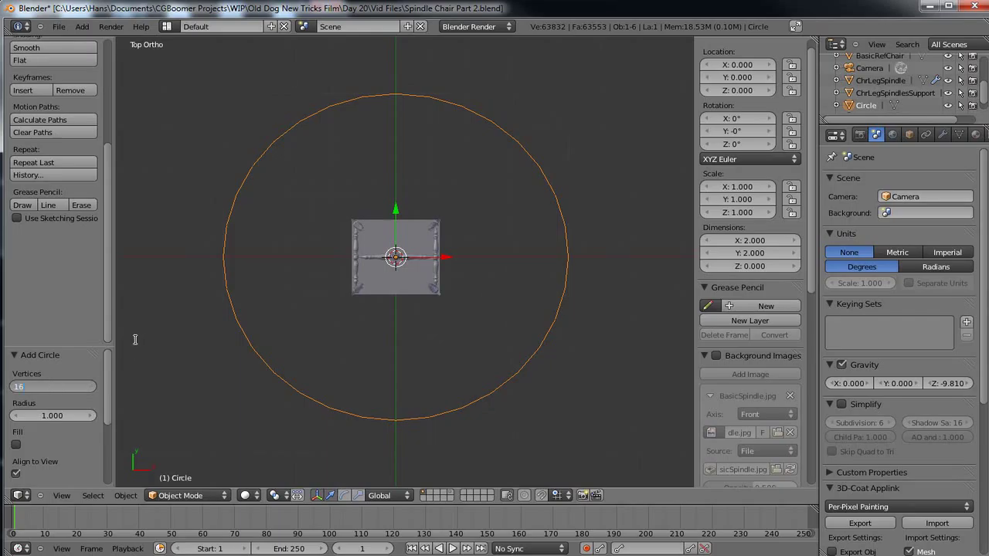
key(Return)
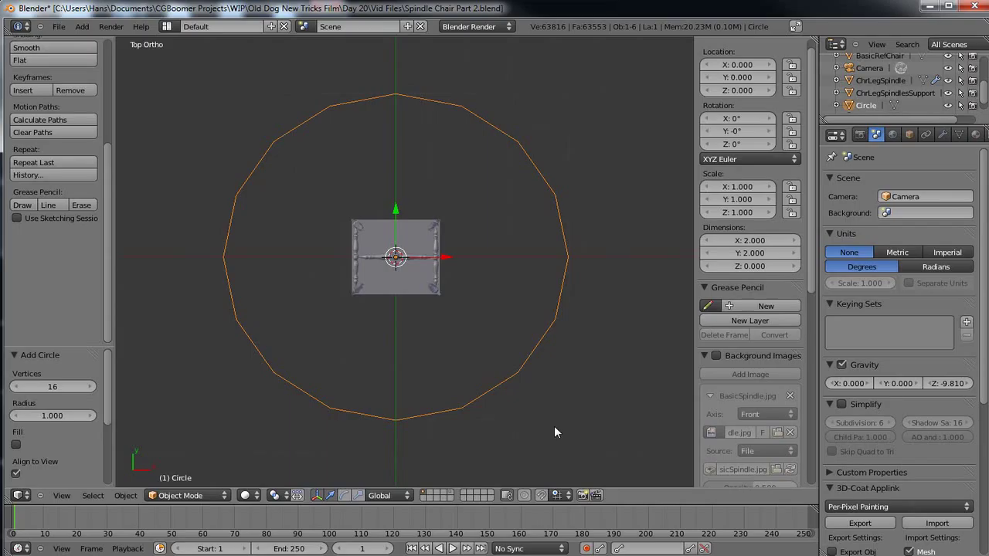
- Scale the circle uniformly to about 0.254 so its width roughly matches the reference seat plane
key(s)
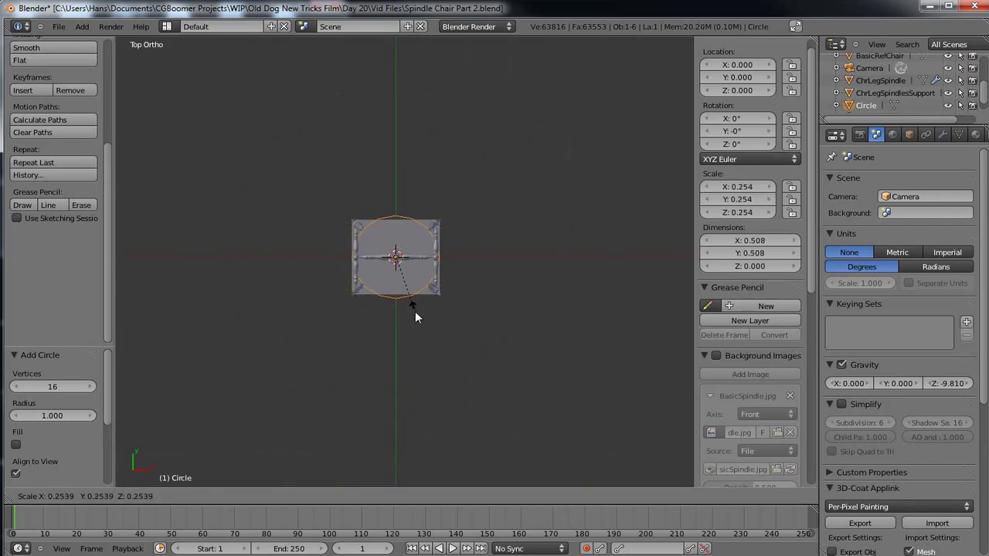
click(415, 311)
scroll(414, 343, up, 9)
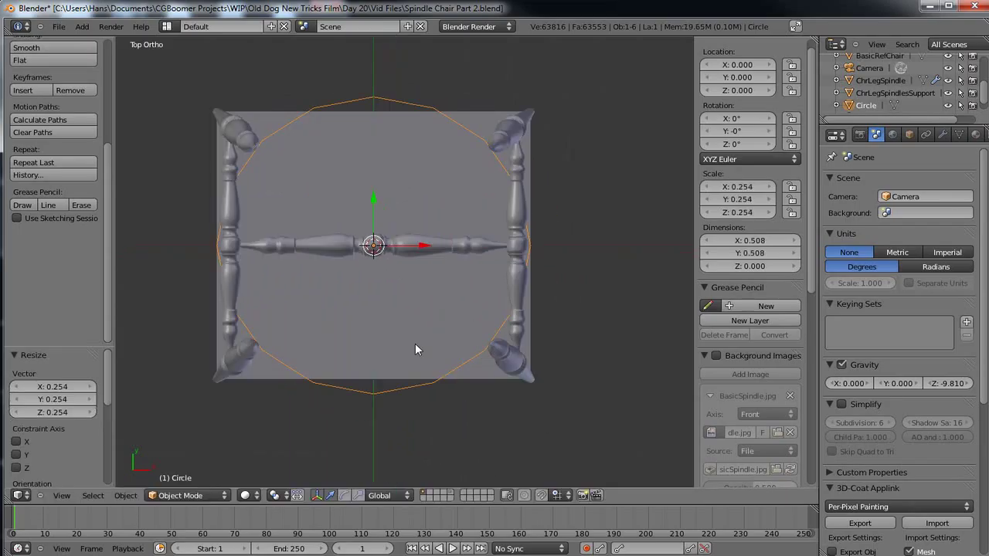
shift+middle_drag(414, 350, 371, 323)
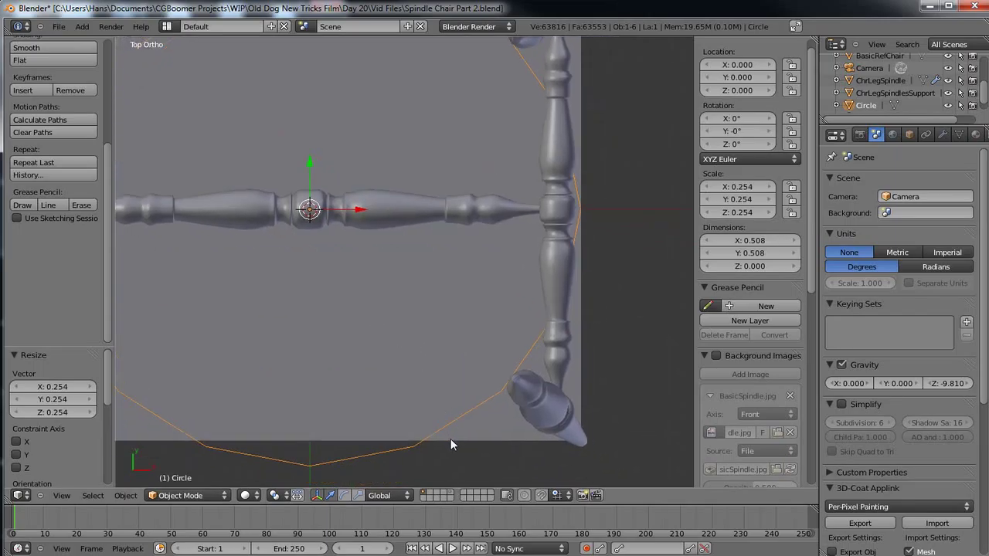
- Scale the circle along Y by about 0.901 so it fits the depth of the reference seat plane
key(s)
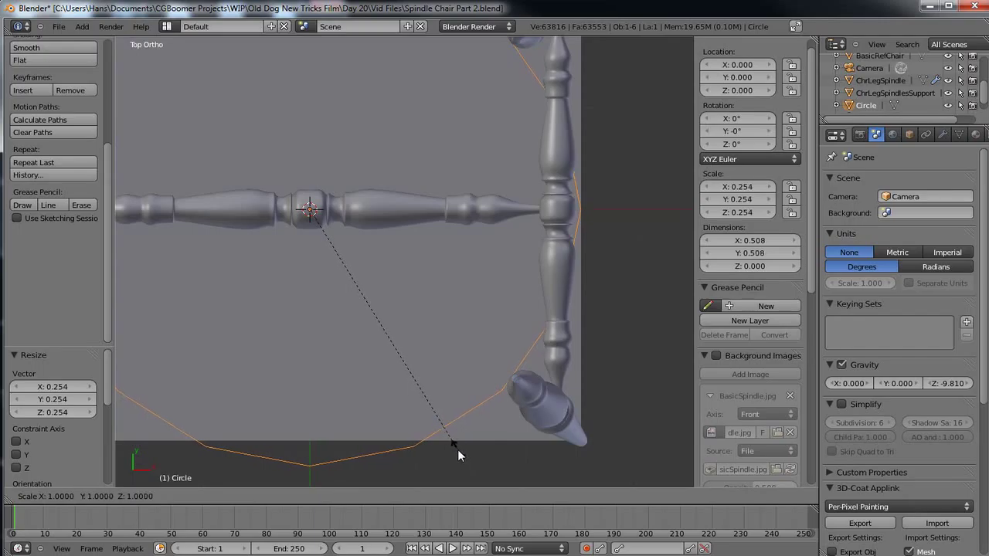
right_click(457, 449)
shift+middle_drag(381, 378, 482, 410)
scroll(482, 413, down, 1)
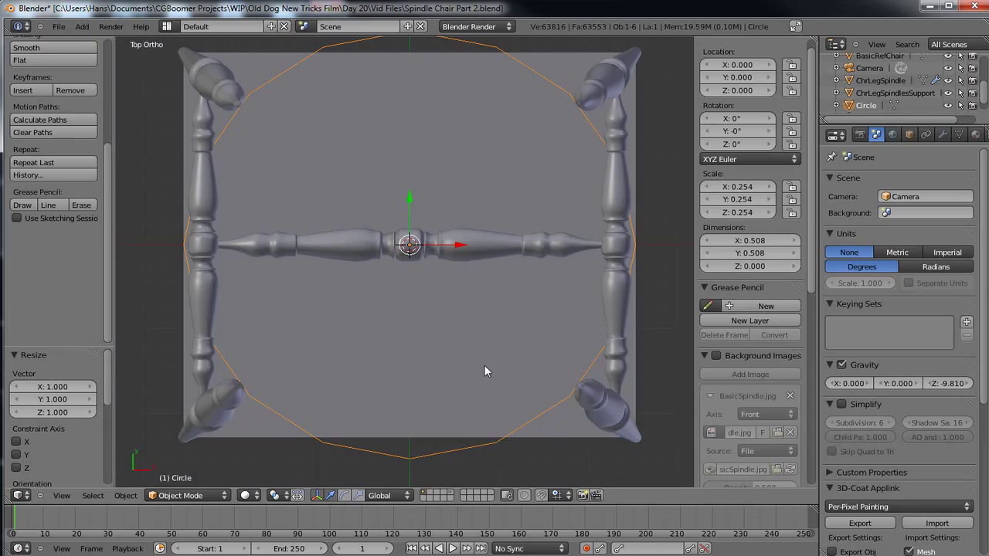
key(s)
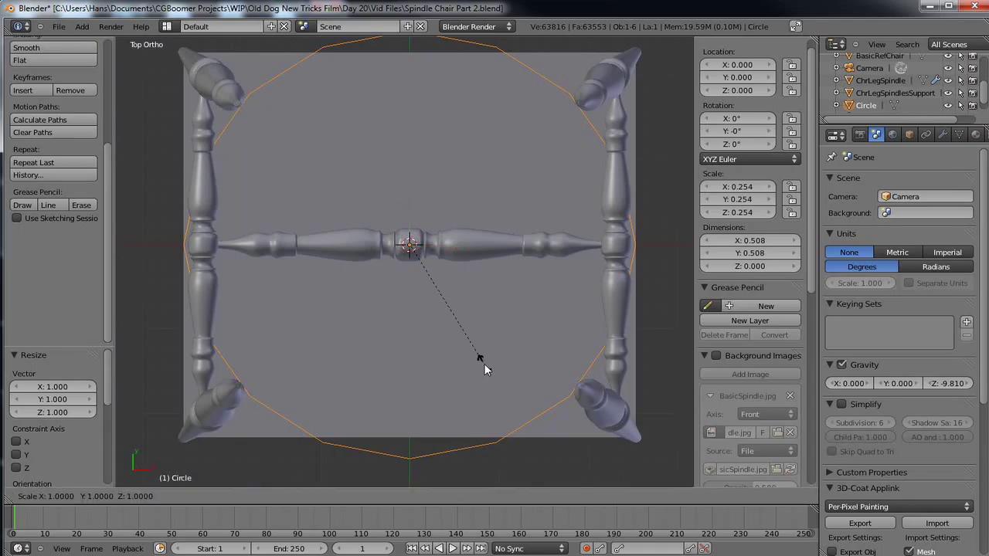
key(y)
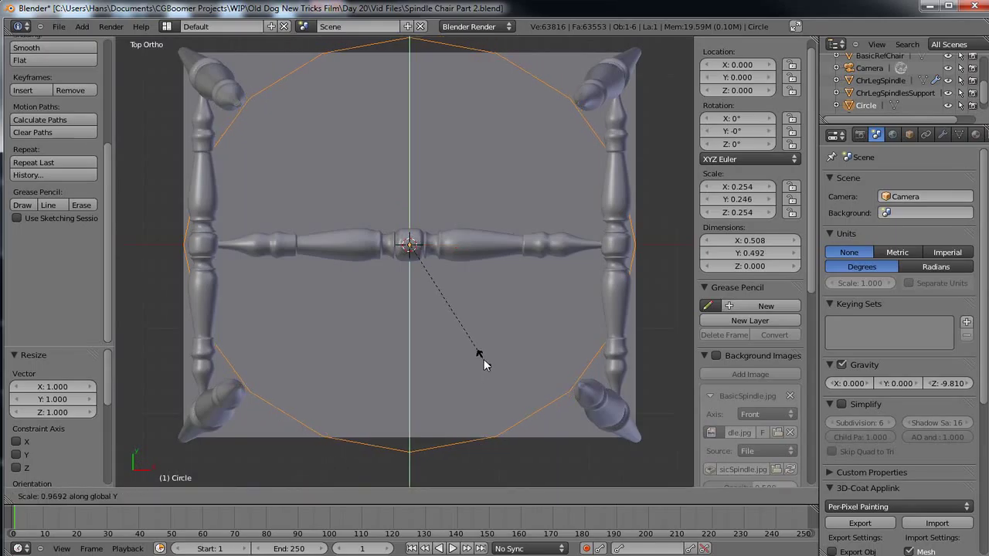
click(438, 278)
middle_drag(434, 363, 414, 248)
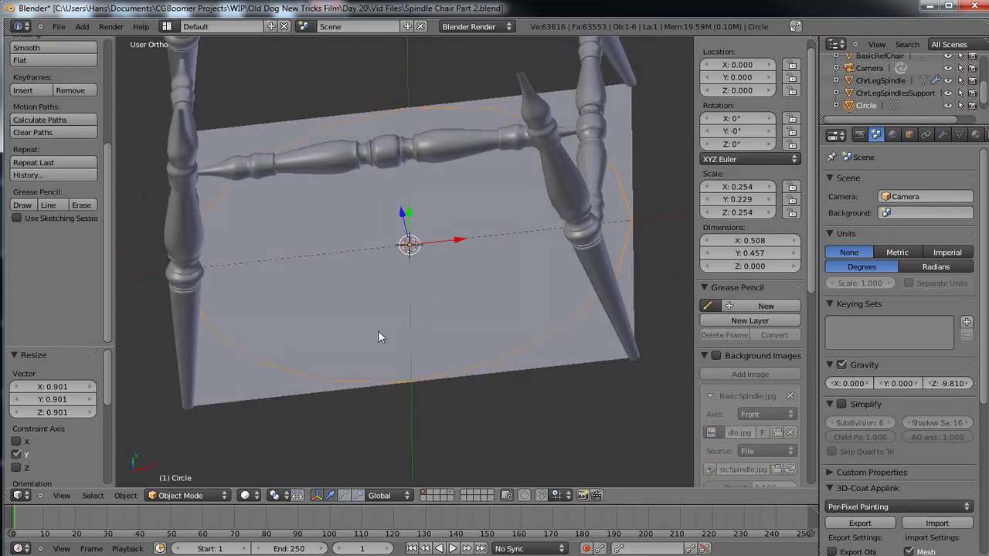
- Rename the circle object as ChrSeat
scroll(375, 325, up, 3)
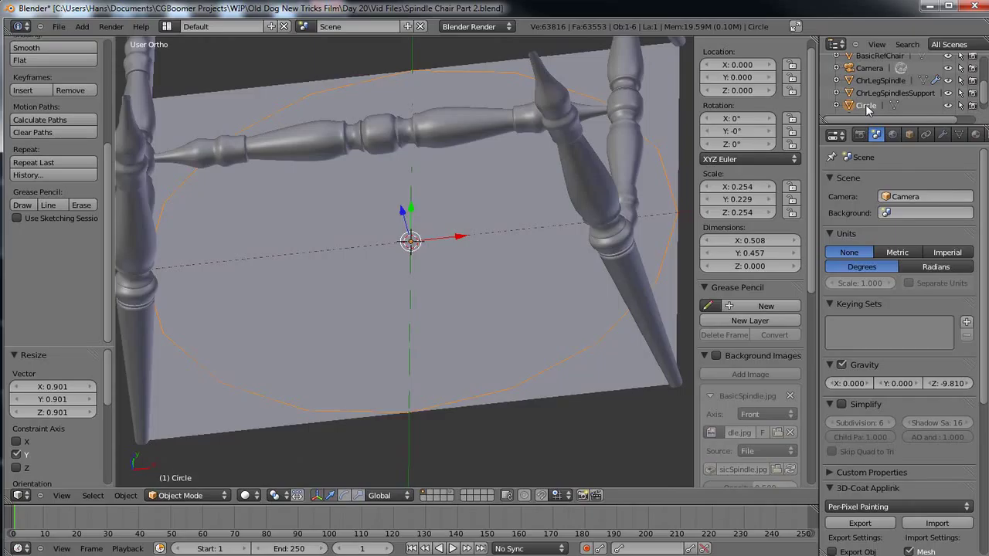
double_click(866, 106)
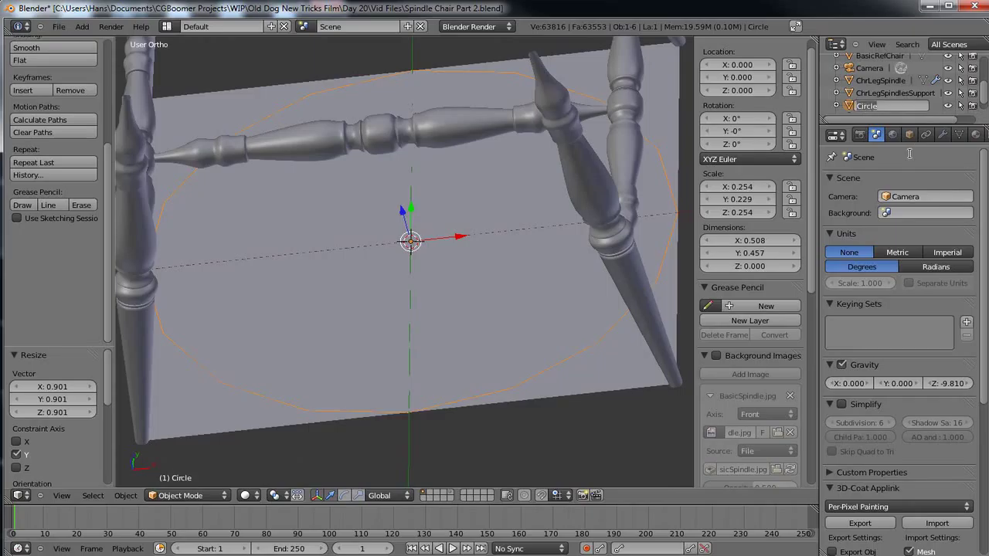
text(ChrSeat)
key(Return)
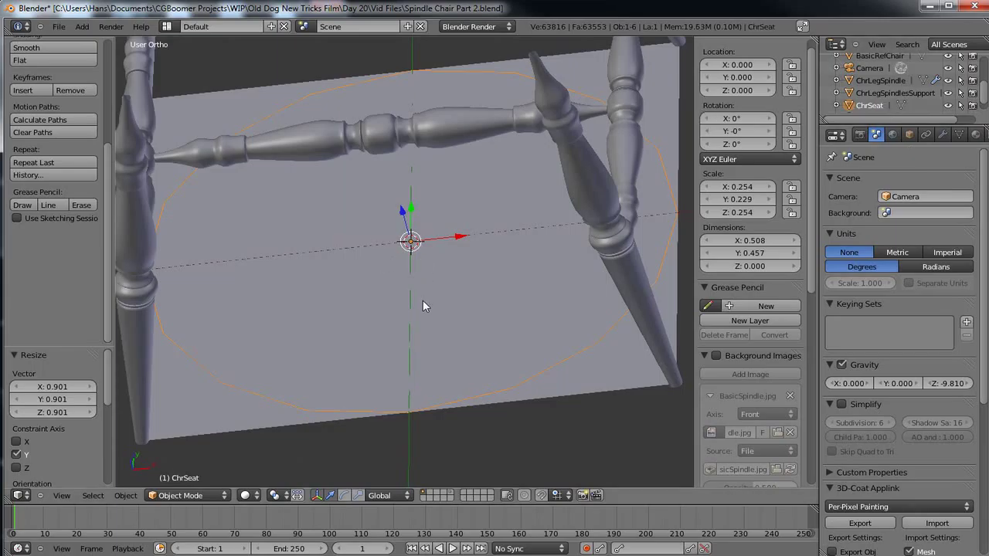
- Raise the seat circle along Z by about 0.372 toward the tops of the legs
key(g)
key(z)
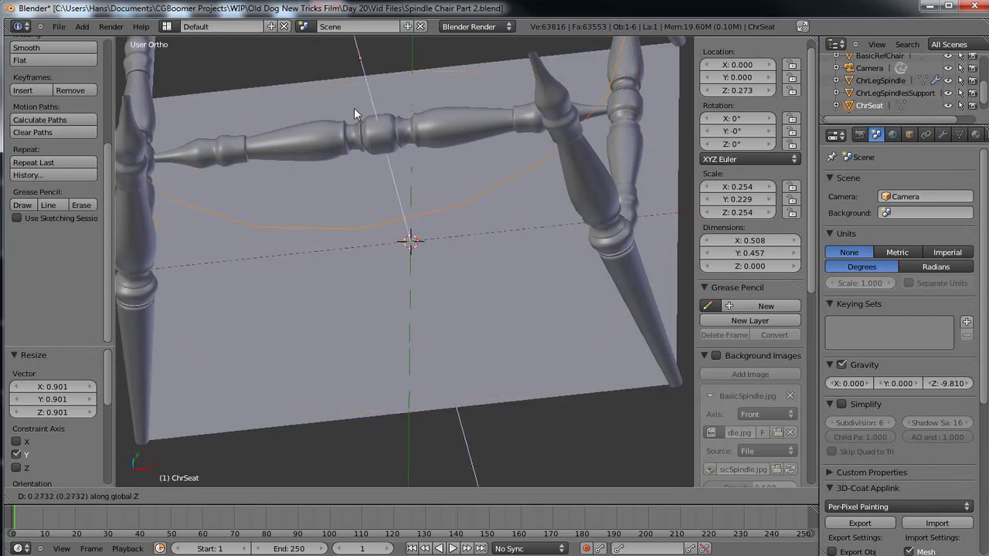
click(336, 61)
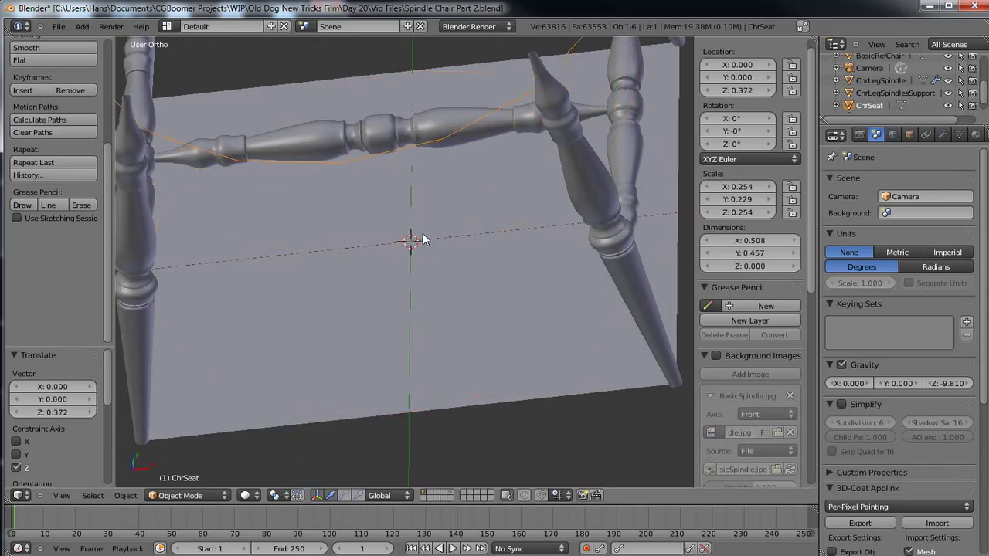
- Raise the seat circle a further 0.054 or so along Z in the right view, up to the leg tips
key(KP_3)
shift+middle_drag(425, 131, 351, 386)
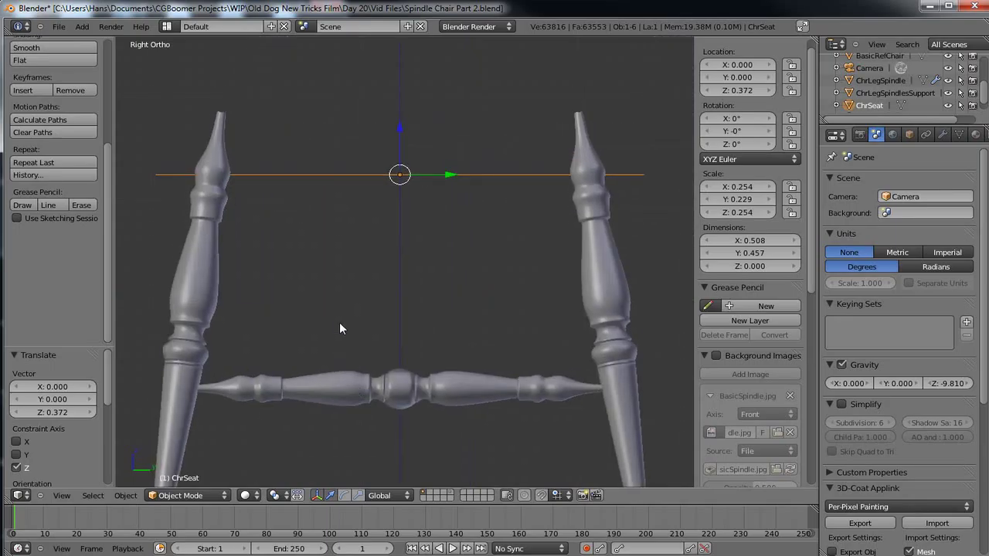
key(g)
key(z)
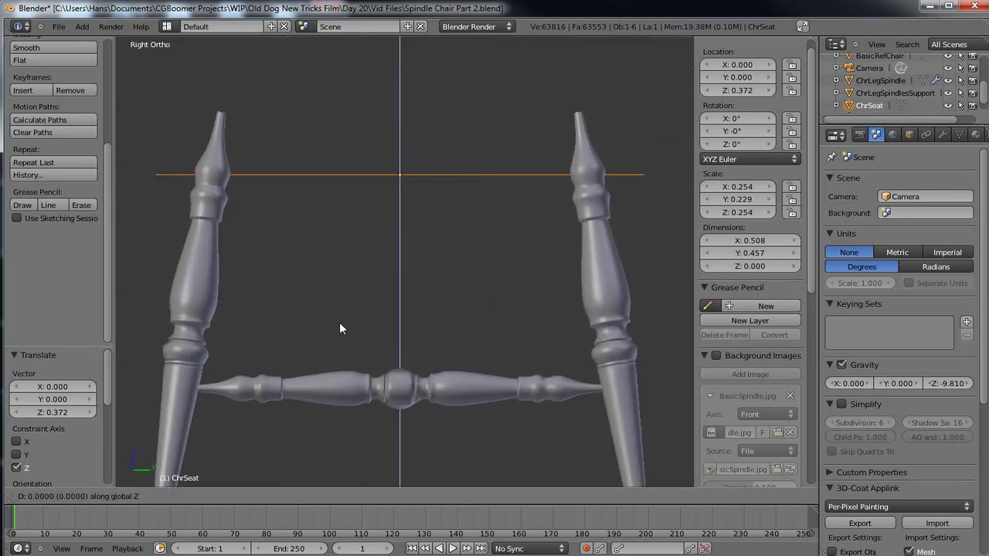
click(339, 272)
- Extrude the seat circle's vertices in place and scale the new ring inward to about 0.819
middle_drag(196, 254, 334, 360)
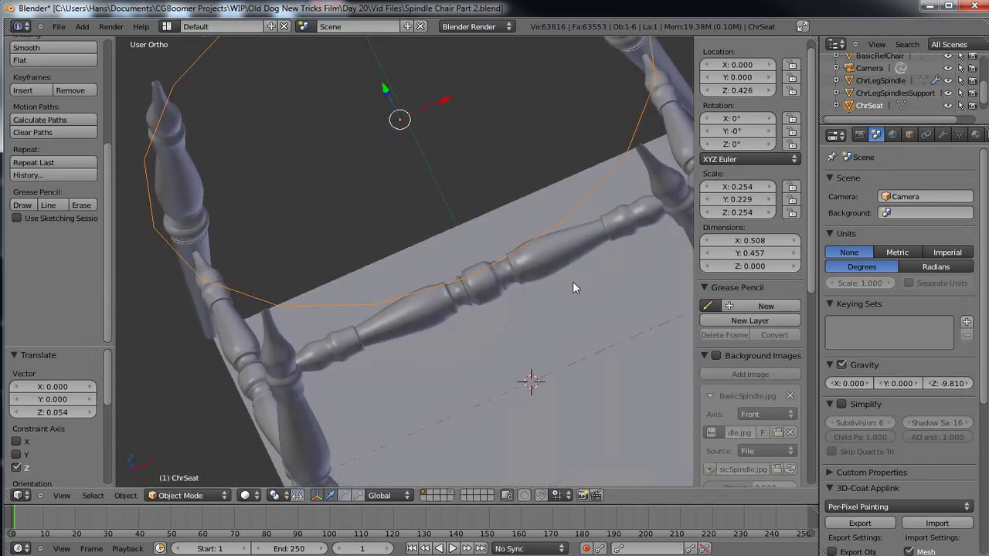
key(Tab)
middle_drag(573, 245, 468, 270)
key(KP_7)
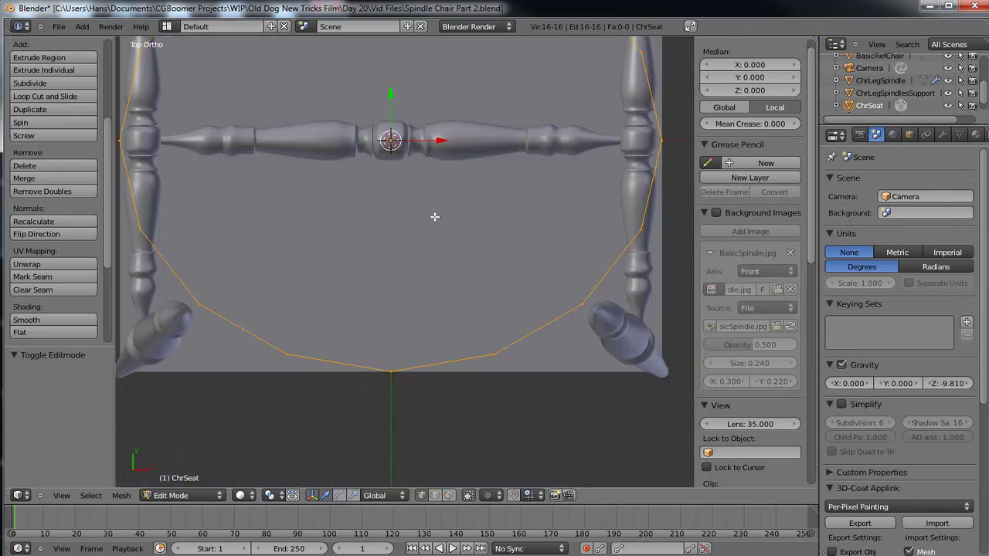
key(Home)
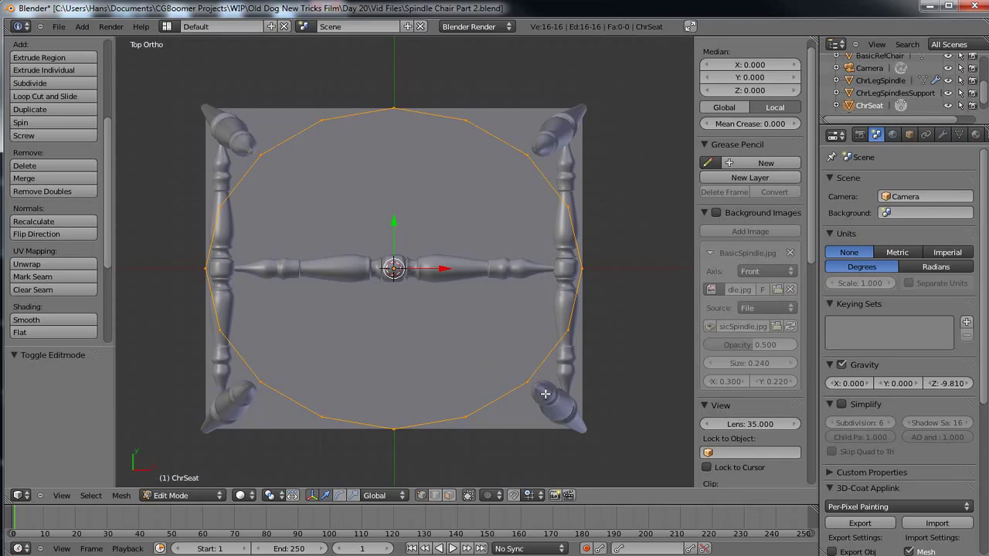
key(s)
key(Escape)
key(e)
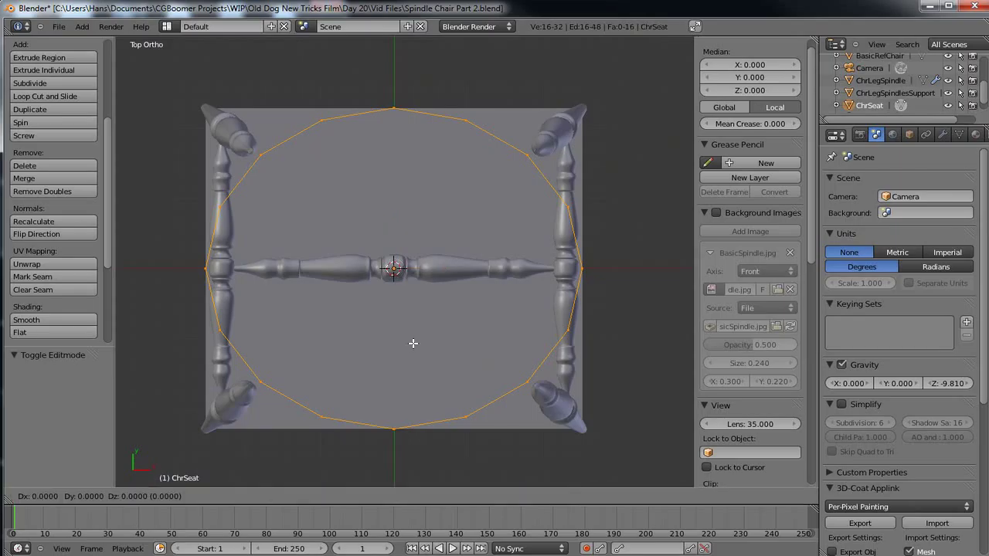
right_click(413, 343)
key(s)
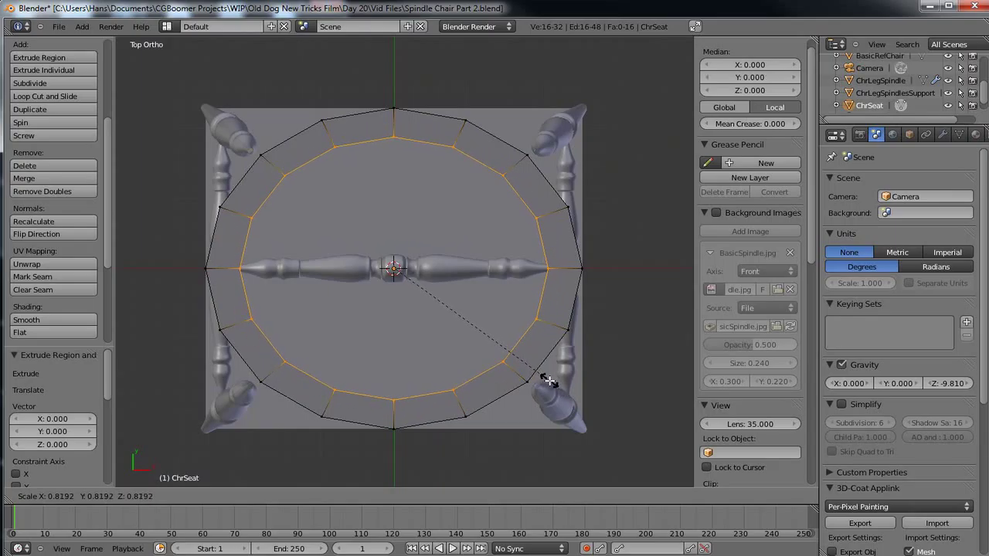
click(549, 380)
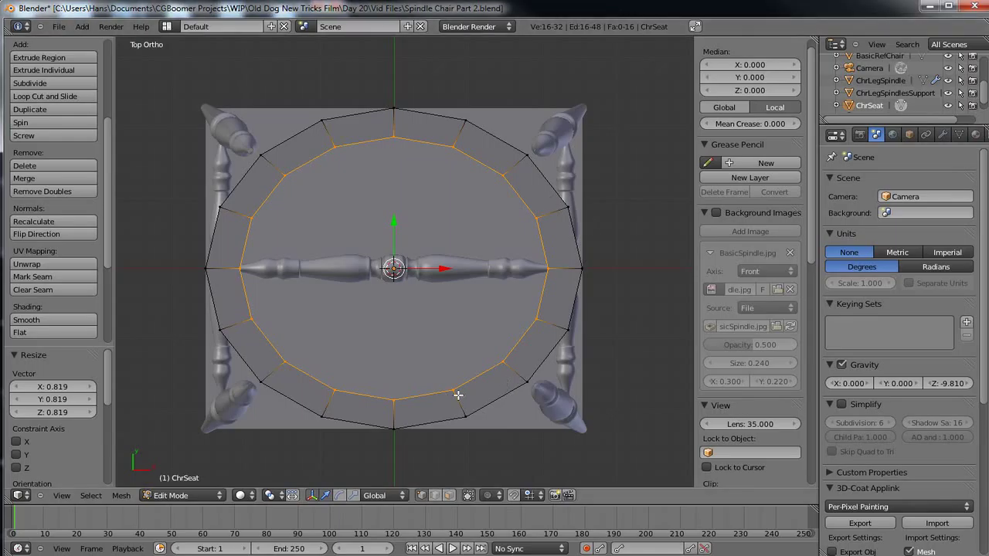
- Scale the seat's inner ring by about a further 0.937 in X and Y only, keeping Z locked
key(s)
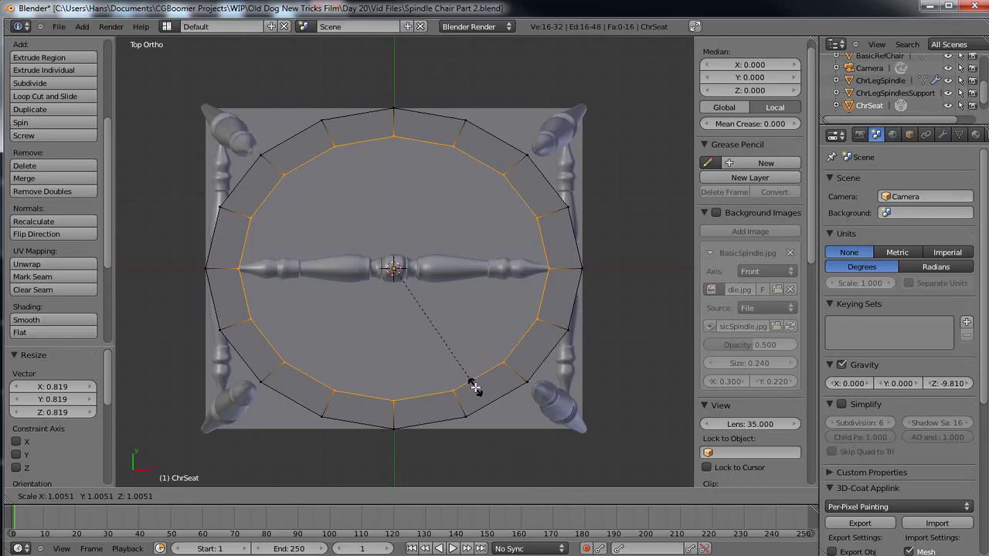
key(shift+z)
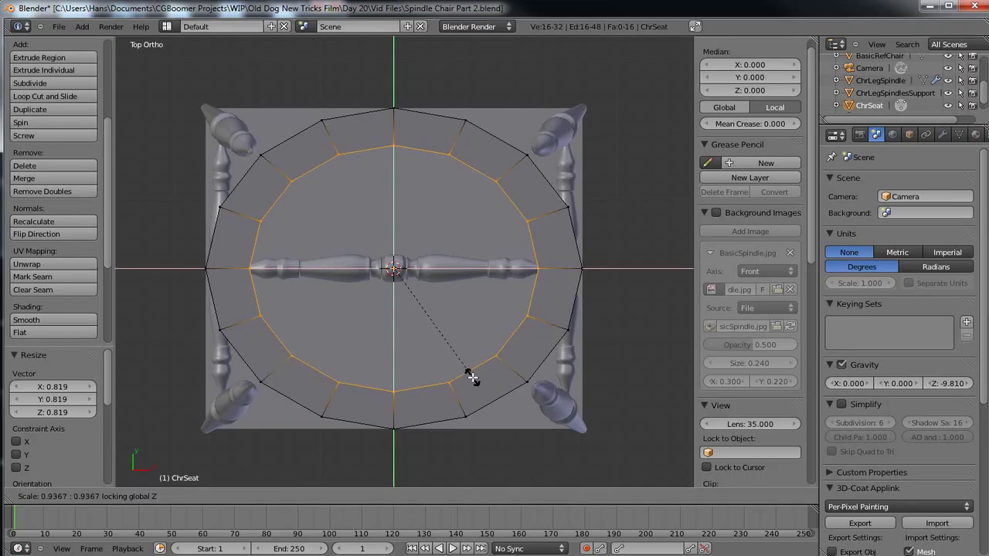
click(471, 377)
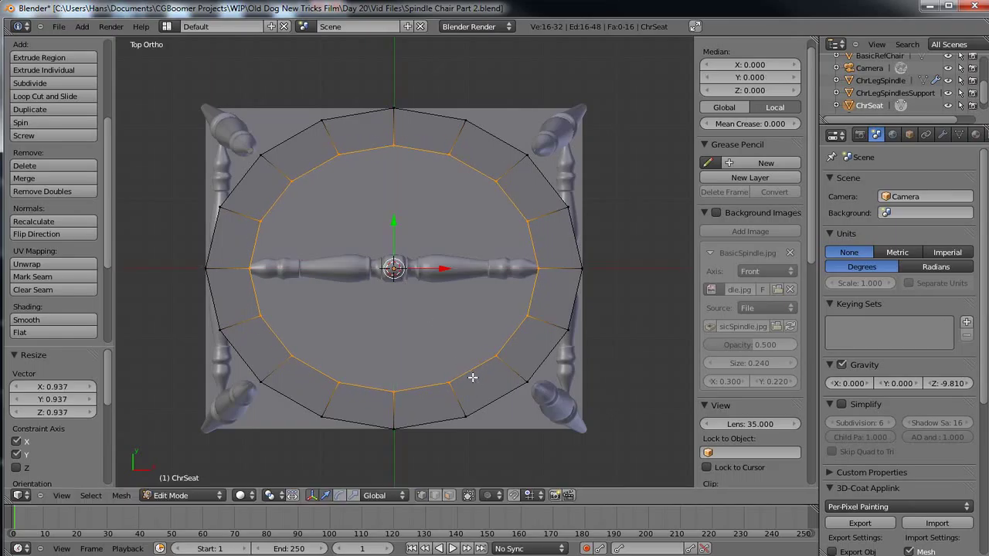
right_click(528, 381)
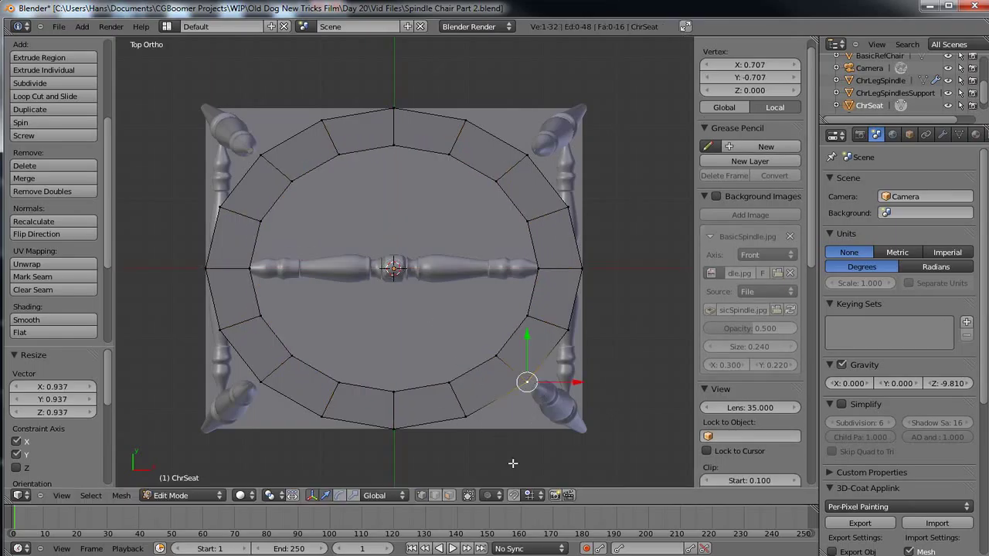
scroll(516, 422, down, 3)
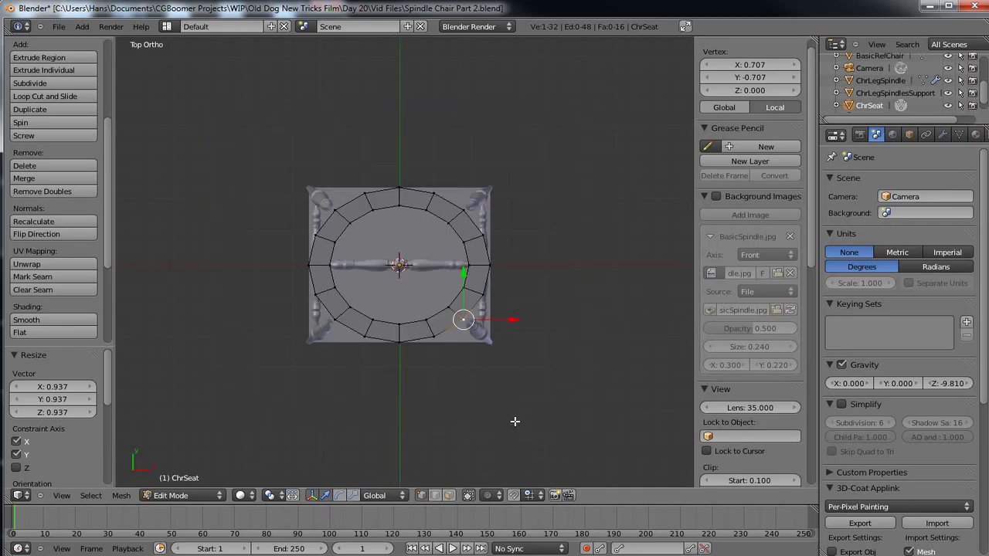
click(499, 496)
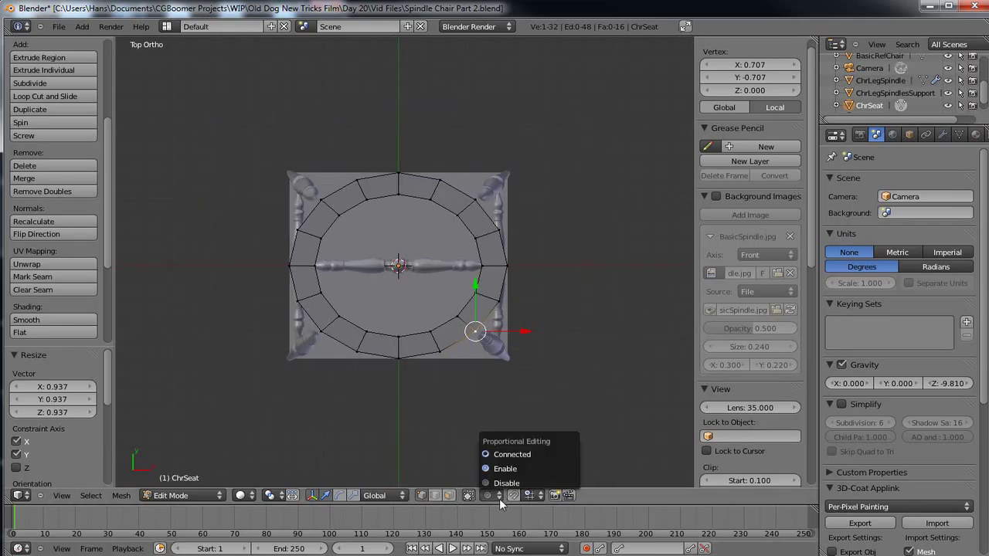
click(510, 454)
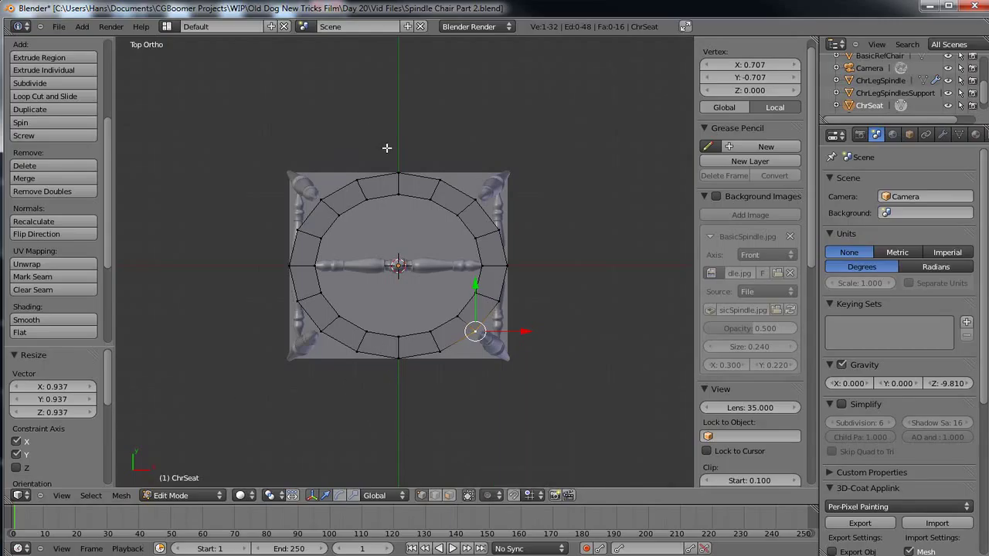
- Delete the vertices of the seat ring's negative-X half, keeping the centre-line vertices
key(a)
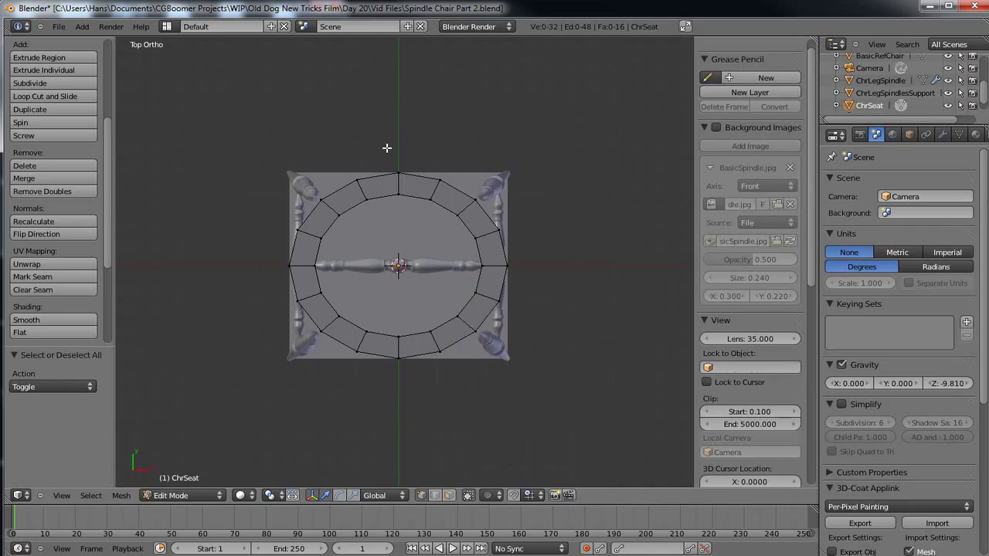
key(b)
drag(389, 142, 239, 389)
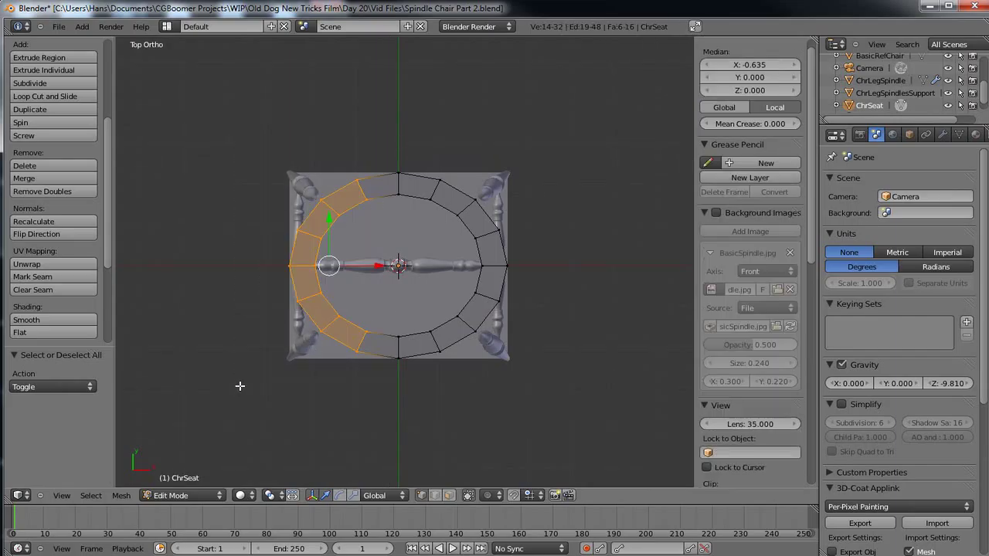
key(x)
click(170, 311)
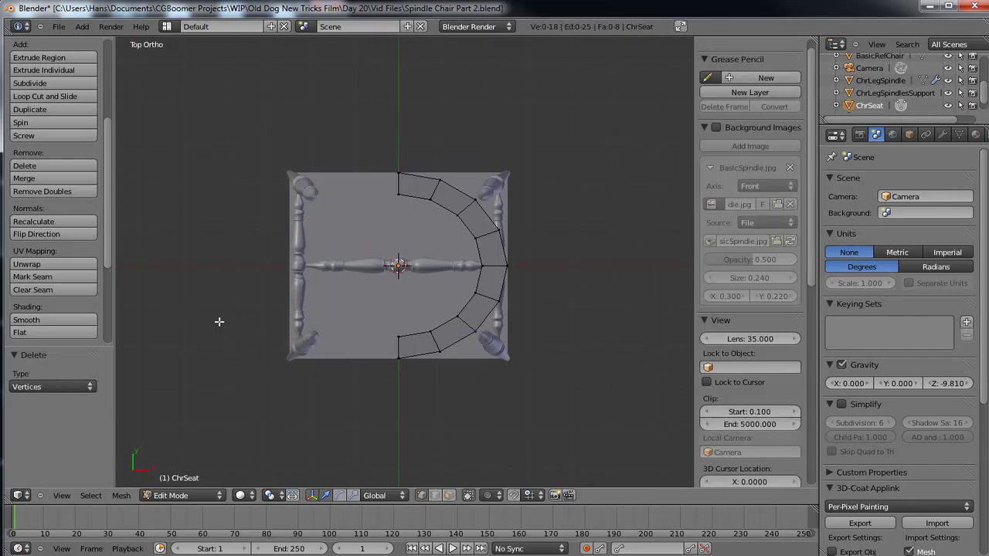
- Add a Mirror modifier on X to the half seat, with clipping on and the result shown in Edit Mode
click(942, 135)
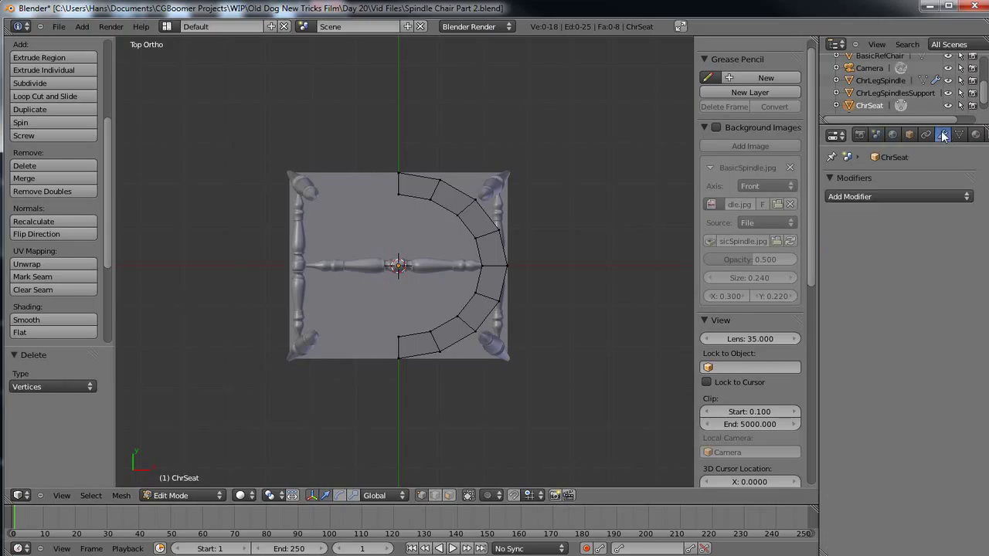
click(884, 194)
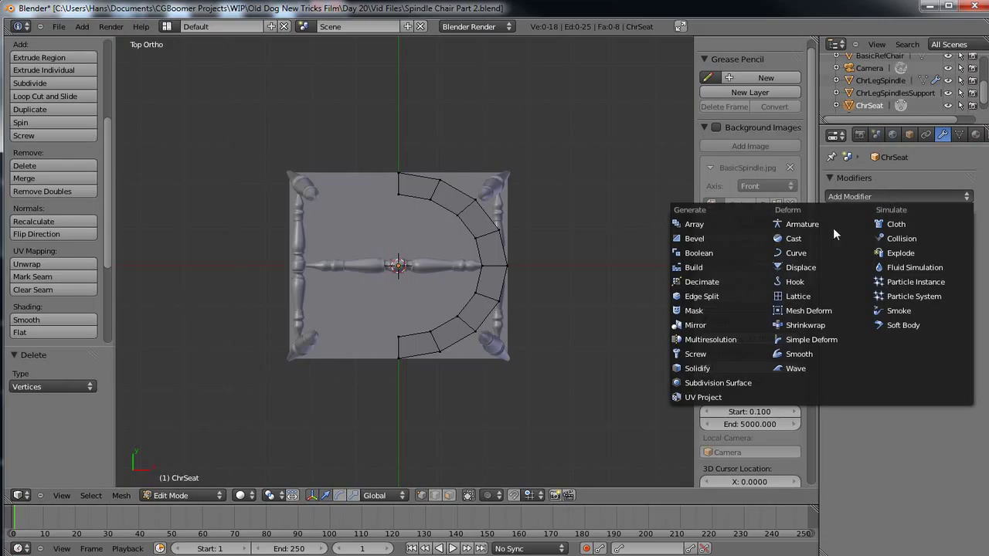
click(711, 324)
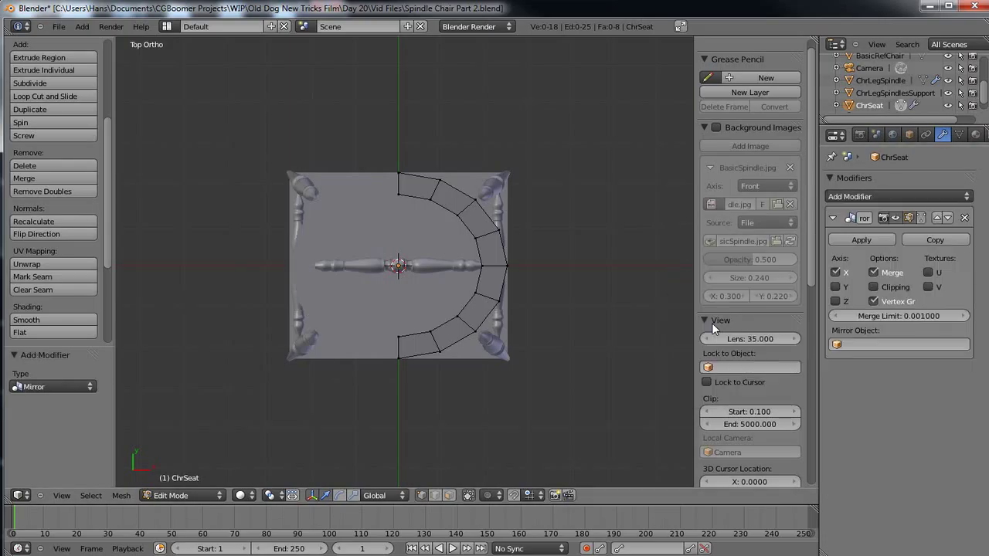
click(873, 287)
click(921, 216)
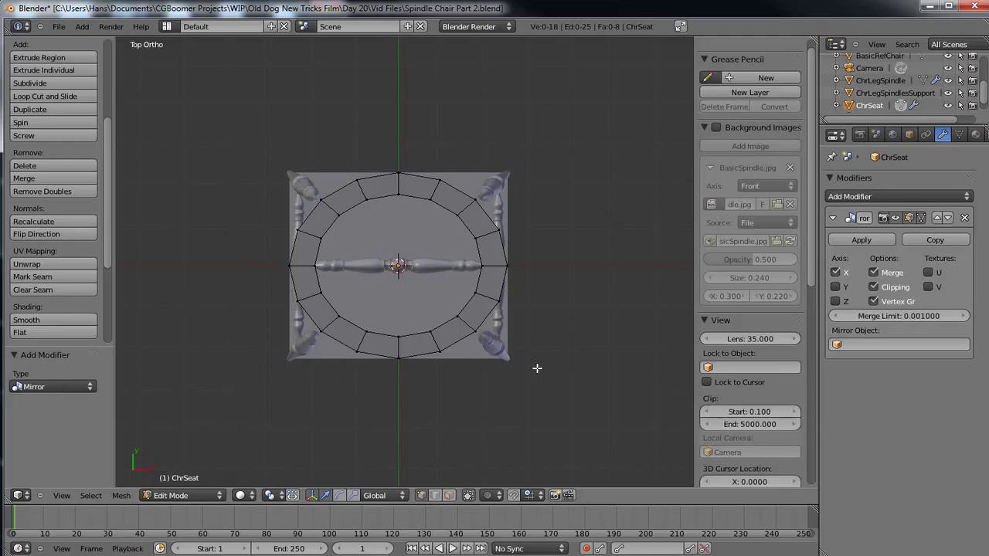
- Enable proportional editing and move the outer front corner vertex outward by about 0.042 X and -0.033 Y, using a proportional size of 0.20
right_click(475, 332)
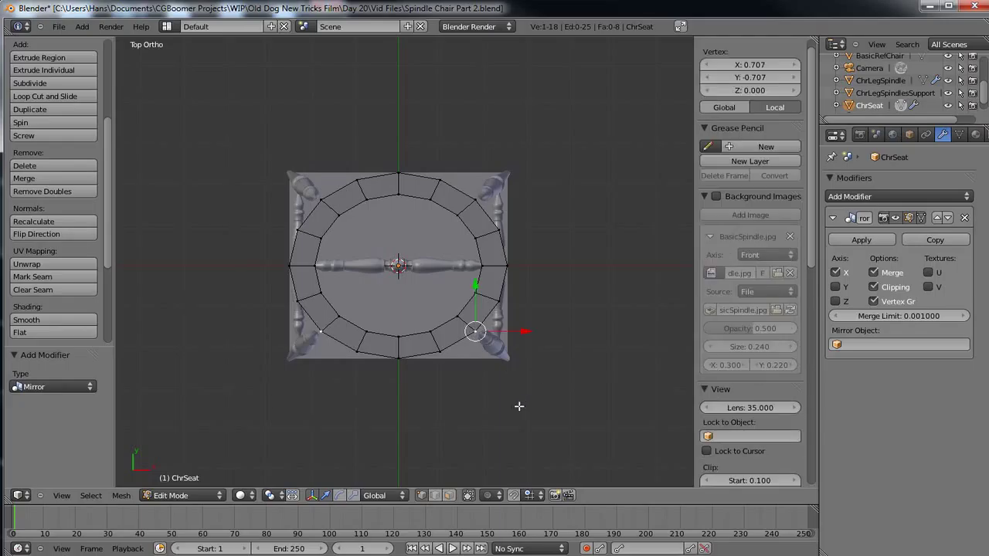
click(495, 496)
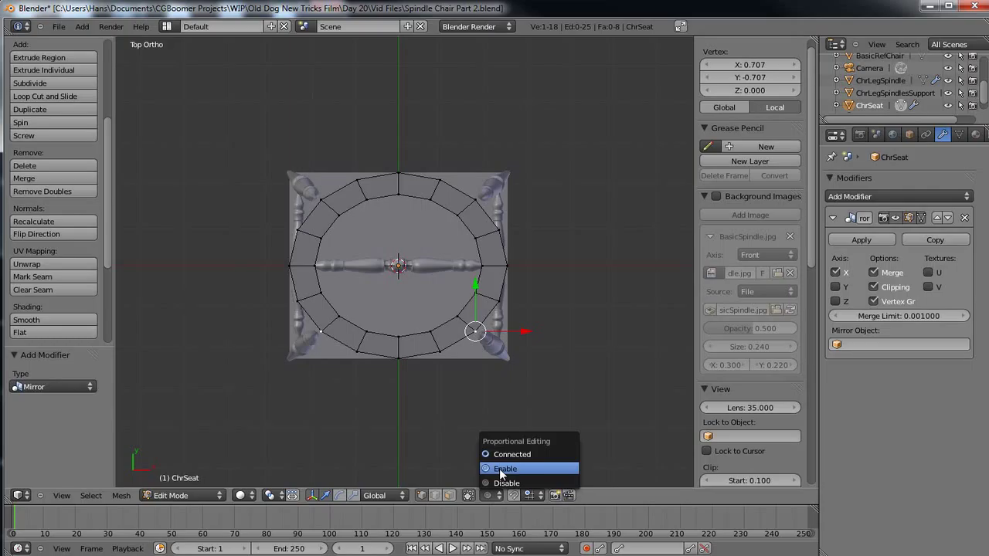
click(499, 469)
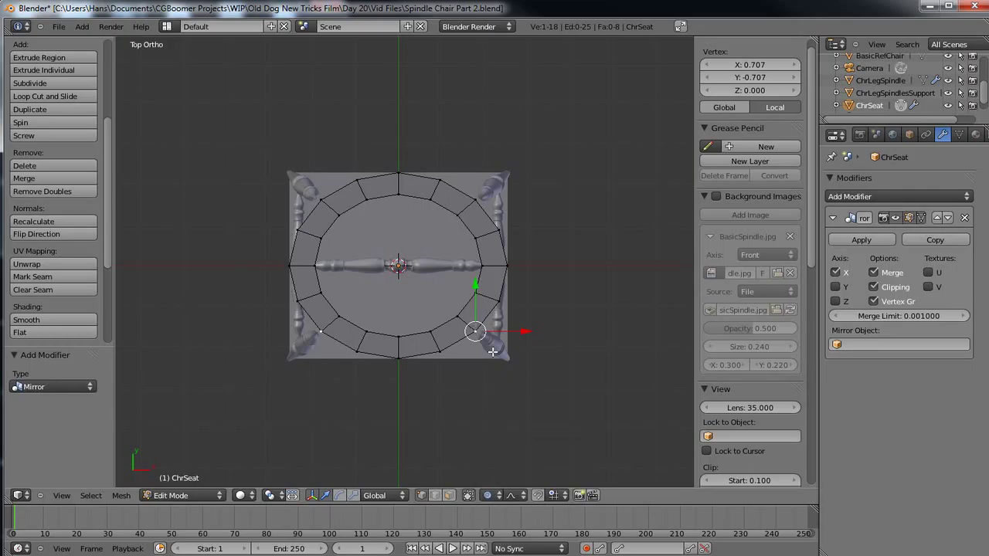
scroll(501, 376, up, 1)
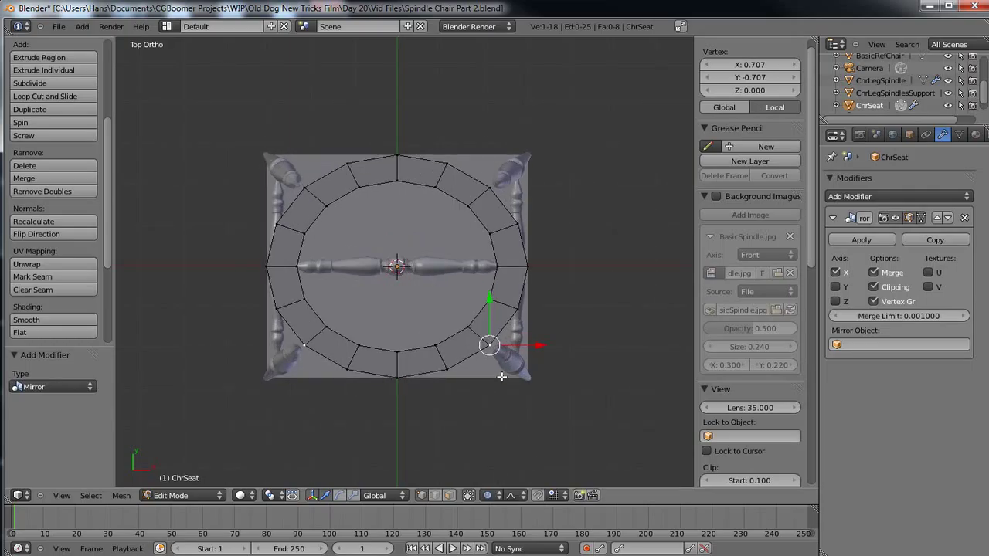
shift+middle_drag(503, 377, 443, 280)
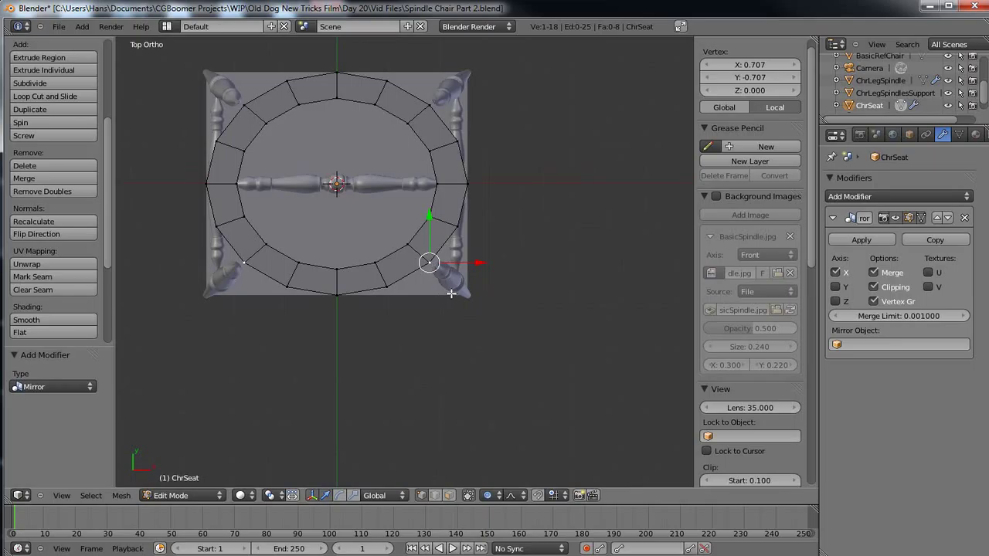
scroll(451, 293, down, 3)
key(g)
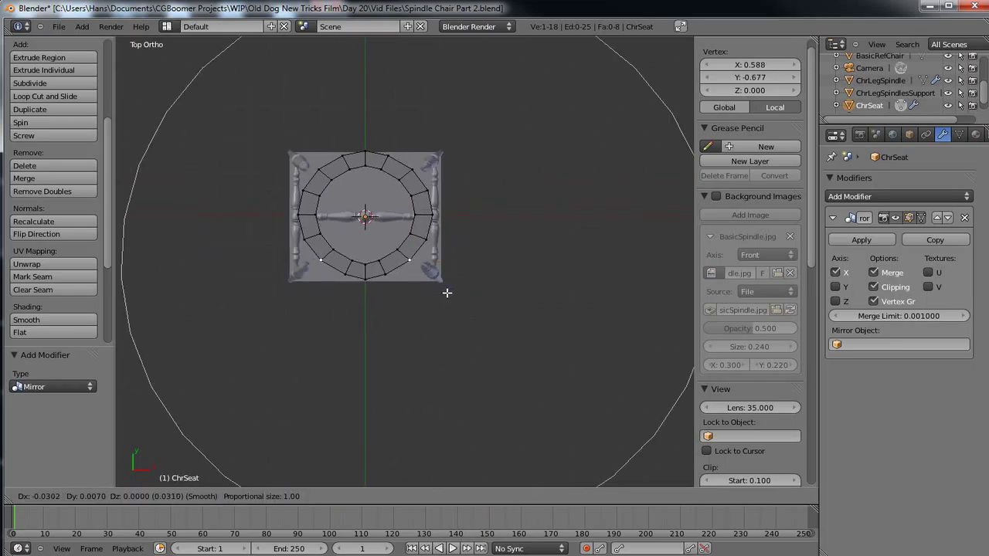
key(Escape)
key(g)
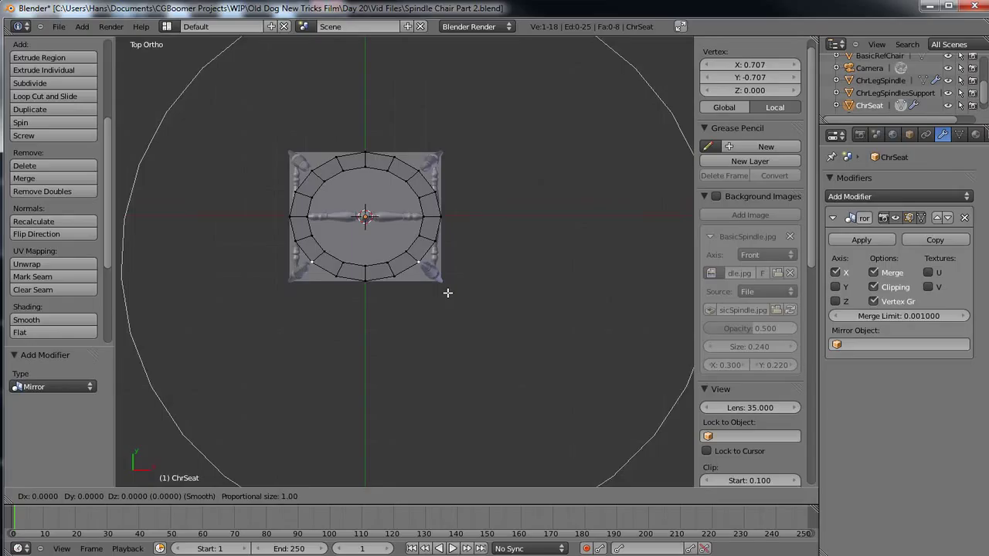
scroll(448, 293, up, 15)
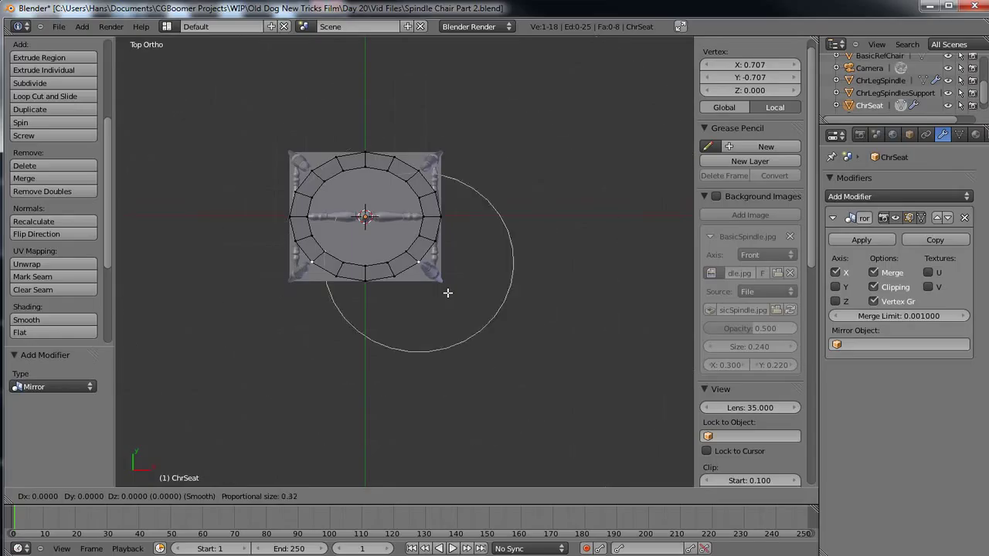
scroll(447, 293, up, 2)
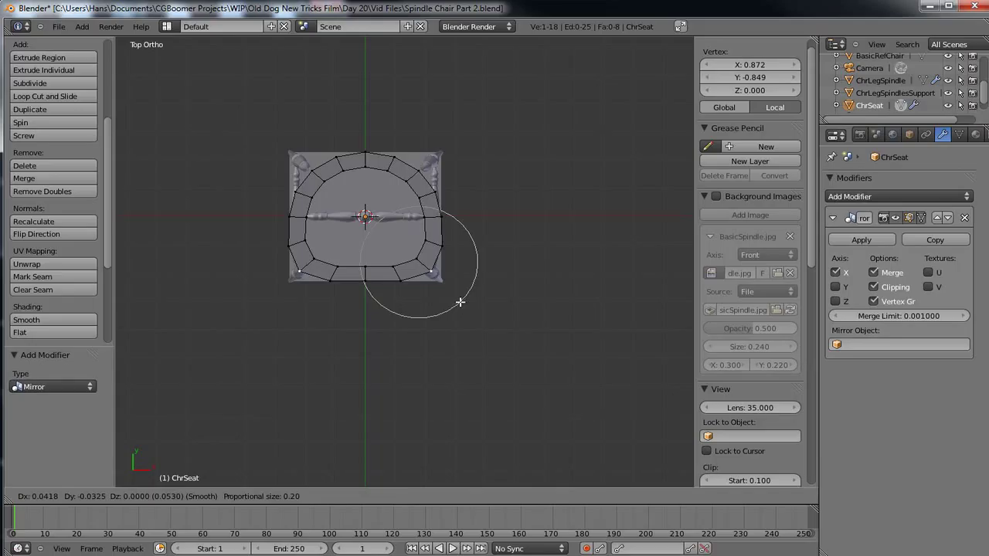
click(460, 302)
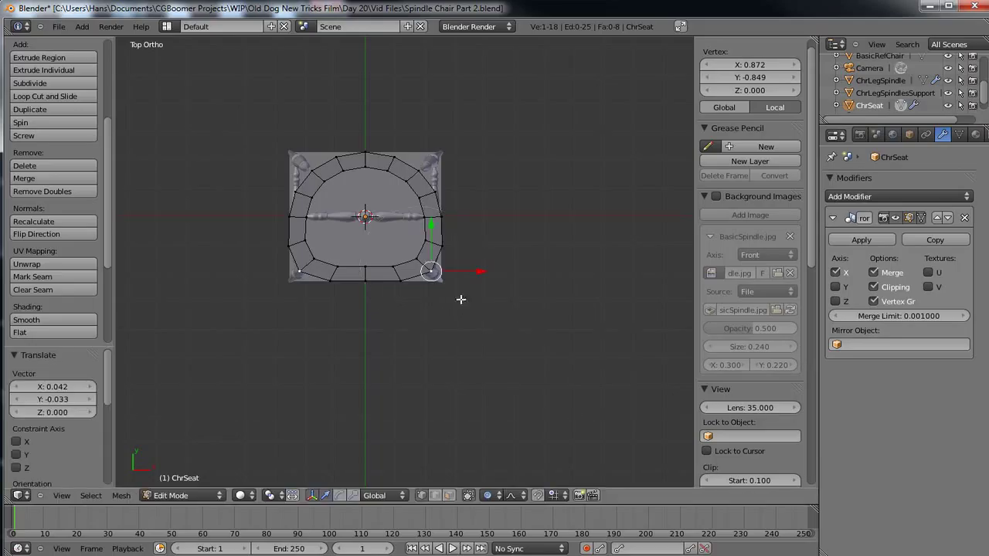
- Move the outer back corner vertex of the seat outward by about 0.040 X and 0.035 Y with proportional editing
right_click(421, 170)
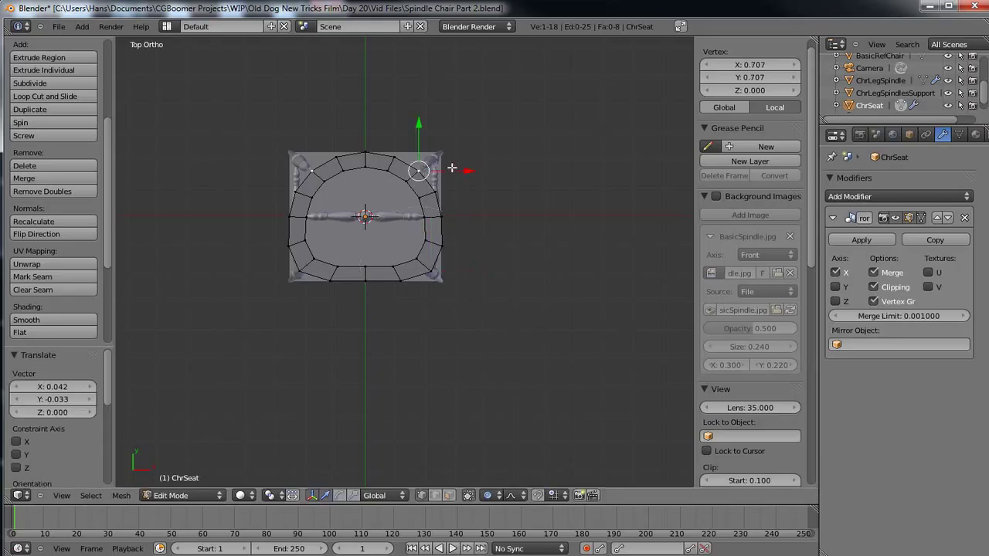
key(g)
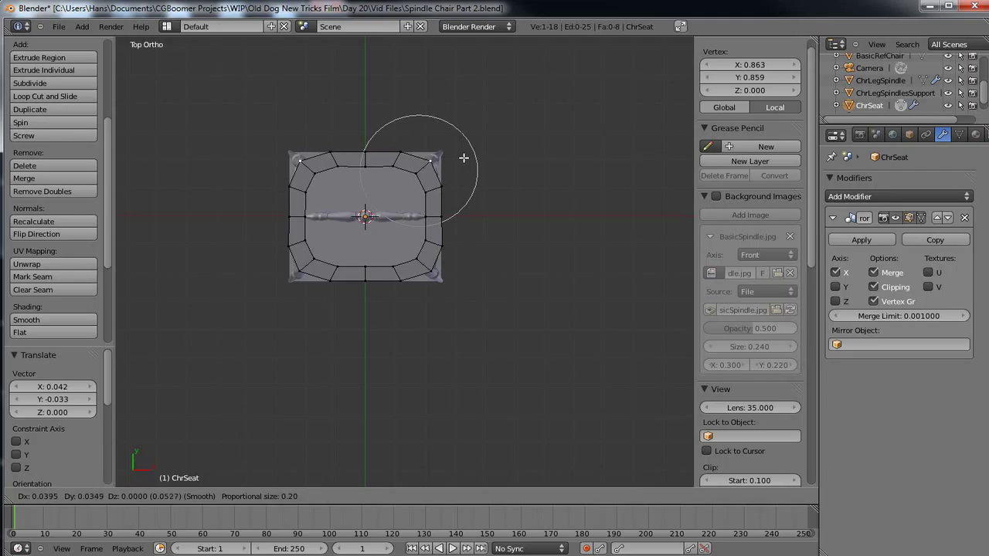
click(464, 158)
- Join the front and back centre-line vertices of the seat's inner ring with a new edge
scroll(479, 249, up, 2)
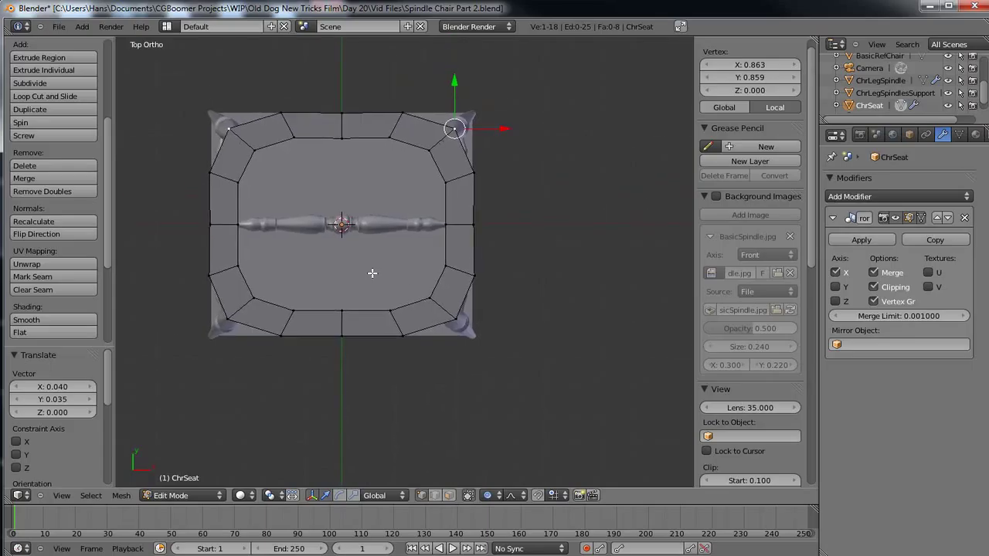
right_click(341, 310)
shift+right_click(340, 138)
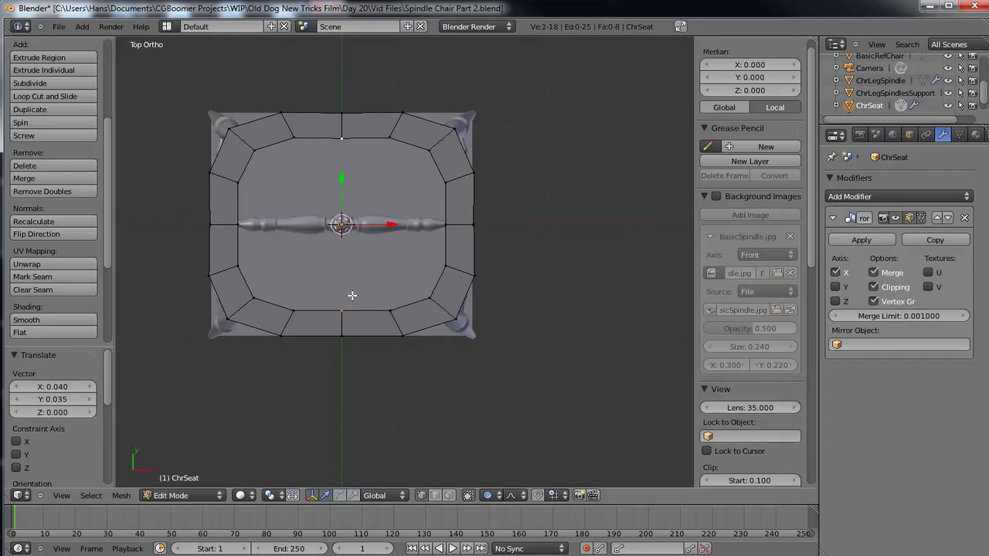
key(f)
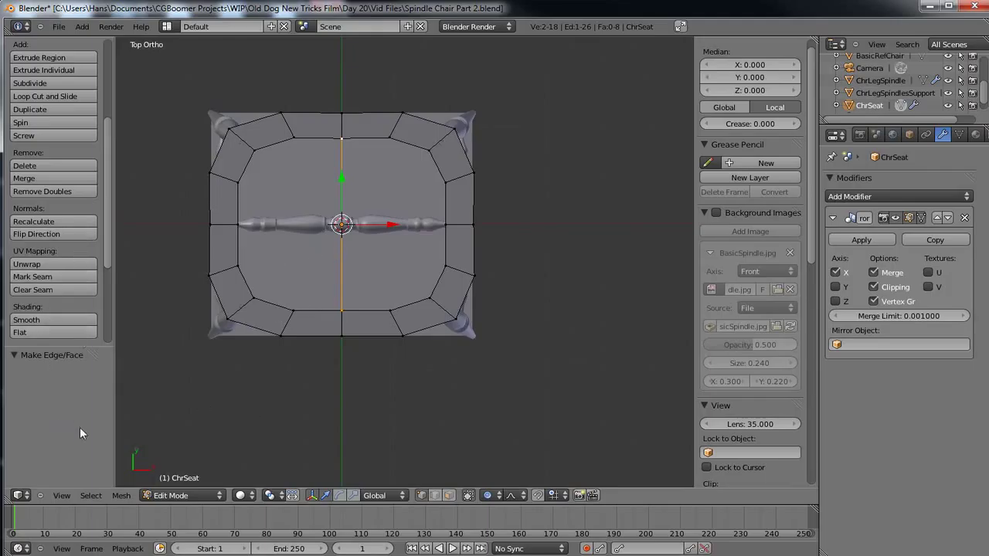
- Subdivide the new centre-line edge of the seat with 3 cuts
scroll(108, 225, down, 5)
scroll(113, 232, up, 6)
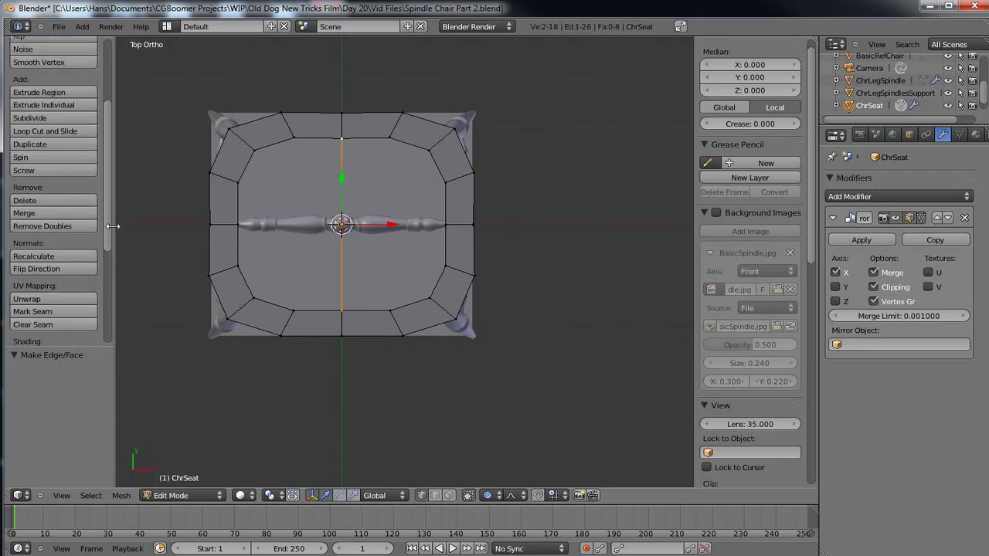
scroll(103, 224, up, 3)
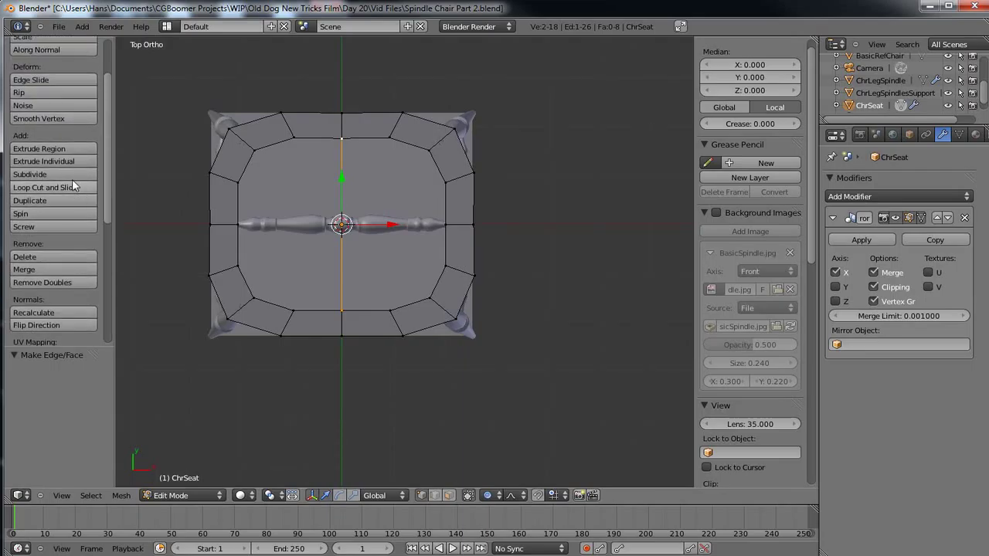
click(70, 173)
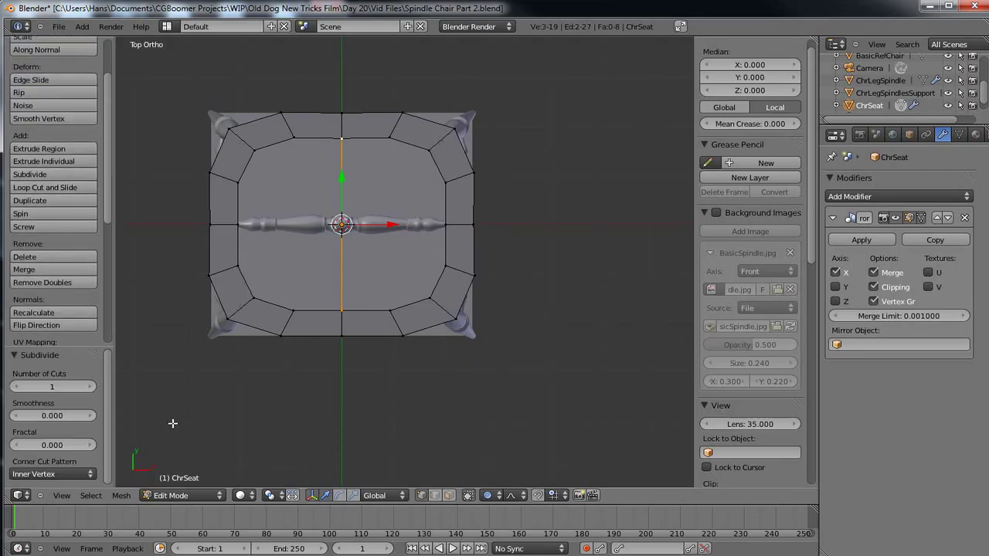
click(91, 387)
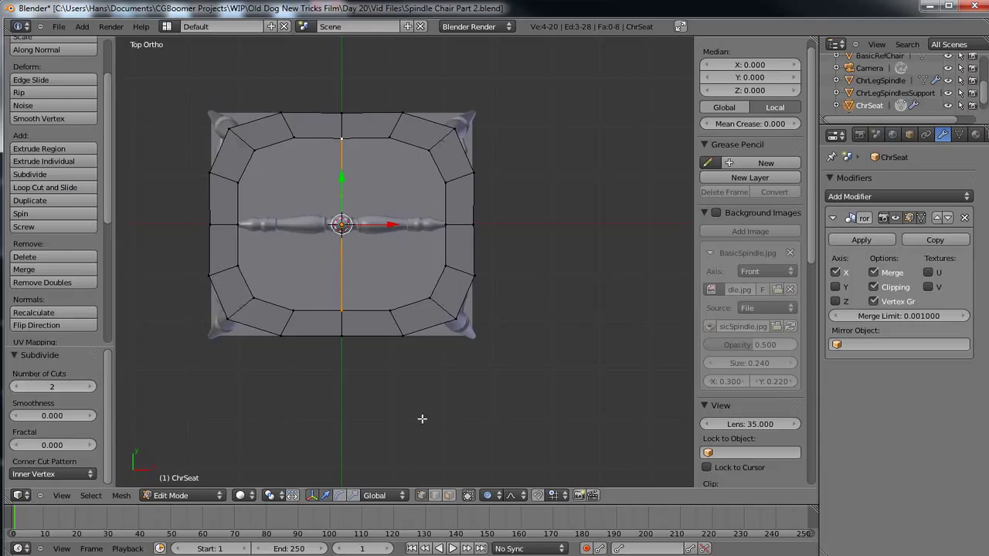
click(91, 388)
middle_drag(380, 440, 386, 409)
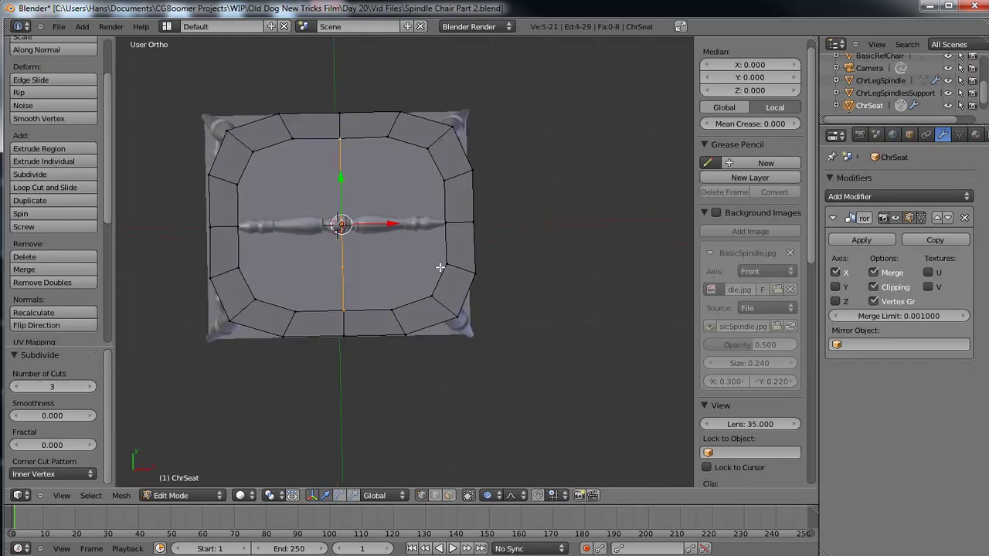
- Join the inner ring's side middle vertex to the seat's centre vertex with an edge and subdivide it with 2 cuts
click(445, 223)
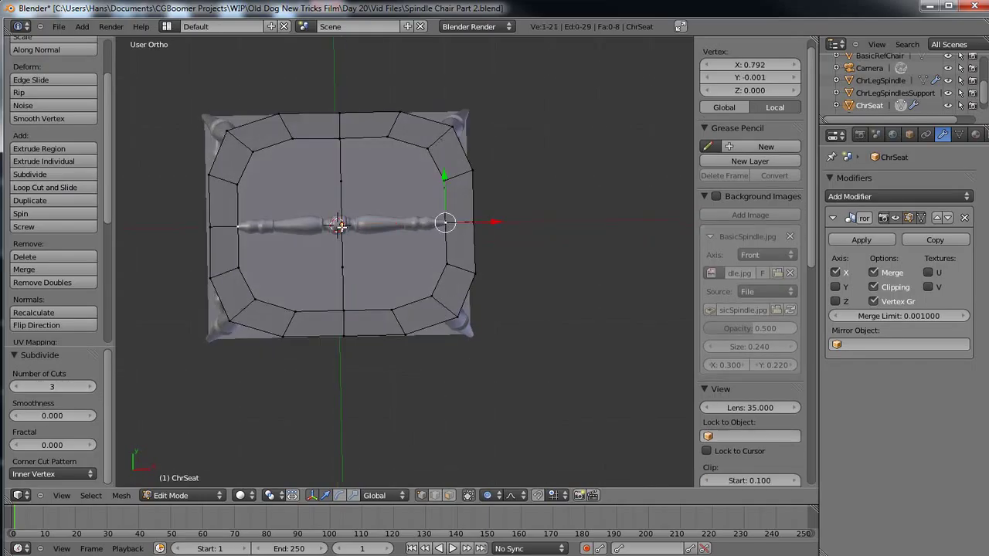
shift+click(341, 224)
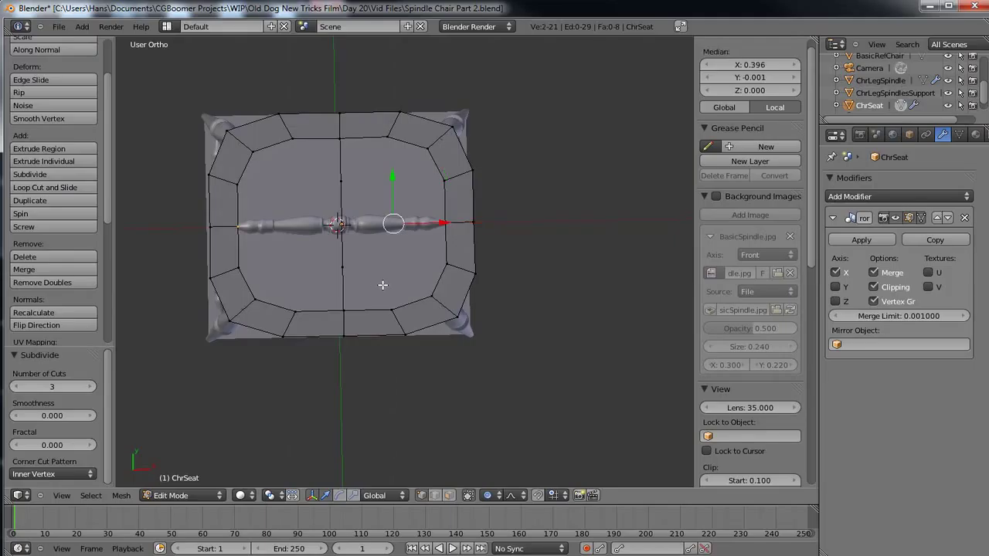
key(f)
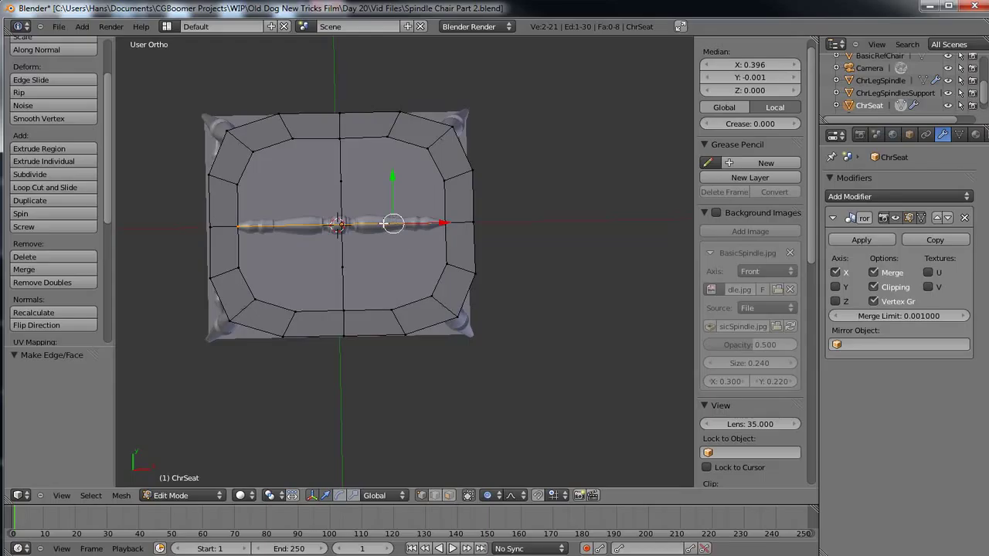
click(59, 173)
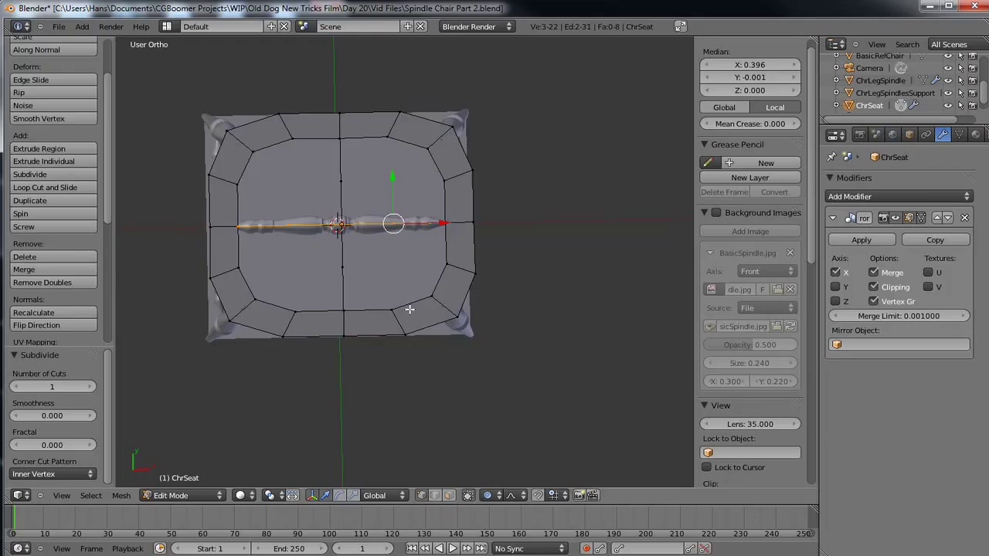
click(89, 388)
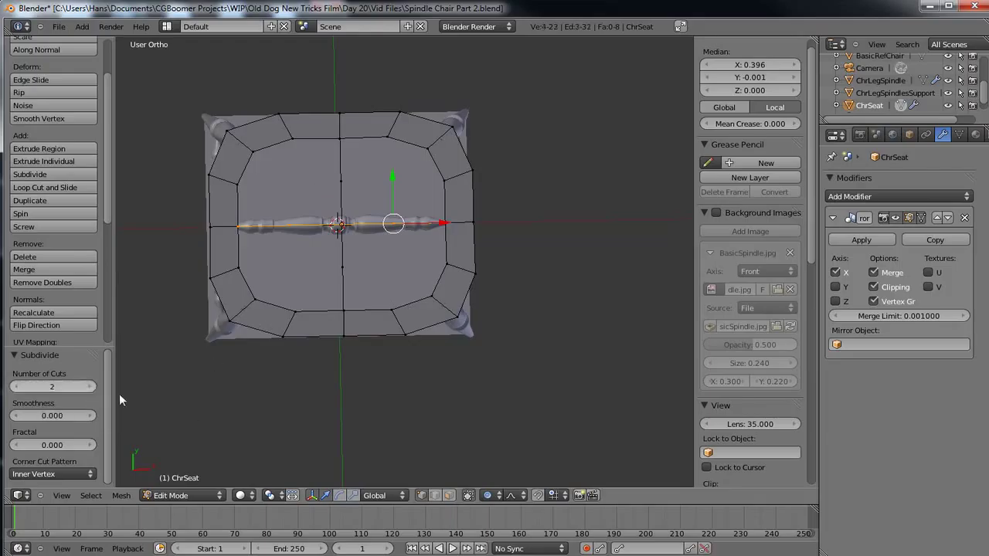
middle_drag(209, 413, 214, 415)
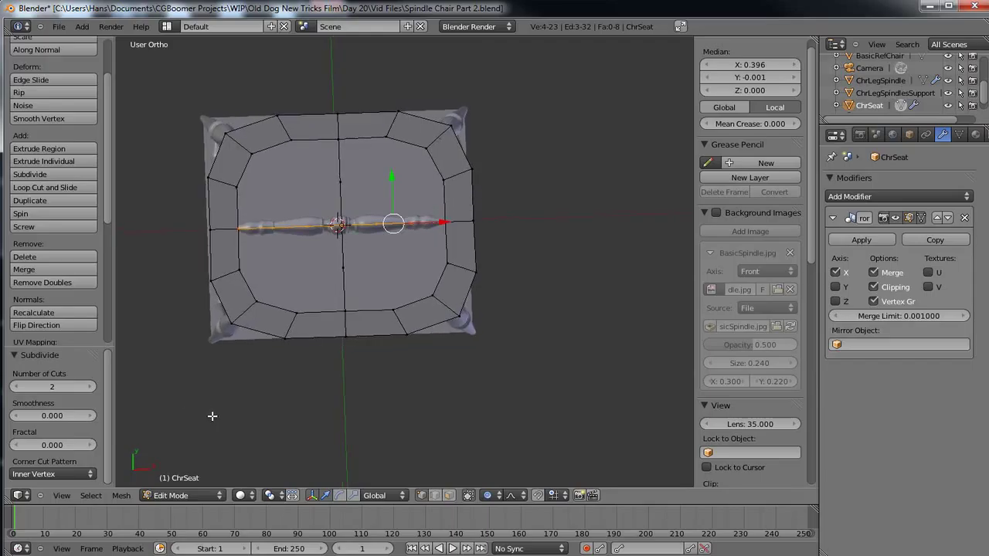
- Connect the front inner-ring vertex beside the centre line to the cross edge's vertex nearest the centre, and subdivide that edge with 1 cut
right_click(394, 309)
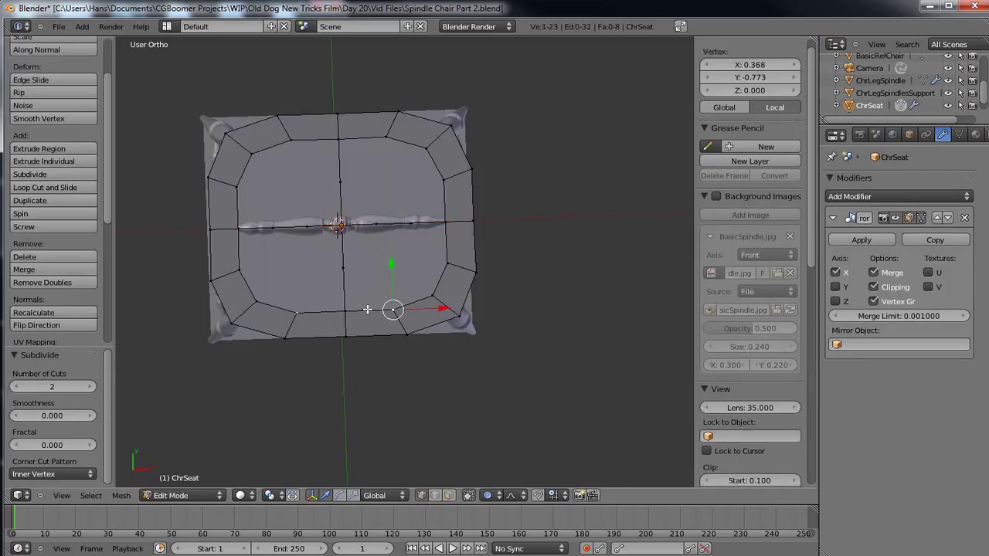
shift+right_click(376, 225)
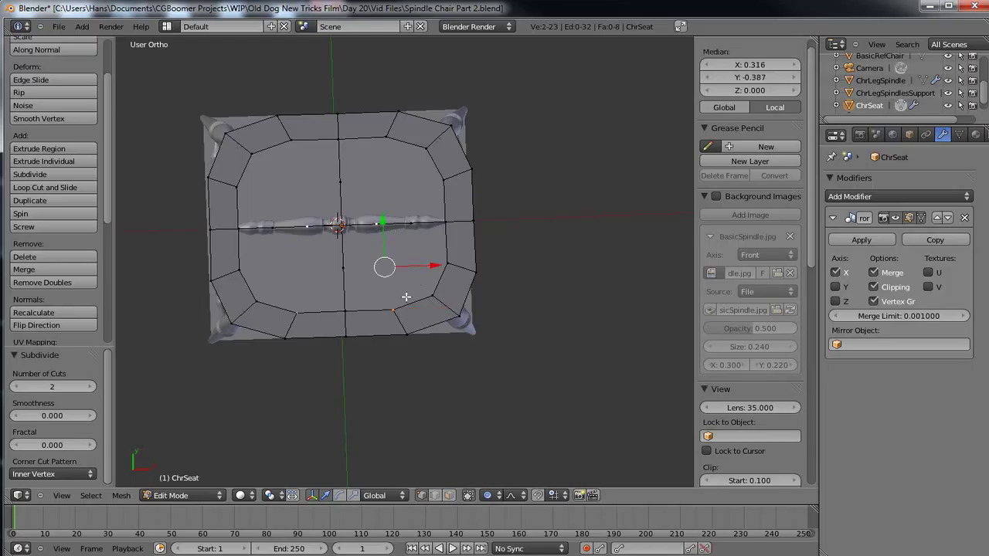
key(f)
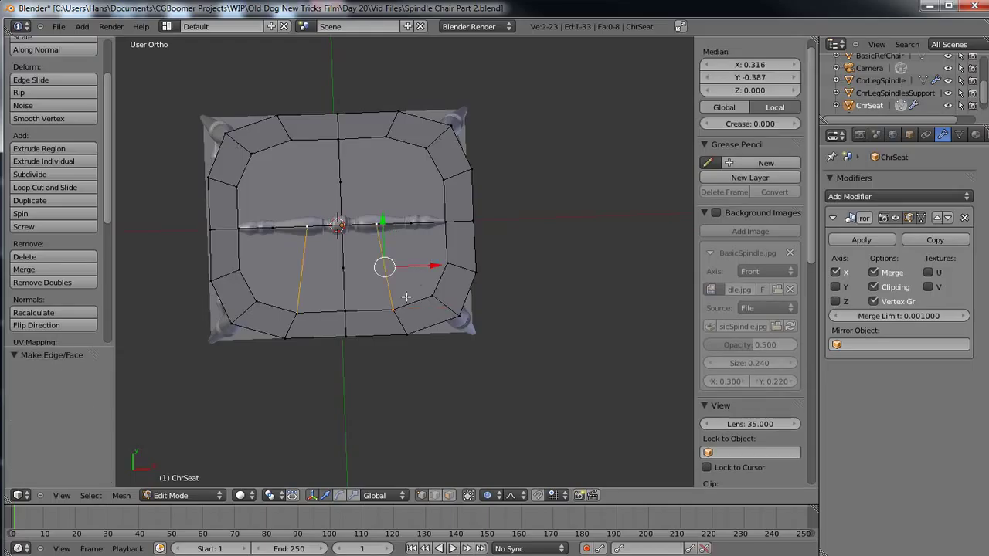
click(68, 175)
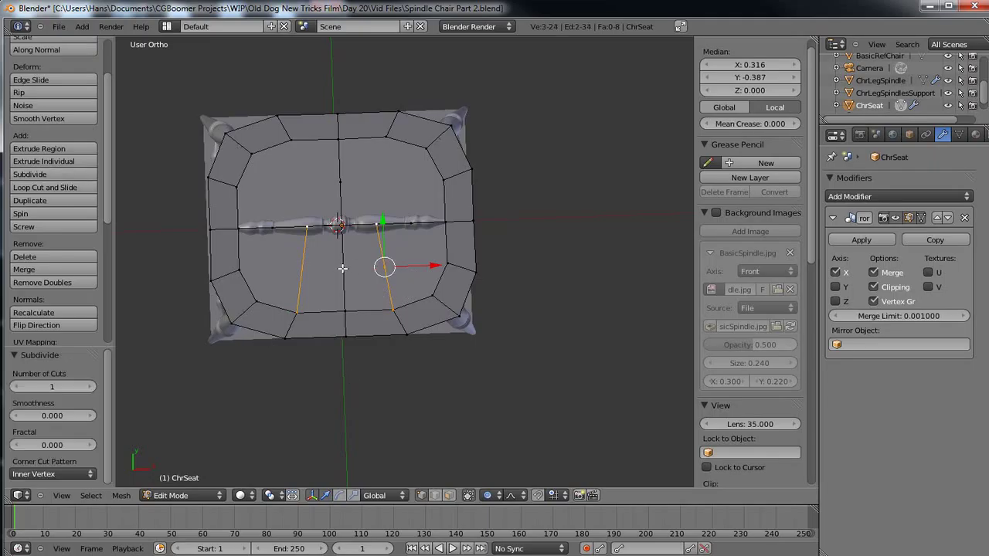
- Fill the front quad beside the centre line with a face, between the inner ring and the first subdivision vertices
right_click(342, 268)
shift+right_click(384, 268)
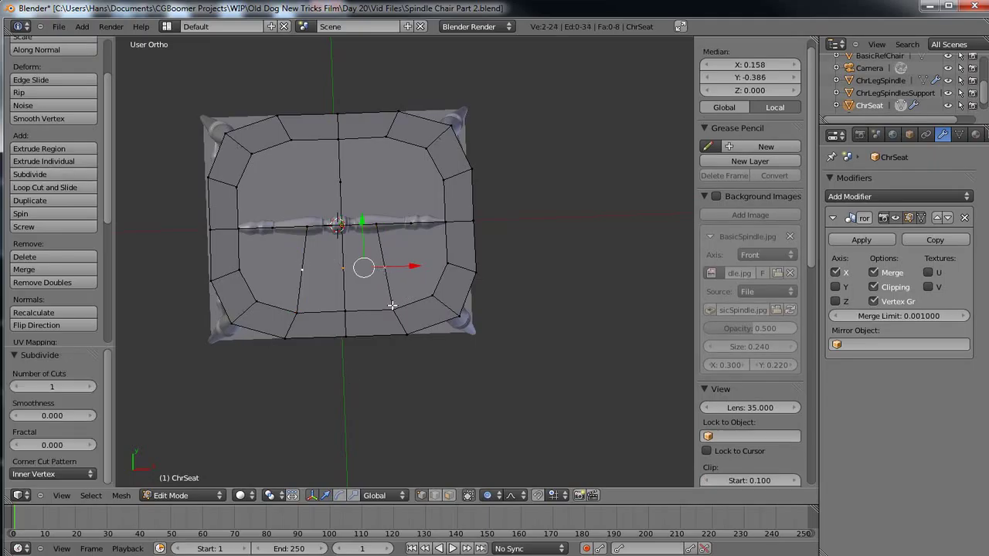
shift+right_click(394, 309)
shift+right_click(345, 312)
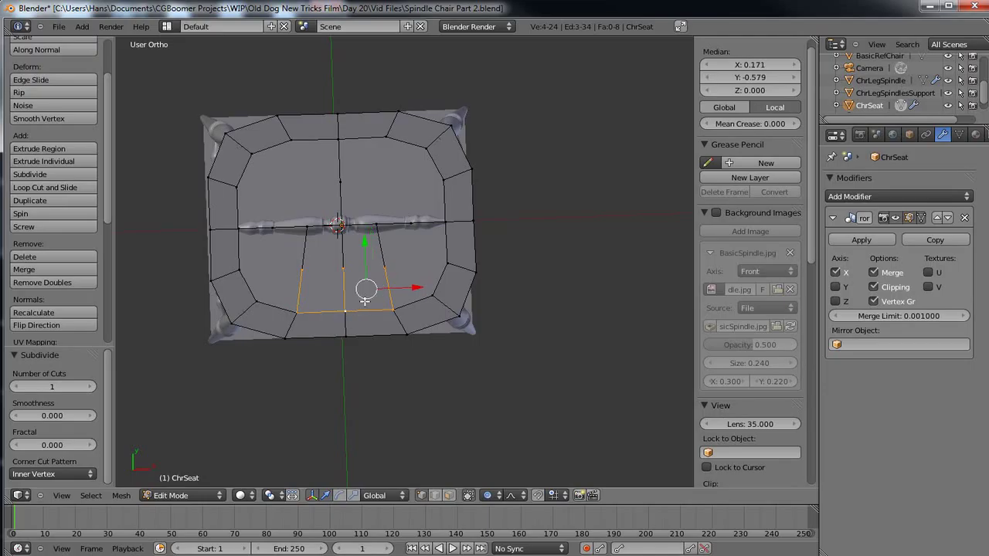
key(f)
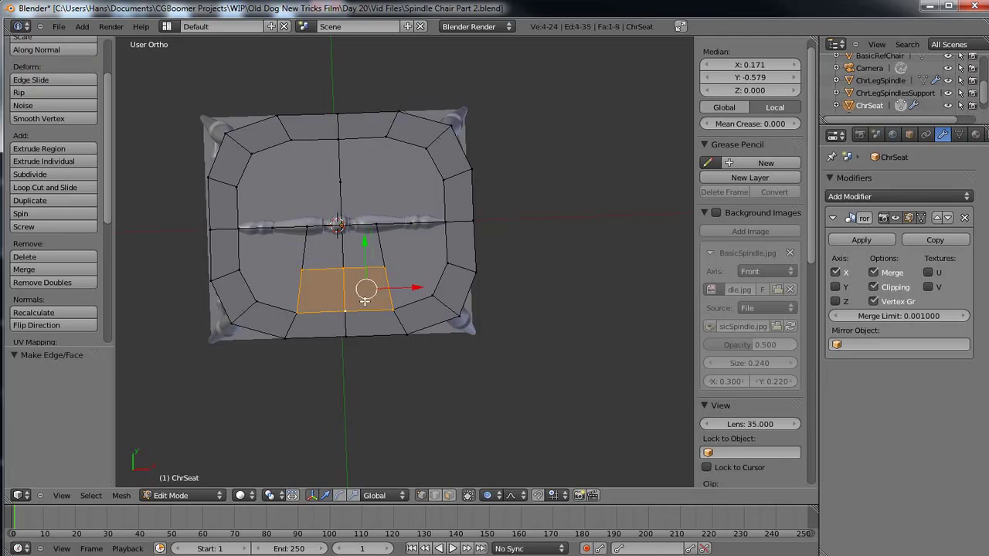
- Fill the quad between the front centre face and the cross edge, next to the centre line
right_click(343, 268)
shift+right_click(340, 224)
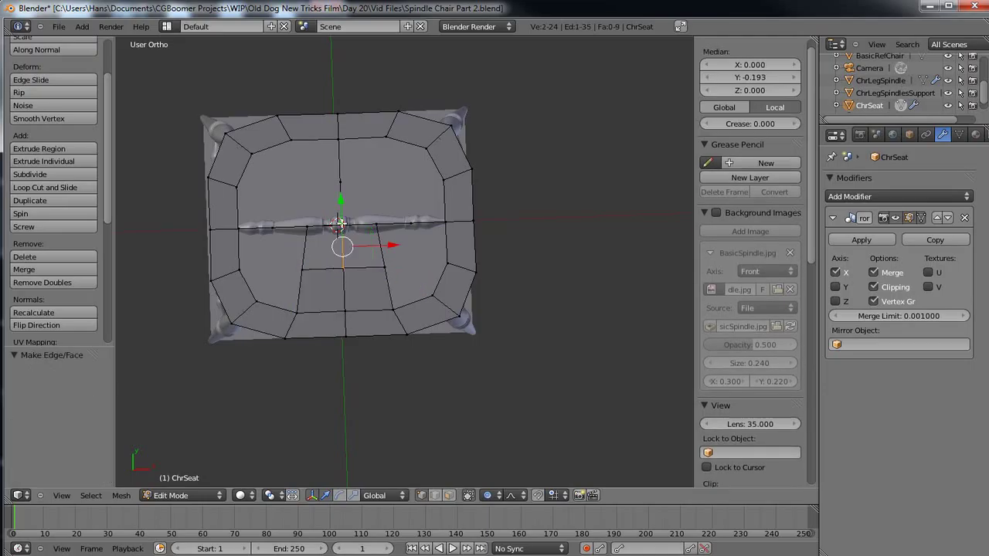
shift+right_click(376, 225)
shift+right_click(385, 268)
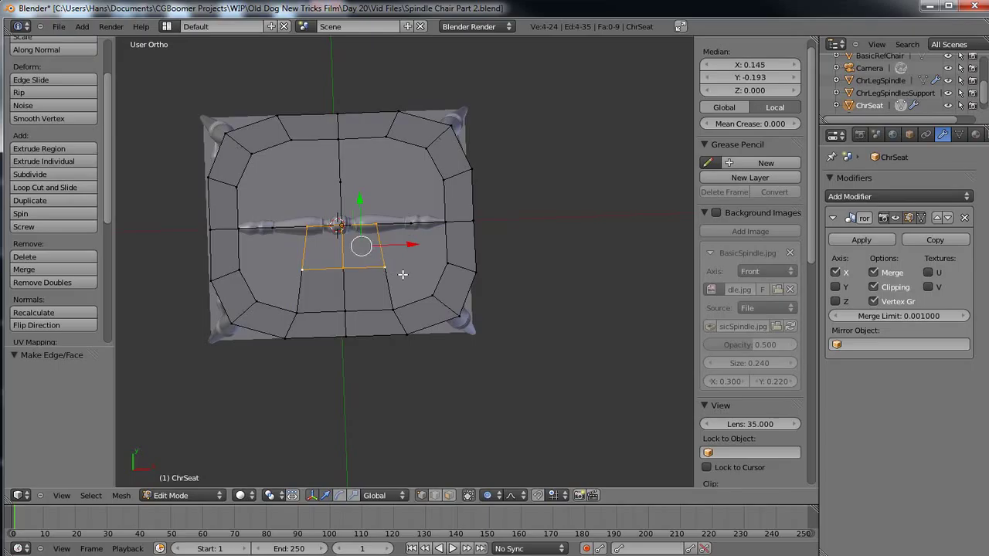
key(f)
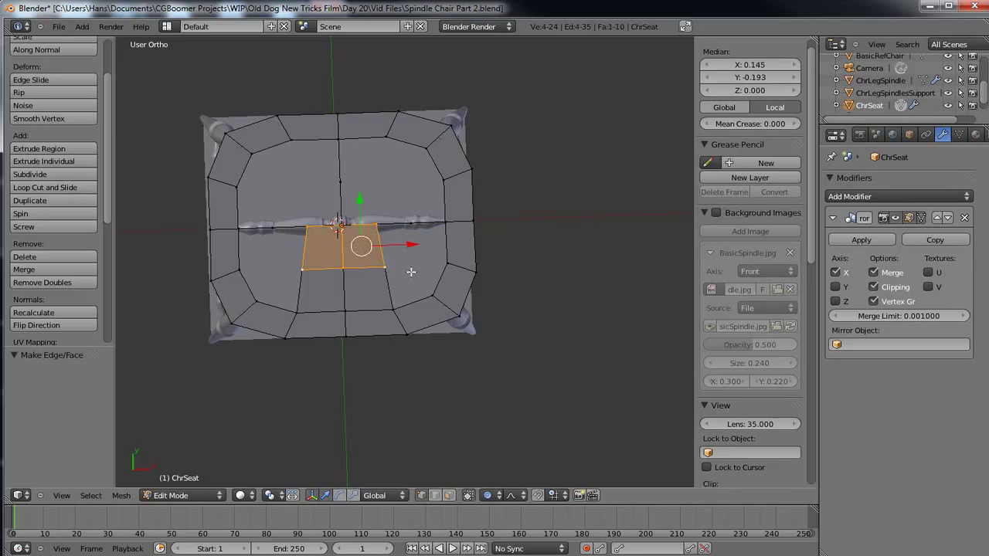
- Fill the front corner quad between the subdivided lengthwise edge and the three adjacent inner-ring vertices
right_click(383, 268)
shift+right_click(445, 264)
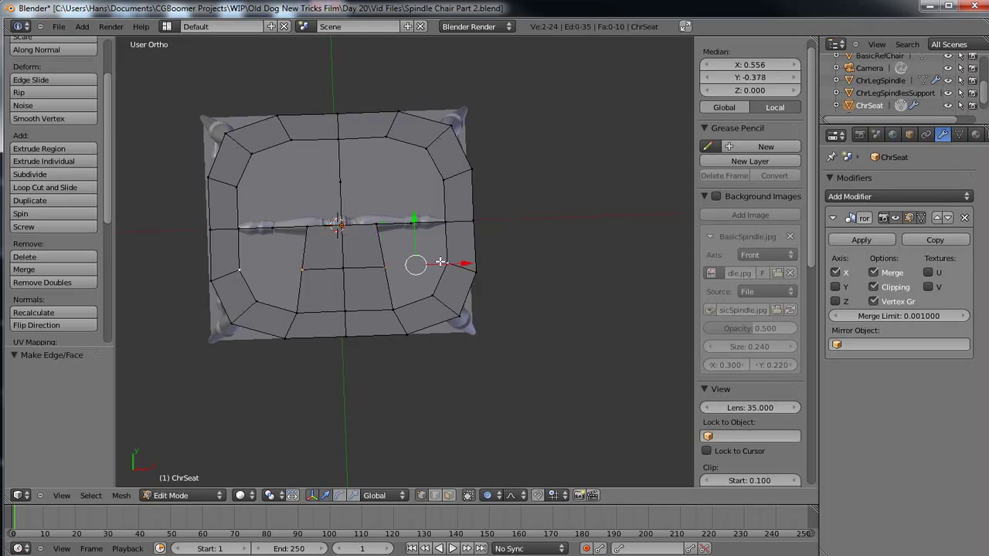
shift+right_click(433, 292)
shift+right_click(391, 304)
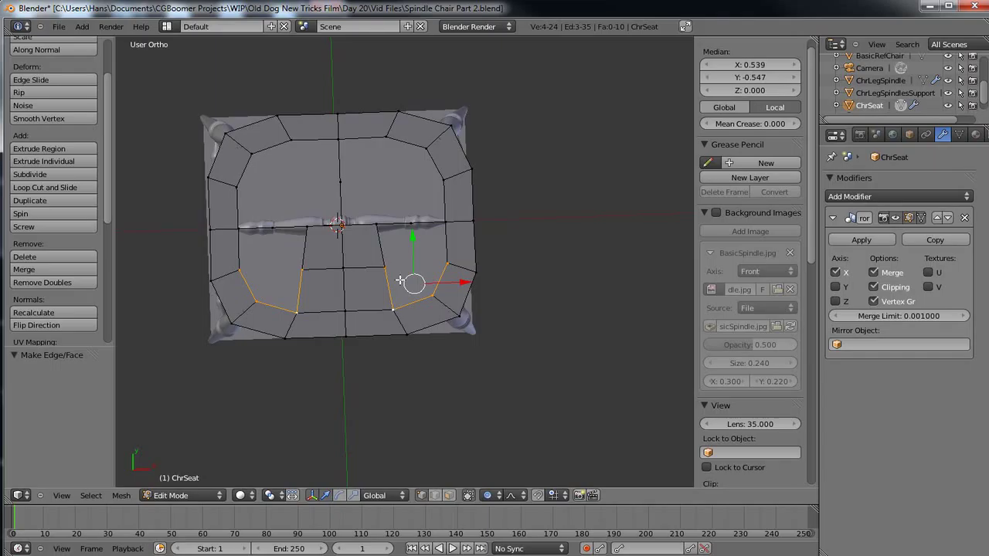
key(f)
- Delete the extra outer subdivision vertex from the cross edge
alt+right_click(377, 225)
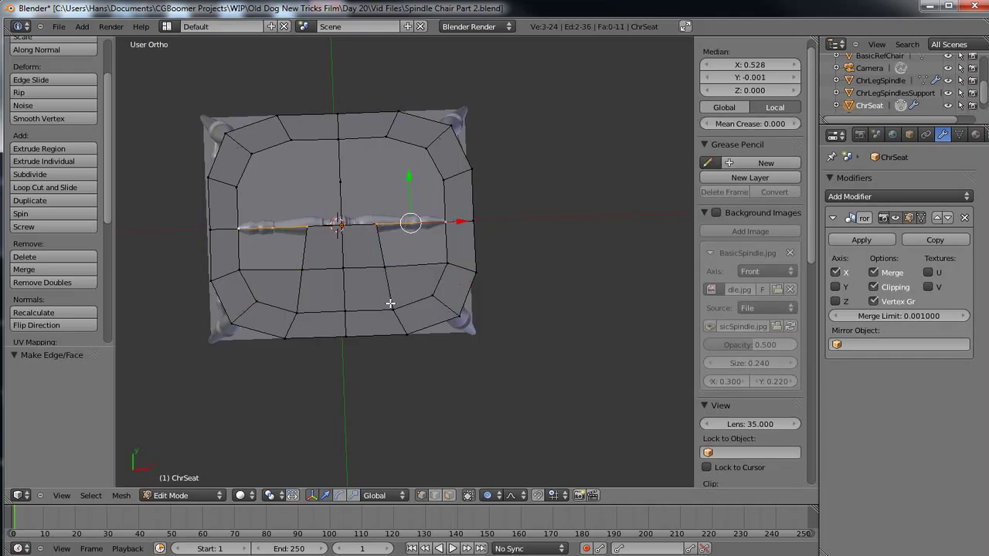
scroll(390, 304, up, 3)
shift+middle_drag(406, 269, 407, 341)
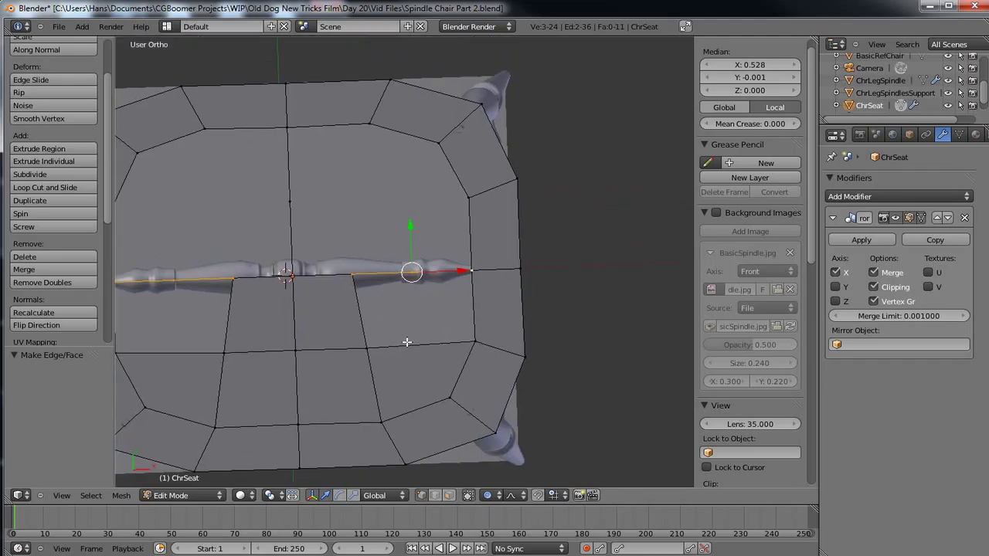
scroll(407, 342, up, 1)
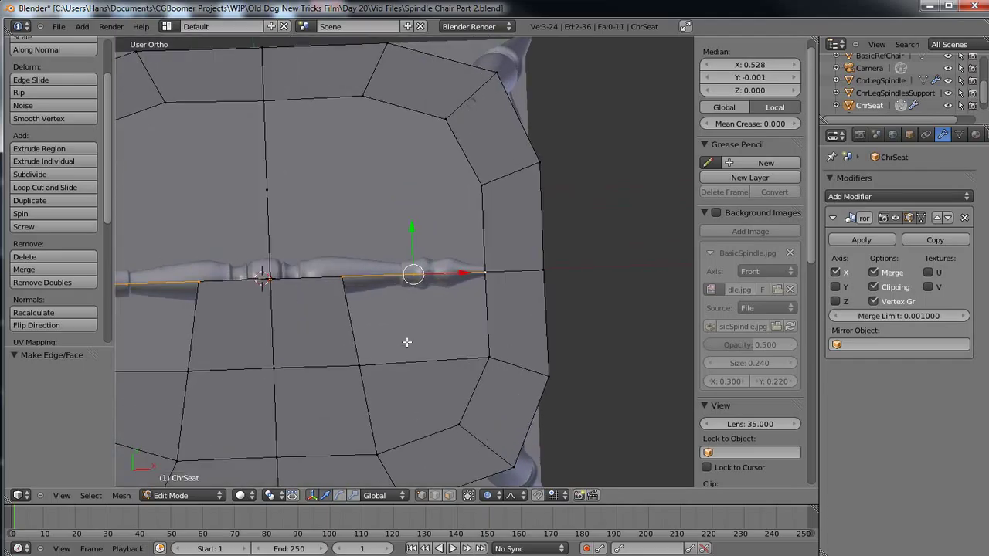
scroll(406, 341, down, 1)
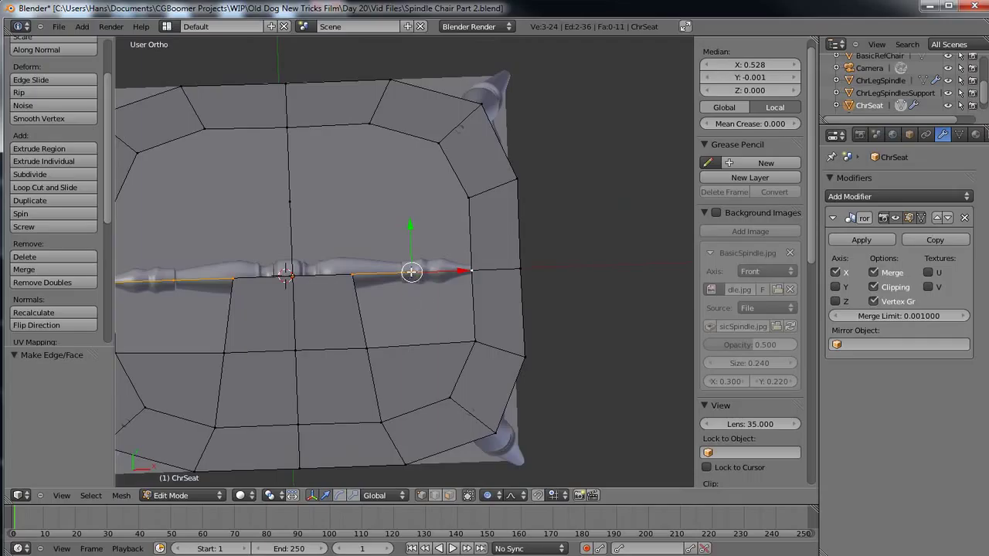
right_click(415, 277)
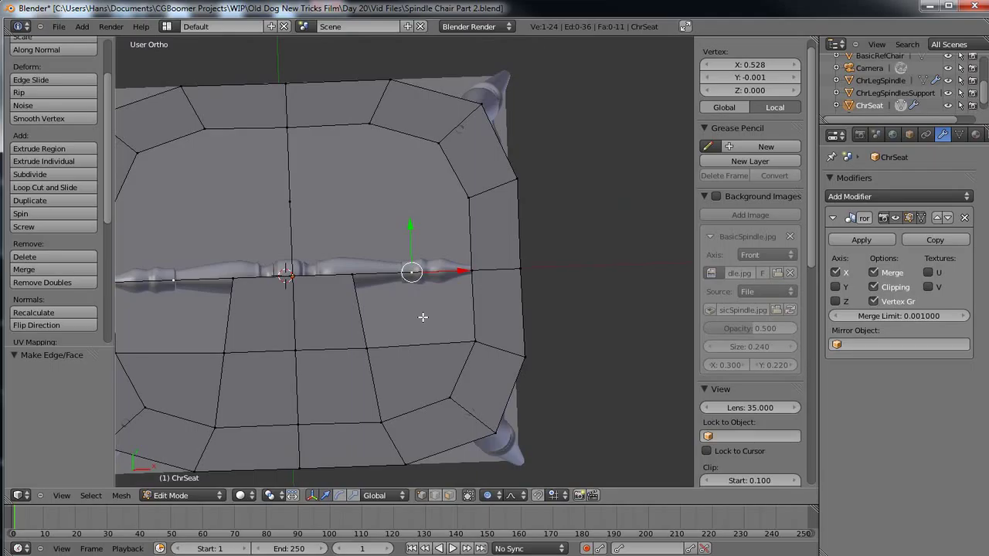
key(x)
click(423, 317)
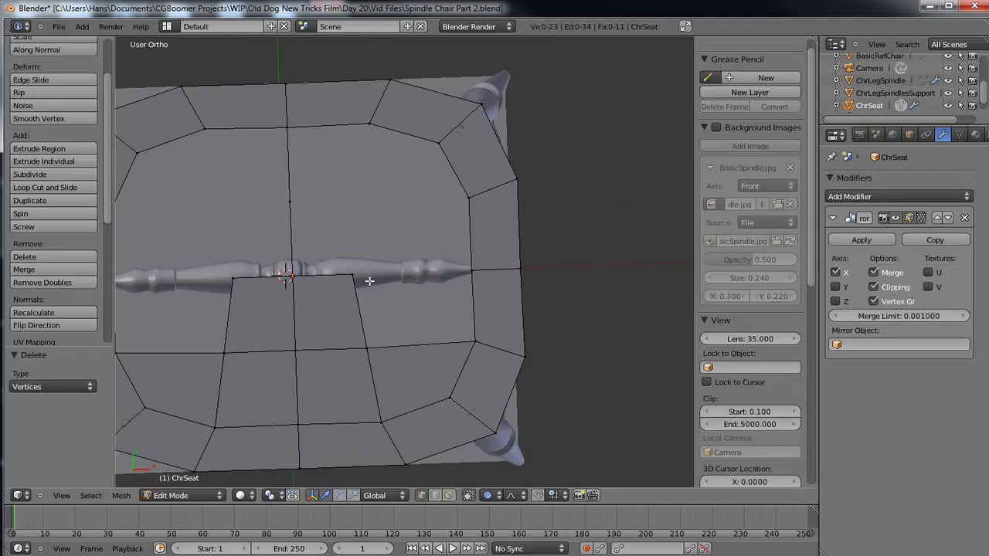
- Rejoin the cross edge's remaining vertex to the ring's side middle vertex and fill the quad in front of it with a face
right_click(354, 275)
shift+right_click(472, 271)
key(f)
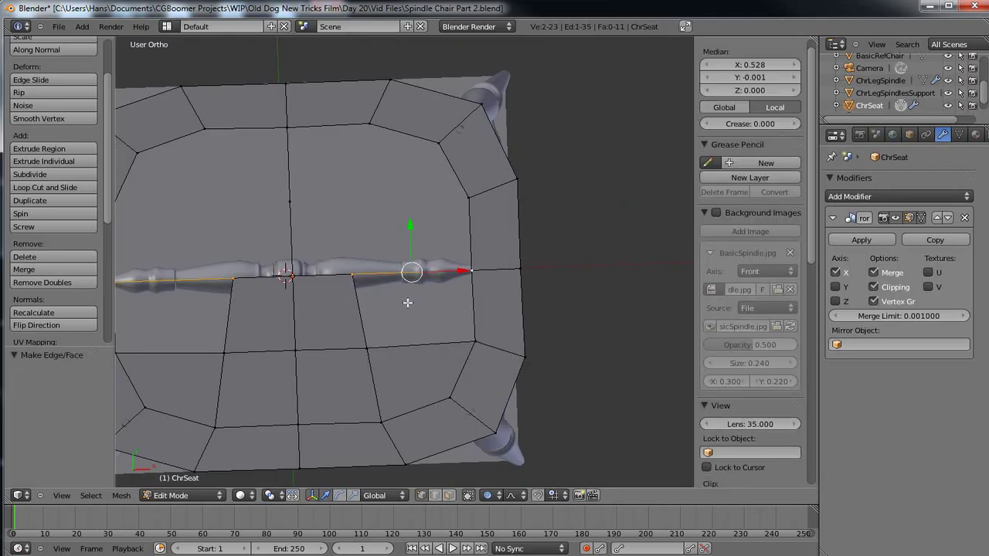
shift+right_click(477, 341)
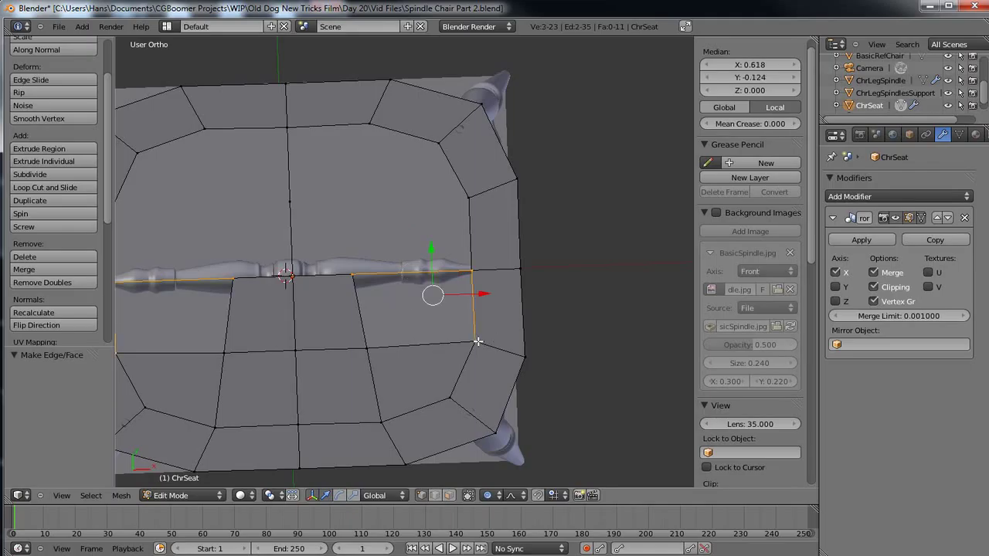
shift+right_click(367, 348)
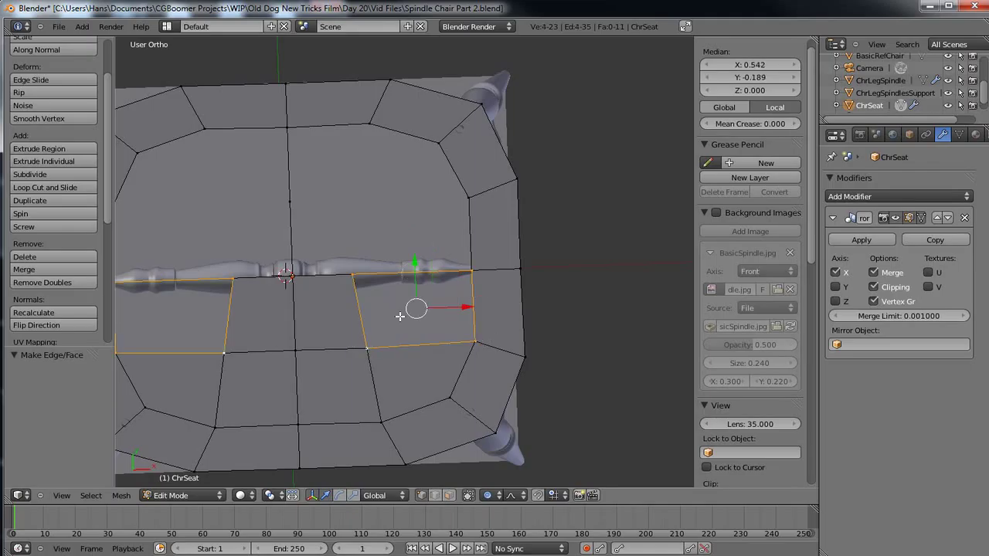
key(f)
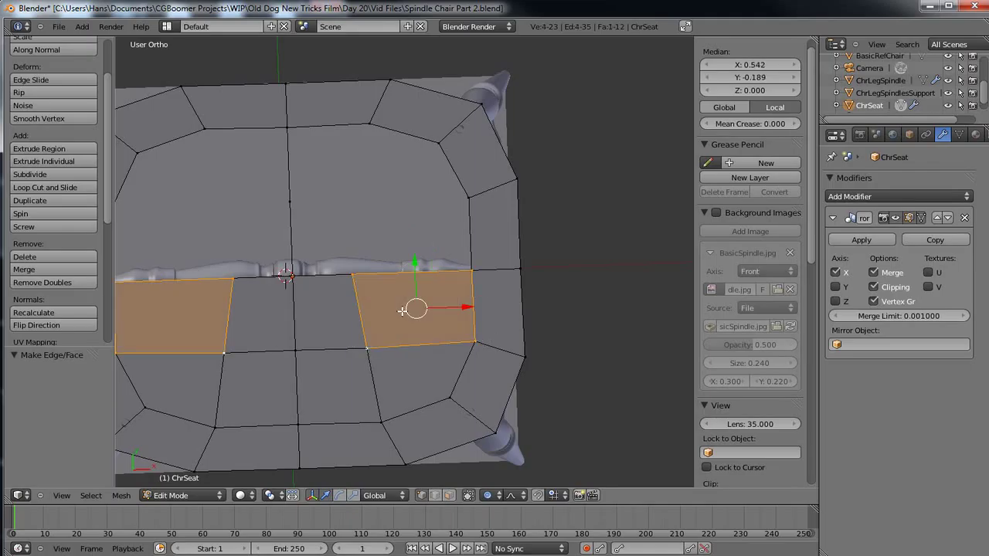
- Join the cross edge's intermediate vertex to the back inner-ring vertex beside the centre line with an edge
shift+middle_drag(400, 252, 403, 298)
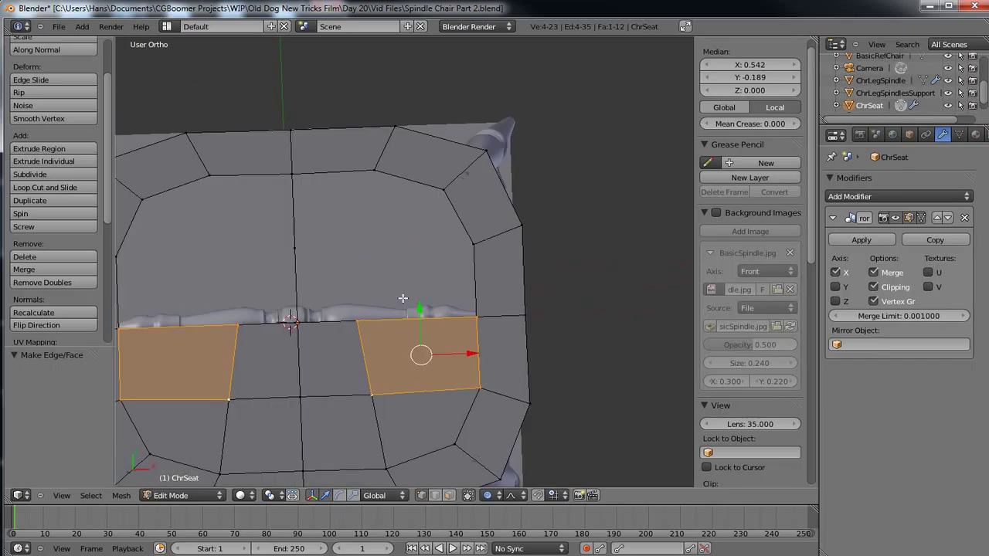
right_click(358, 320)
shift+right_click(375, 170)
key(f)
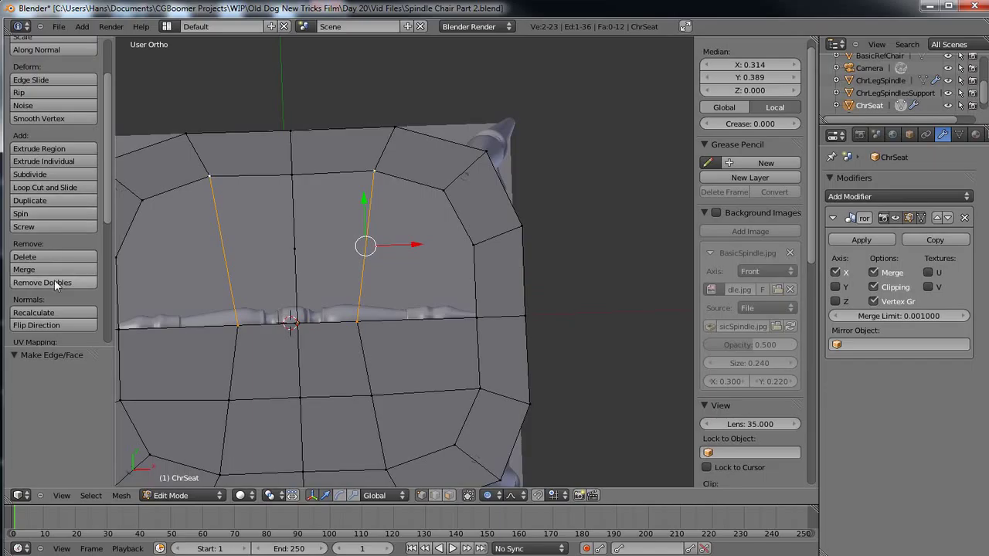
- Subdivide the back lengthwise edge with one cut and fill the inner quad between it, the cross edge and the centre line
click(53, 173)
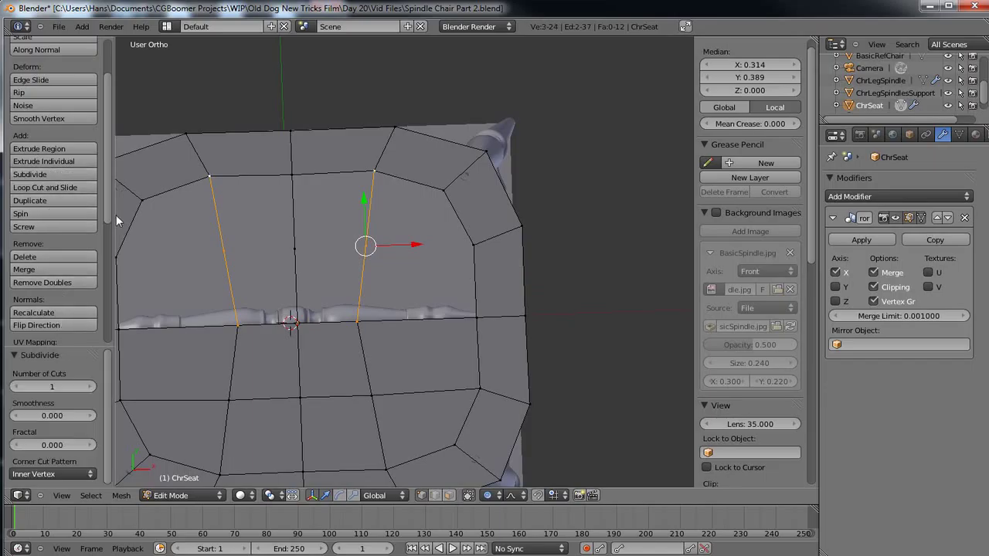
right_click(365, 246)
shift+right_click(358, 320)
shift+right_click(297, 323)
shift+right_click(294, 249)
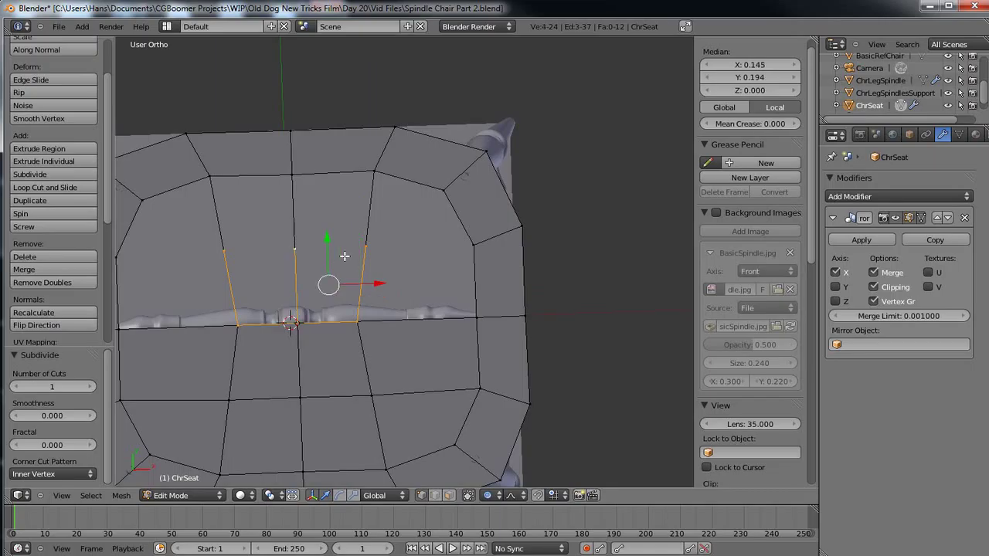
key(f)
- Fill the back quad between the new subdivision vertex, the centre line and the inner ring's back edge with a face
right_click(364, 245)
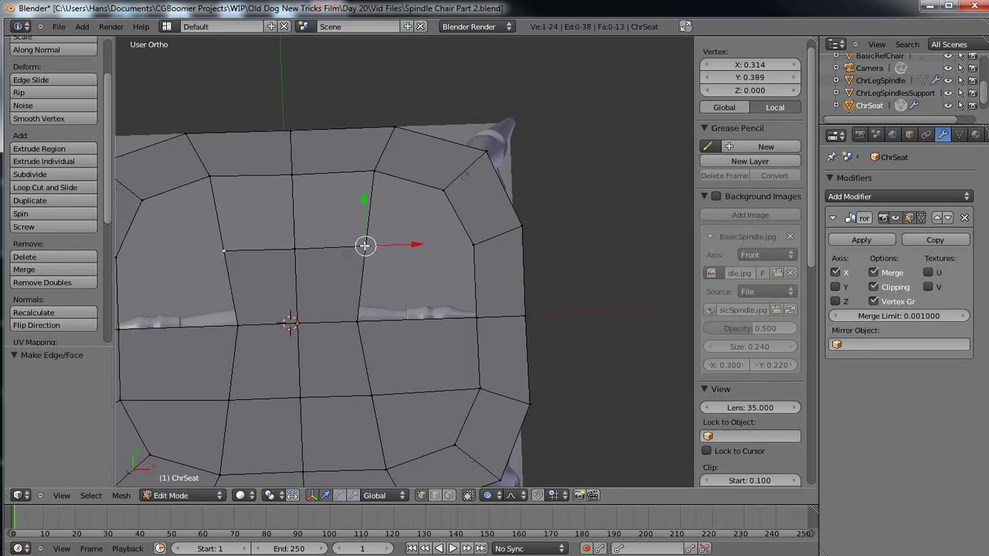
shift+right_click(295, 248)
shift+right_click(293, 173)
shift+right_click(373, 171)
key(f)
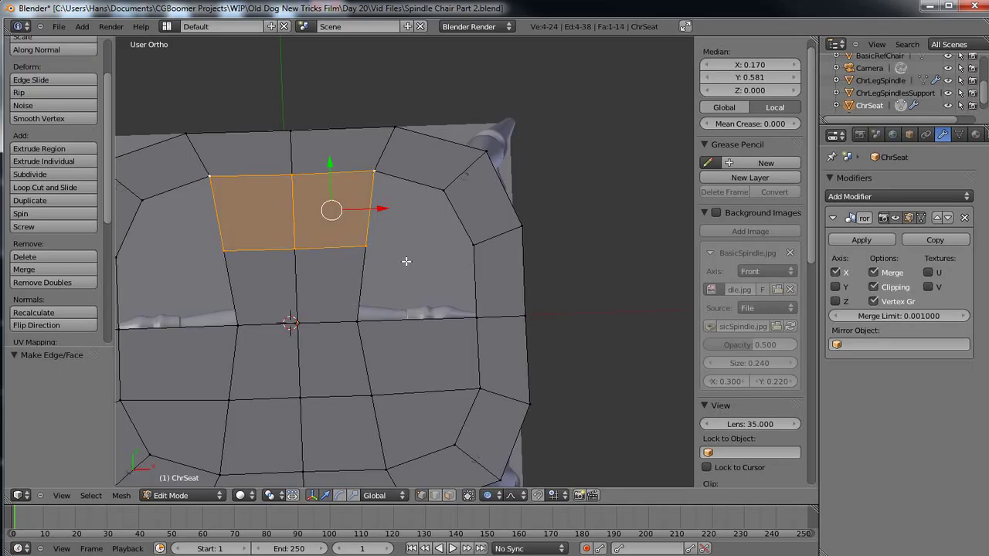
- Fill the side quad behind the cross edge, between the subdivided lengthwise edge and the inner ring's side edge
right_click(364, 247)
shift+right_click(473, 245)
shift+right_click(476, 317)
shift+right_click(359, 319)
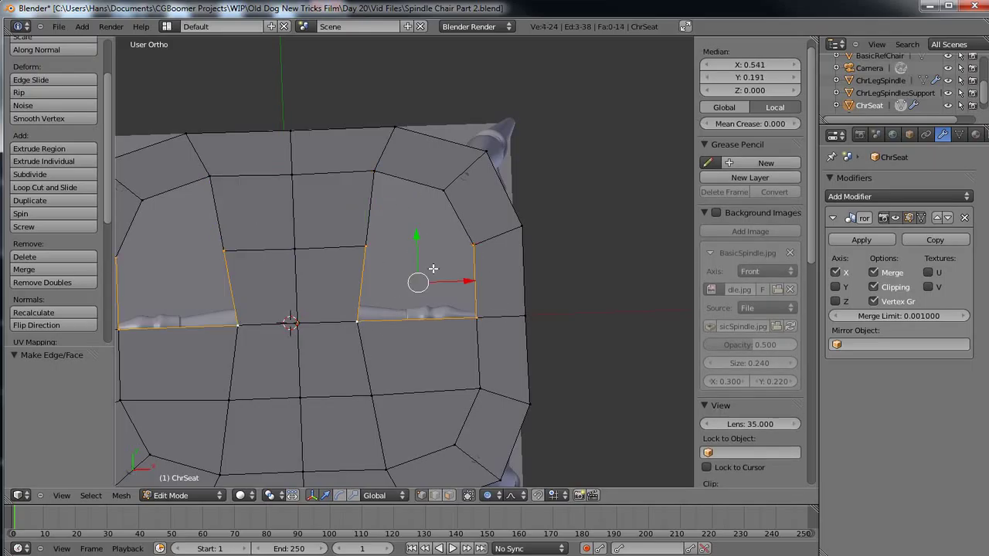
key(f)
- Fill the remaining back corner quad between the subdivision vertex and the three adjacent inner-ring vertices with a face
right_click(474, 245)
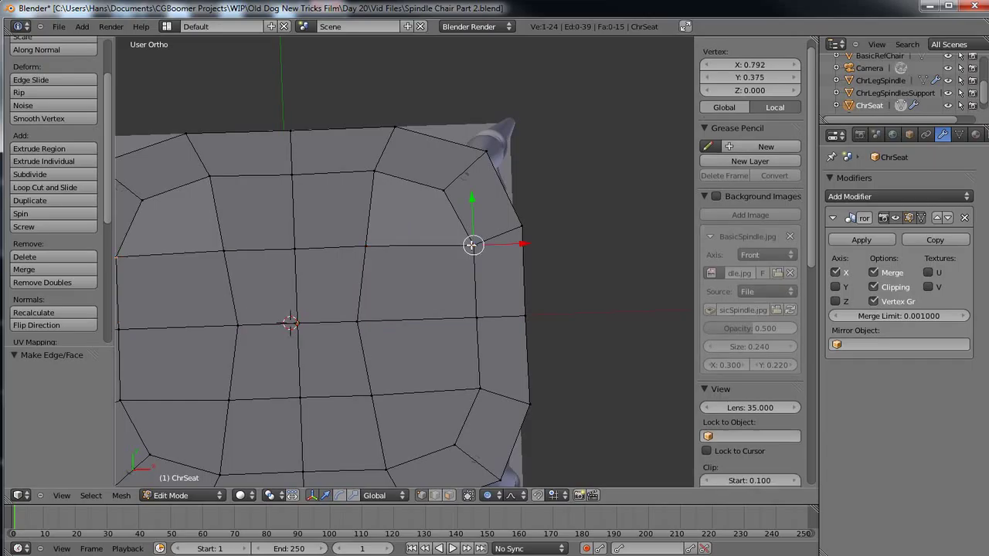
shift+right_click(444, 190)
shift+right_click(374, 171)
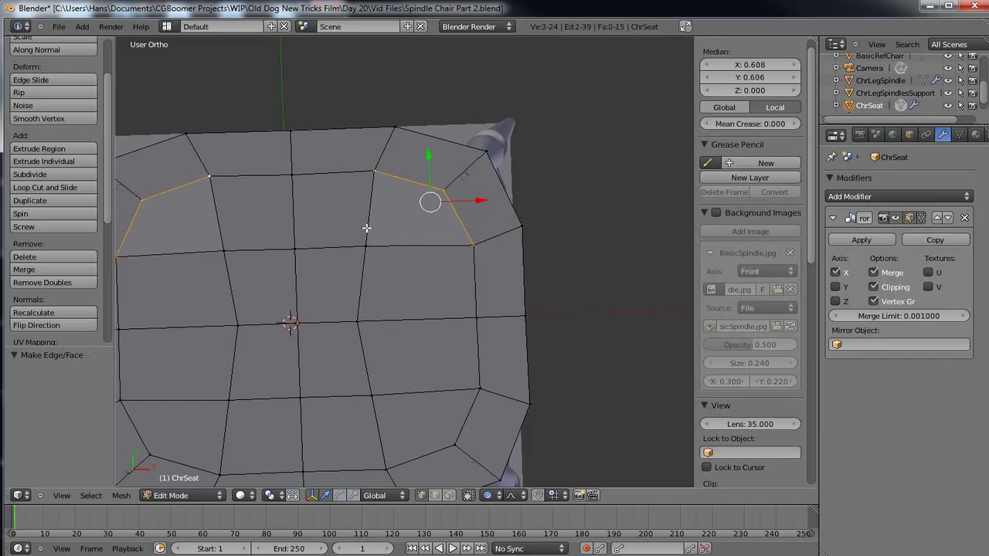
shift+right_click(366, 246)
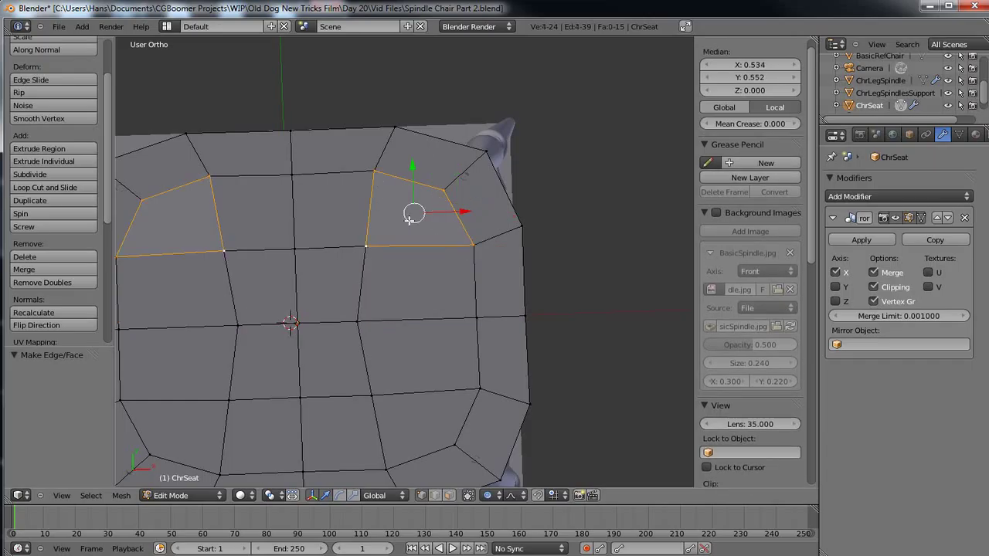
key(f)
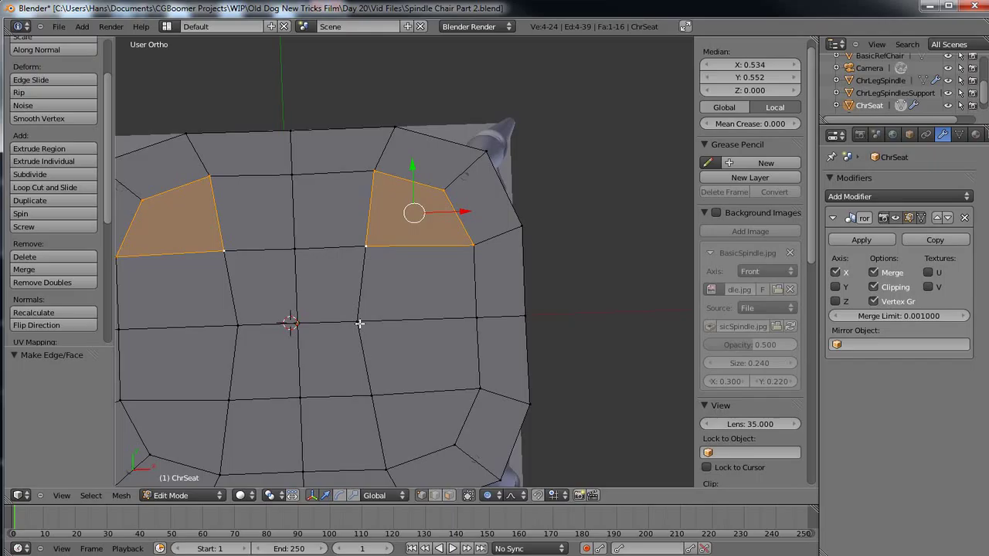
- Disable proportional editing and align the three interior vertices beside the centre line by scaling them to 0 along X
right_click(366, 247)
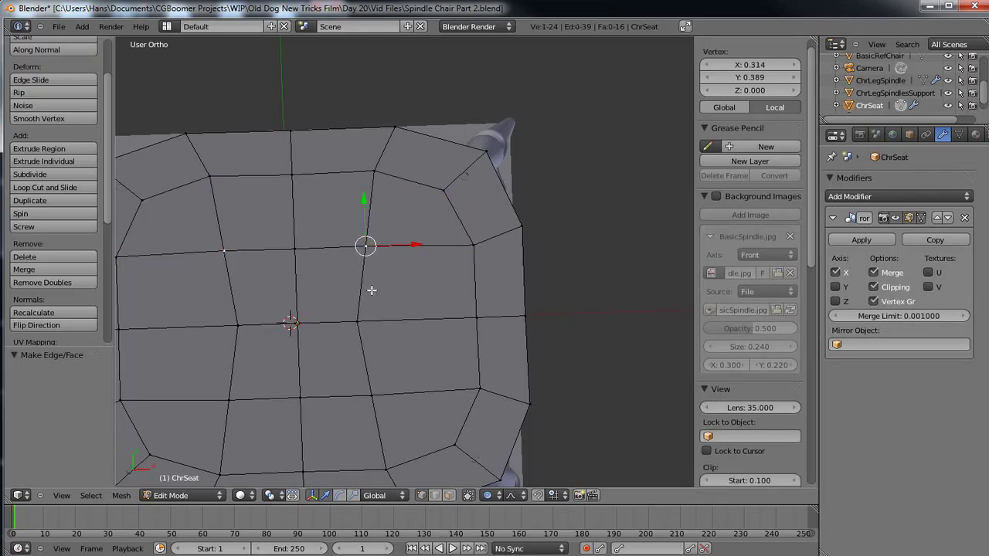
shift+right_click(360, 325)
shift+right_click(372, 397)
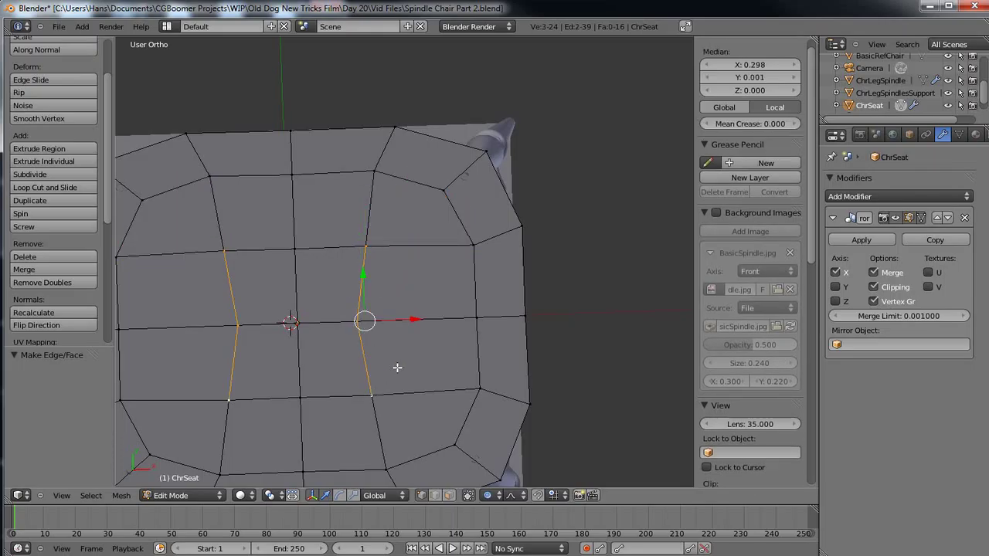
key(g)
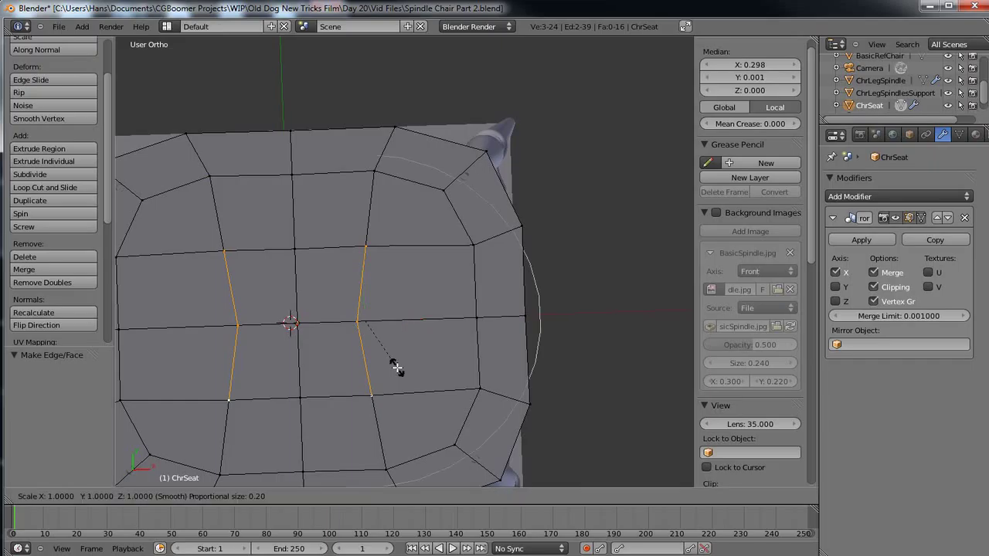
key(Escape)
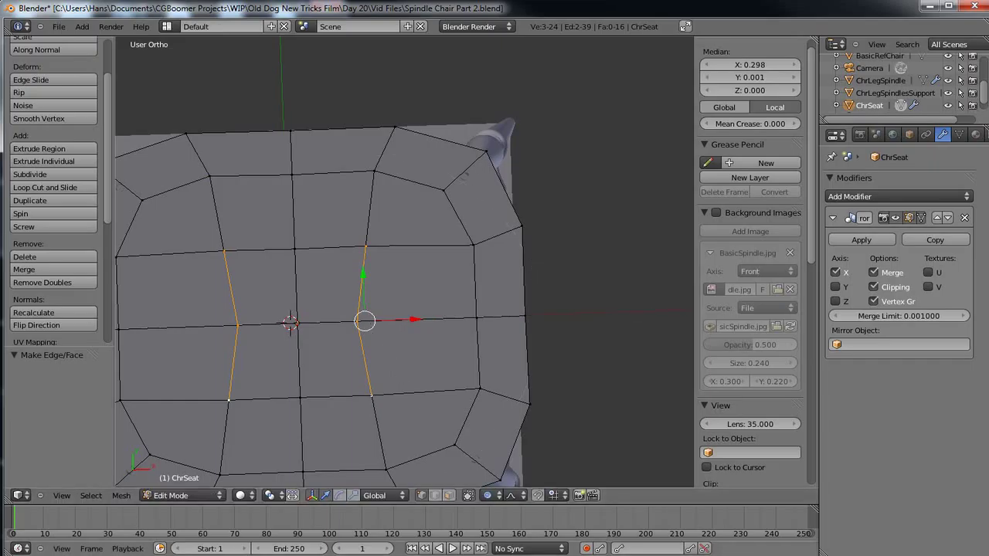
click(500, 496)
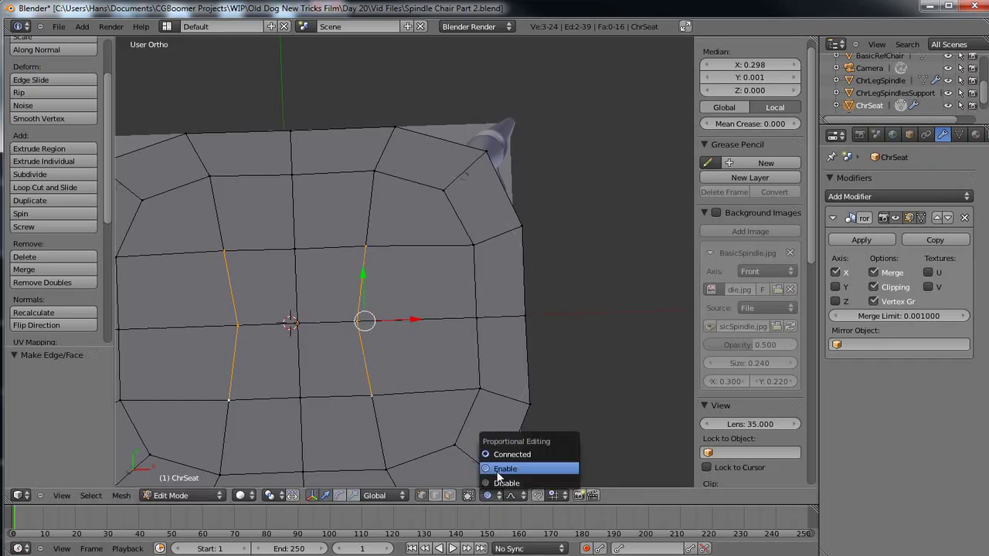
click(501, 482)
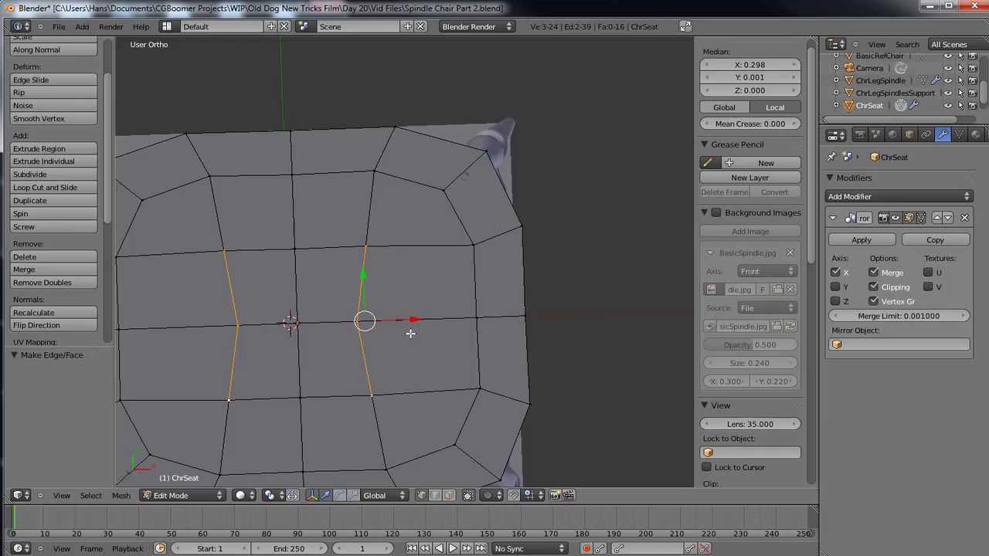
key(s)
key(x)
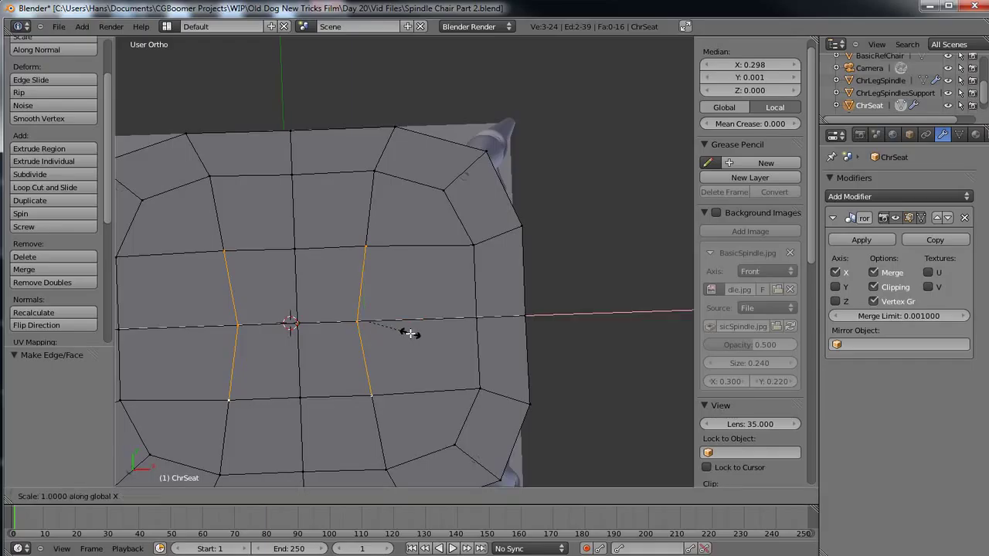
text(0)
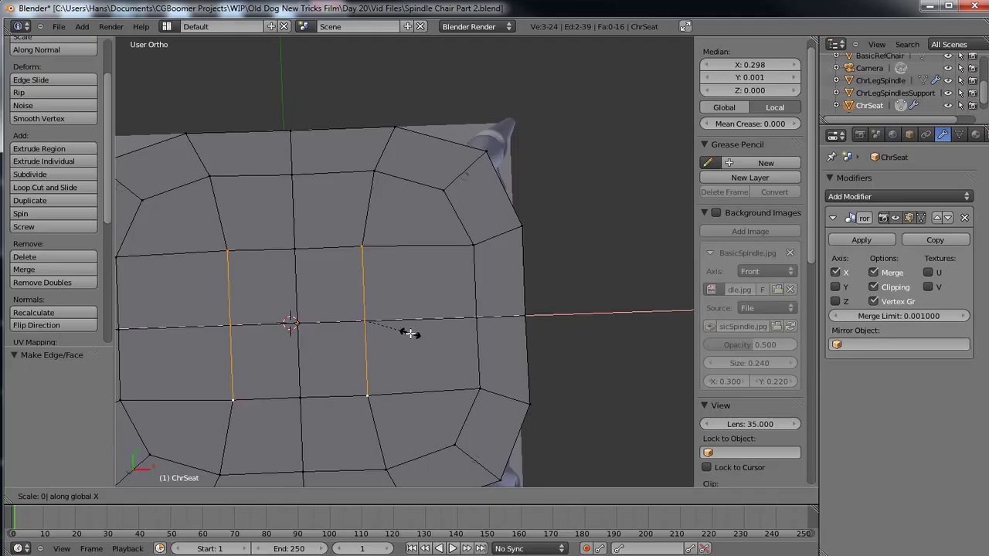
key(Return)
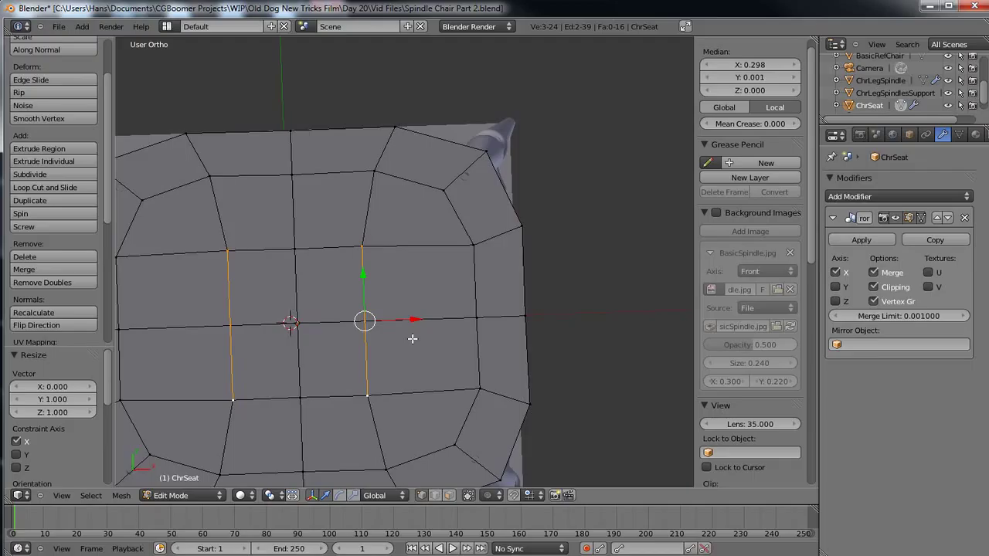
- Edge-slide the aligned lengthwise edges outward from the centre line by a factor of about -0.12
key(ctrl+e)
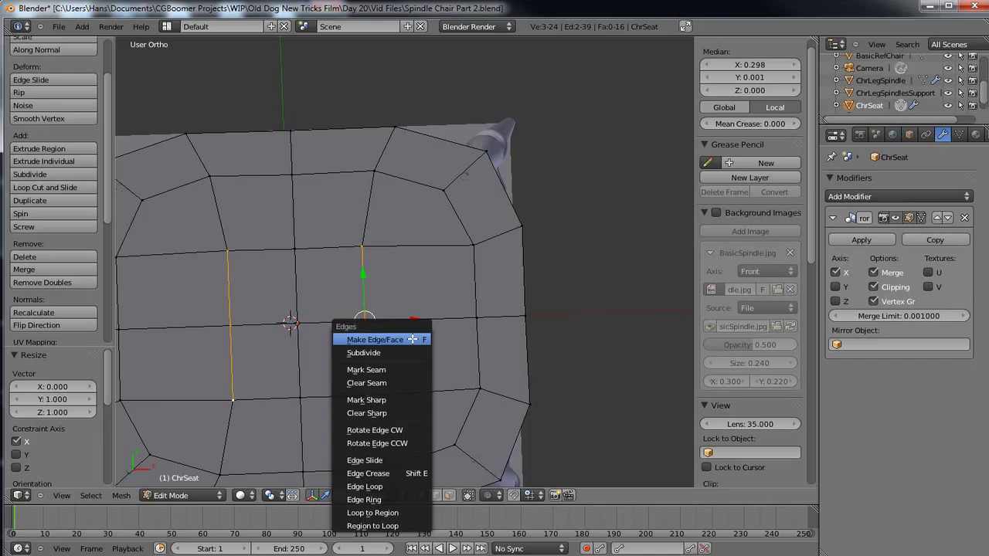
click(406, 456)
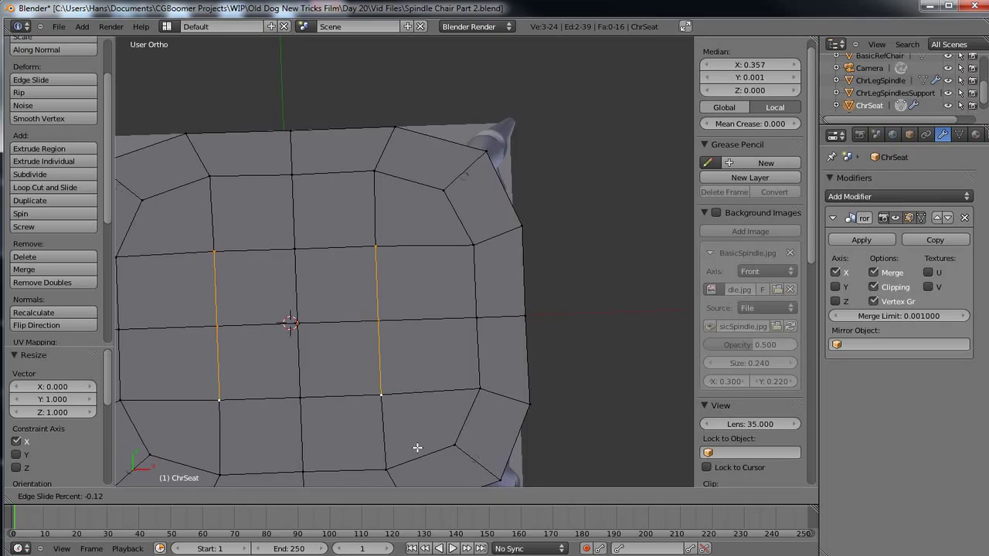
click(417, 448)
- Return the seat to Object Mode and set it to smooth shading
middle_drag(360, 461, 408, 324)
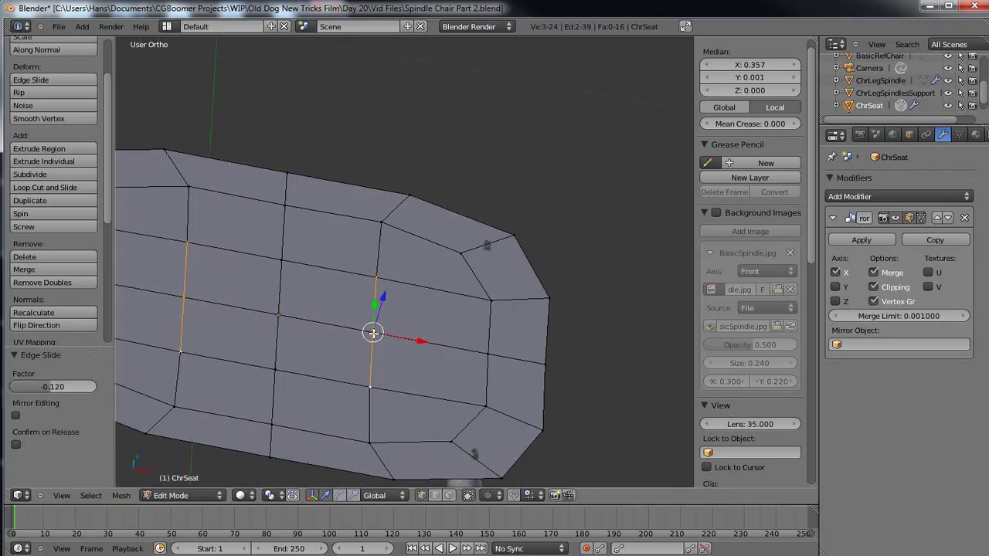
right_click(373, 333)
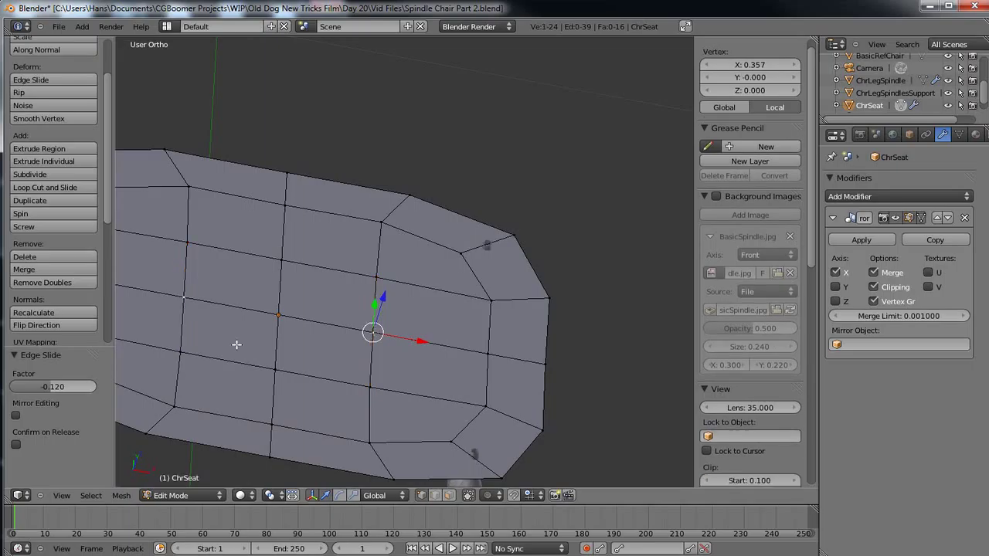
middle_drag(350, 424, 394, 407)
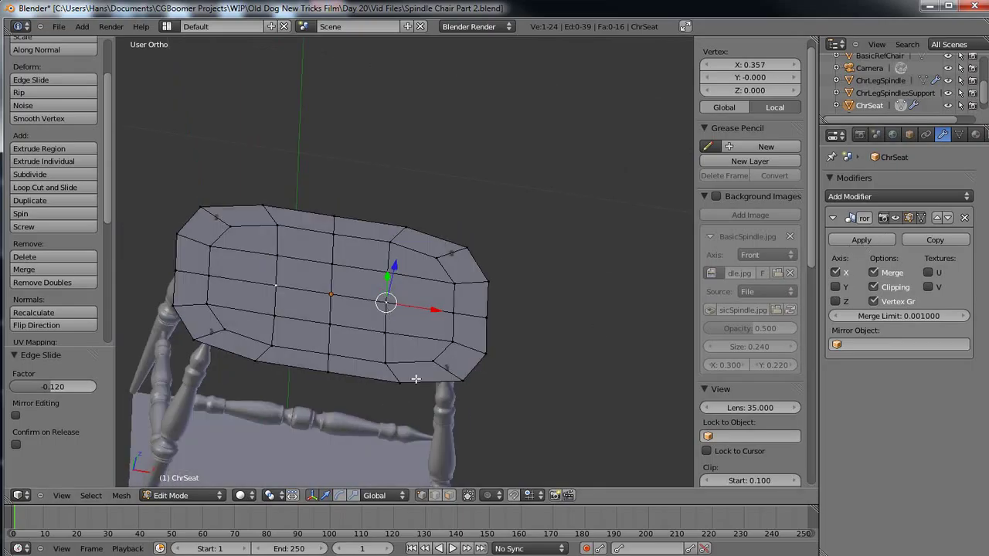
key(Tab)
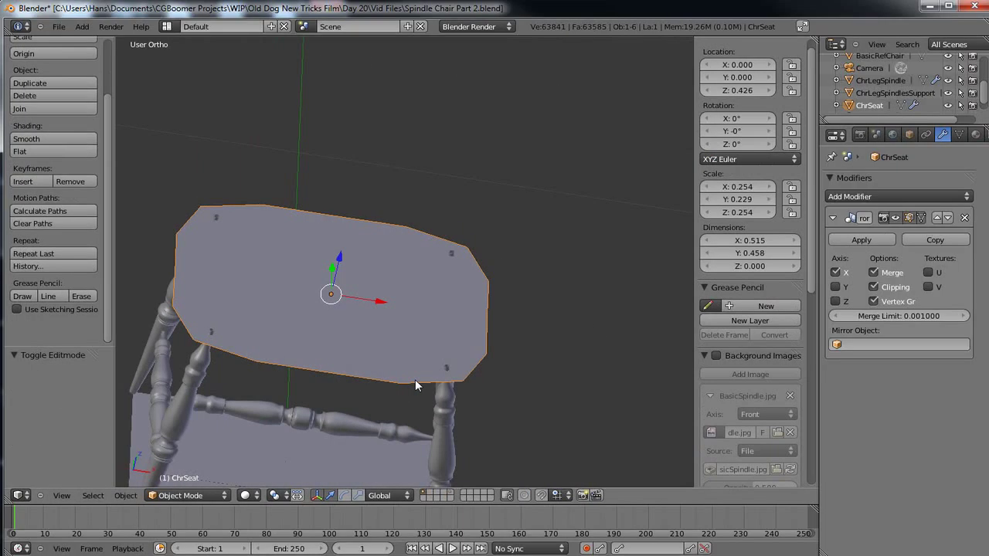
key(Tab)
key(Tab)
click(62, 139)
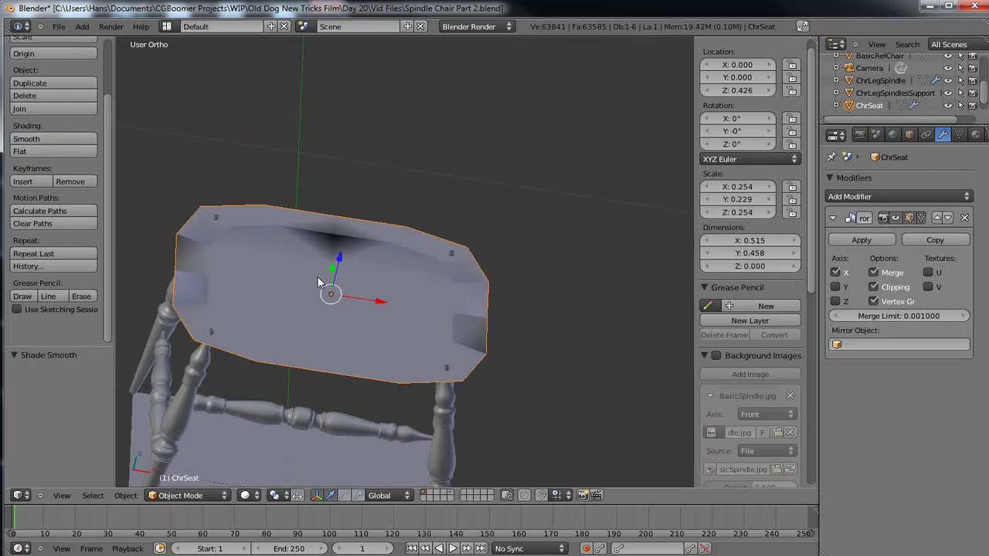
- Select the seat's entire mesh and recalculate its normals so they are consistent
key(Tab)
key(a)
key(a)
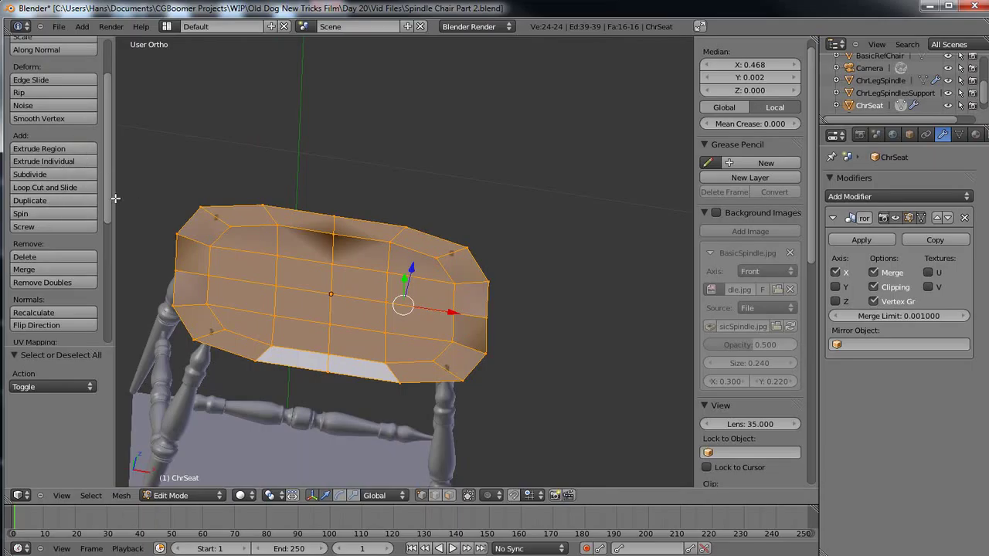
mouse_move(110, 202)
mouse_down()
mouse_move(124, 302)
mouse_move(118, 182)
mouse_up()
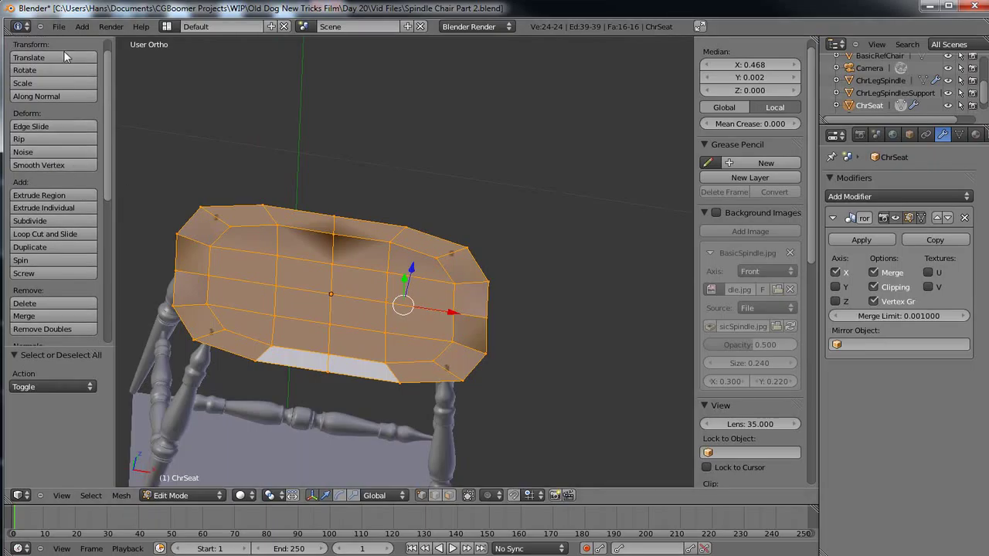
drag(110, 196, 118, 259)
click(61, 220)
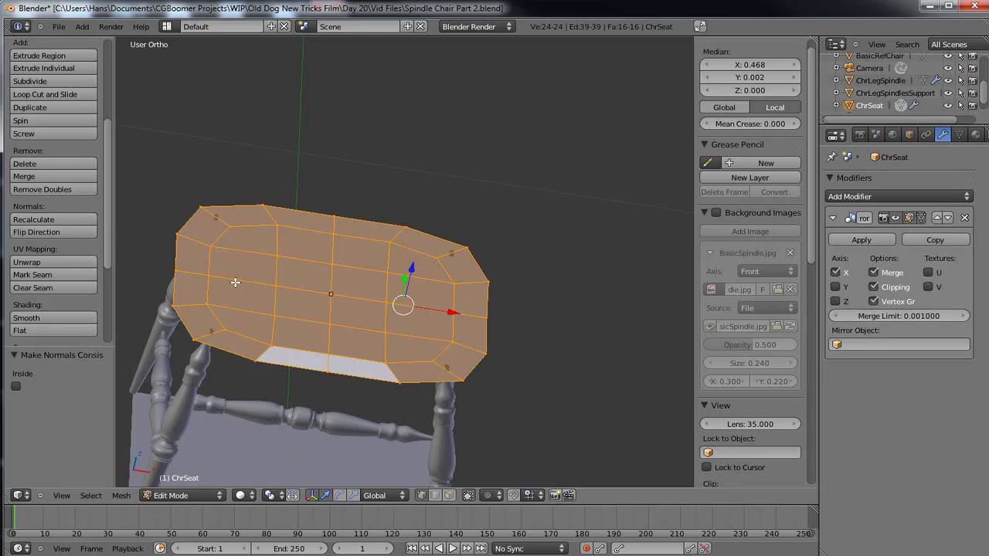
key(Tab)
key(Tab)
- Extrude all of the seat's faces upward about 0.022 to give it thickness, and return to Object Mode
middle_drag(285, 320, 284, 349)
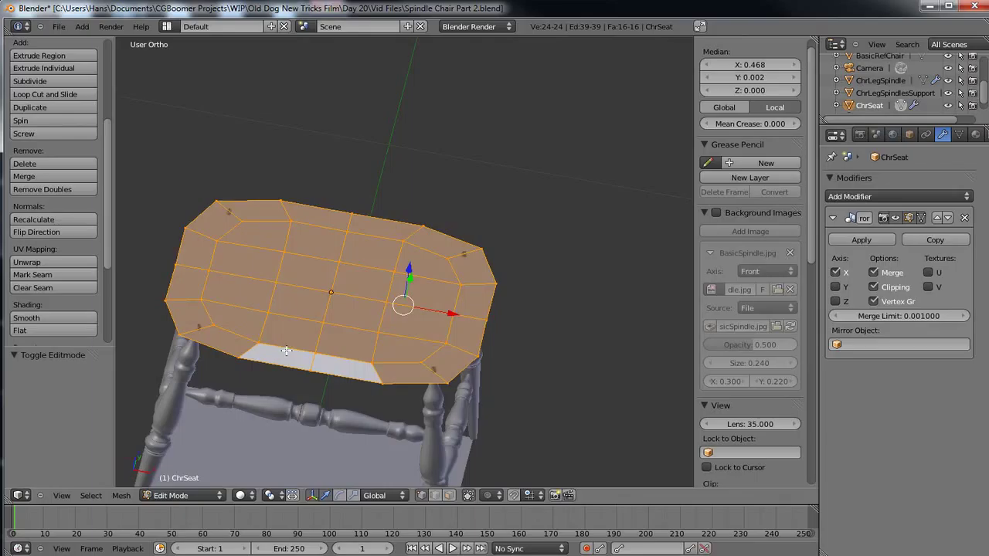
key(e)
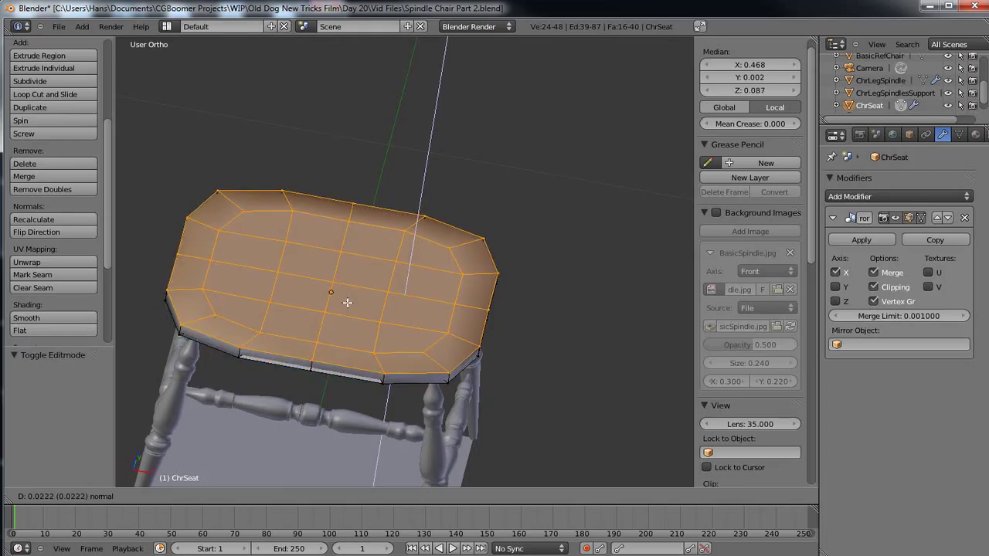
click(348, 303)
middle_drag(348, 422, 396, 395)
key(Tab)
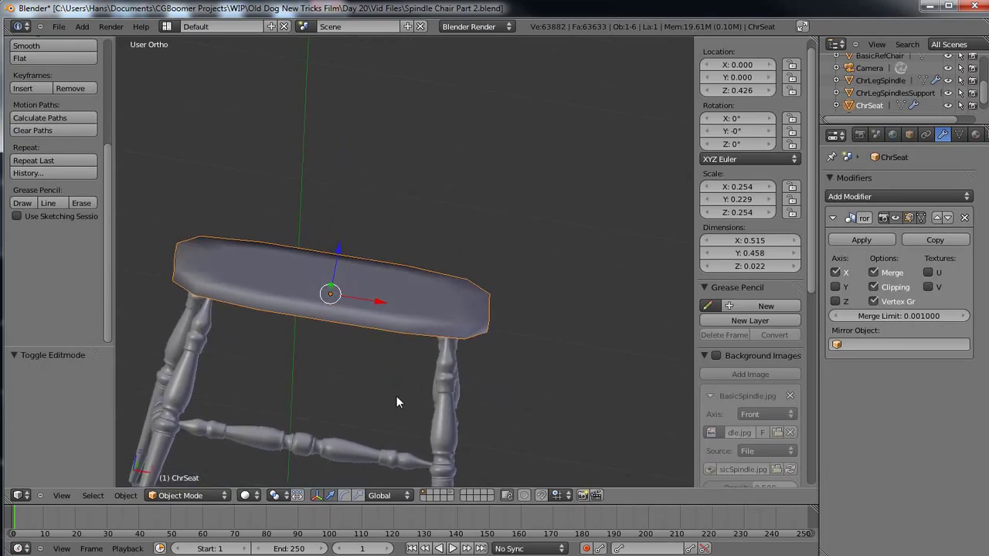
- Show the reference chair's layer as well and raise the seat's extruded top faces about 0.005 along Z to match it
shift+click(452, 495)
middle_drag(336, 402, 344, 423)
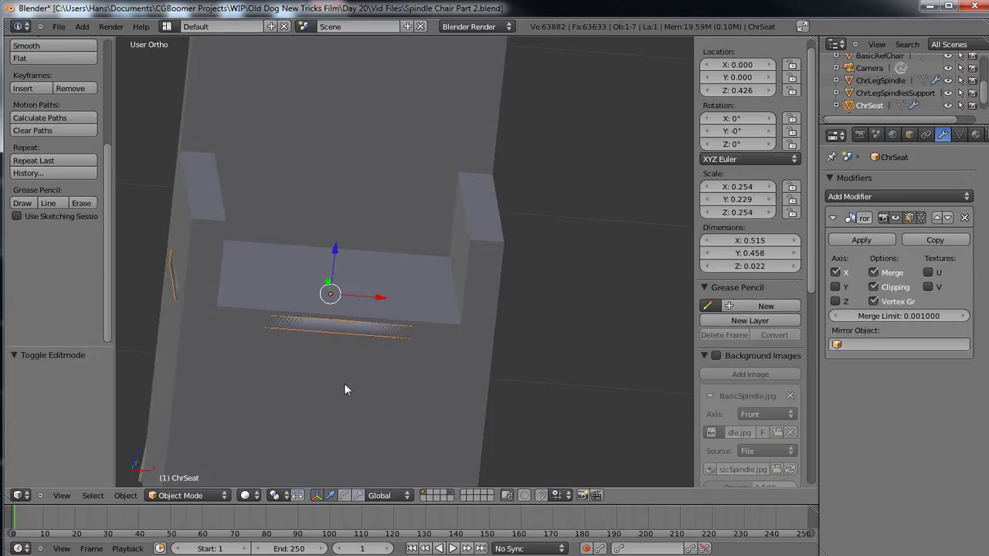
key(Tab)
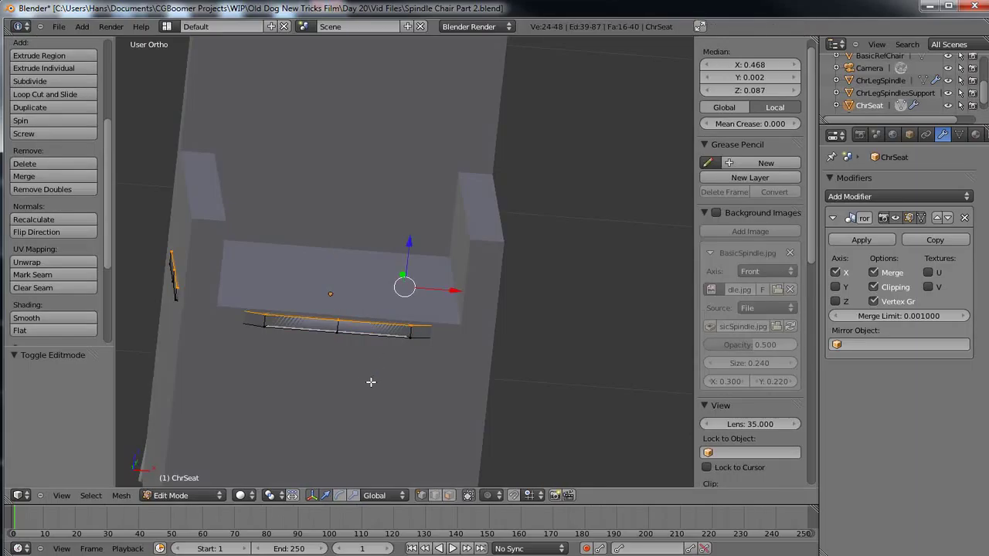
key(g)
key(z)
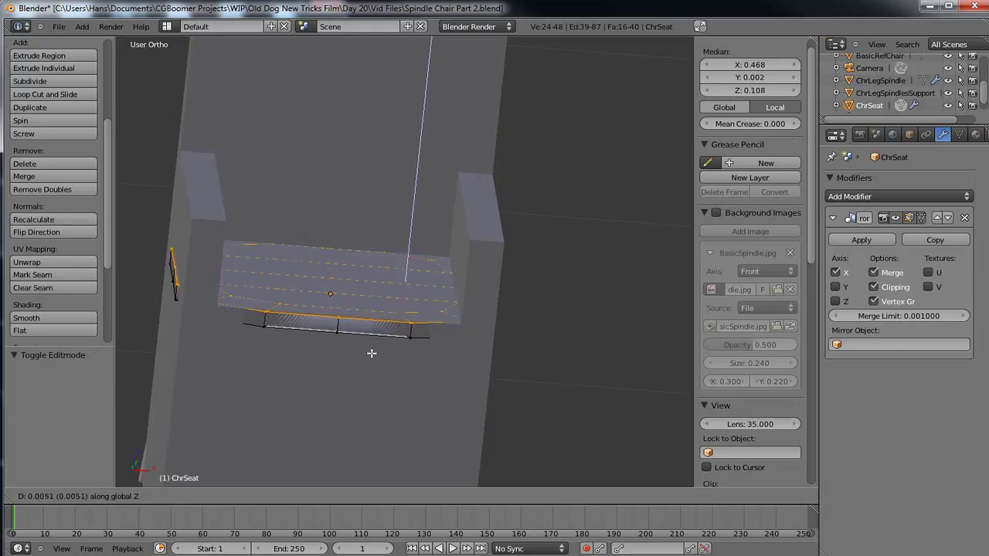
click(372, 353)
middle_drag(372, 353, 335, 393)
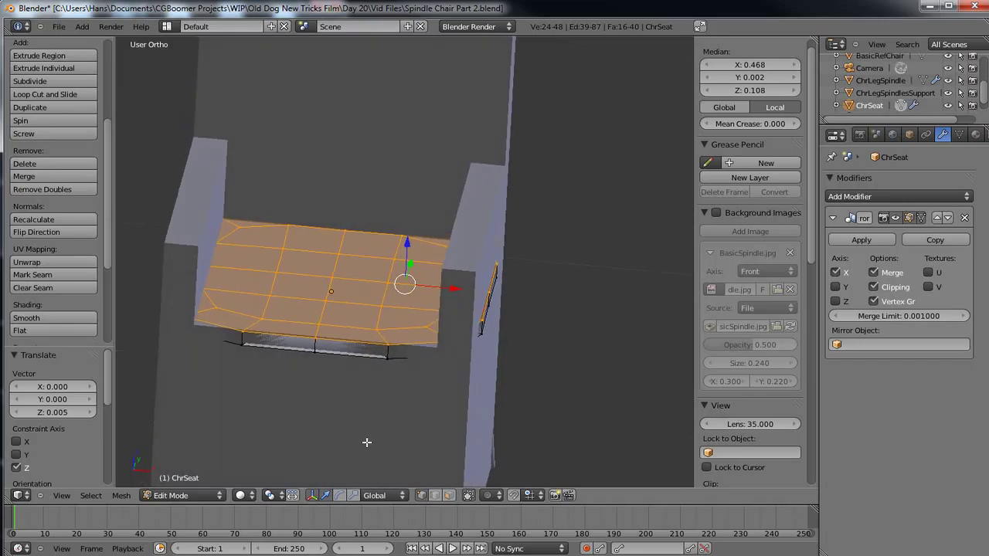
- Return the seat to Object Mode and hide the reference chair's layer
key(Tab)
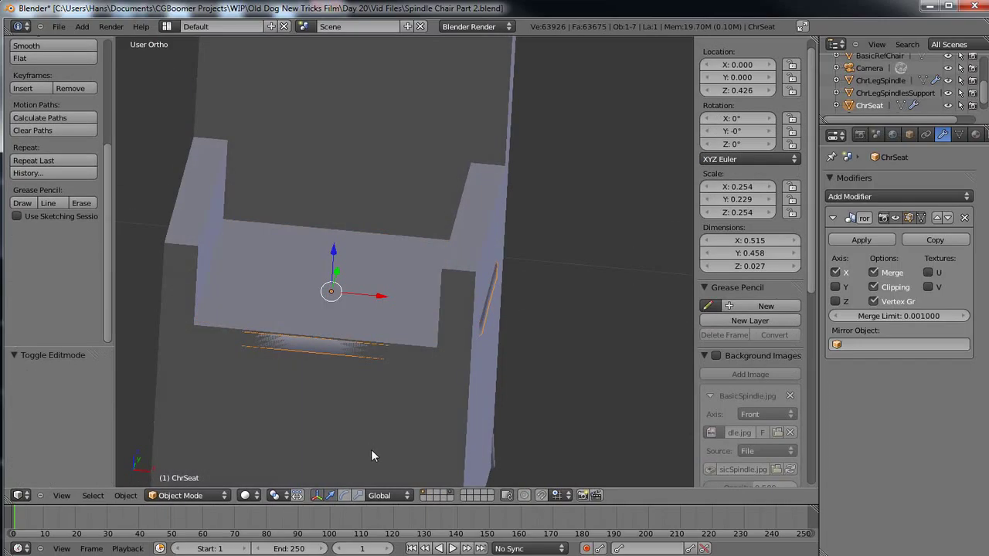
click(450, 494)
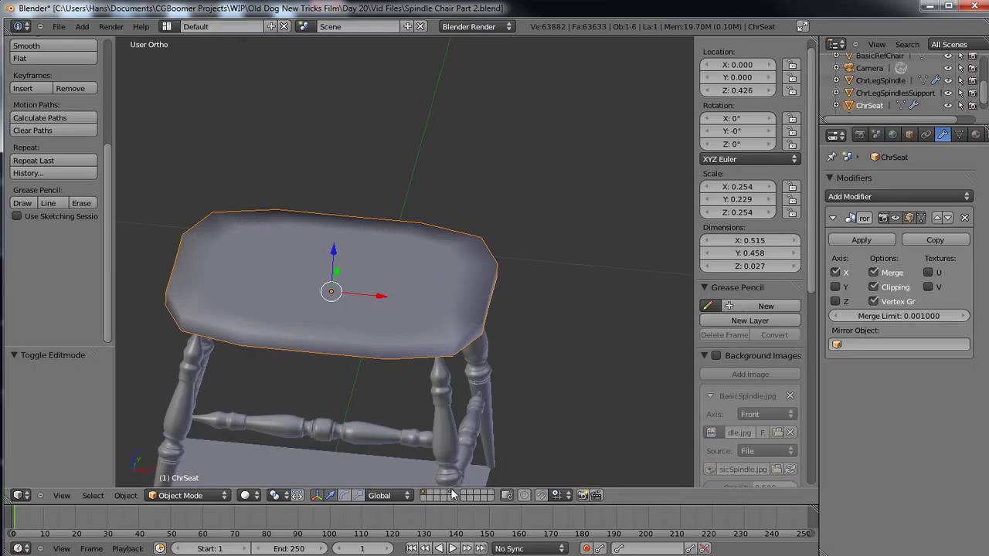
shift+middle_drag(352, 434, 377, 440)
mouse_move(376, 399)
middle_down()
mouse_move(385, 377)
mouse_move(382, 402)
middle_up()
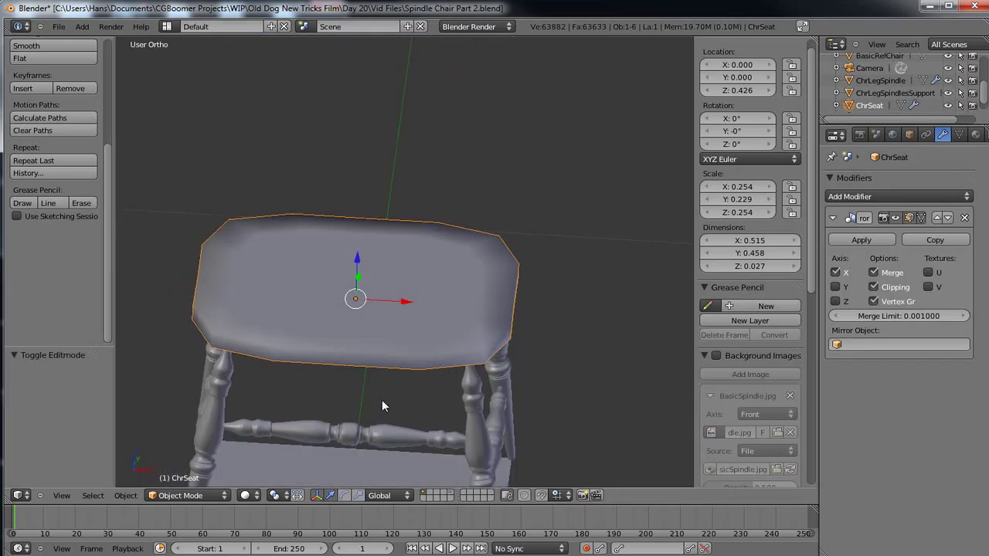
- Add a Multiresolution modifier to the seat and subdivide it twice with Catmull-Clark
click(855, 196)
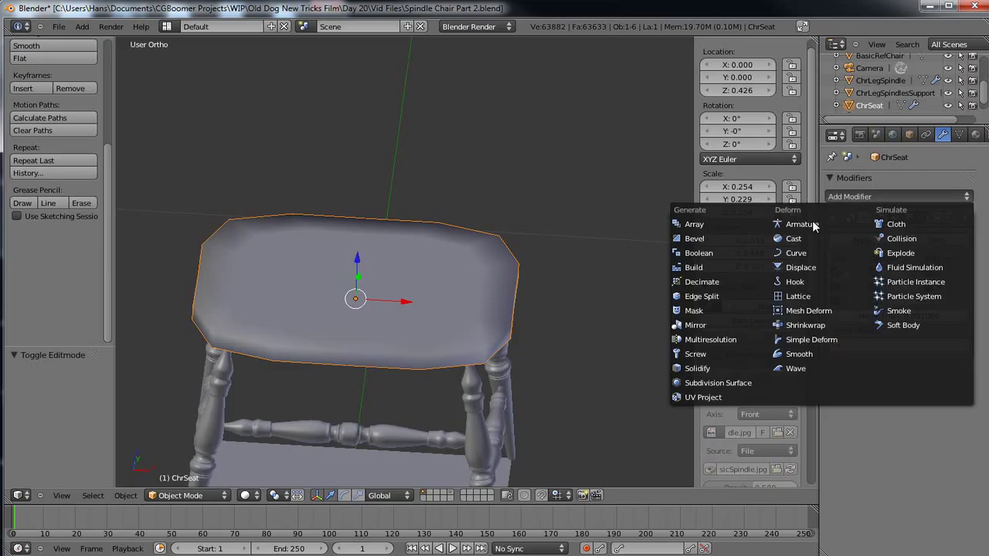
click(708, 338)
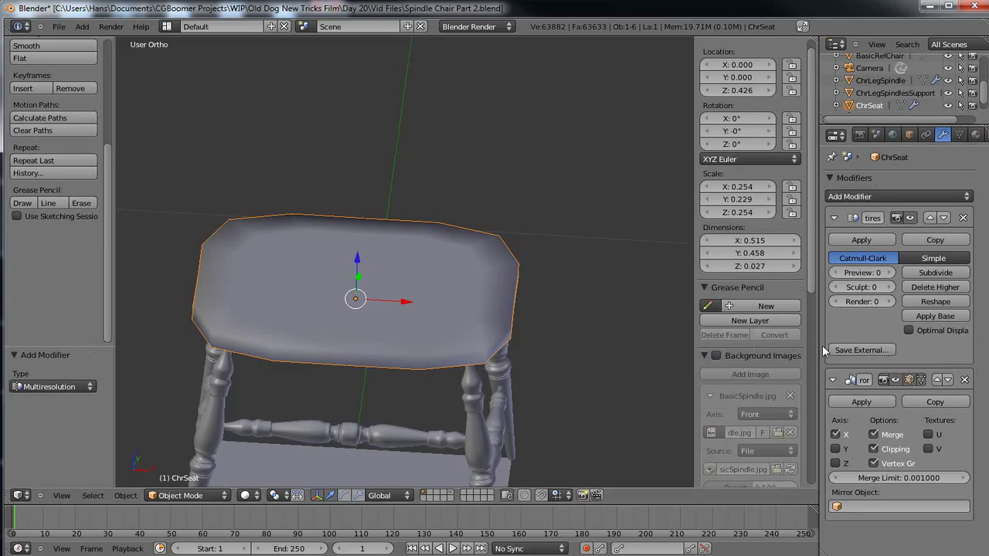
click(937, 273)
click(938, 273)
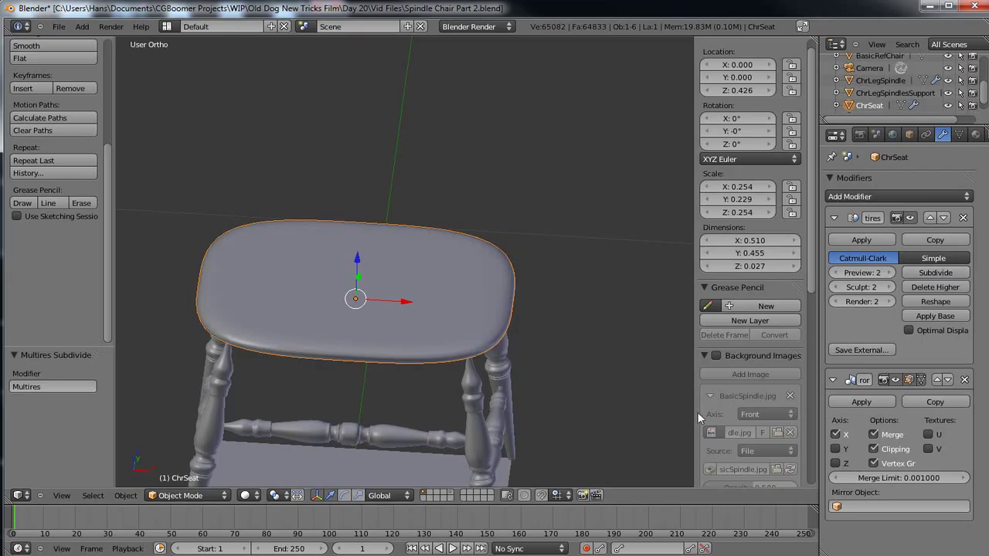
- In Edit Mode, cut two evenly spaced edge loops around the seat's side rim without sliding them
middle_drag(479, 481, 446, 391)
key(Tab)
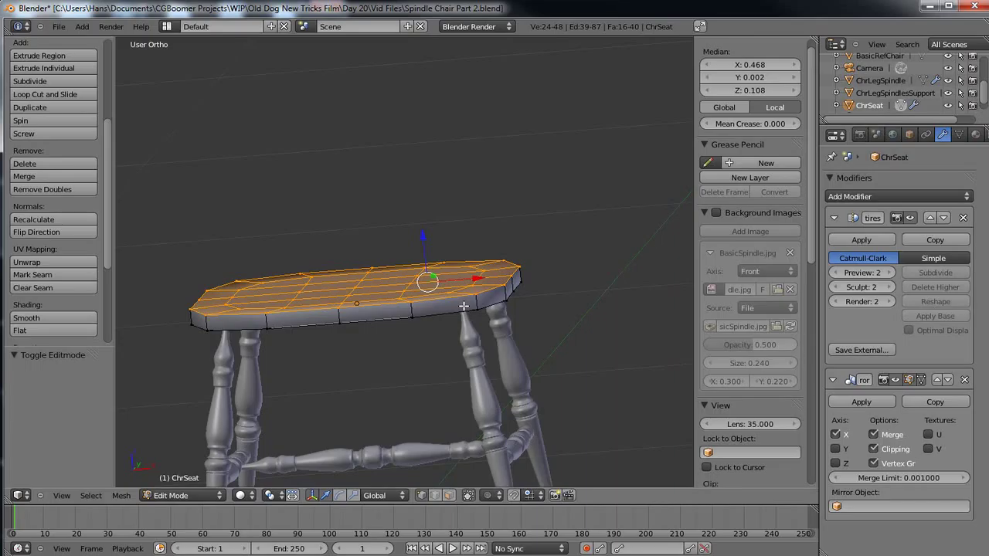
key(a)
key(ctrl+r)
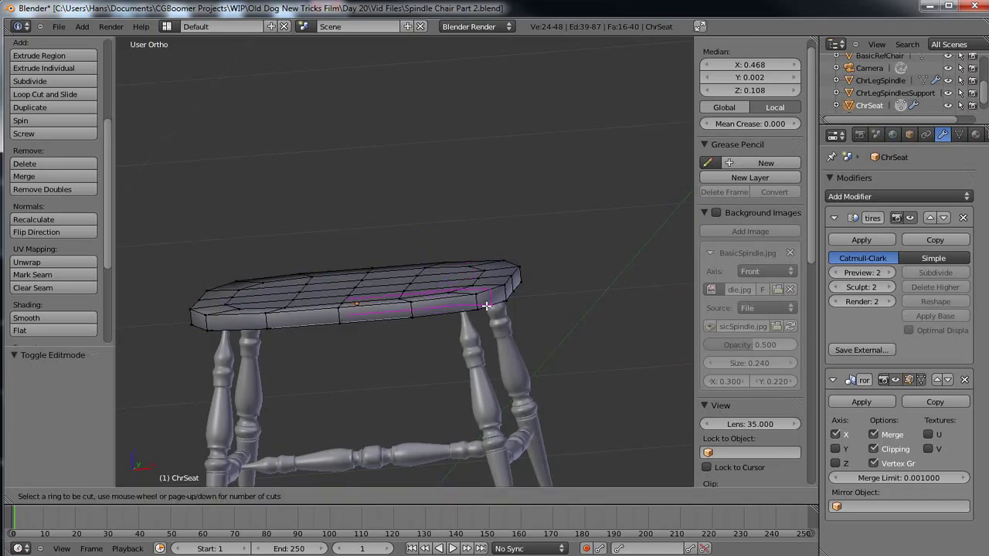
scroll(472, 301, up, 1)
click(472, 301)
right_click(471, 301)
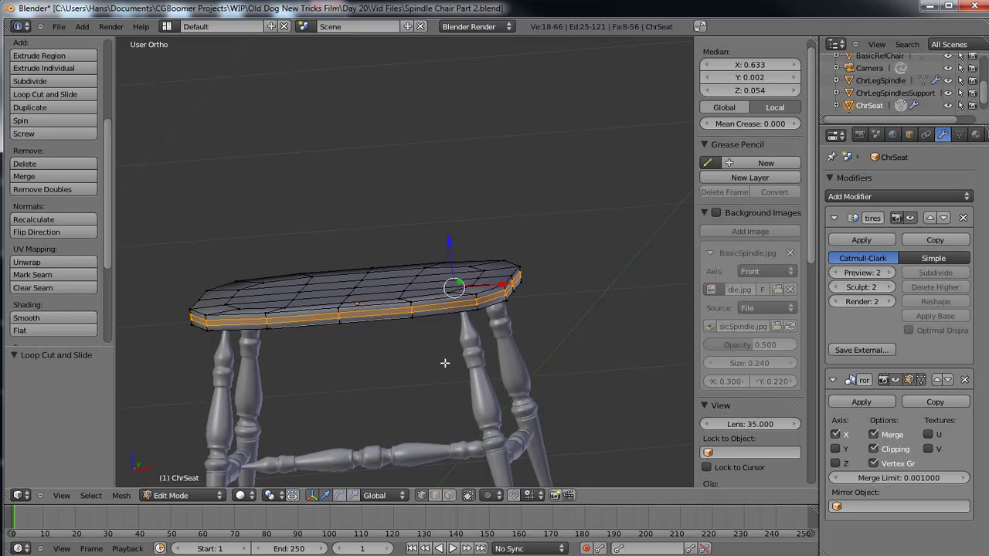
- Scale the two rim loops apart along Z by about 1.987 to sharpen the seat's edges, and check the smoothed shape in Object Mode
middle_drag(443, 368, 442, 363)
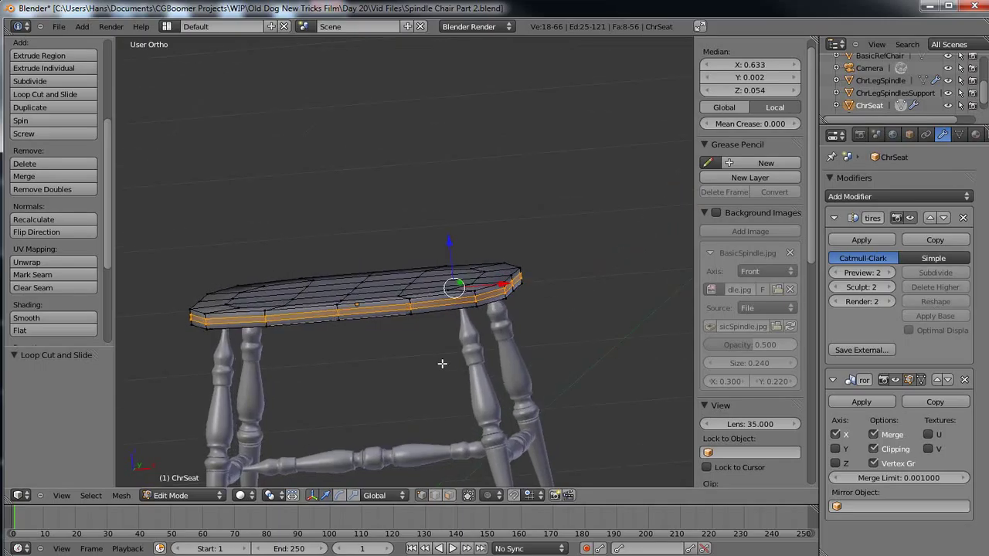
key(s)
key(z)
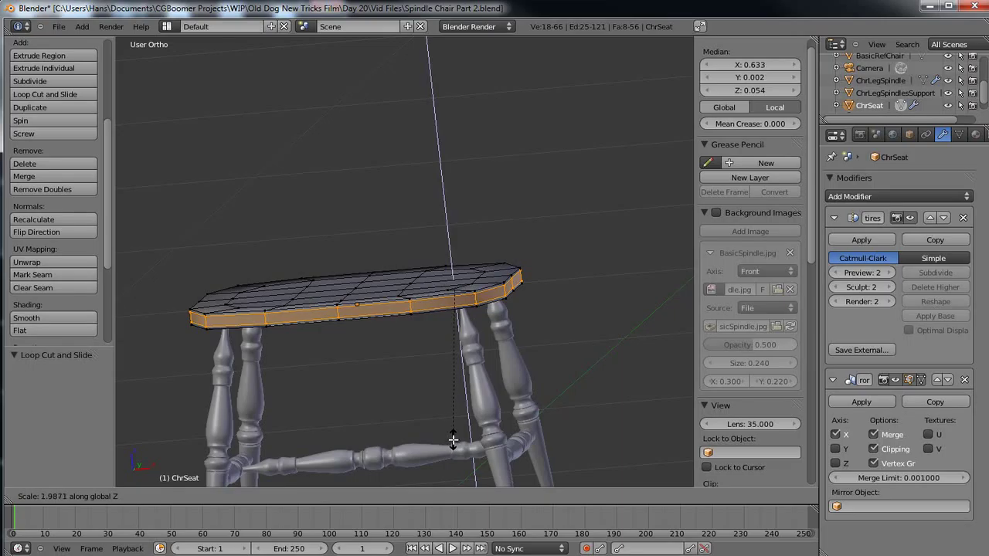
click(452, 444)
middle_drag(435, 393, 435, 437)
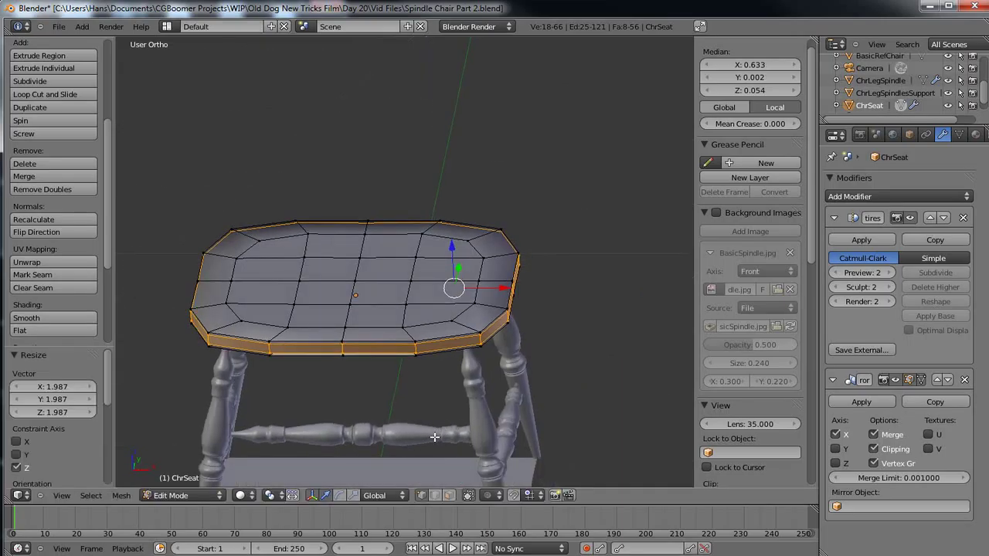
key(Tab)
middle_drag(418, 405, 425, 445)
key(Tab)
- Lower the three middle vertices in each half of the seat's top about 0.009 along Z, and return to Object Mode to inspect the hollows
middle_drag(381, 295, 383, 353)
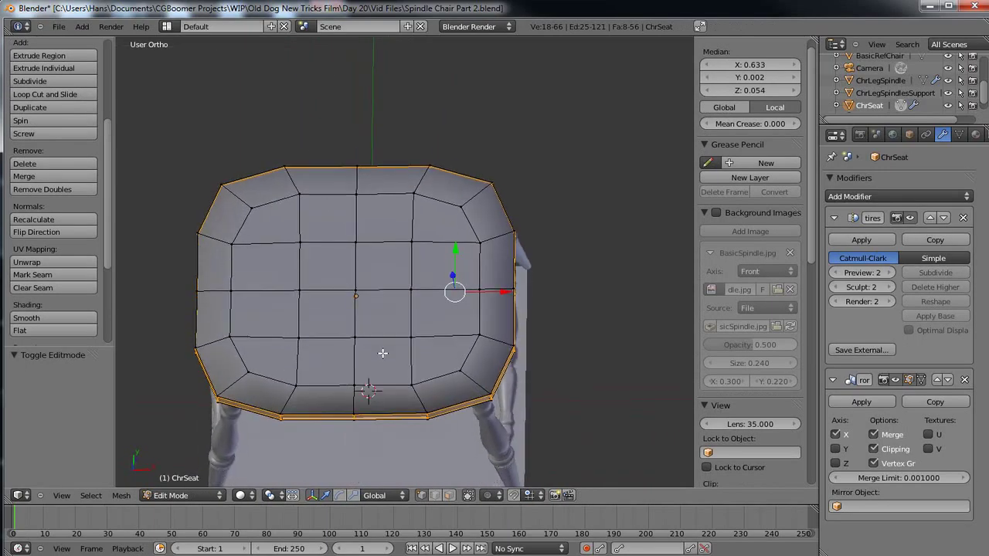
right_click(412, 291)
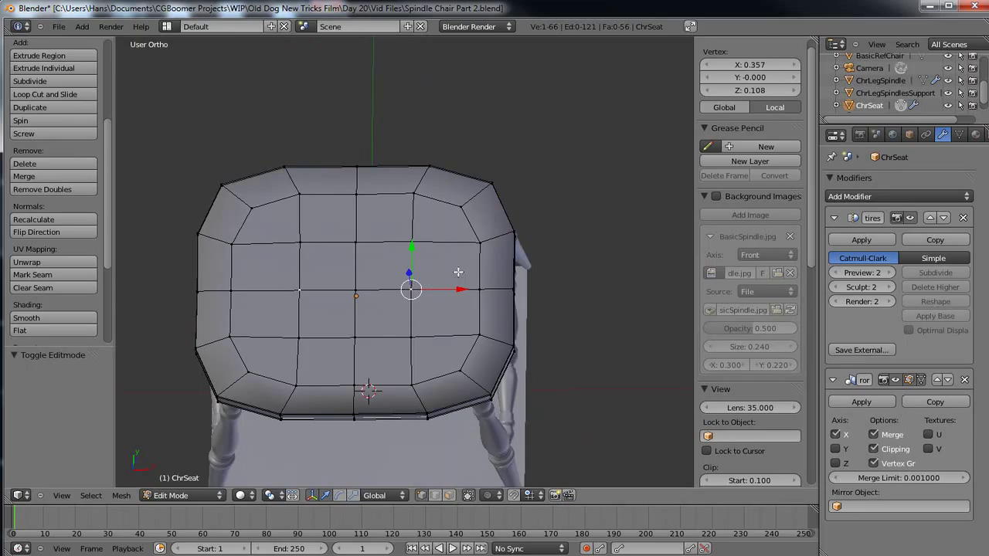
middle_drag(366, 370, 375, 238)
middle_drag(388, 322, 374, 402)
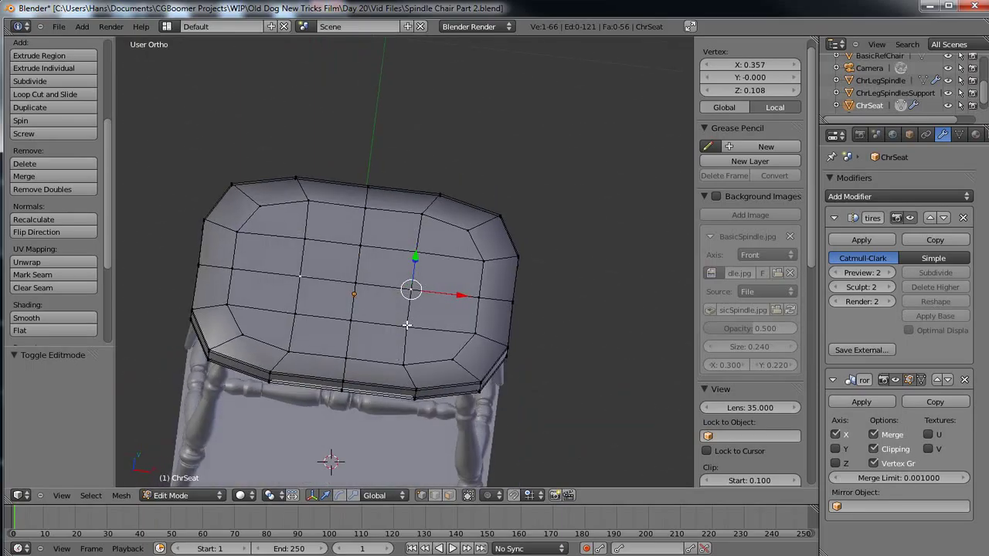
shift+right_click(408, 324)
shift+right_click(419, 252)
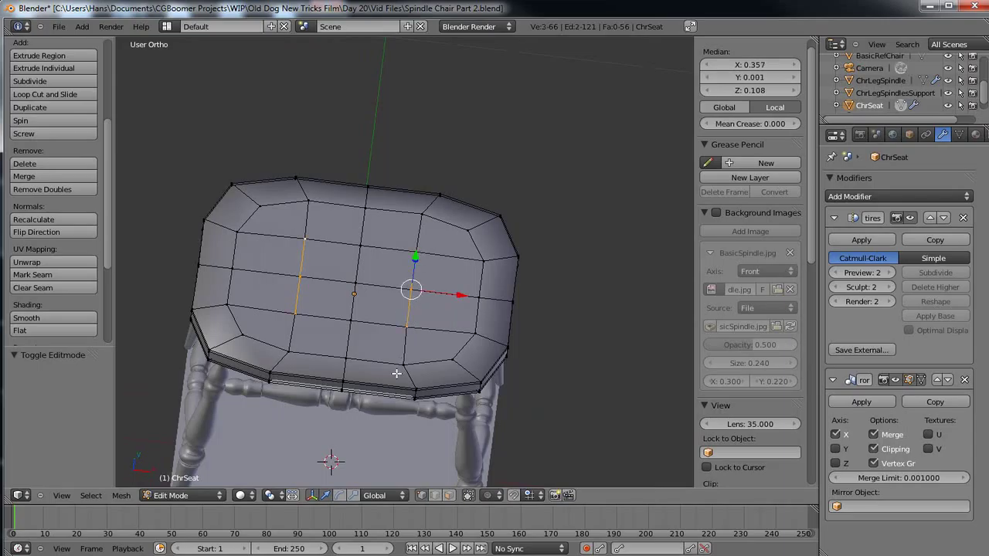
middle_drag(397, 374, 408, 318)
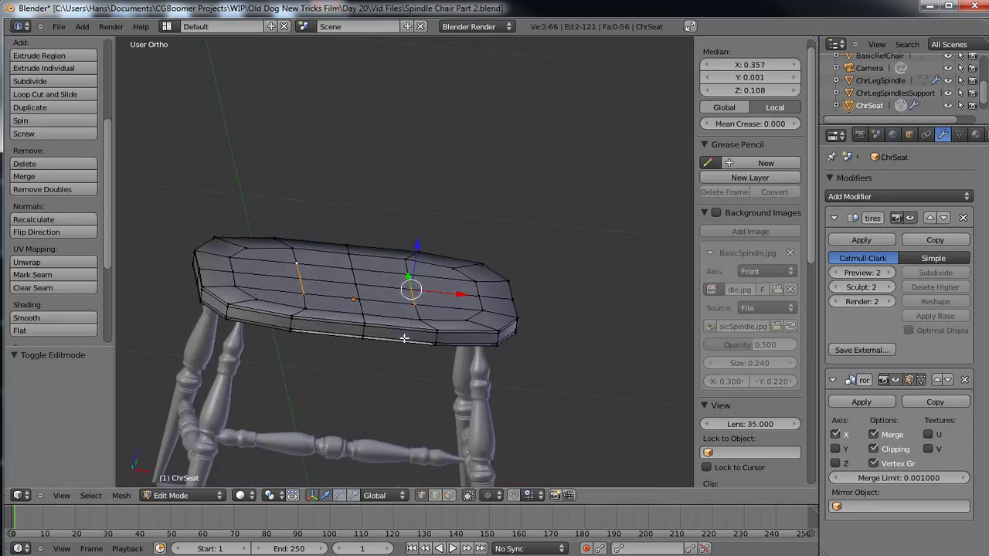
key(g)
key(z)
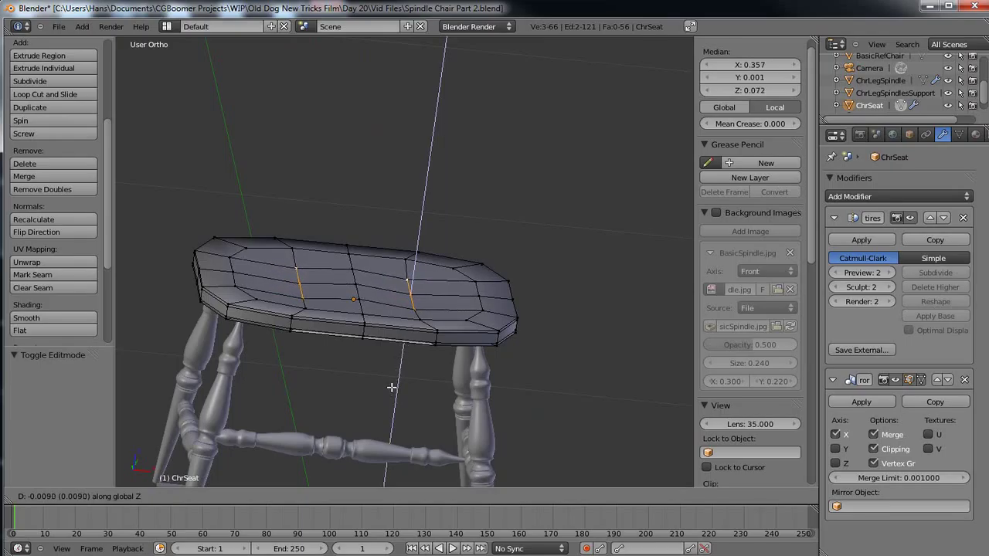
click(392, 387)
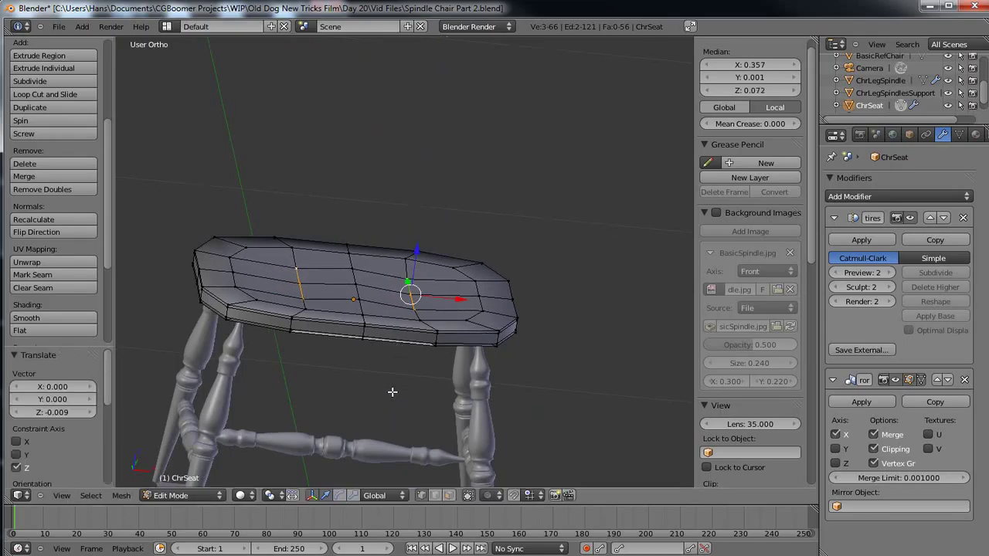
key(Tab)
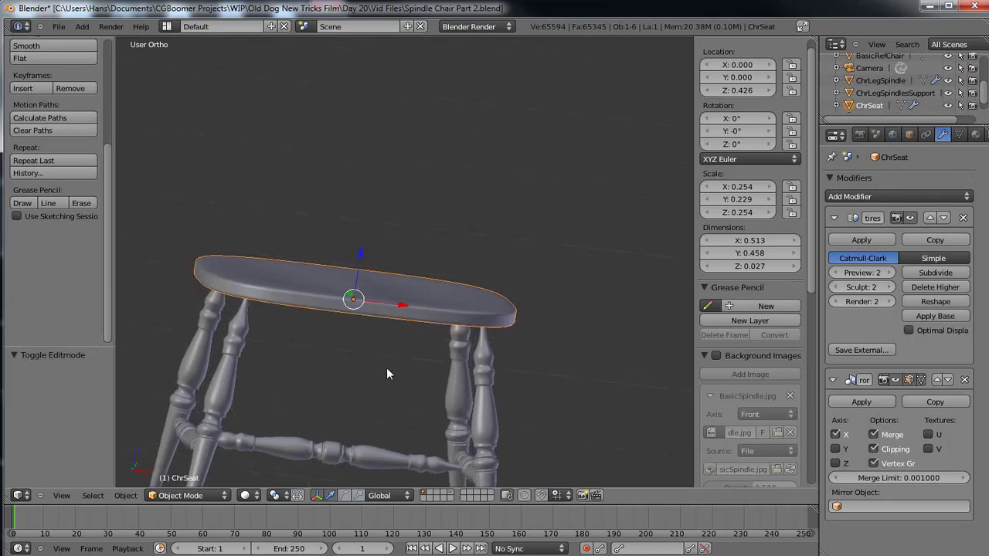
middle_drag(341, 301, 419, 378)
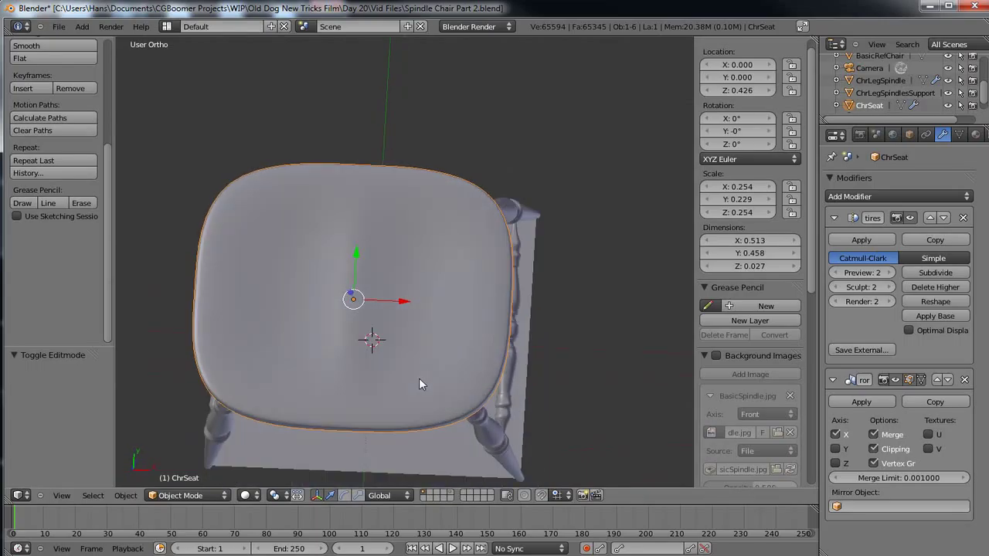
- In Edit Mode, switch to face selection and select the five mirrored top rim faces running along the seat's side to the back centre
key(Tab)
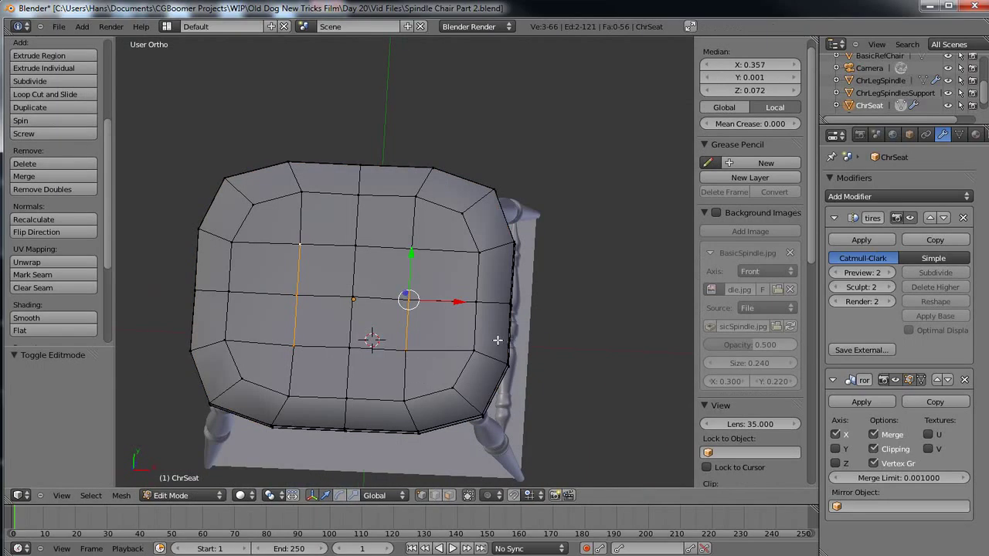
click(448, 496)
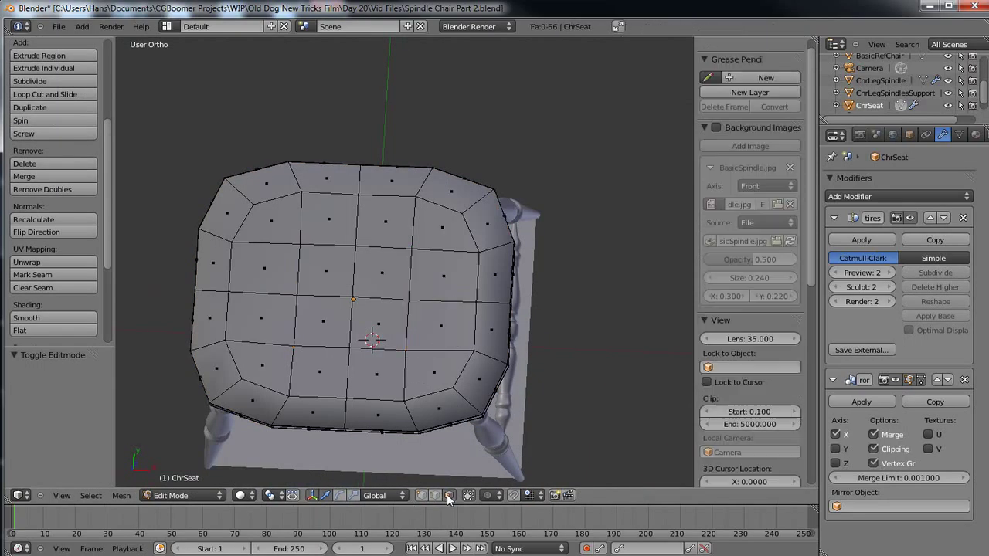
click(493, 330)
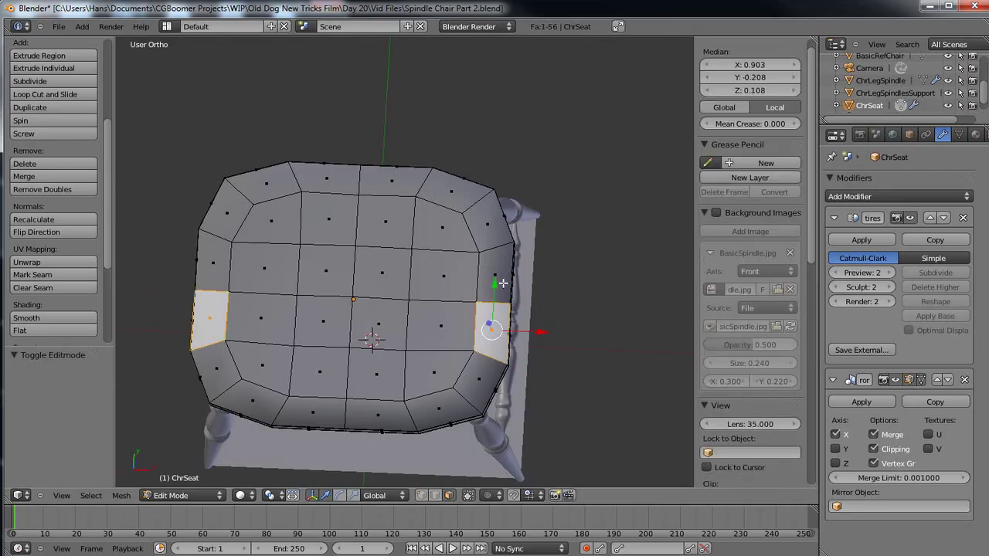
shift+click(494, 275)
shift+click(492, 227)
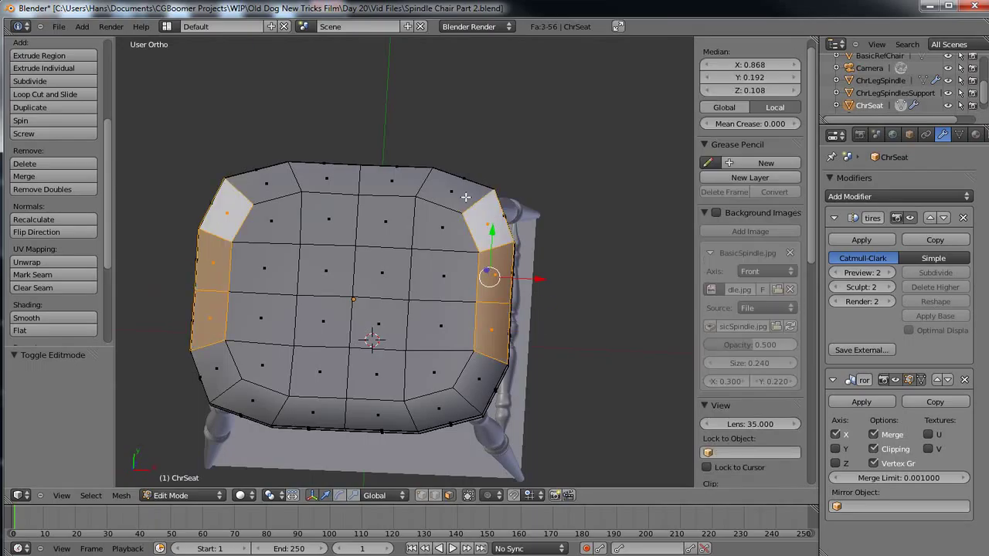
shift+click(463, 197)
shift+click(400, 182)
- Duplicate the selected rim faces and leave the copy in place
middle_drag(380, 343, 398, 243)
mouse_move(387, 357)
middle_down()
mouse_move(393, 331)
mouse_move(388, 345)
middle_up()
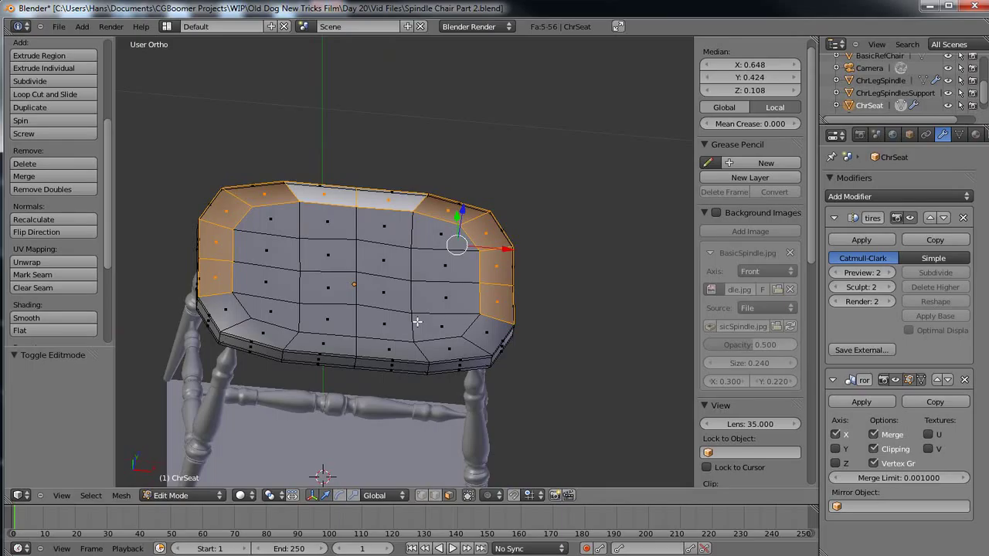
key(g)
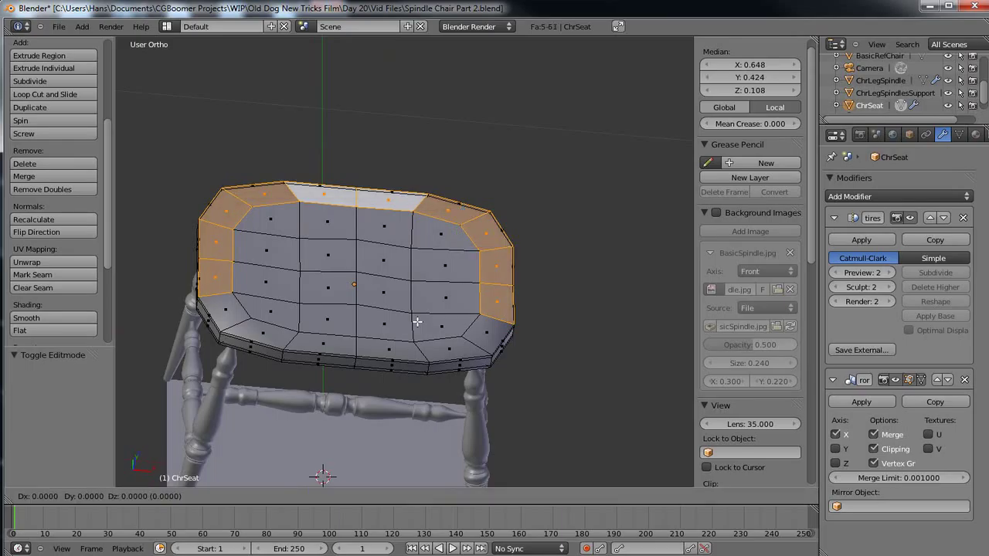
right_click(417, 322)
middle_drag(415, 352, 417, 365)
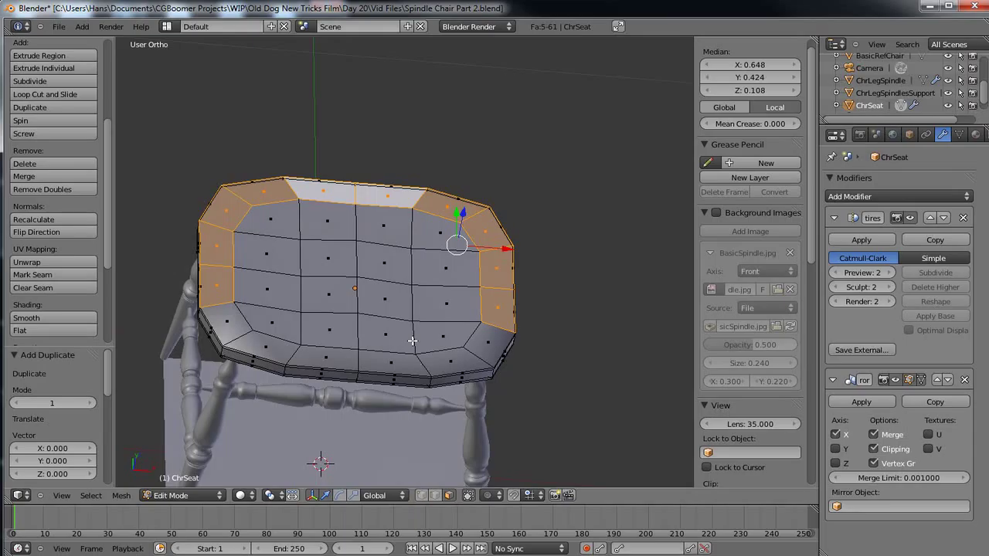
- Separate the duplicated rim faces by selection into their own object and return to Object Mode
key(p)
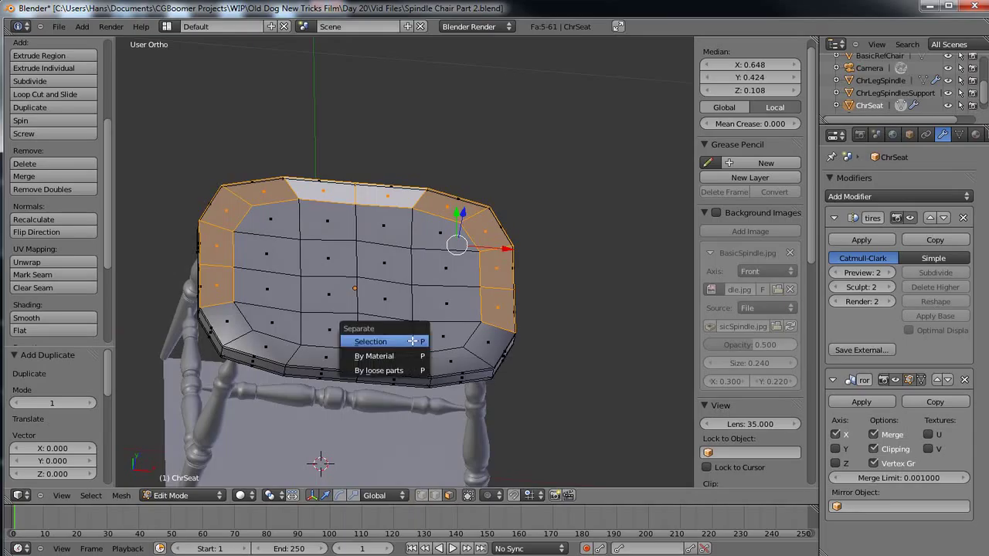
click(413, 340)
middle_drag(432, 374, 425, 337)
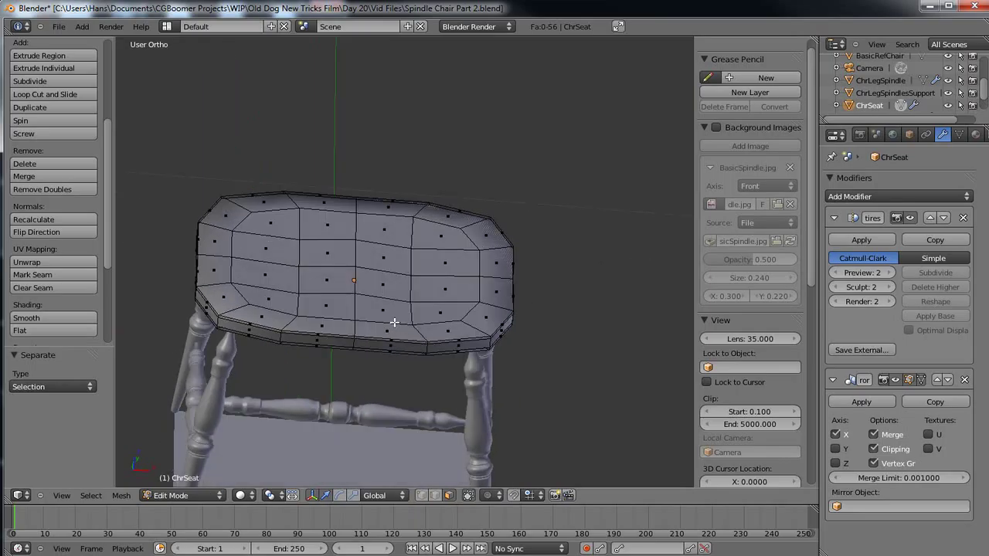
key(Tab)
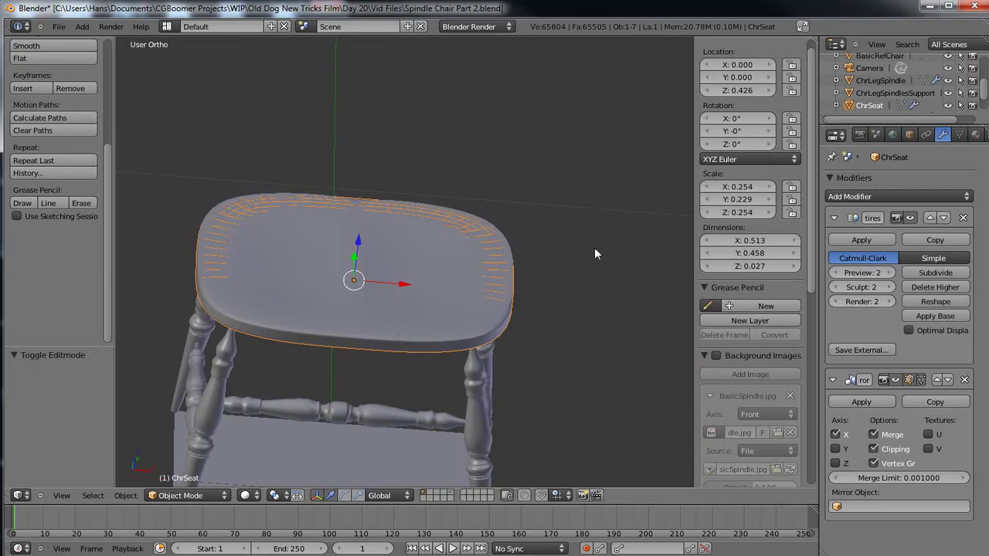
- Select the separated rim object ChrSeat.001 and open it in Edit Mode
scroll(987, 93, down, 2)
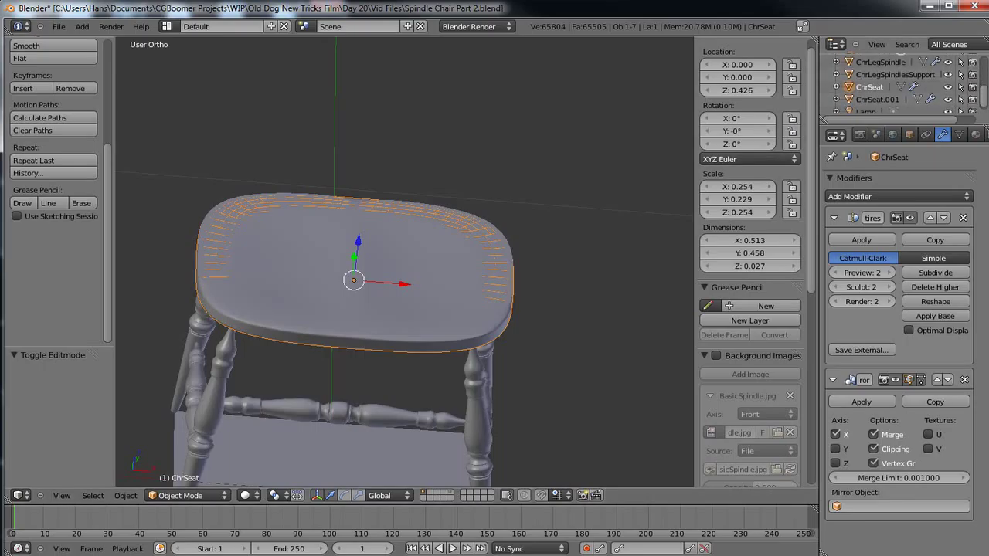
click(876, 101)
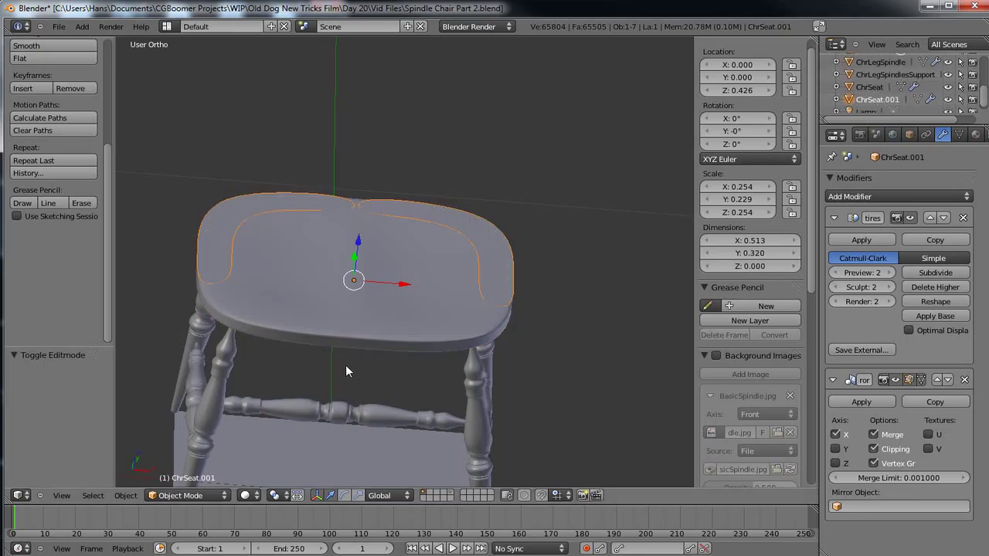
middle_drag(345, 356, 343, 373)
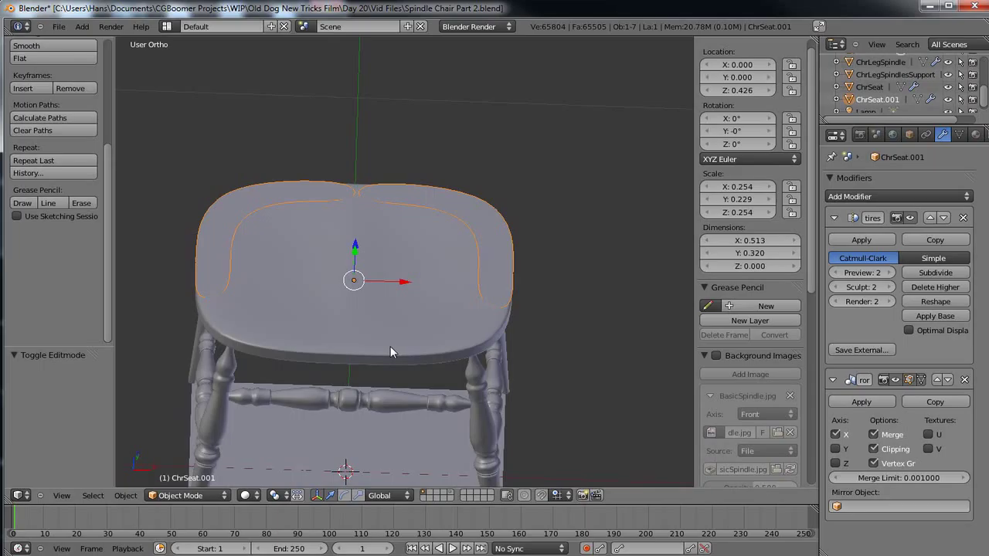
key(Tab)
middle_drag(390, 349, 387, 323)
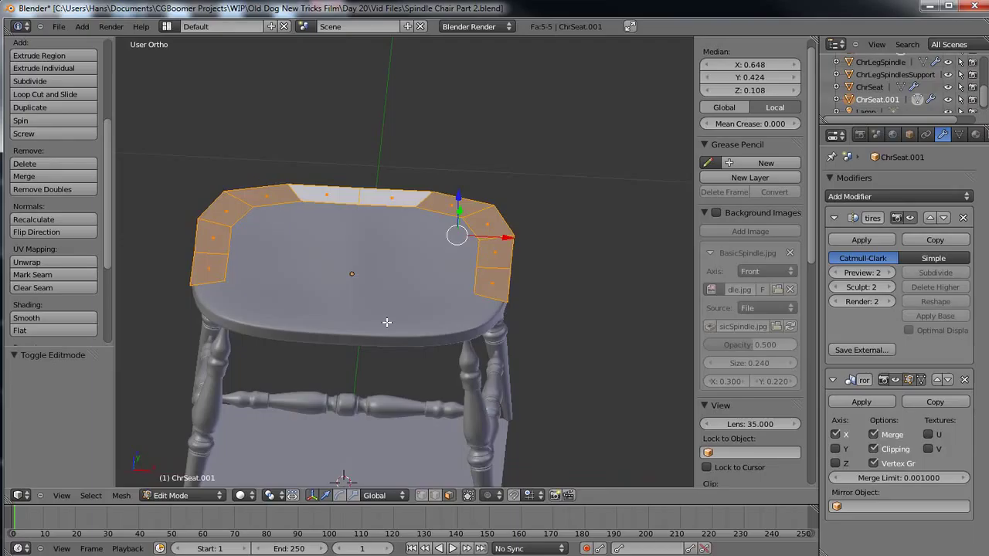
- Extrude the selected rim faces upward by about 0.022 to give the rim thickness
key(g)
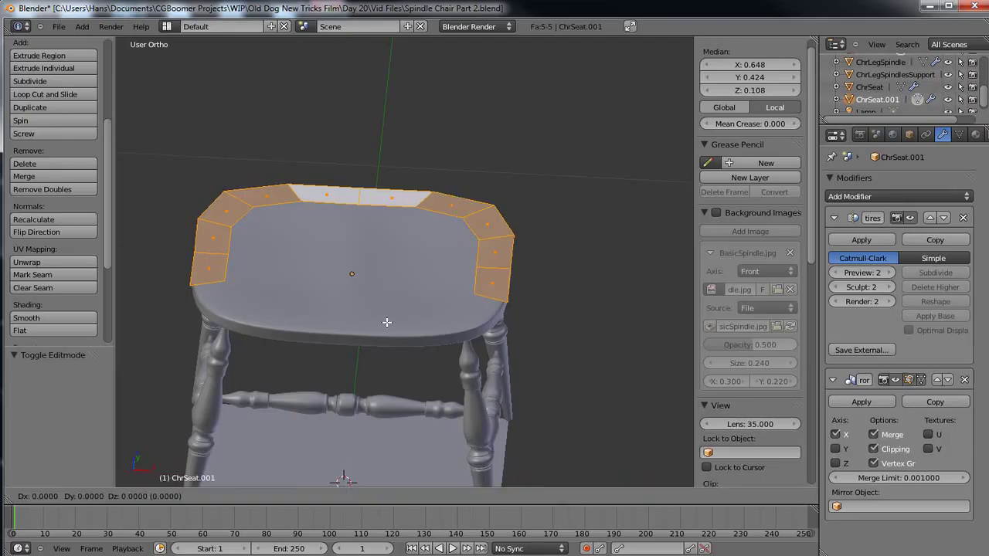
right_click(386, 323)
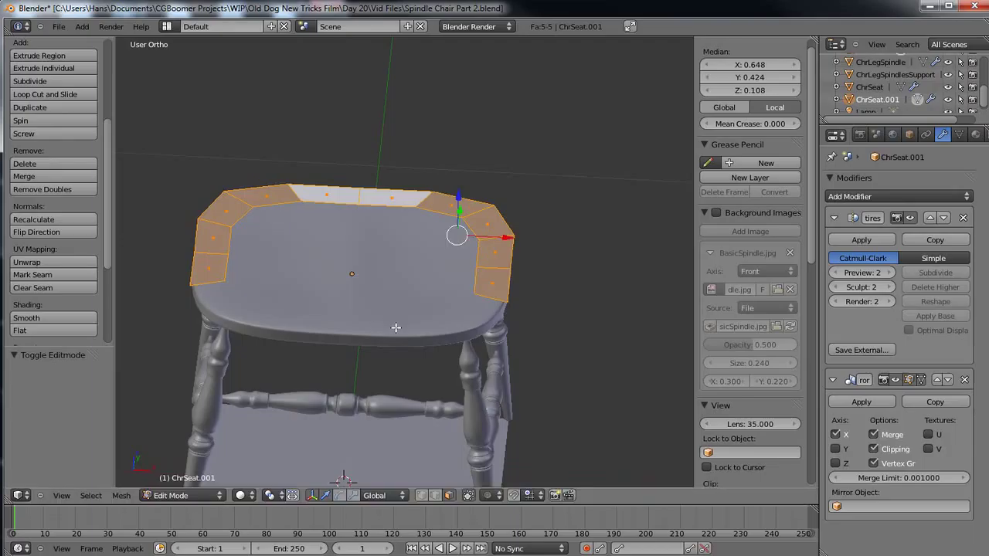
key(e)
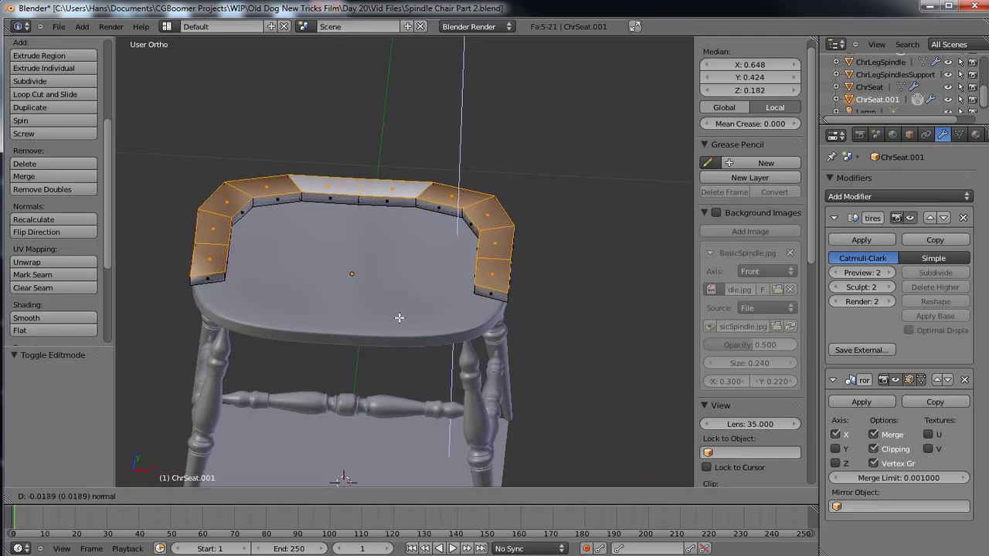
click(399, 316)
middle_drag(397, 322, 402, 302)
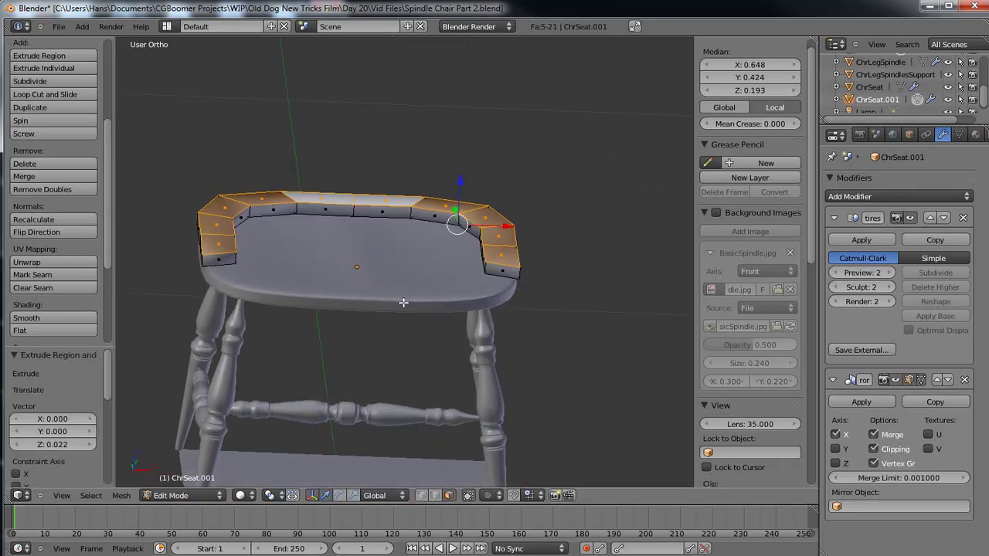
key(Tab)
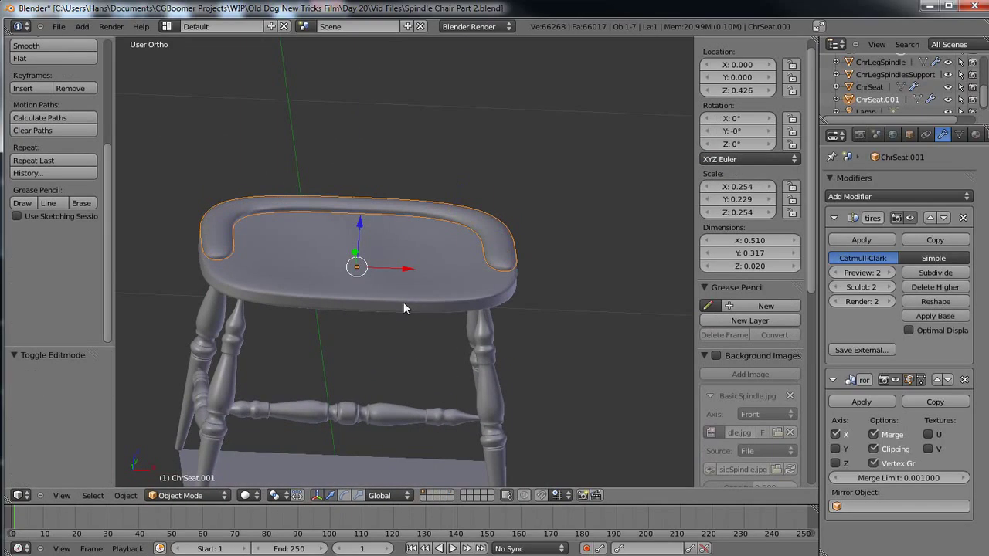
key(Tab)
- Add two evenly spaced horizontal loop cuts around the sides of the rim without sliding them
mouse_move(403, 307)
middle_down()
mouse_move(390, 356)
mouse_move(400, 302)
middle_up()
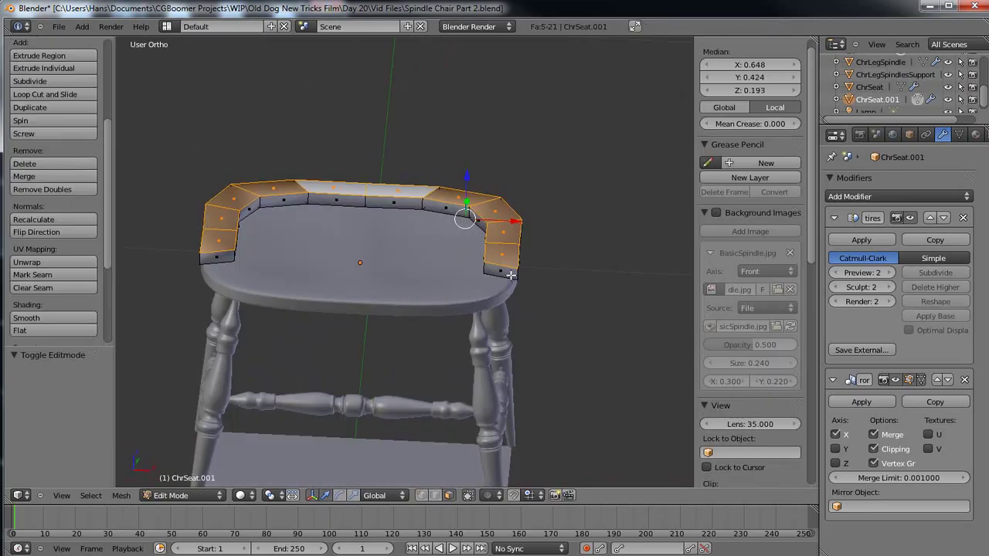
key(ctrl+r)
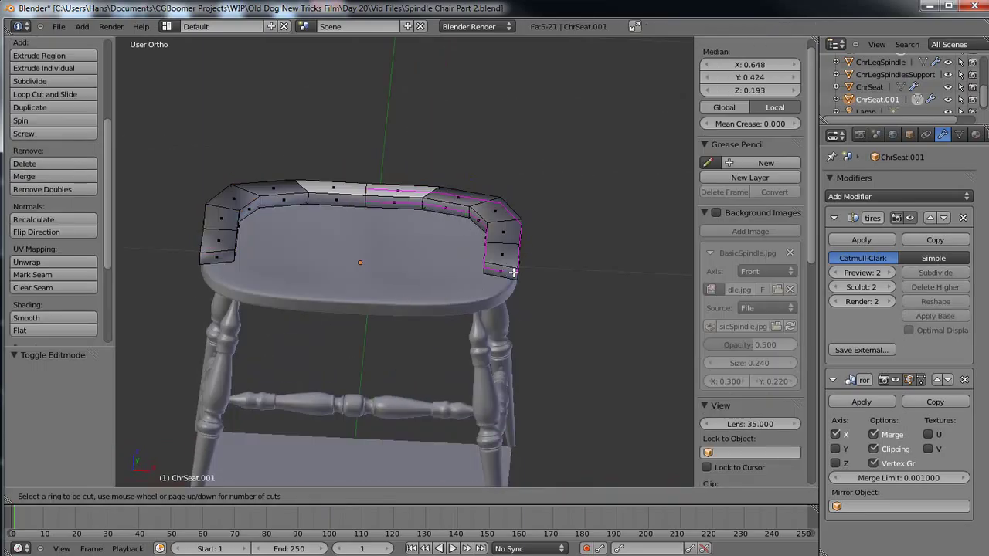
scroll(513, 273, up, 2)
click(513, 273)
right_click(513, 272)
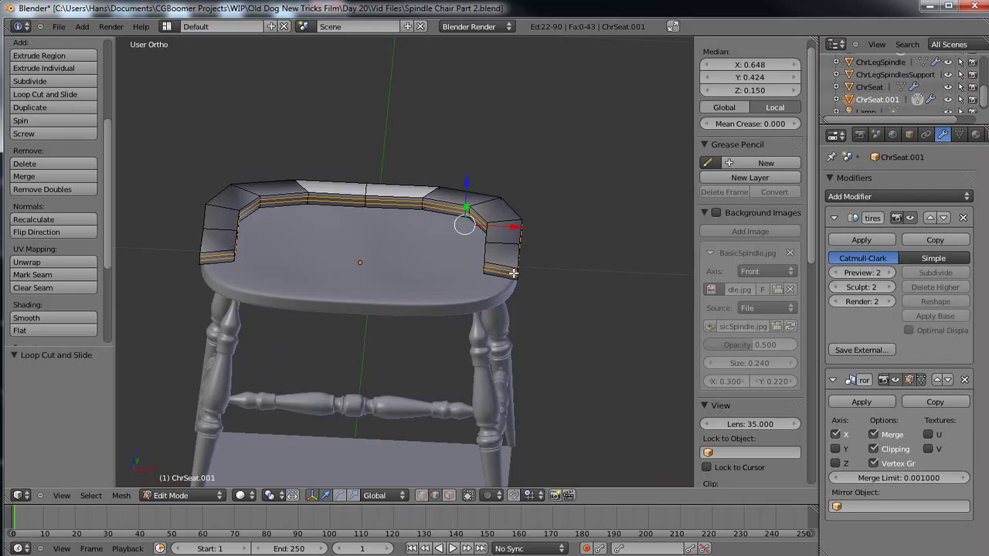
- Scale the two new rim loops apart along Z toward the top and bottom edges, and return to Object Mode
mouse_move(491, 318)
middle_down()
mouse_move(486, 335)
mouse_move(491, 311)
middle_up()
scroll(491, 310, up, 3)
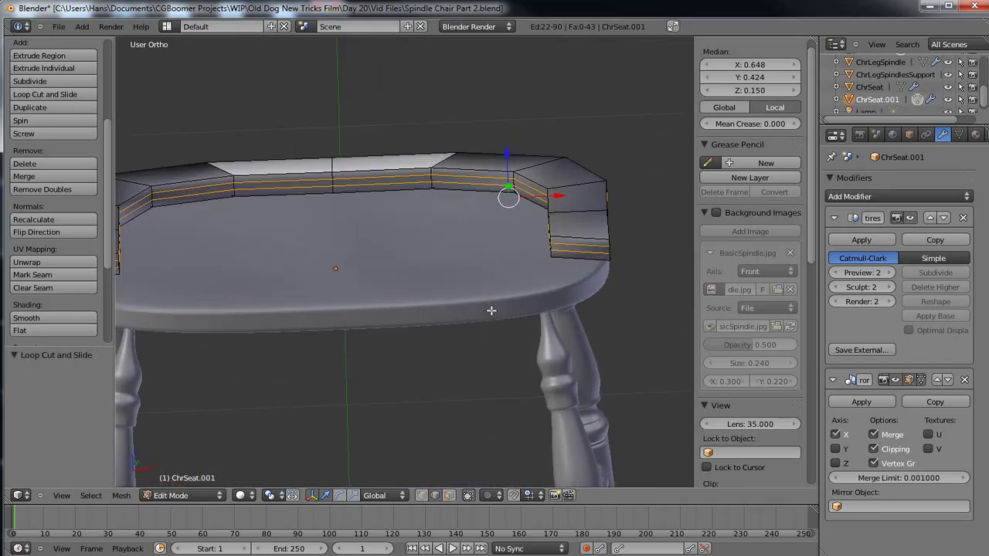
key(s)
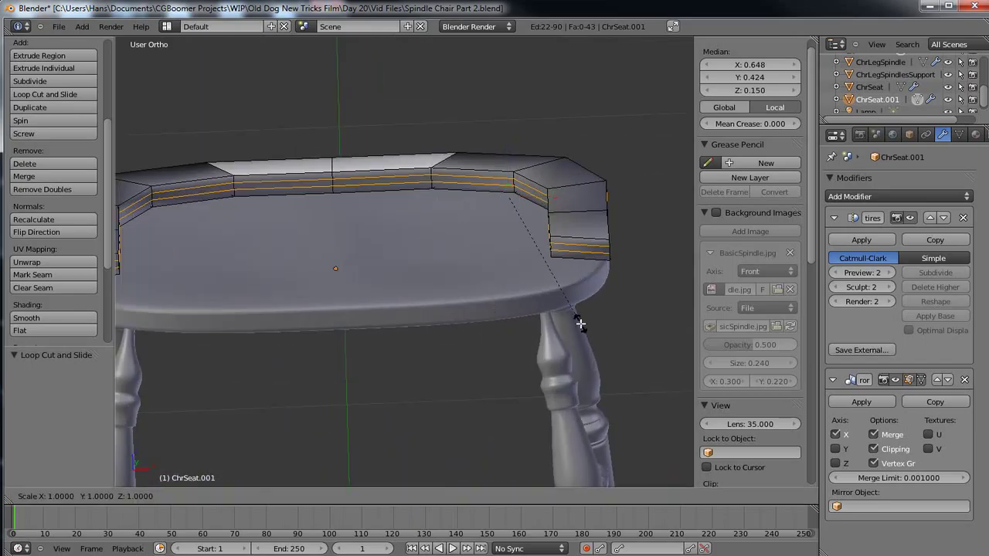
key(z)
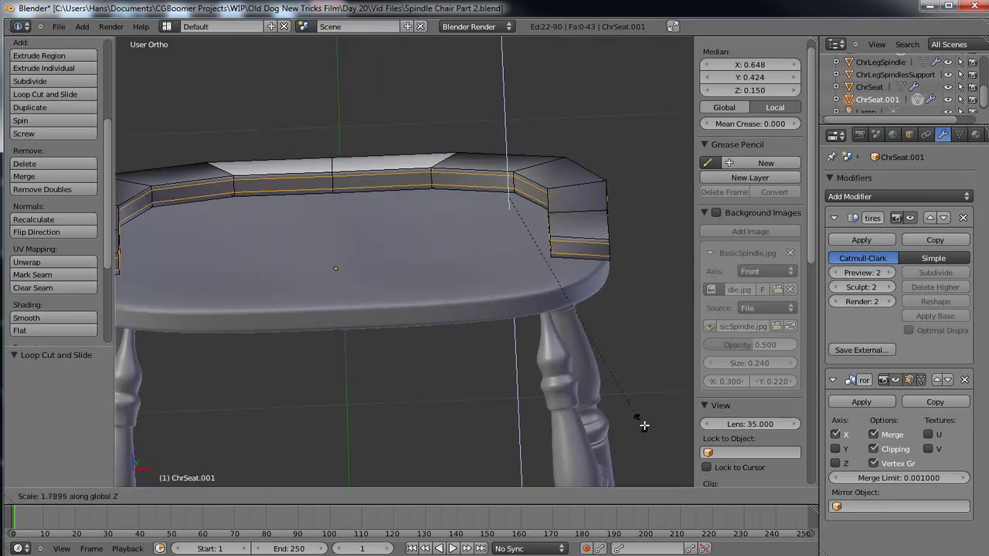
click(667, 462)
middle_drag(503, 323, 493, 401)
key(Tab)
- Examine the smoothed rim's shape and its fit on the seat from above, the front and the side
scroll(424, 371, down, 2)
middle_drag(424, 371, 424, 437)
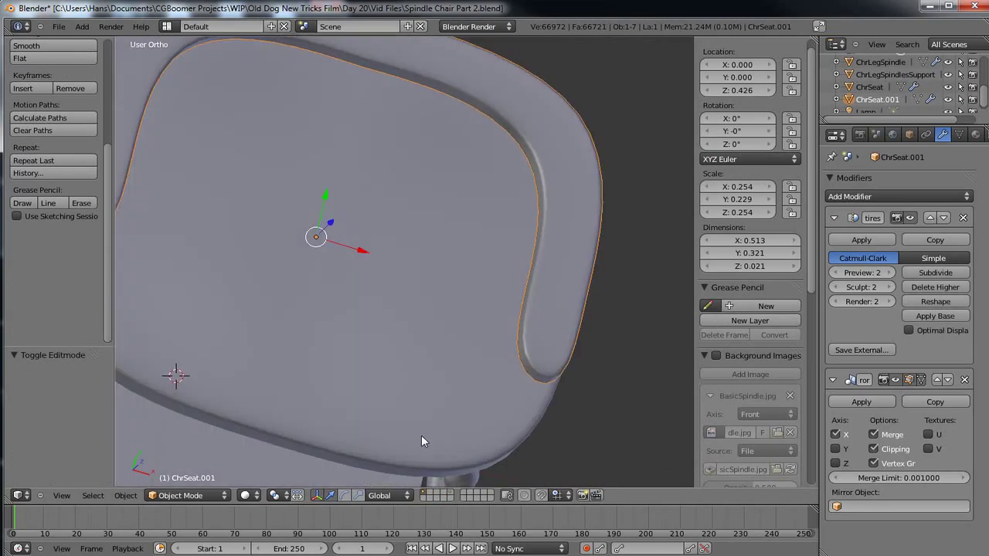
scroll(424, 438, down, 3)
middle_drag(407, 389, 384, 274)
middle_drag(470, 369, 475, 409)
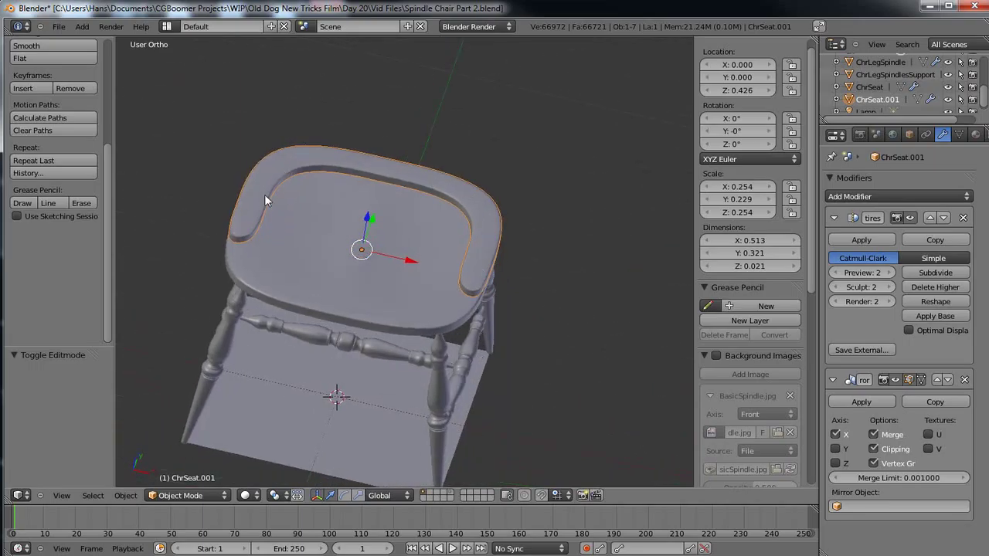
middle_drag(471, 249, 348, 305)
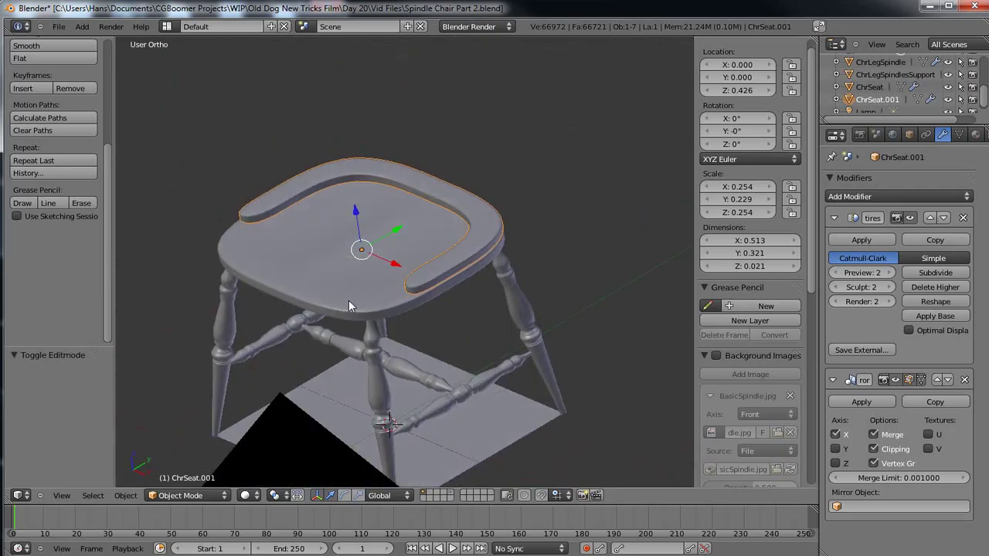
middle_drag(287, 312, 619, 315)
scroll(408, 317, up, 4)
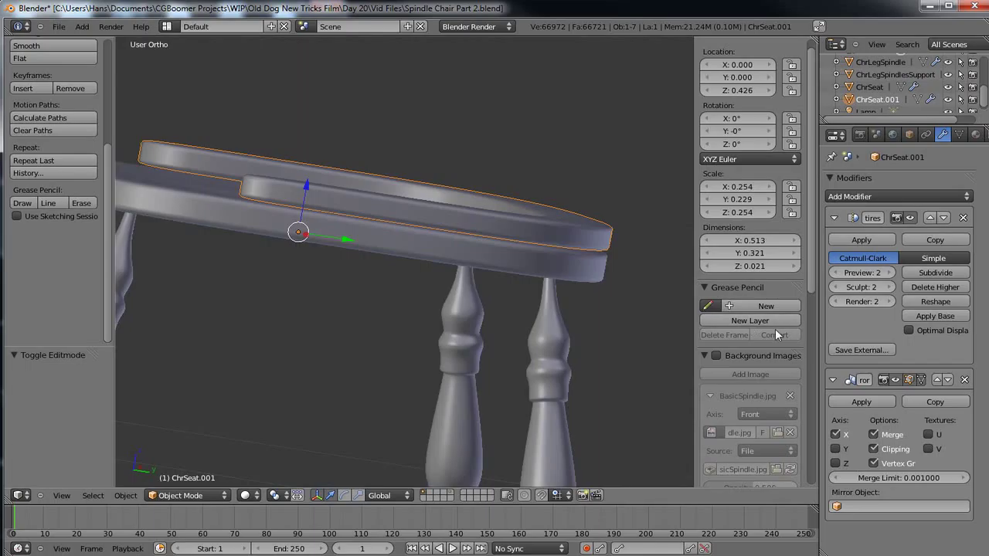
- Subdivide the Multires modifier once more on both the rim and the seat, bringing each to level 3
click(939, 271)
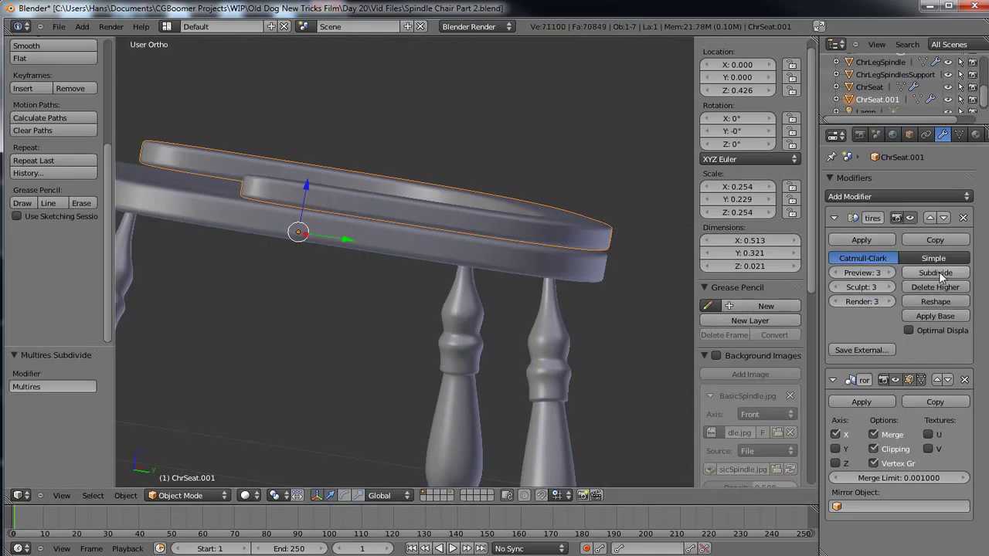
right_click(520, 268)
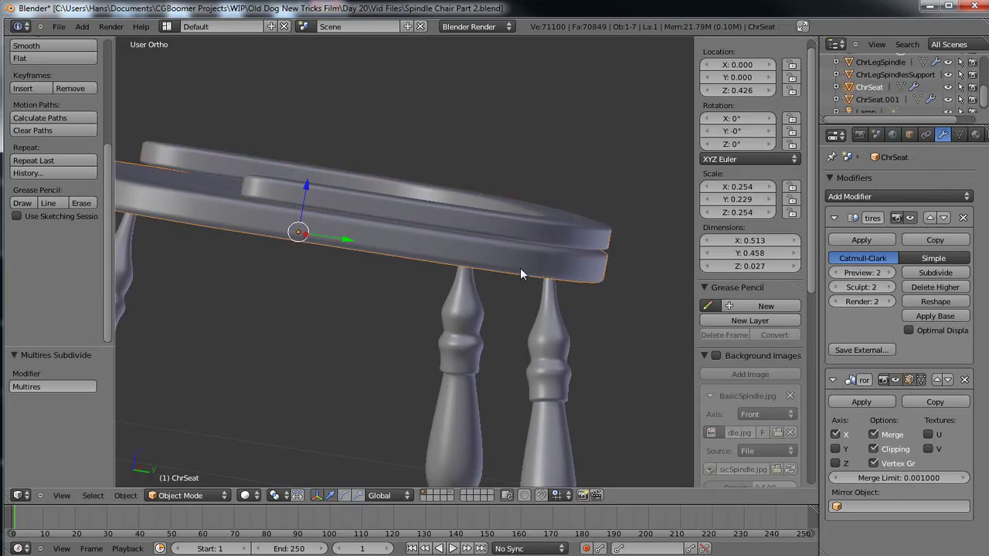
click(944, 274)
- In right view, select the seat's upper and lower side edge loops and scale them apart along Z by about 1.308 in Edit Mode
middle_drag(396, 387, 414, 389)
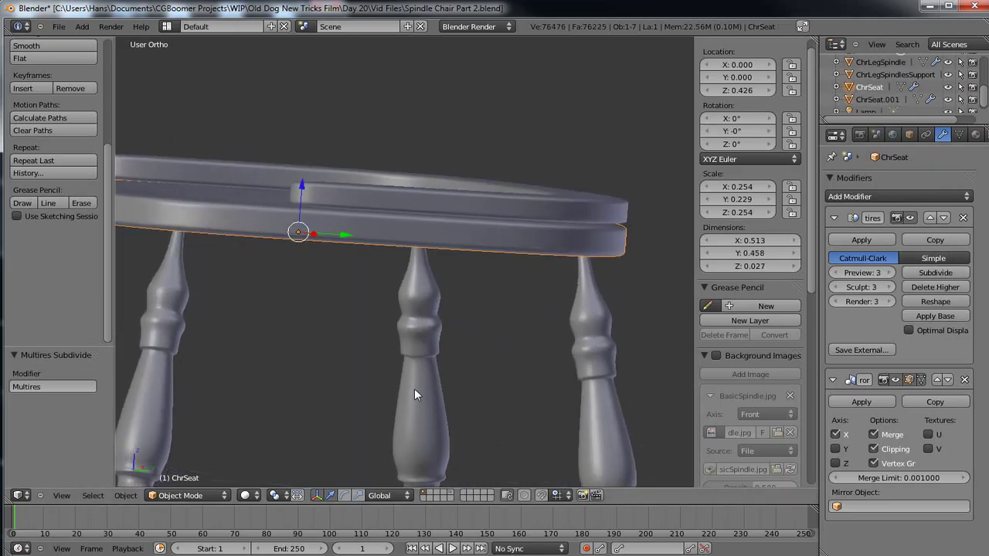
key(KP_3)
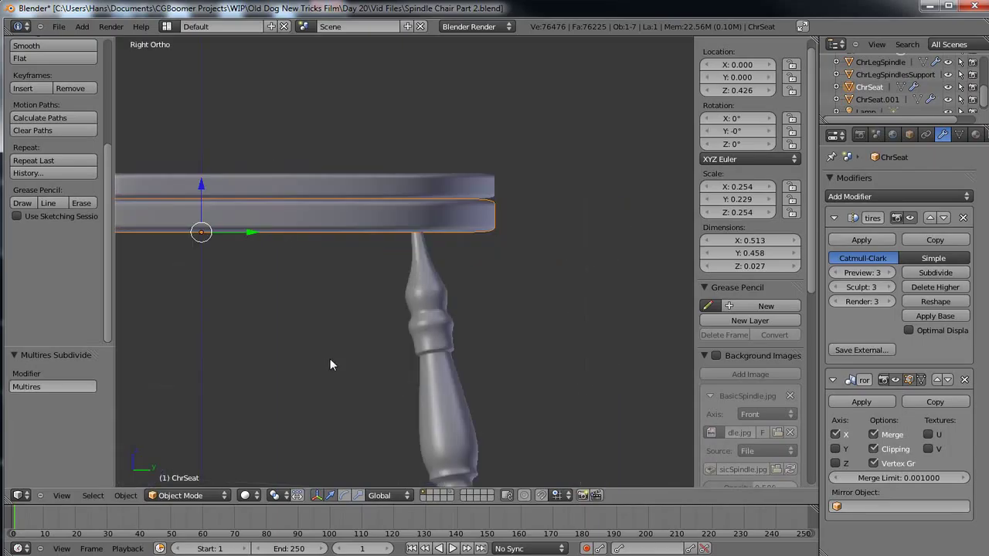
mouse_move(343, 341)
middle_down()
mouse_move(380, 389)
mouse_move(338, 345)
middle_up()
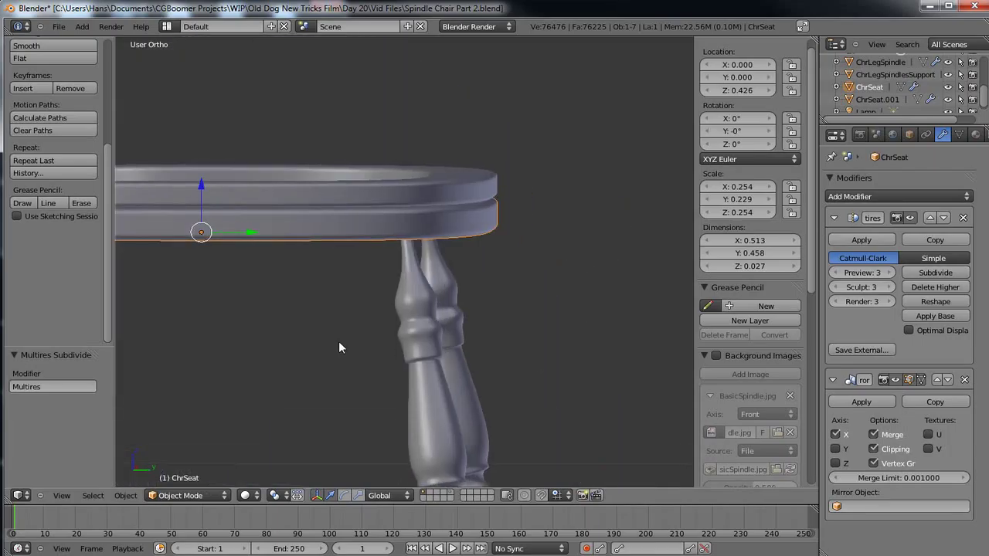
key(KP_3)
shift+middle_drag(396, 247, 474, 343)
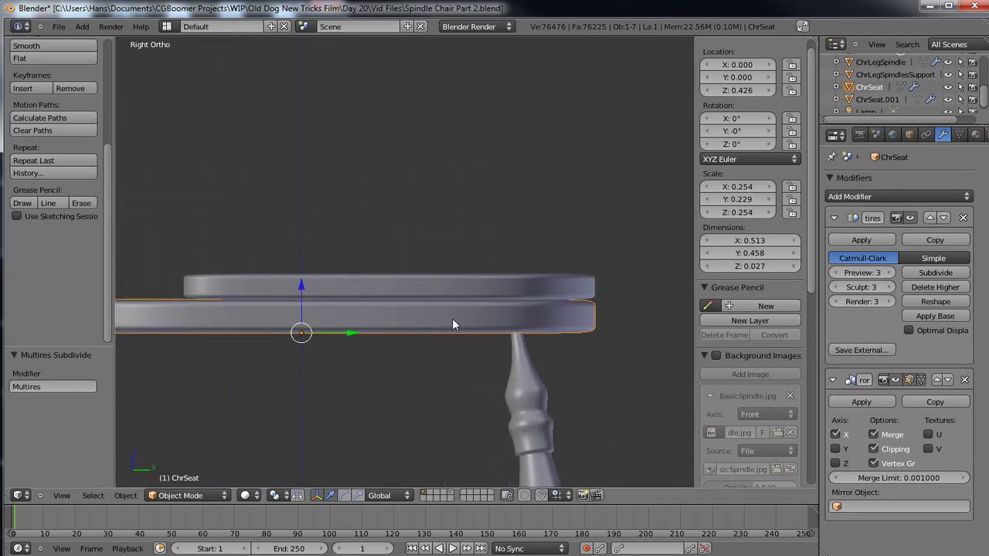
key(Tab)
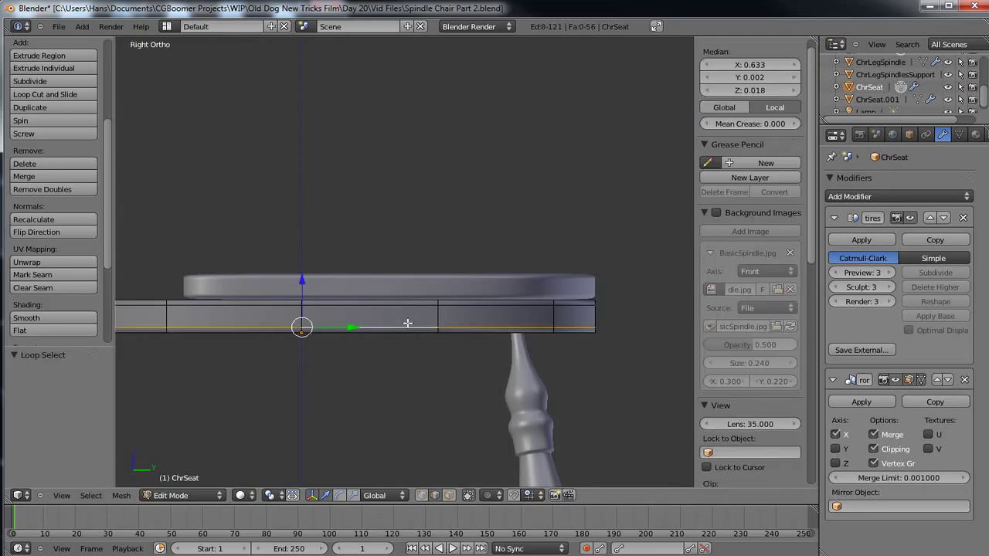
alt+right_click(408, 307)
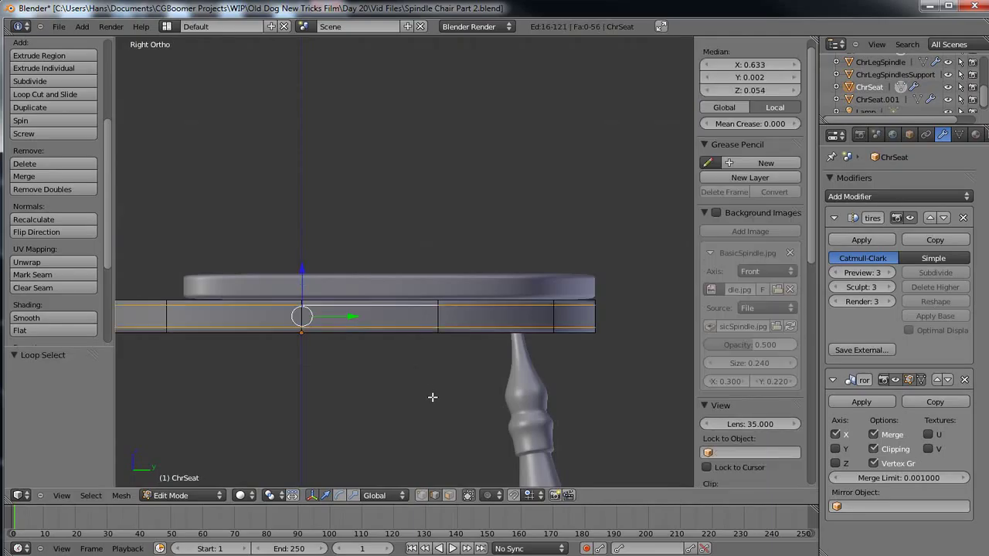
scroll(431, 397, up, 2)
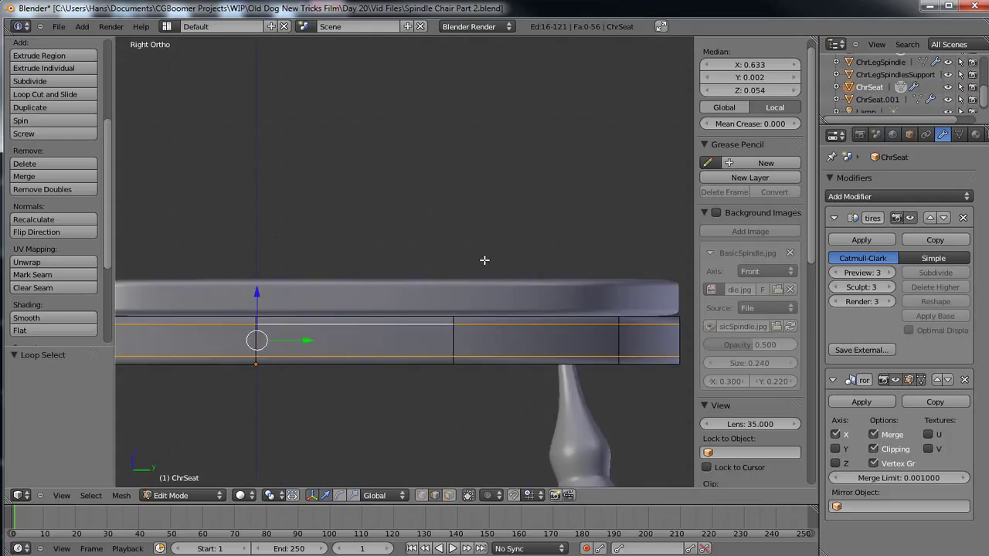
key(s)
key(z)
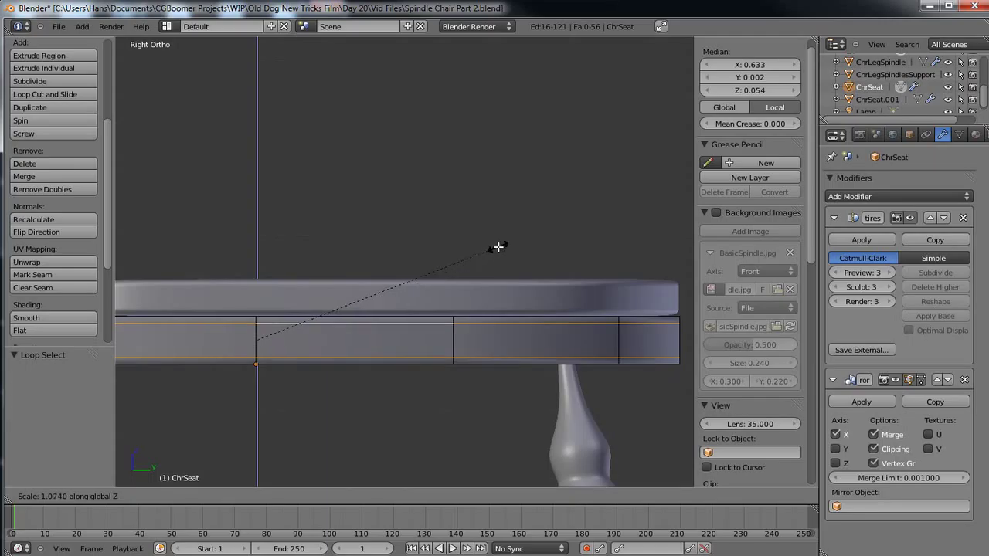
click(535, 196)
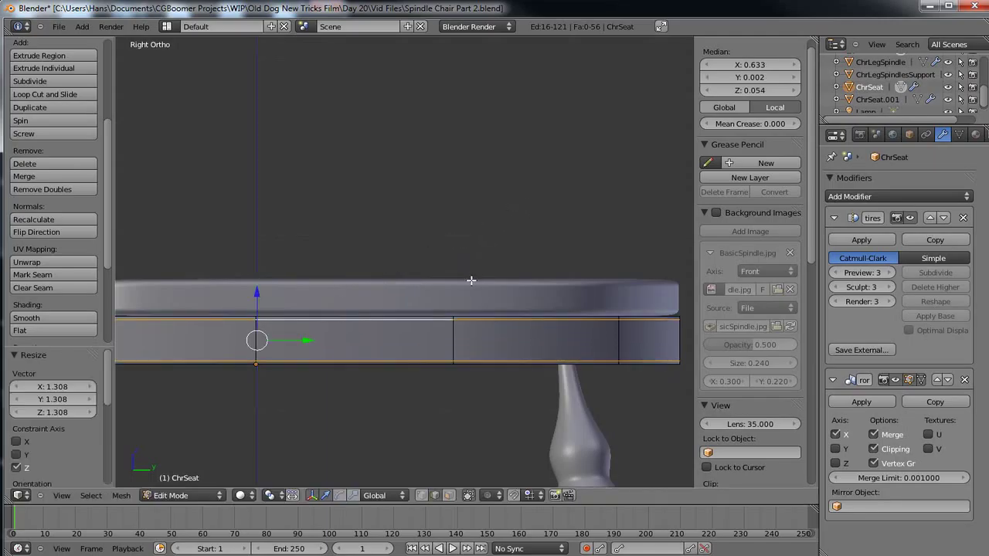
key(Tab)
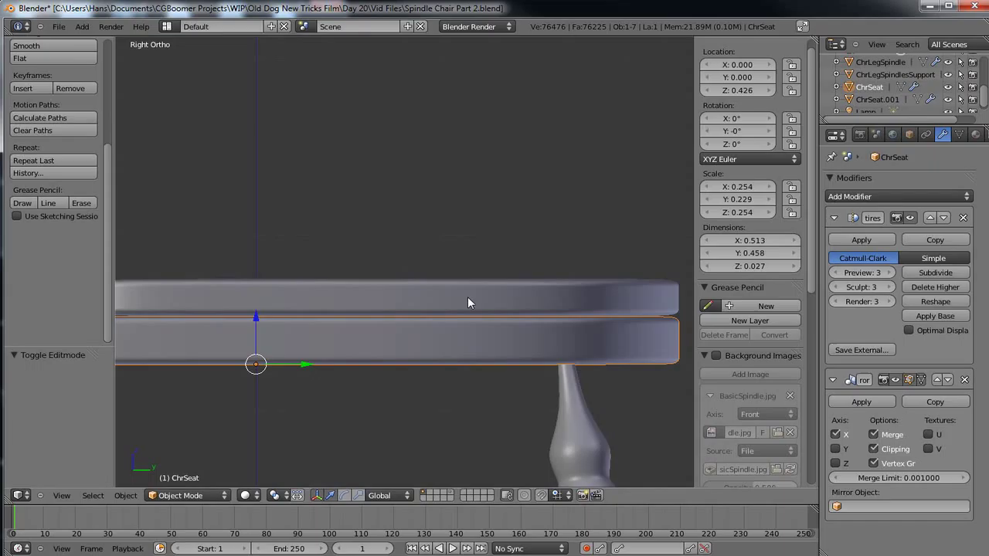
- Select the rim object and scale its two side edge loops apart along Z by about 1.219 in Edit Mode, and return to Object Mode
right_click(468, 297)
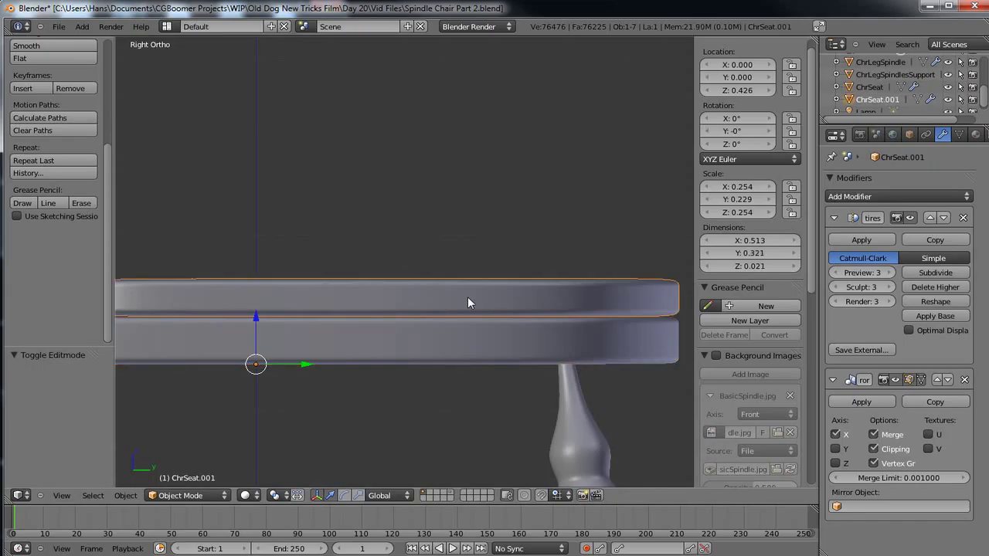
key(Tab)
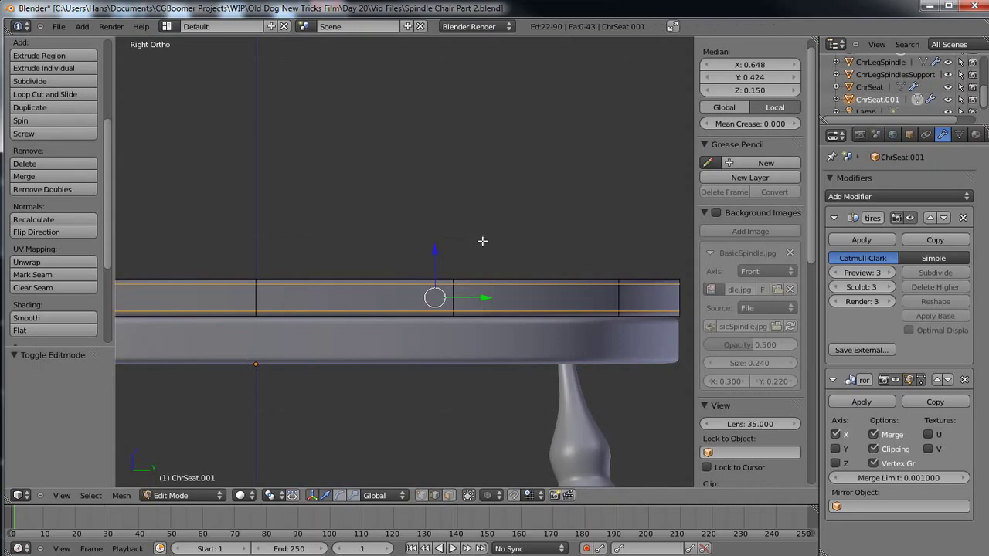
key(s)
key(z)
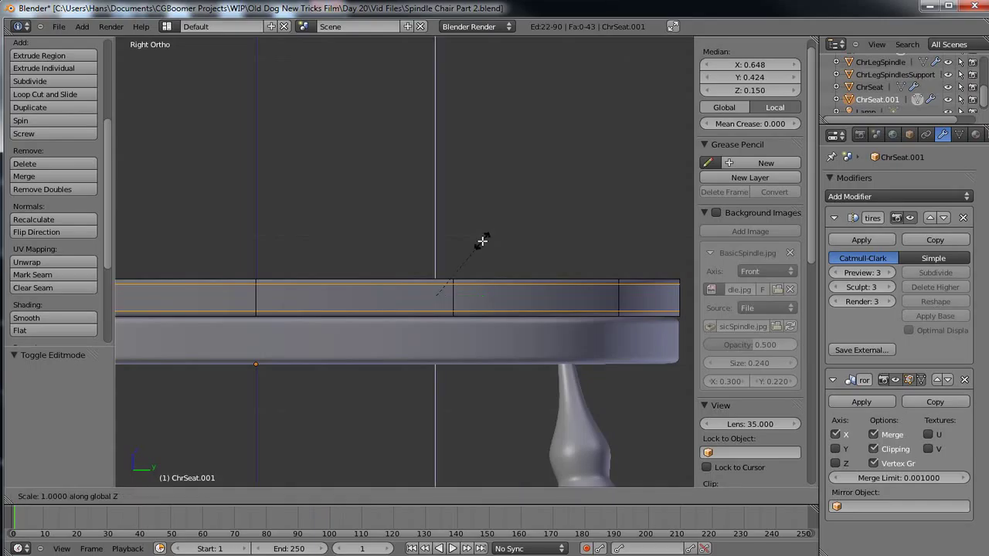
click(498, 232)
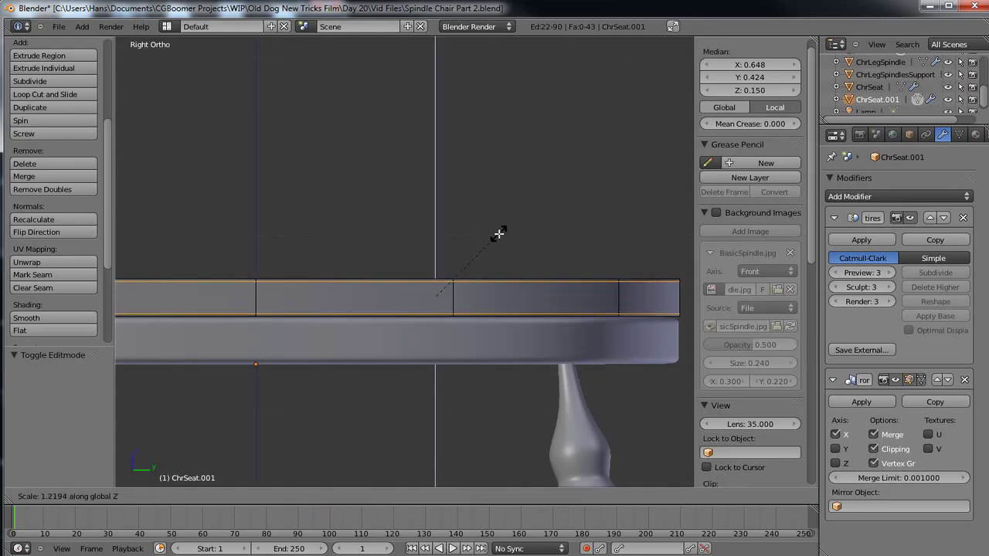
middle_drag(425, 301, 428, 340)
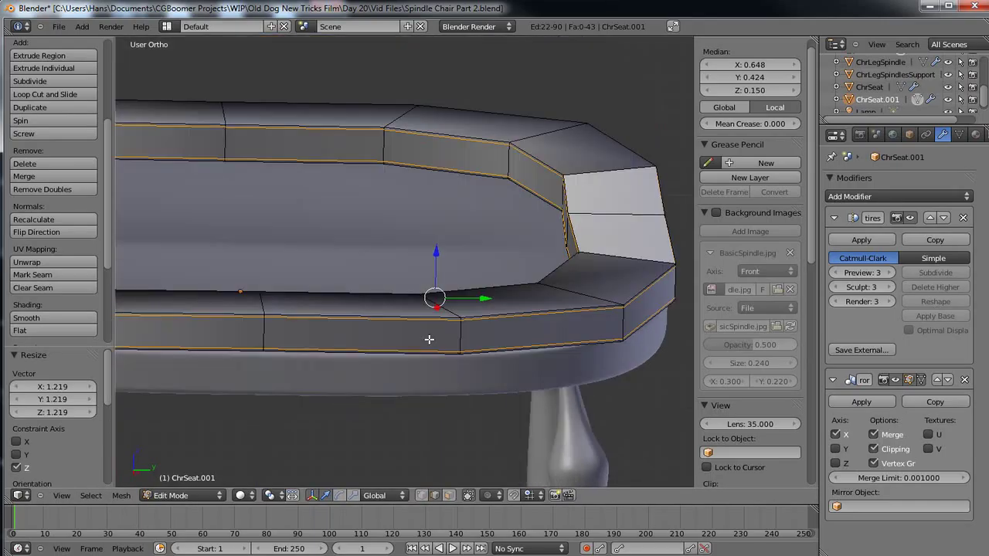
key(Tab)
middle_drag(421, 379, 421, 338)
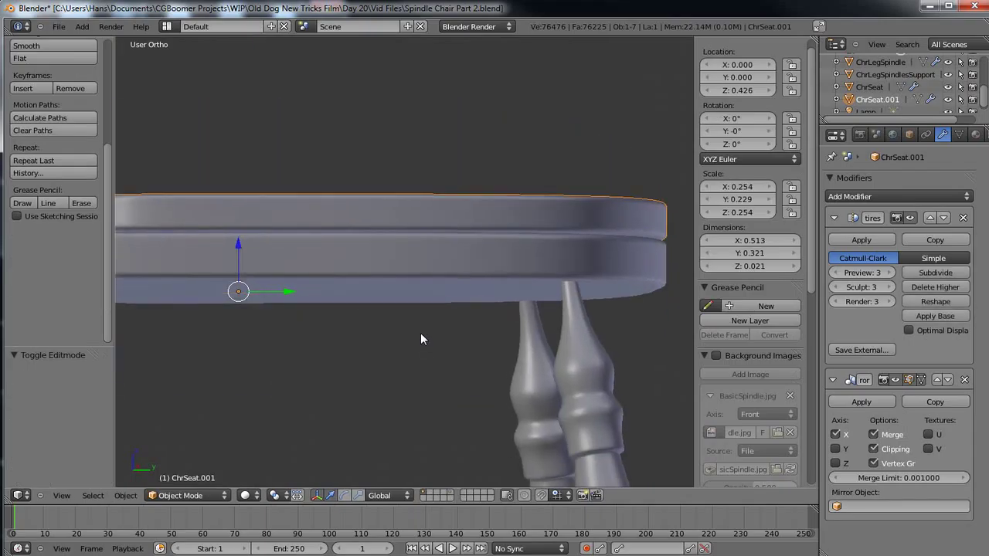
key(ctrl+KP_3)
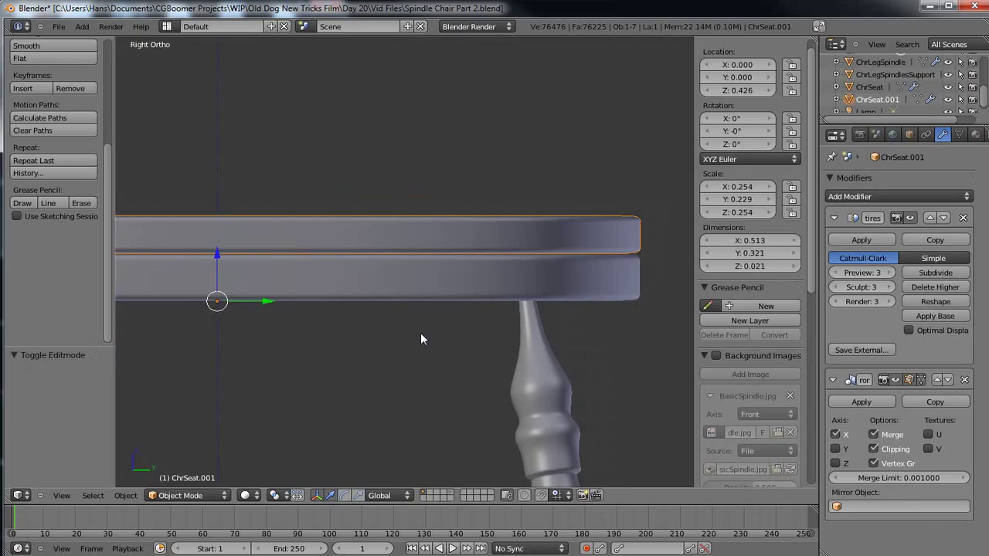
shift+middle_drag(402, 293, 555, 328)
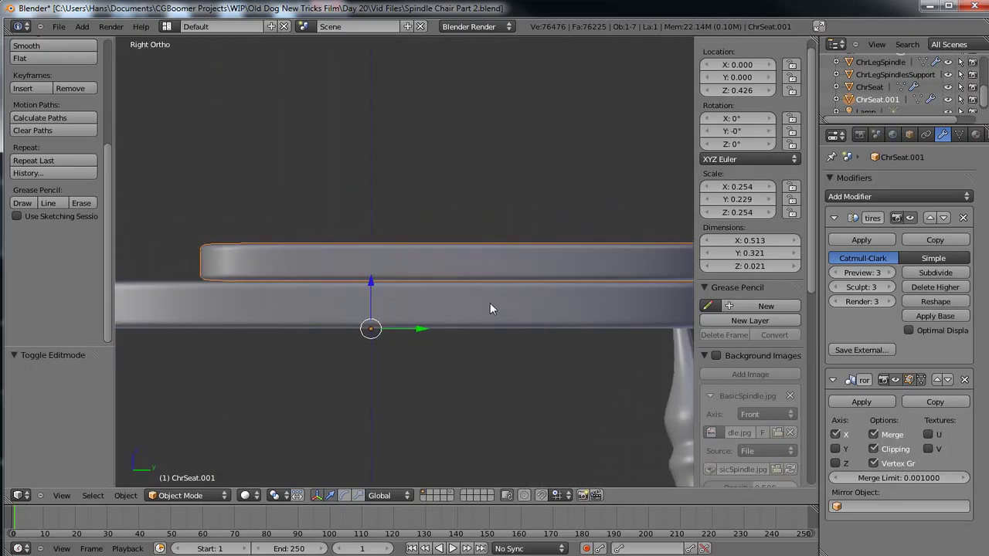
- Lower the rim about 0.001 along Z onto the seat in right view and deselect everything
scroll(510, 307, down, 2)
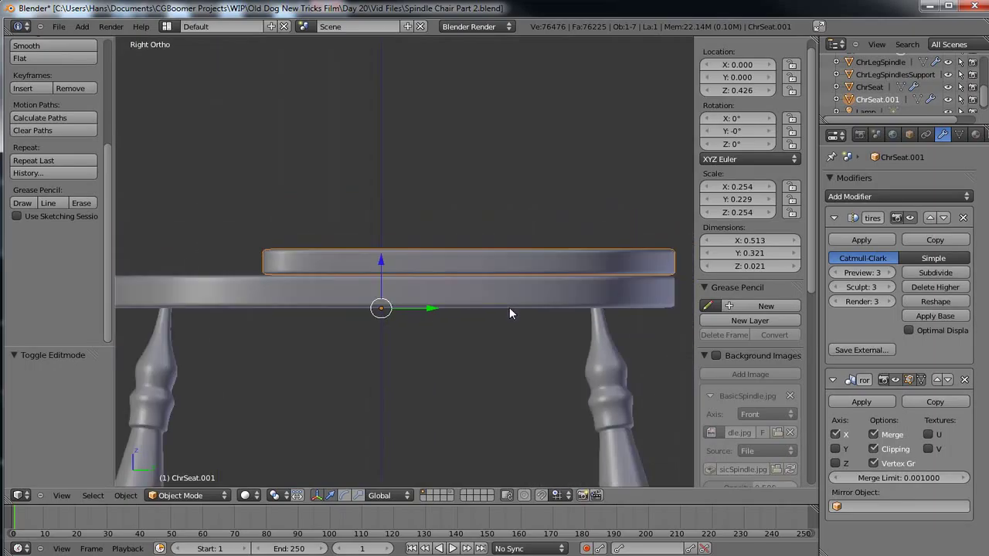
shift+middle_drag(509, 307, 458, 321)
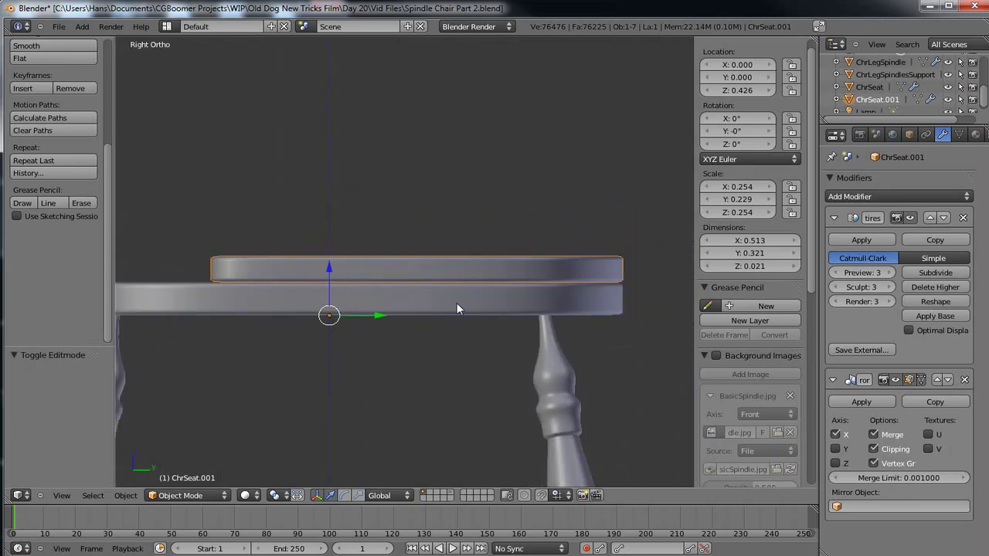
key(g)
key(z)
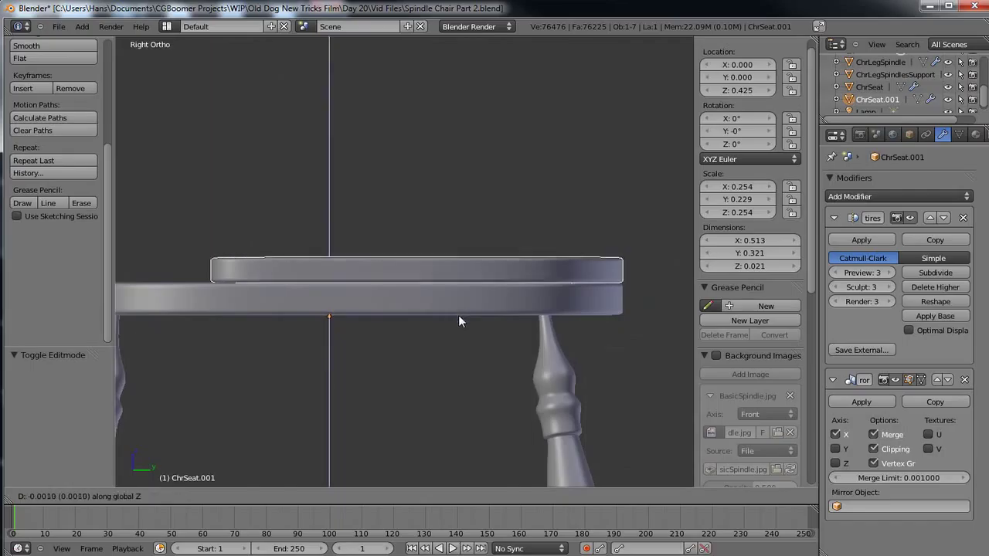
click(458, 325)
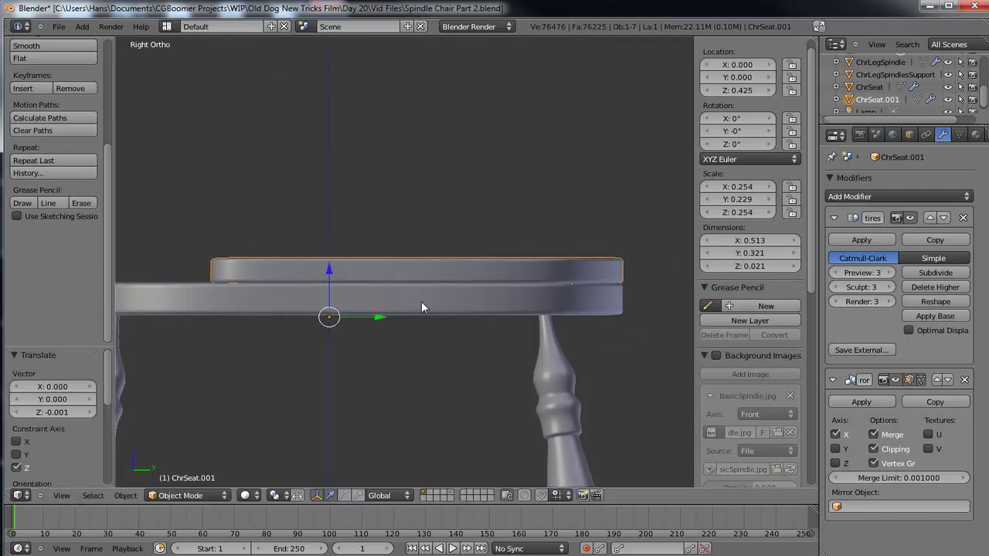
middle_drag(383, 299, 546, 304)
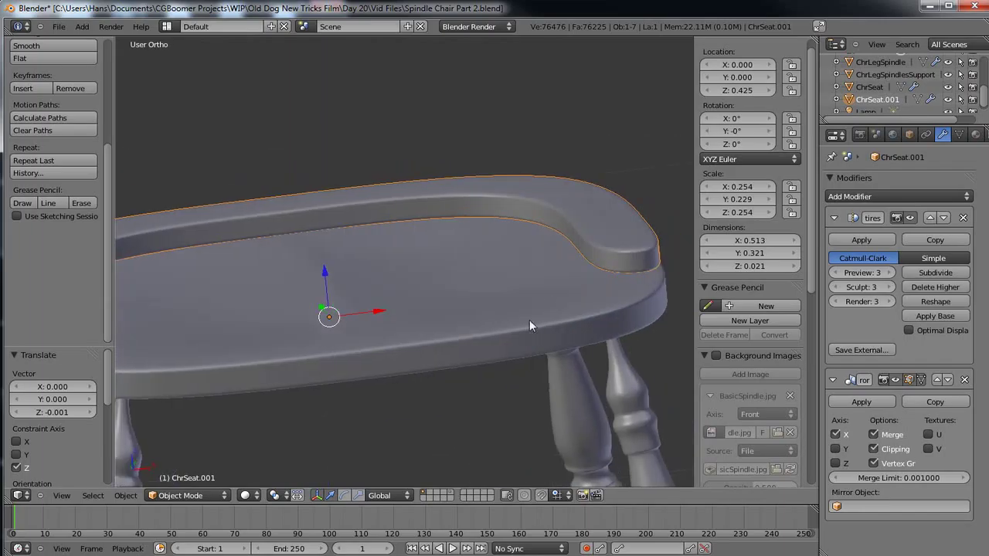
key(Tab)
key(Tab)
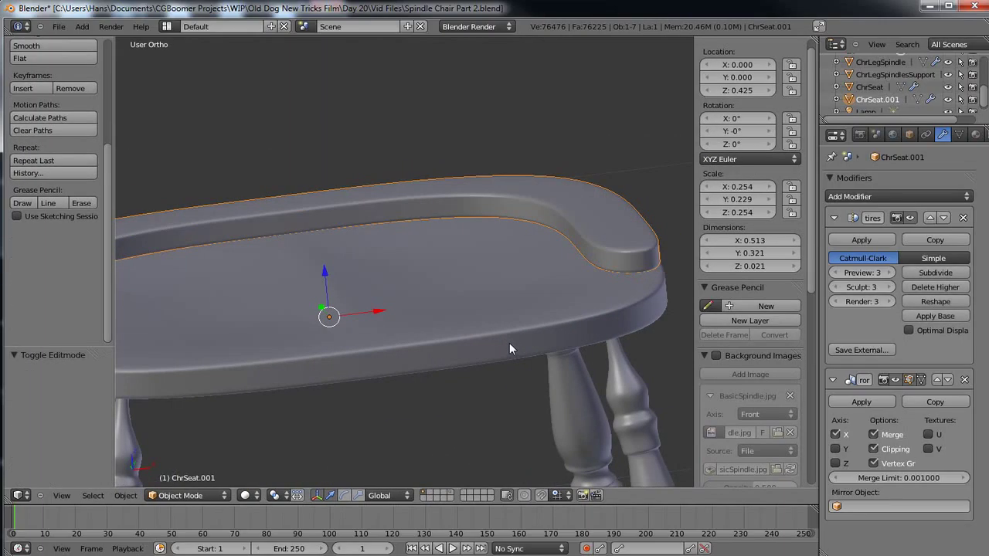
key(a)
middle_drag(492, 341, 456, 419)
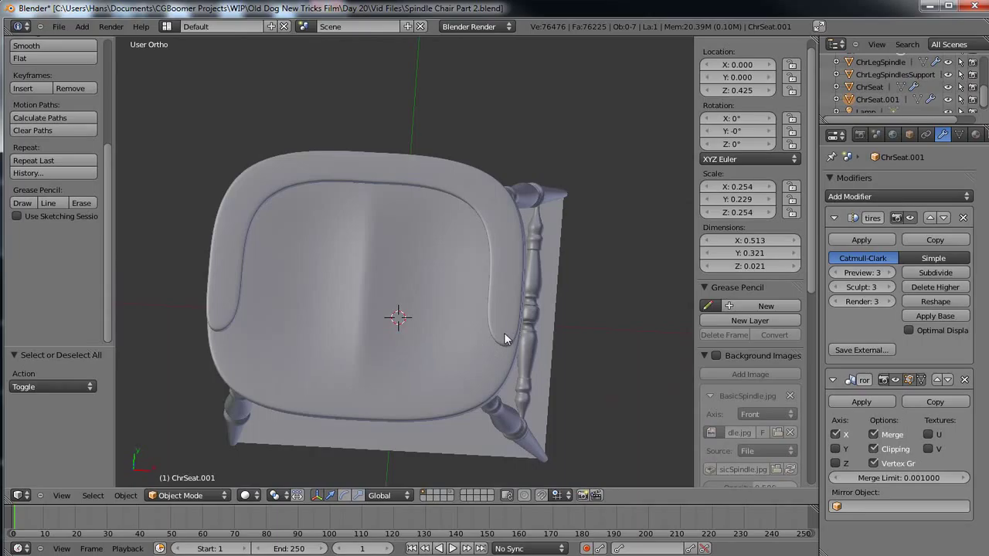
- In Edit Mode on the rim, select the four horizontal edges across the face at its open front end
key(Tab)
middle_drag(451, 399, 454, 309)
middle_drag(430, 358, 303, 251)
scroll(402, 294, up, 5)
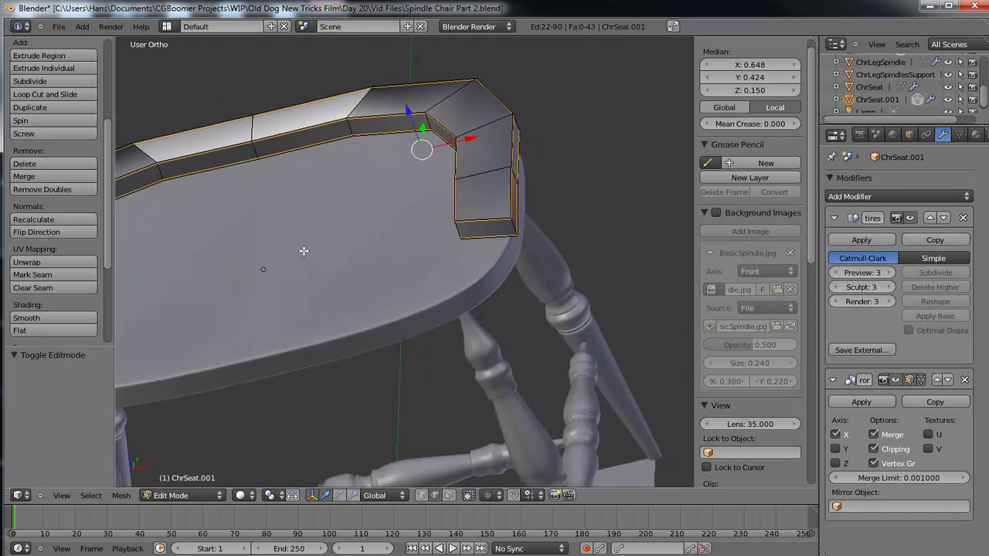
scroll(380, 322, up, 3)
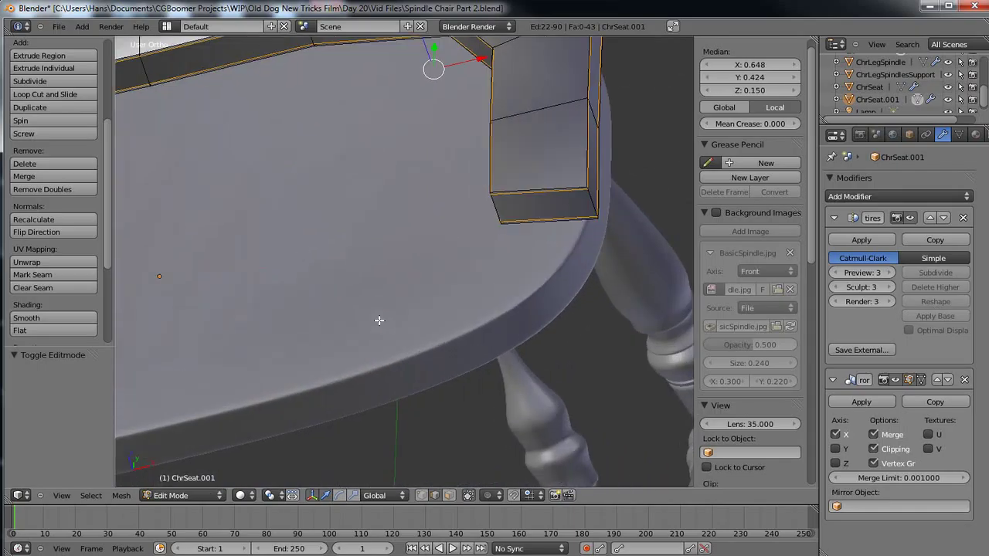
alt+right_click(532, 223)
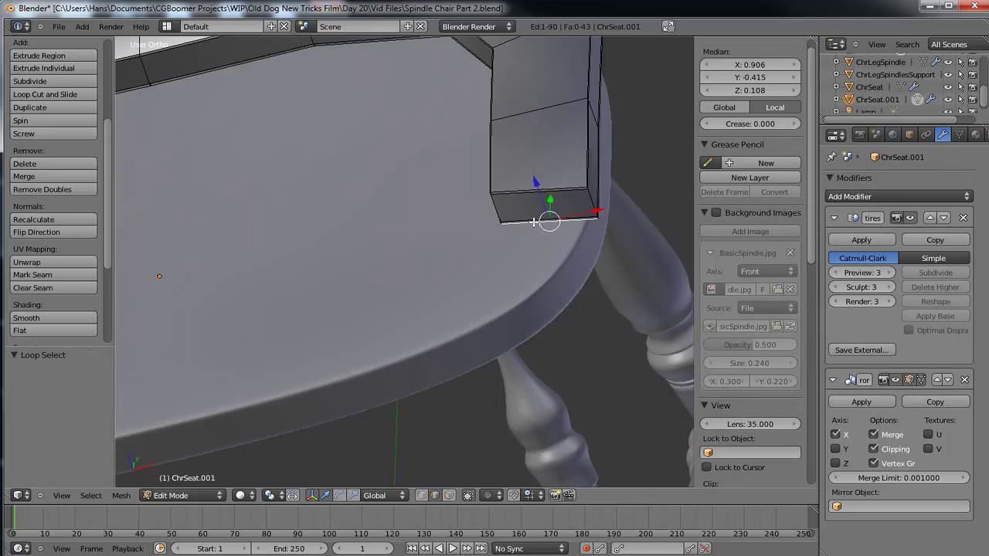
alt+shift+right_click(534, 220)
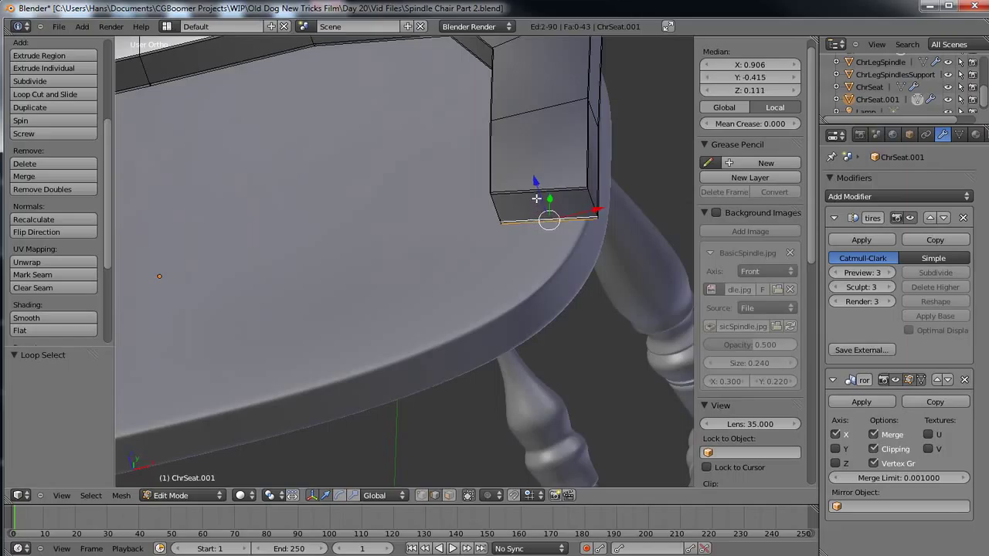
alt+shift+right_click(532, 189)
alt+shift+right_click(510, 192)
- In top view, straighten the rim's end by scaling the selected edges to 0 along Y
middle_drag(384, 209, 418, 344)
scroll(417, 344, up, 6)
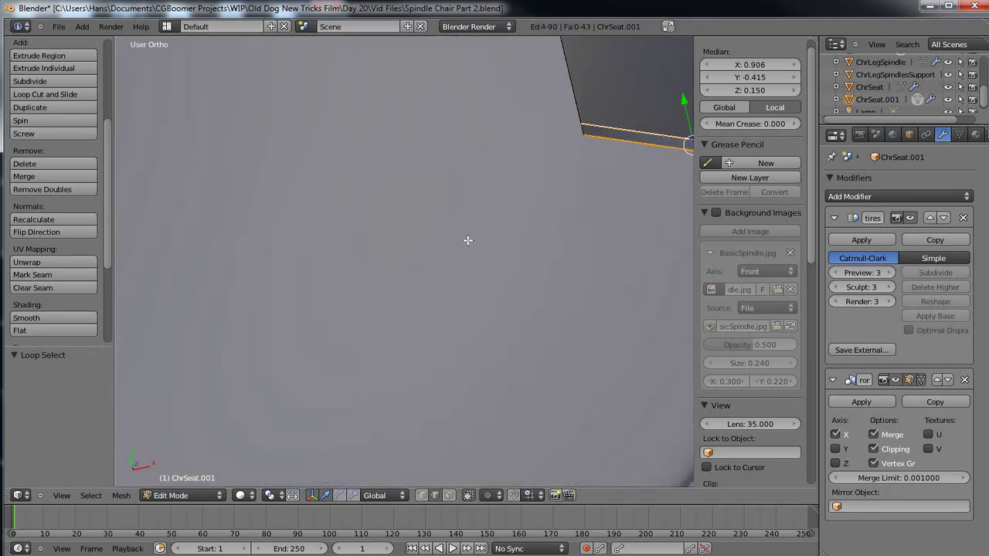
scroll(468, 240, down, 3)
scroll(468, 236, up, 3)
shift+middle_drag(466, 223, 257, 319)
scroll(258, 319, down, 3)
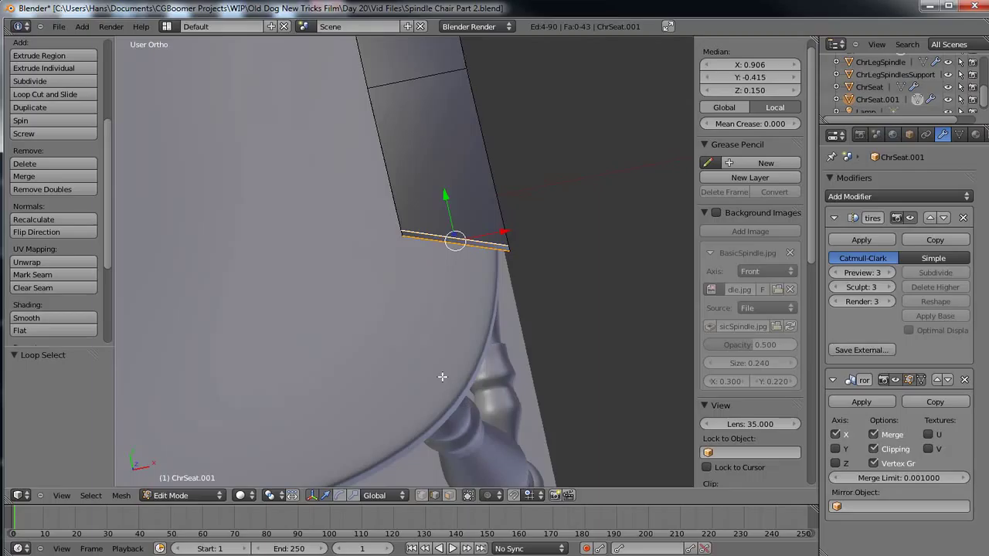
key(KP_7)
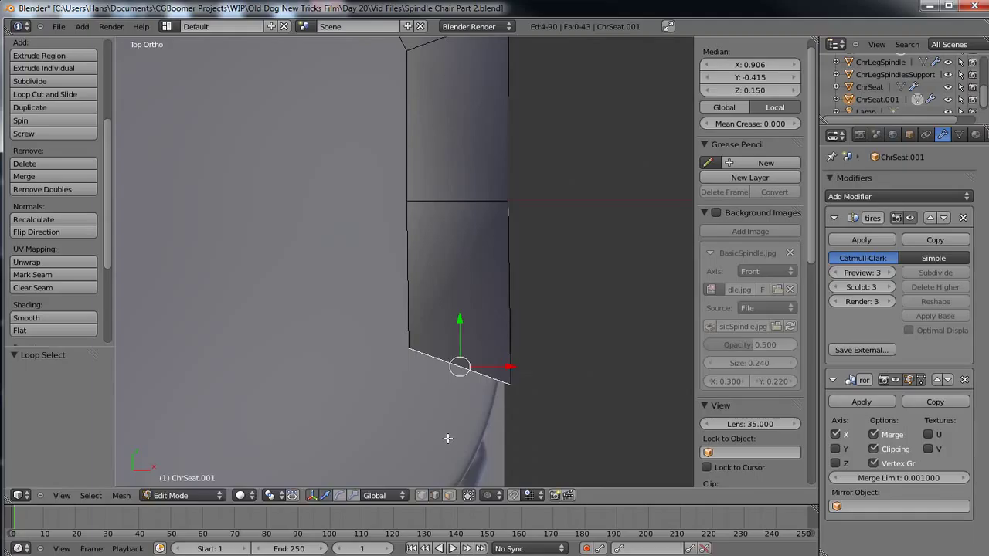
key(s)
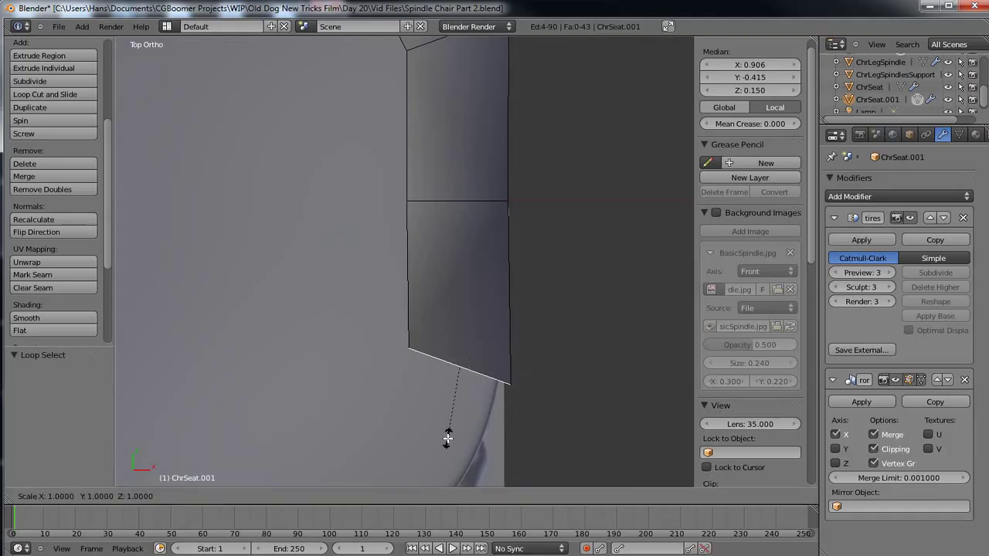
key(y)
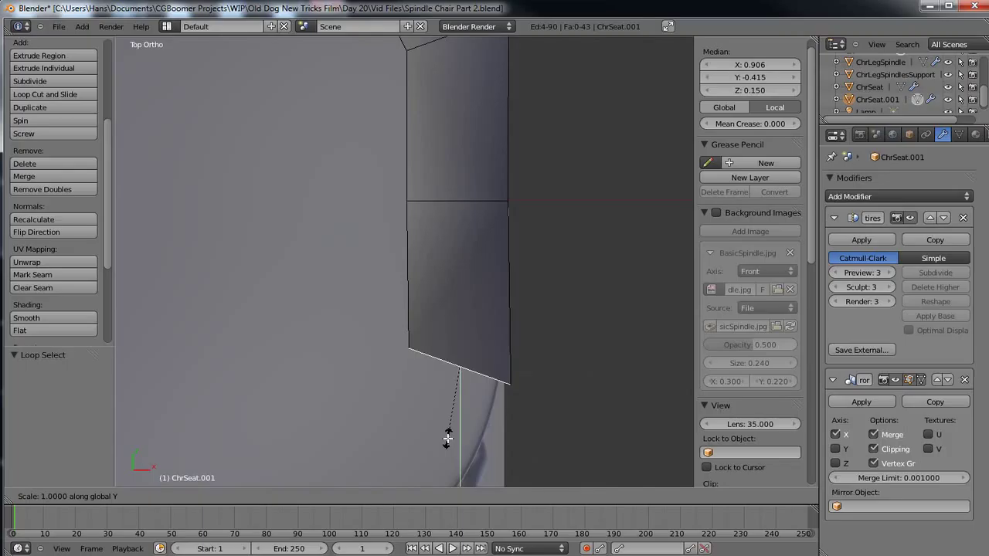
text(0)
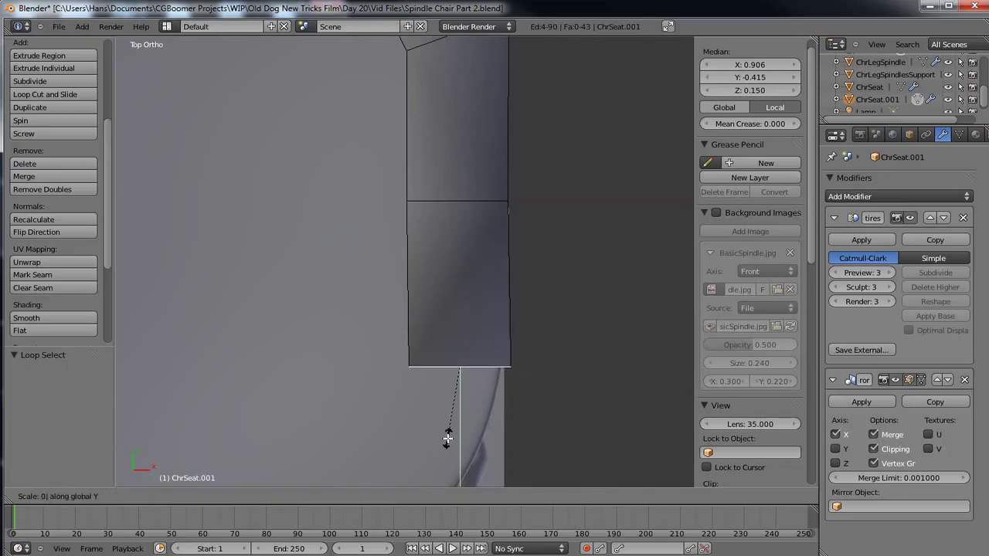
key(Return)
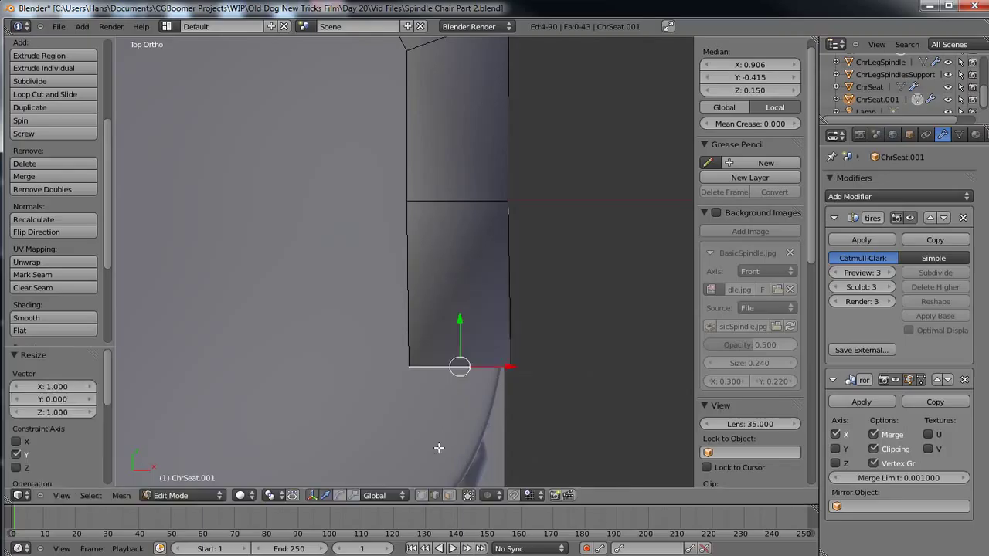
- Return to Object Mode and examine the rim's straightened ends from above and at an angle, comparing them with the mesh cage
middle_drag(440, 450, 434, 370)
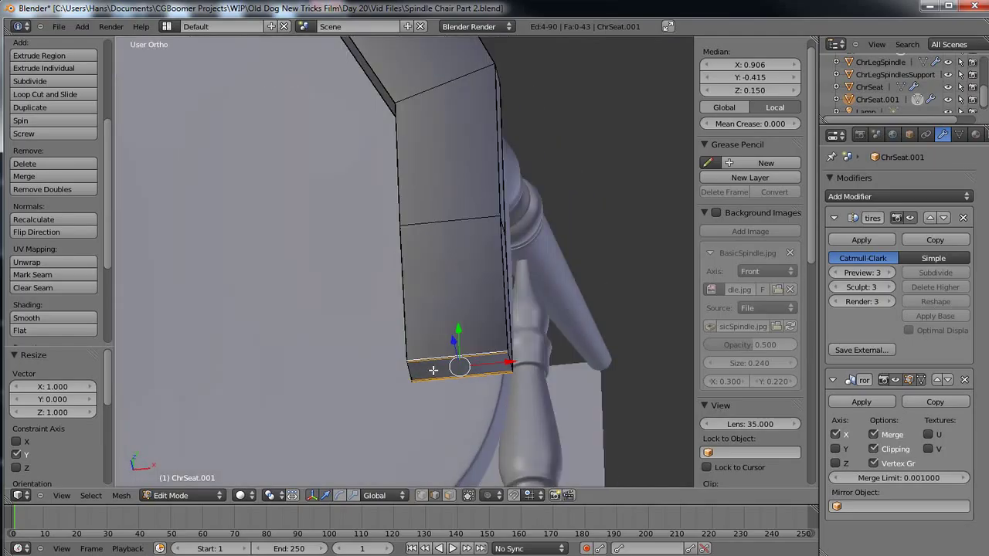
key(Tab)
mouse_move(434, 397)
middle_down()
mouse_move(448, 452)
mouse_move(433, 390)
mouse_move(428, 406)
middle_up()
scroll(422, 407, up, 2)
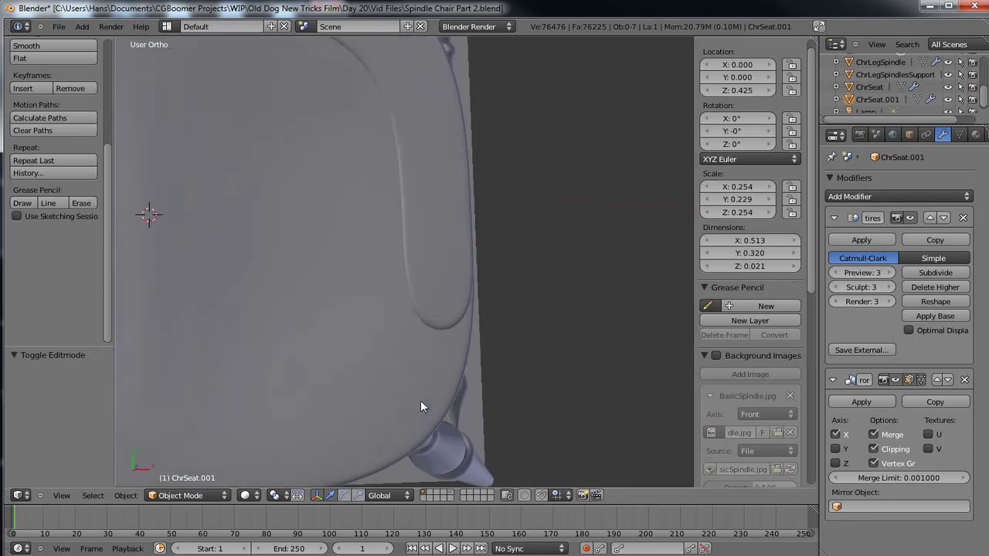
scroll(421, 408, down, 3)
scroll(403, 336, down, 3)
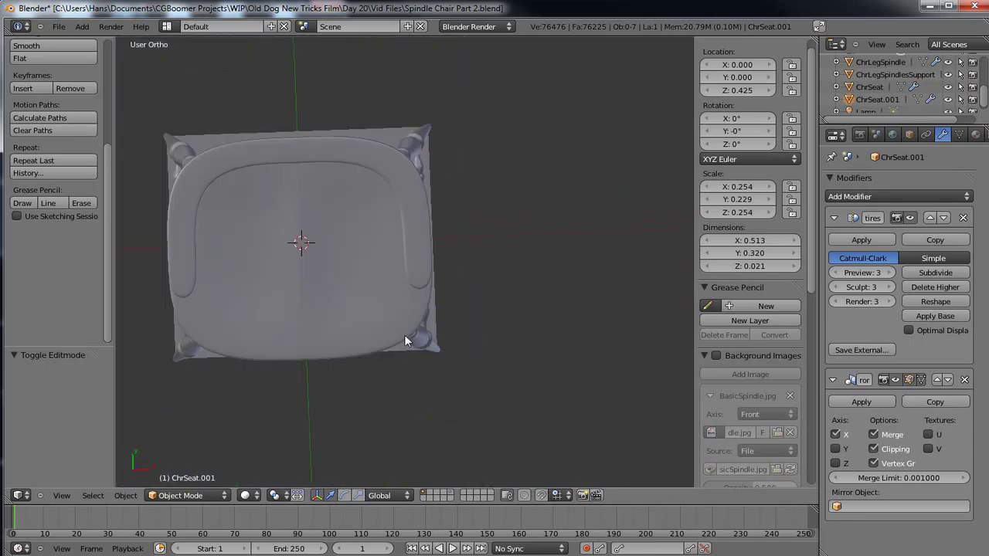
middle_drag(443, 327, 388, 263)
scroll(351, 388, up, 2)
scroll(390, 357, up, 2)
scroll(390, 362, down, 2)
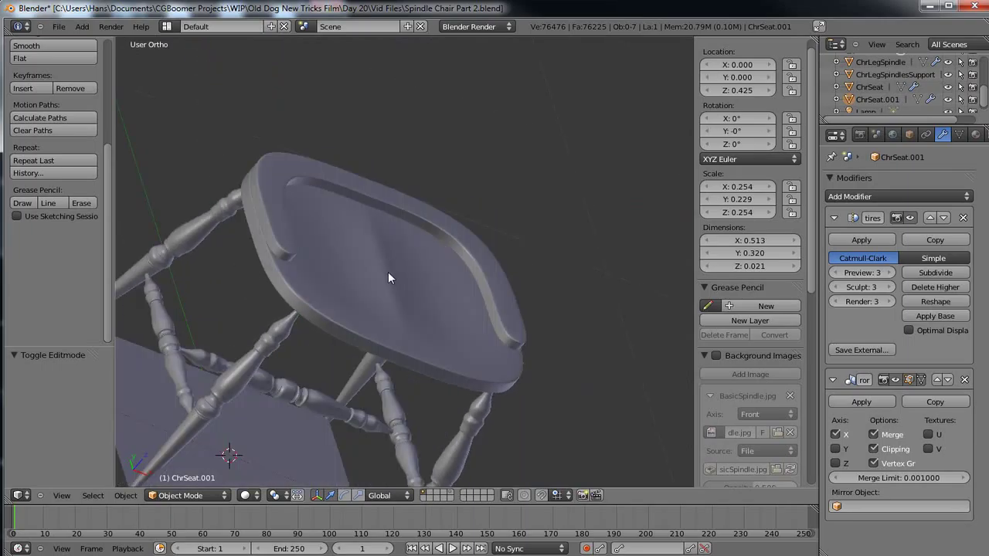
key(Tab)
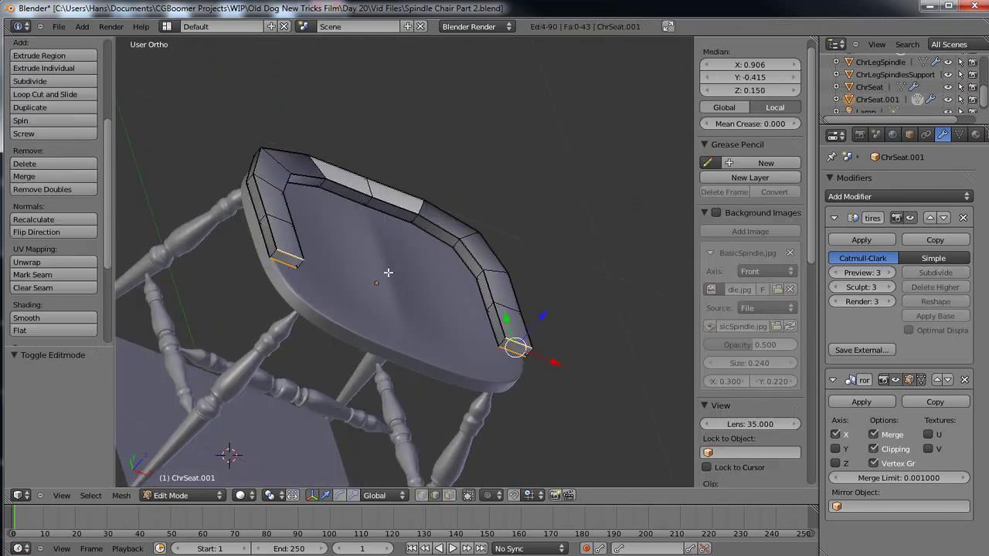
key(Tab)
- Select the seat object and, in Edit Mode, select the two adjoining centre-line edges in the middle of its top surface
right_click(394, 336)
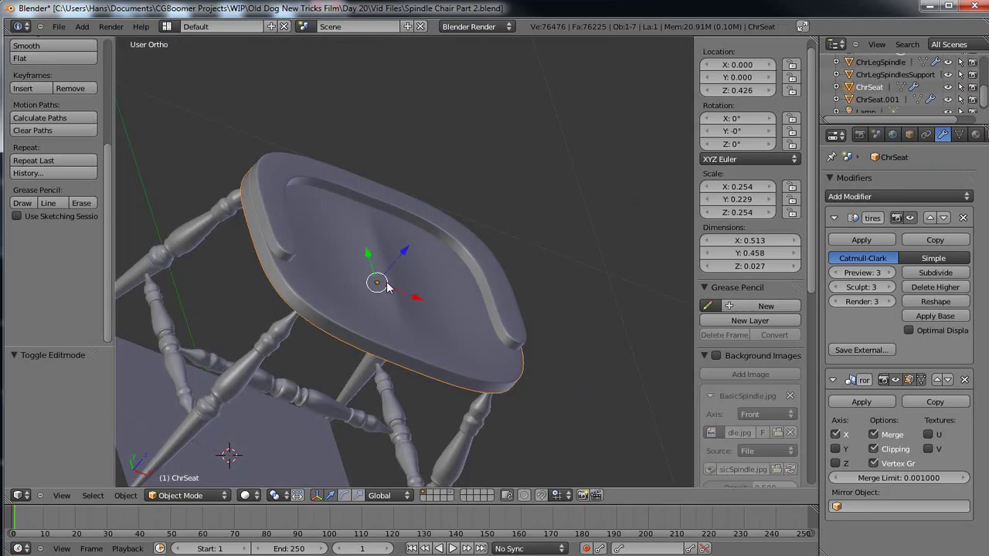
key(Tab)
middle_drag(381, 333, 377, 348)
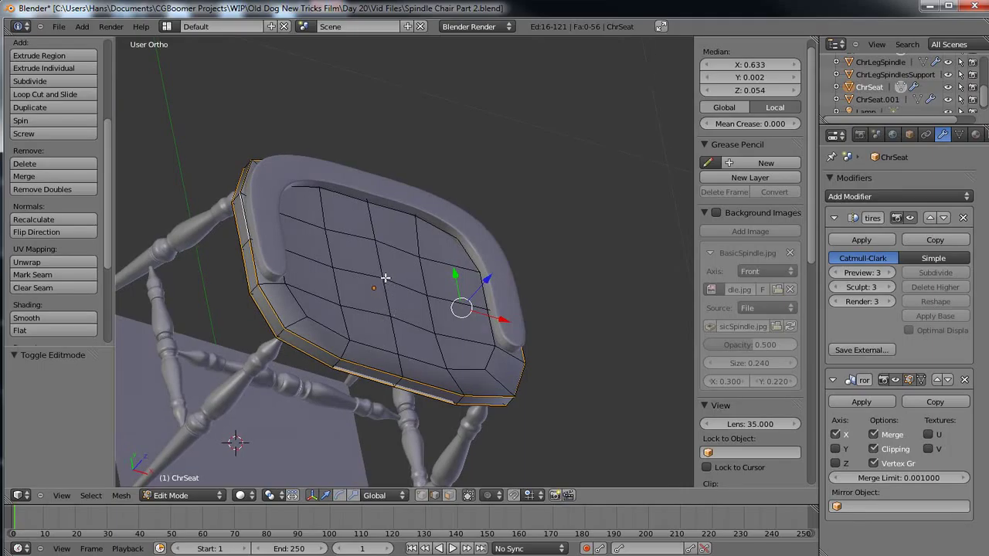
right_click(386, 278)
right_click(386, 296)
shift+right_click(384, 267)
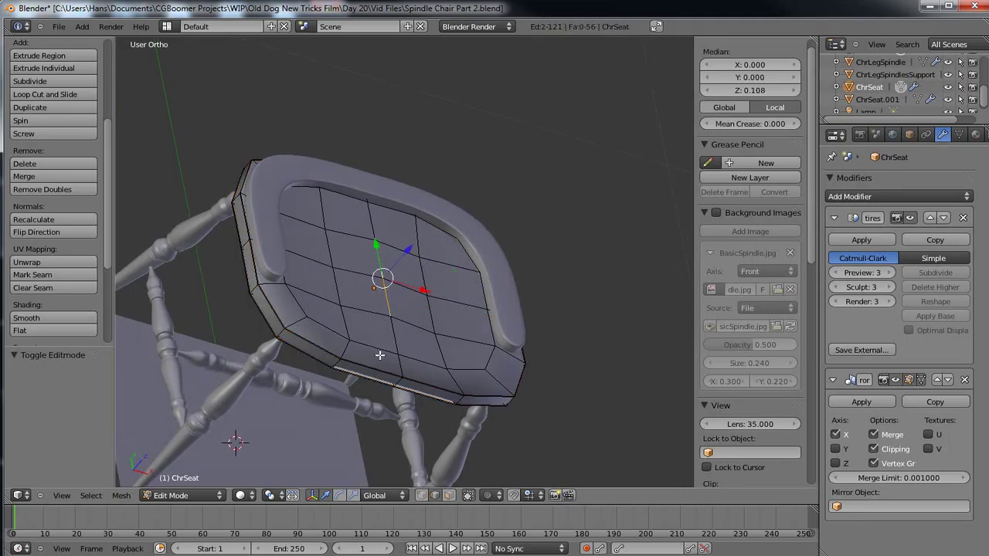
- Lower the two selected centre edges along Z to a median of about 0.092 and return to Object Mode
middle_drag(385, 354, 396, 311)
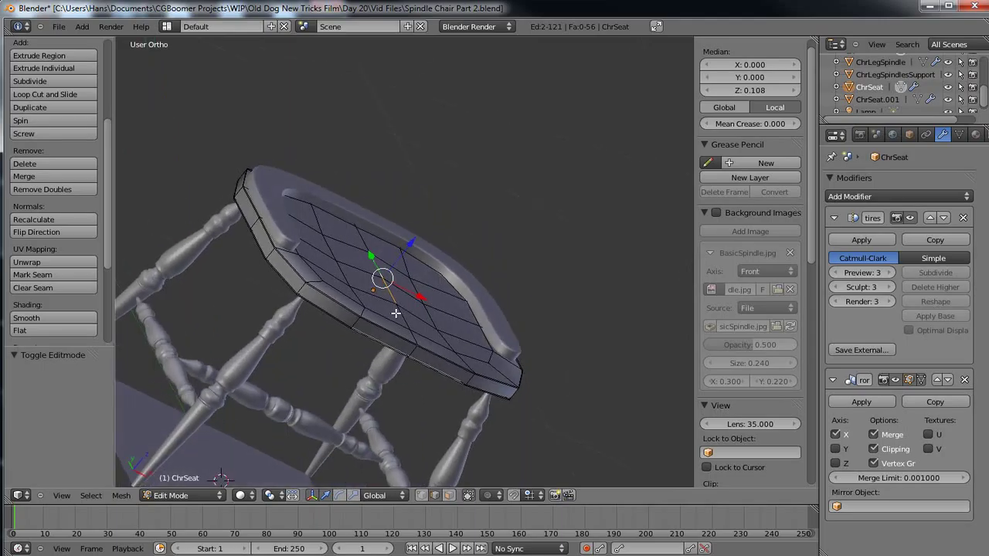
key(g)
key(z)
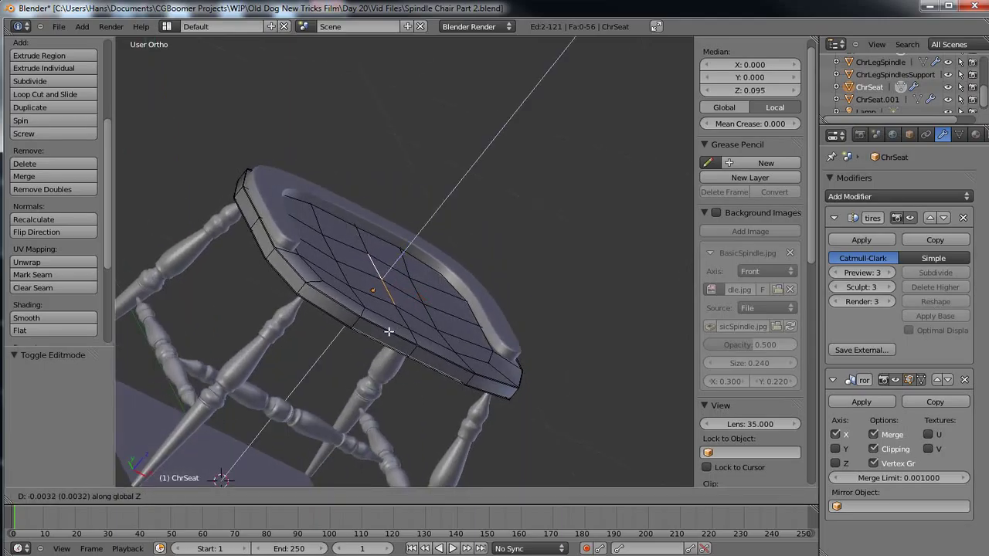
click(387, 334)
middle_drag(386, 335, 376, 365)
key(Tab)
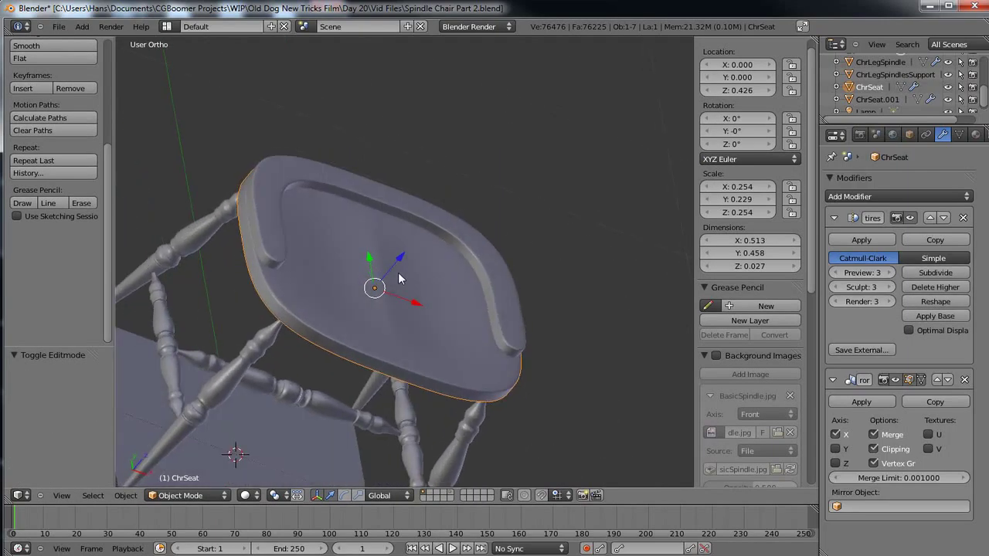
- Examine the seat's hollow and the rim from several angles, comparing both mesh cages with the smoothed shapes from above
middle_drag(371, 325, 410, 267)
middle_drag(391, 318, 287, 399)
middle_drag(459, 352, 434, 442)
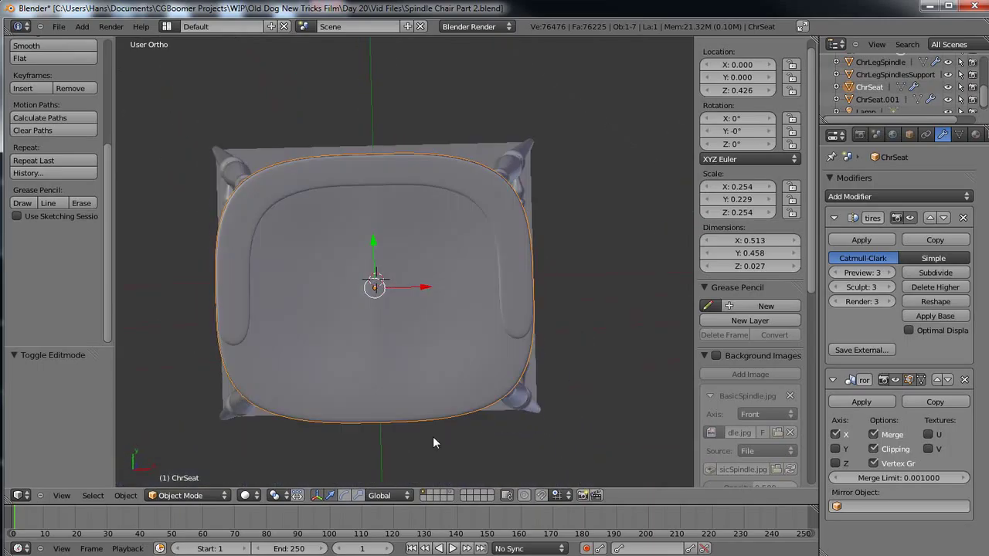
key(Tab)
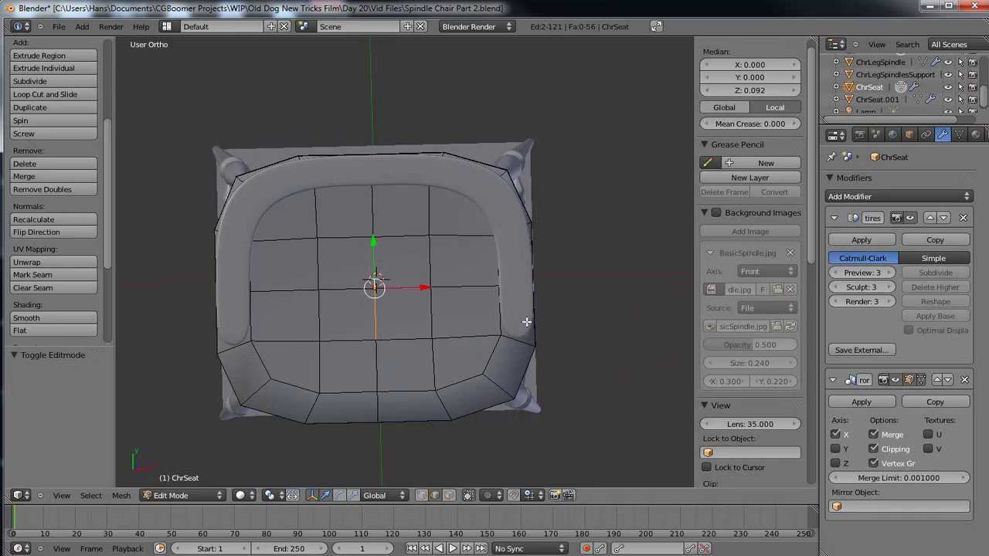
key(Tab)
right_click(521, 334)
key(Tab)
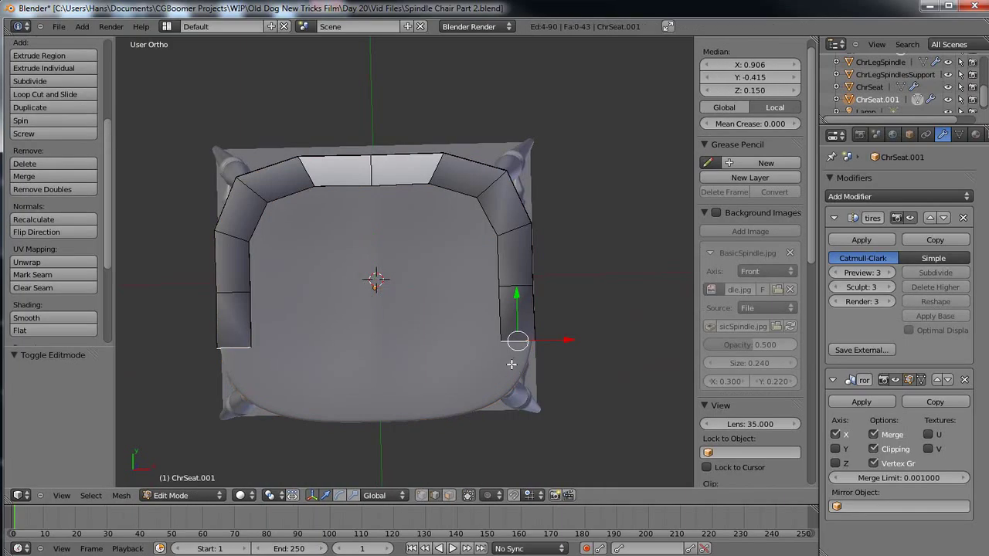
scroll(513, 365, up, 3)
shift+middle_drag(510, 376, 430, 324)
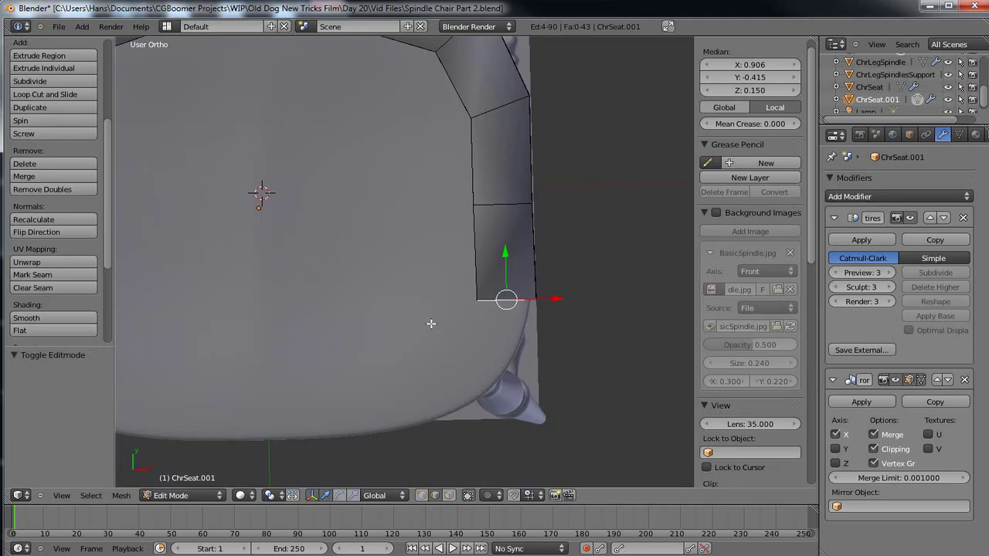
key(Tab)
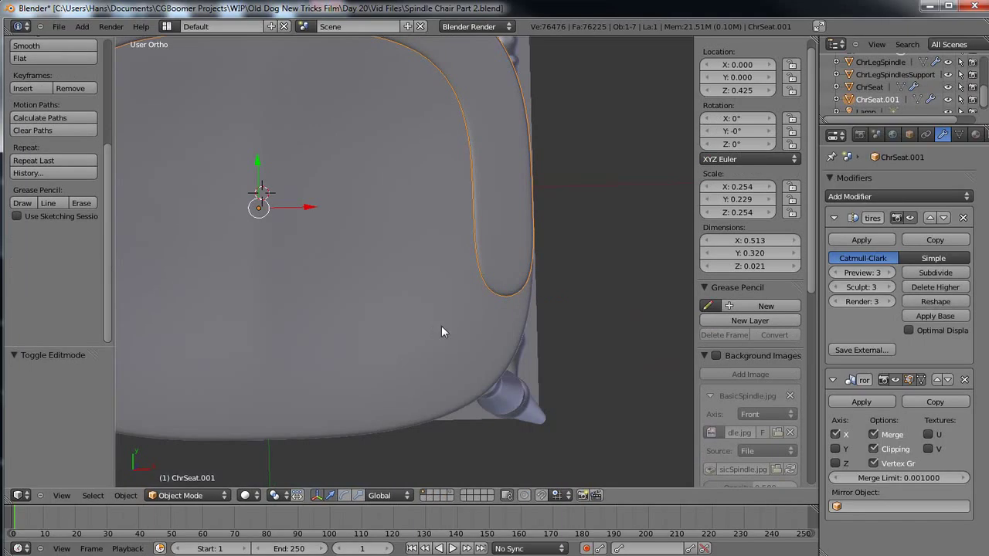
scroll(485, 320, down, 5)
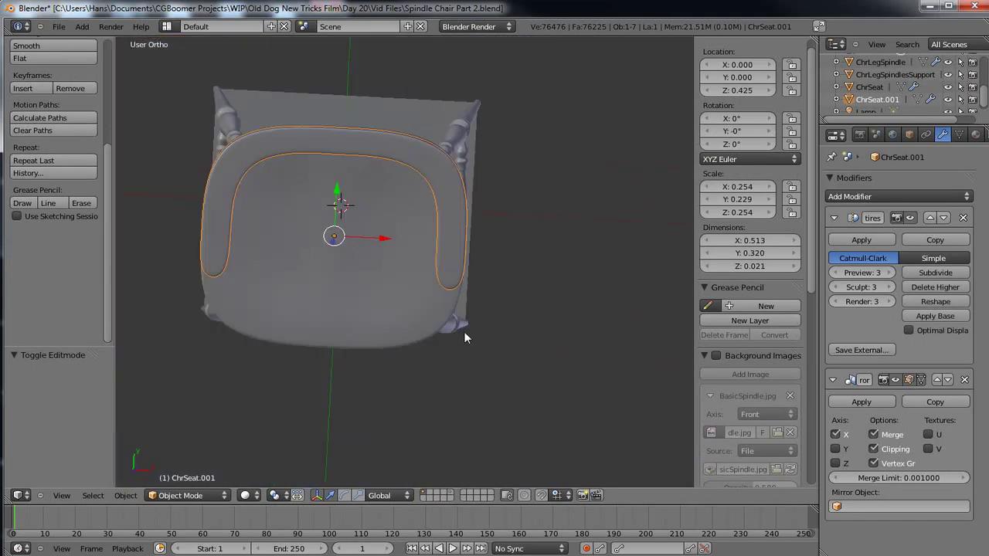
- Select the seat object beneath the rim and enter Edit Mode to work on its back side
middle_drag(446, 332, 324, 381)
middle_drag(624, 185, 371, 296)
middle_drag(322, 268, 122, 313)
middle_drag(284, 300, 369, 323)
middle_drag(265, 216, 390, 280)
right_click(397, 279)
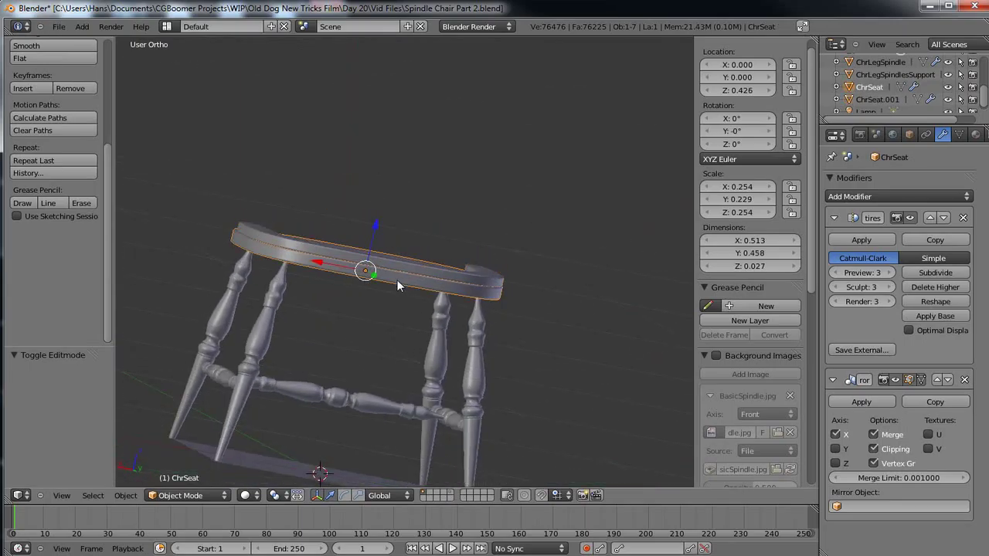
middle_drag(359, 303, 329, 328)
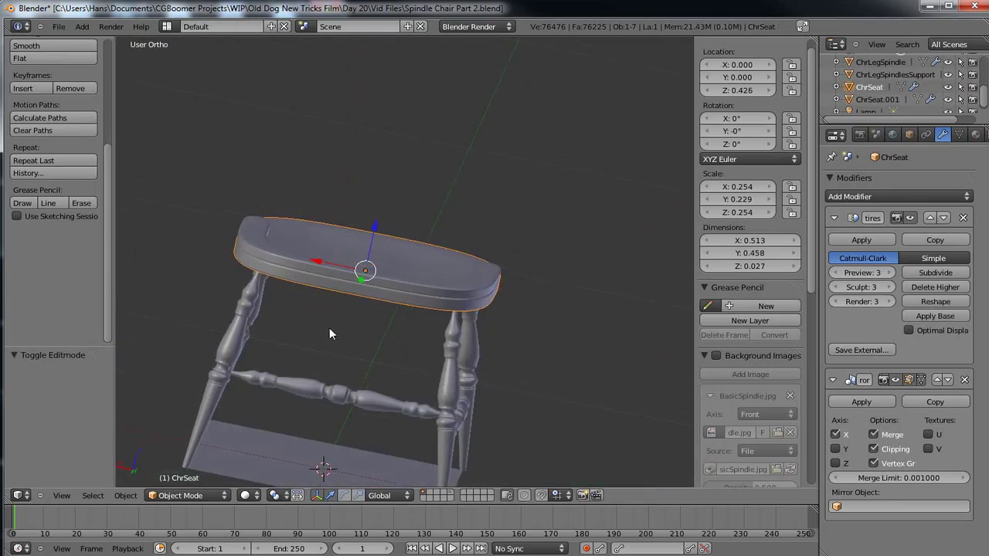
key(Tab)
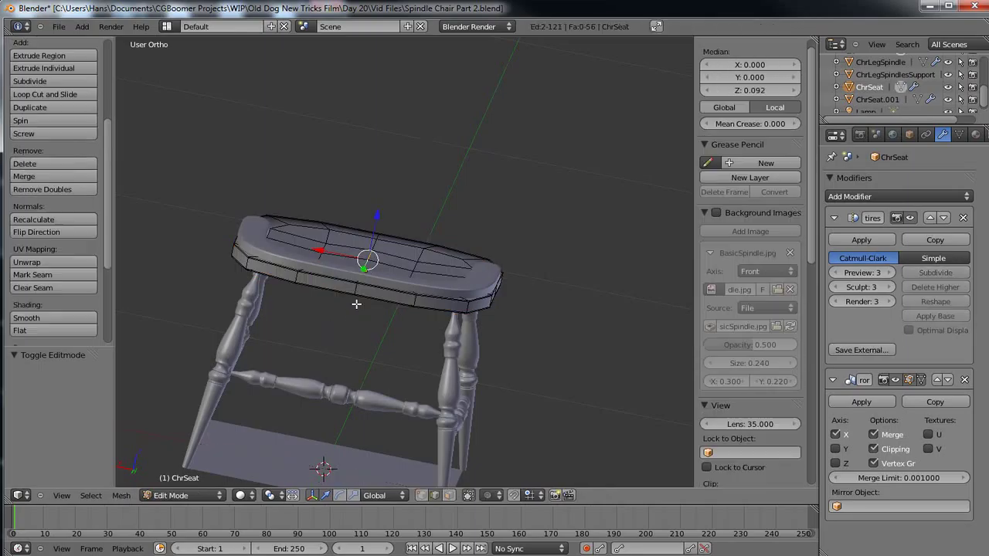
- Select the short vertical centre edge on the seat's back side and snap the 3D cursor to it
scroll(345, 340, up, 4)
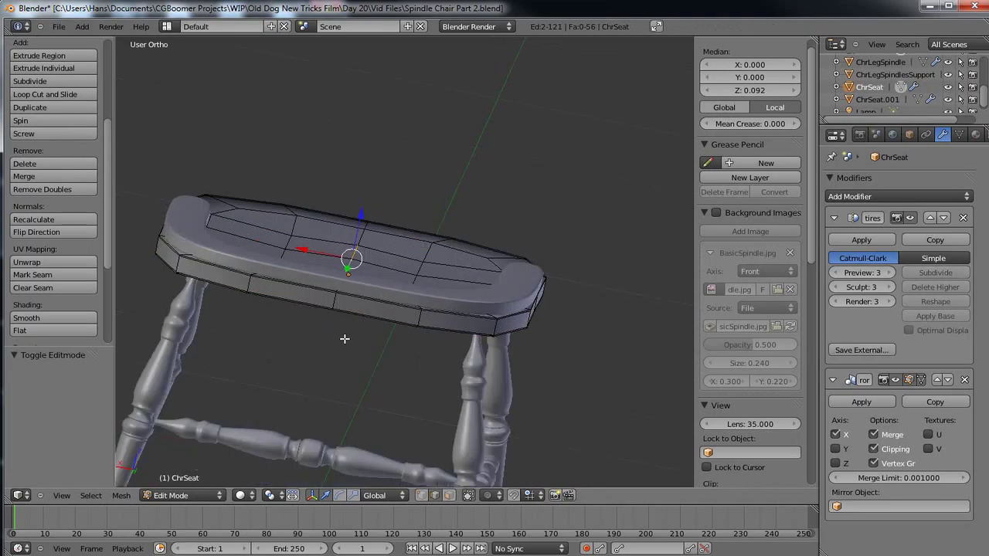
middle_drag(344, 354, 392, 299)
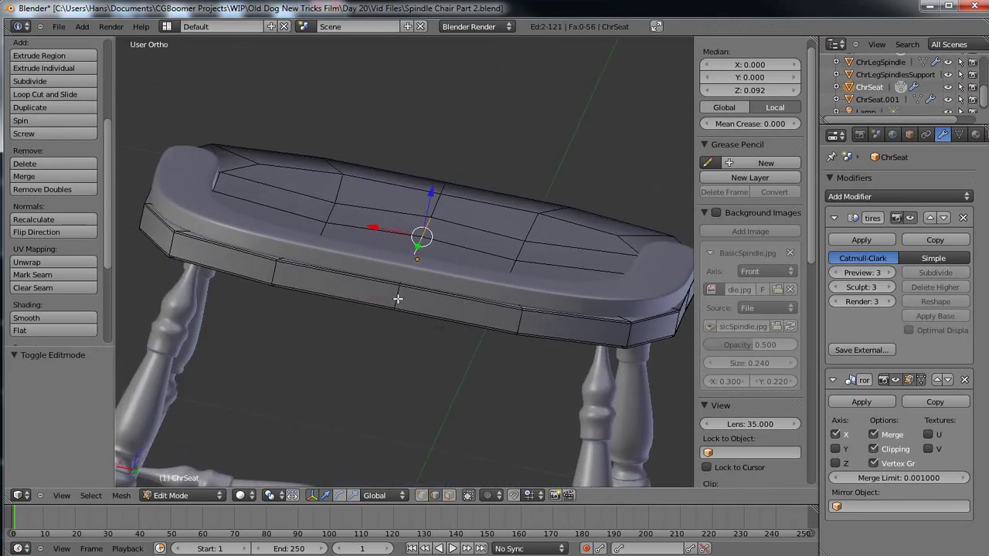
right_click(398, 298)
middle_drag(397, 298, 376, 368)
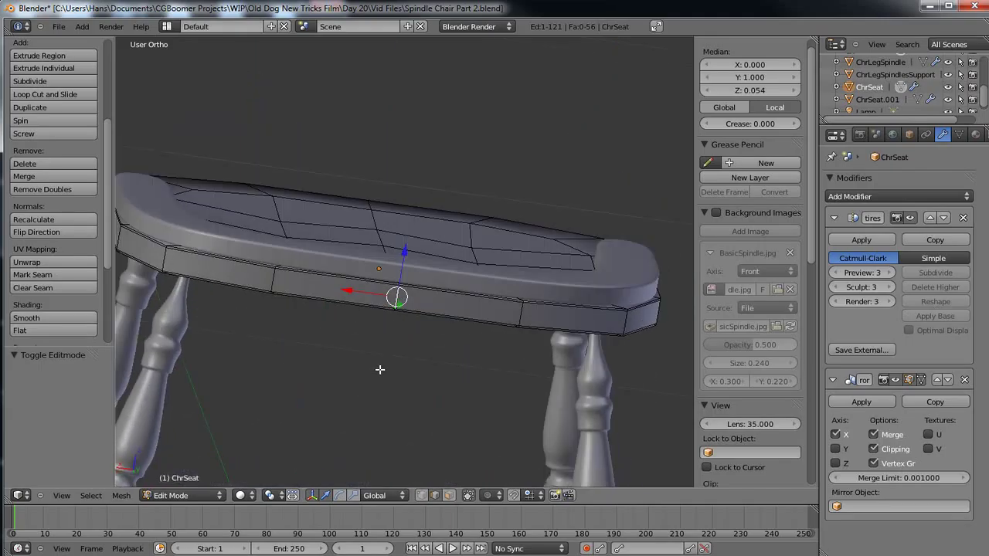
key(shift+s)
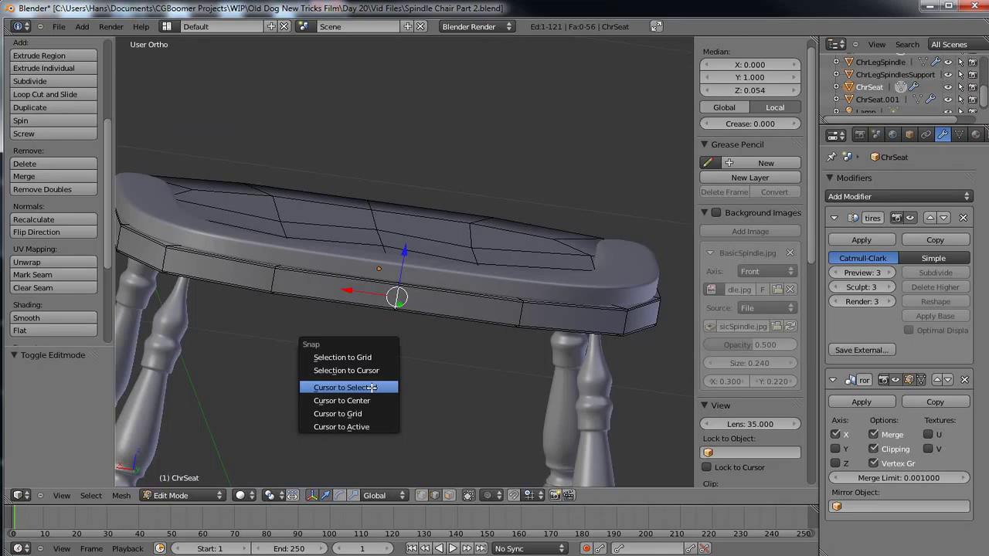
click(372, 387)
middle_drag(388, 388, 364, 402)
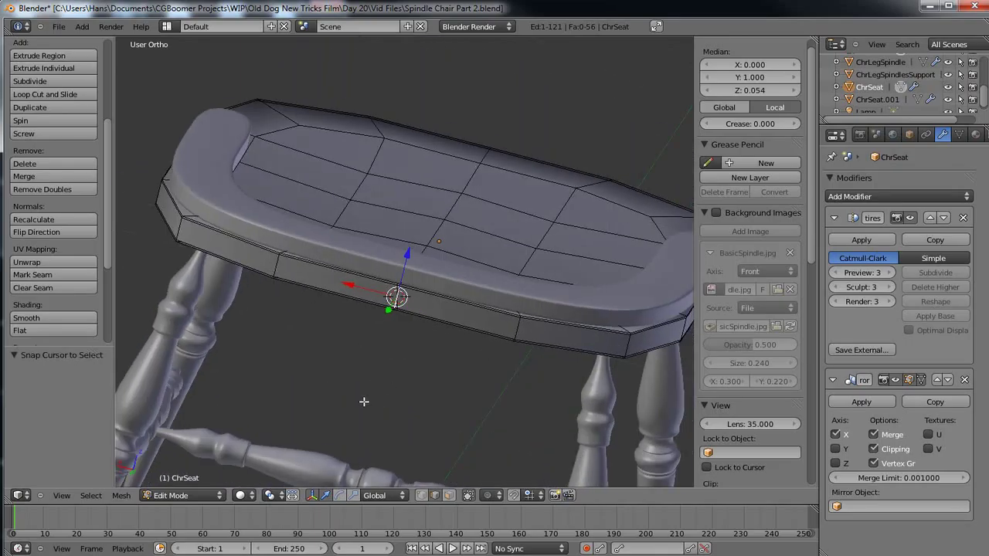
middle_drag(452, 406, 484, 379)
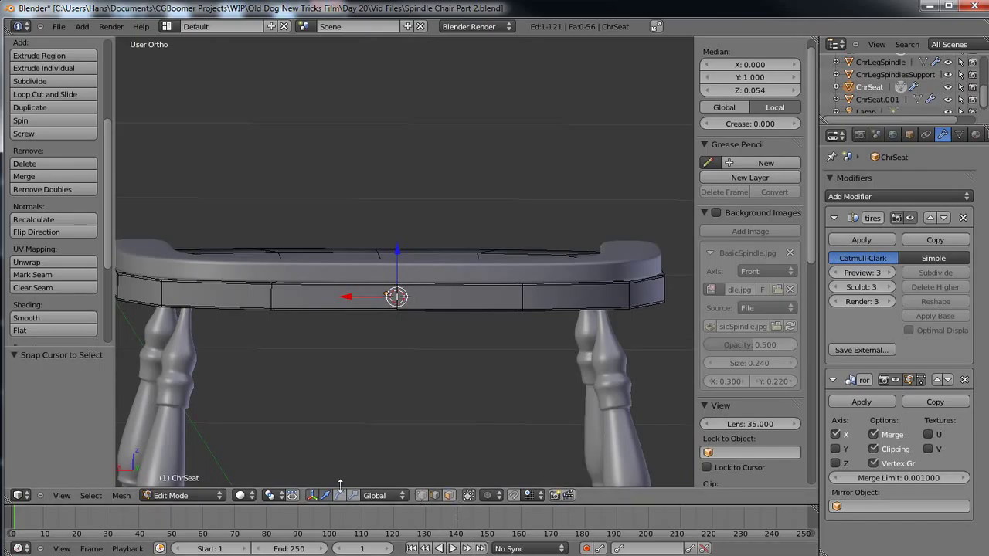
- Return to Object Mode, show the layer with the chair's block-out volume and switch to the back orthographic view
key(Tab)
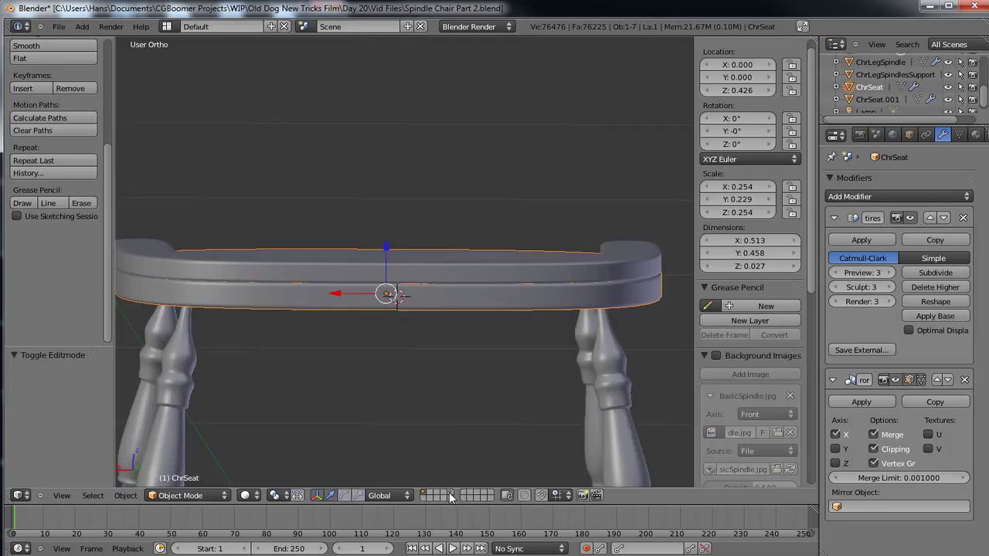
scroll(405, 418, up, 5)
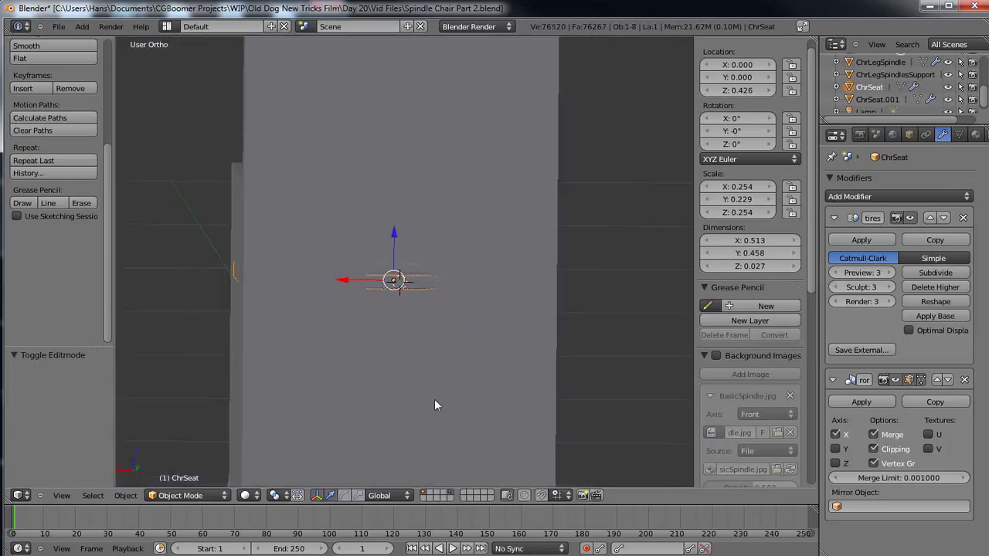
key(ctrl+KP_1)
scroll(432, 404, down, 1)
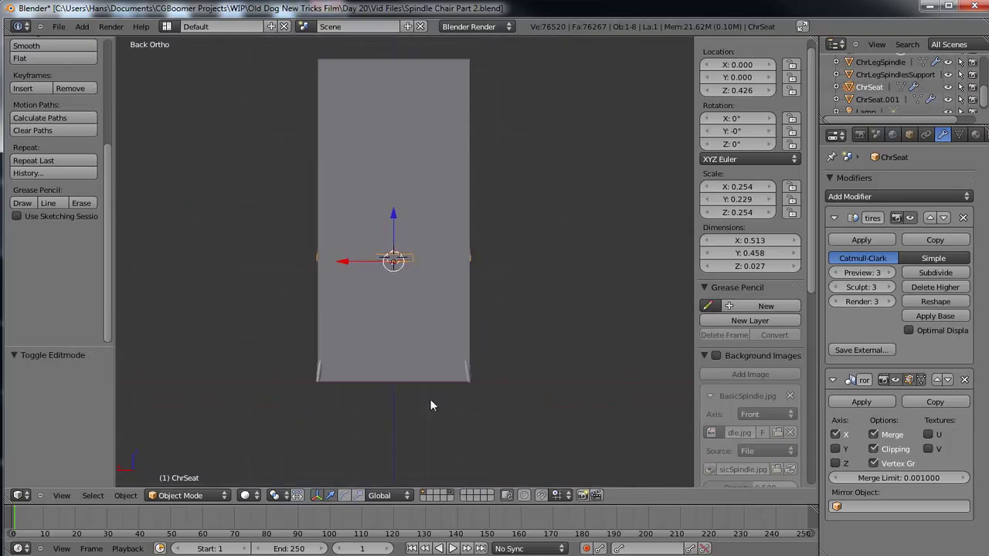
shift+middle_drag(444, 392, 443, 453)
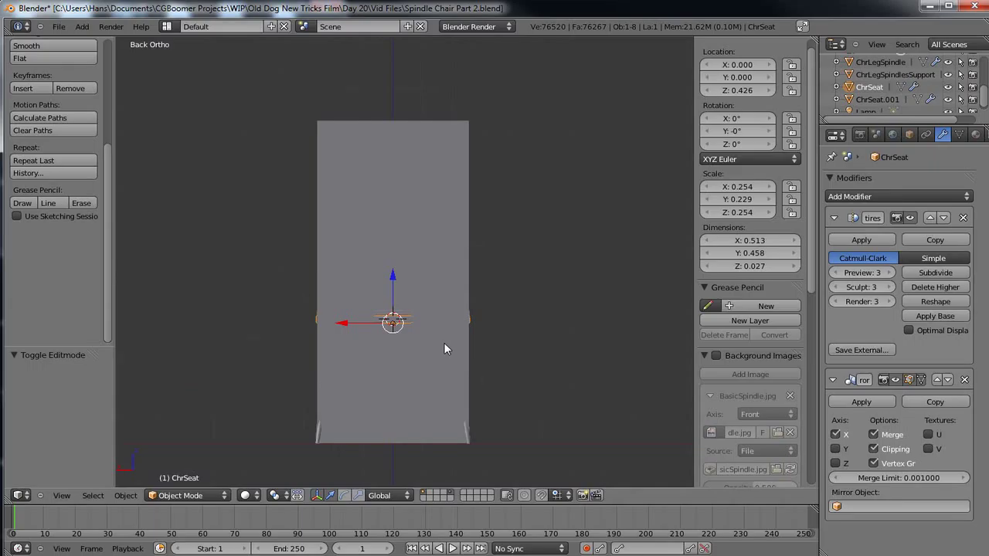
- Add a mesh circle with 16 vertices at the 3D cursor, aligned to the back view
key(shift+a)
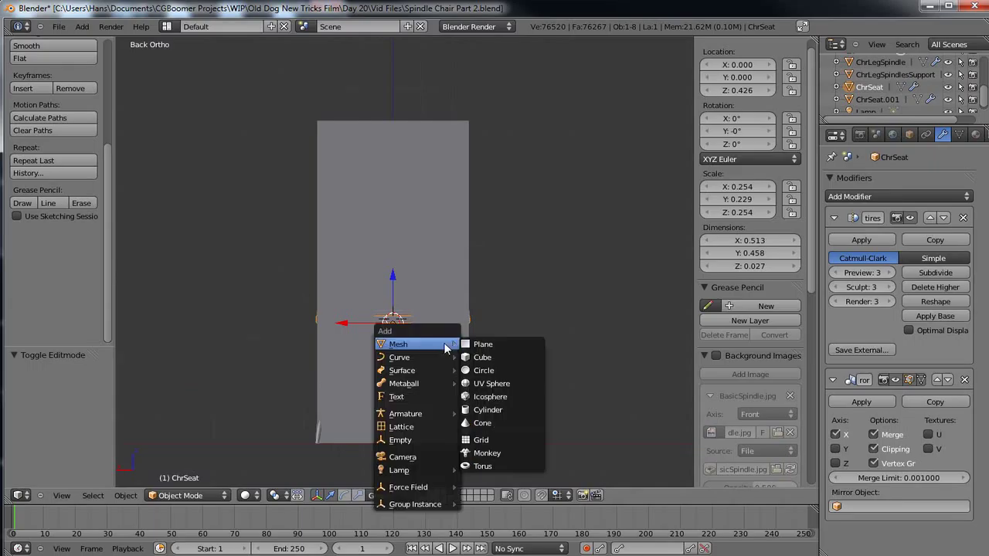
click(495, 372)
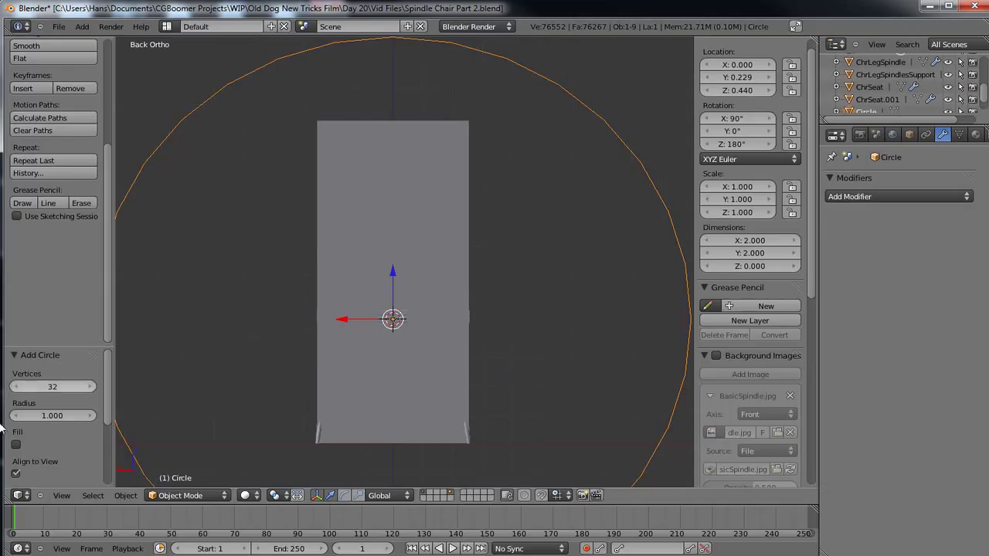
click(58, 387)
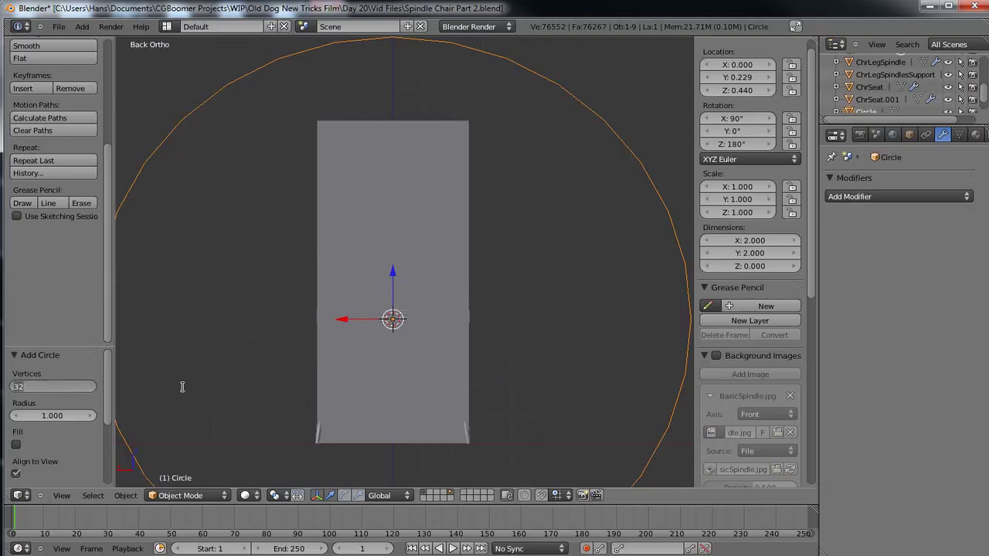
text(16)
key(Return)
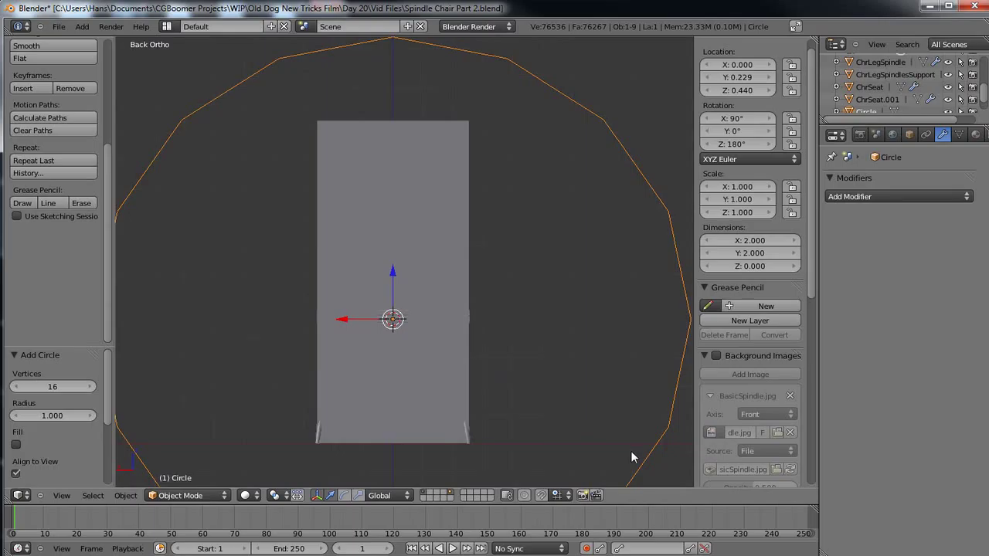
- Scale the circle uniformly to about 0.257 so it matches the width of the block-out's backrest
key(s)
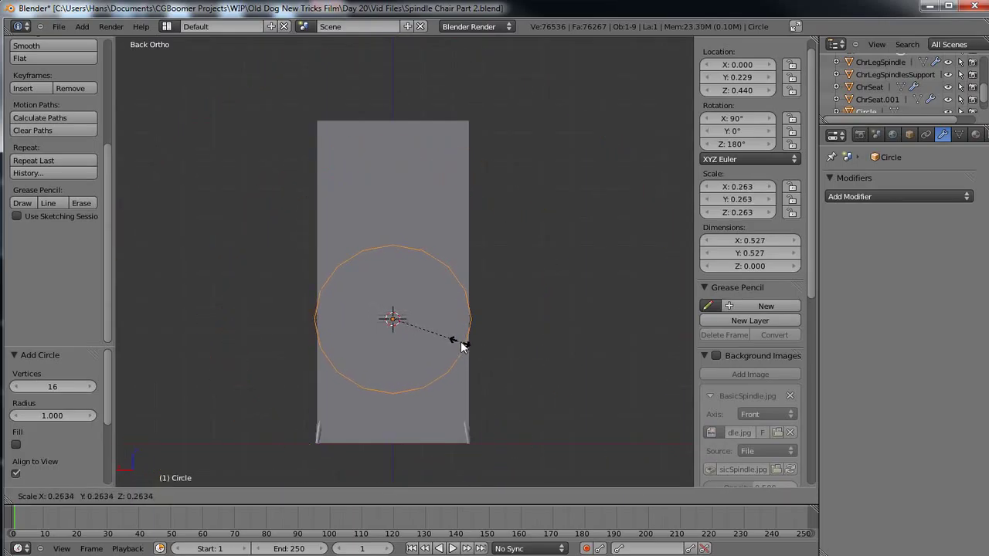
click(457, 342)
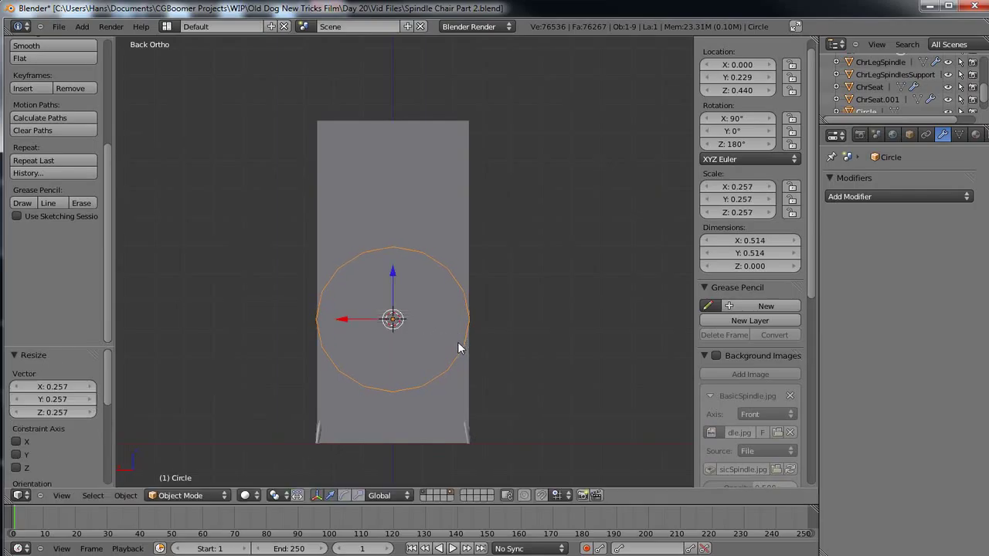
scroll(447, 390, up, 1)
scroll(447, 391, up, 2)
shift+middle_drag(447, 390, 433, 298)
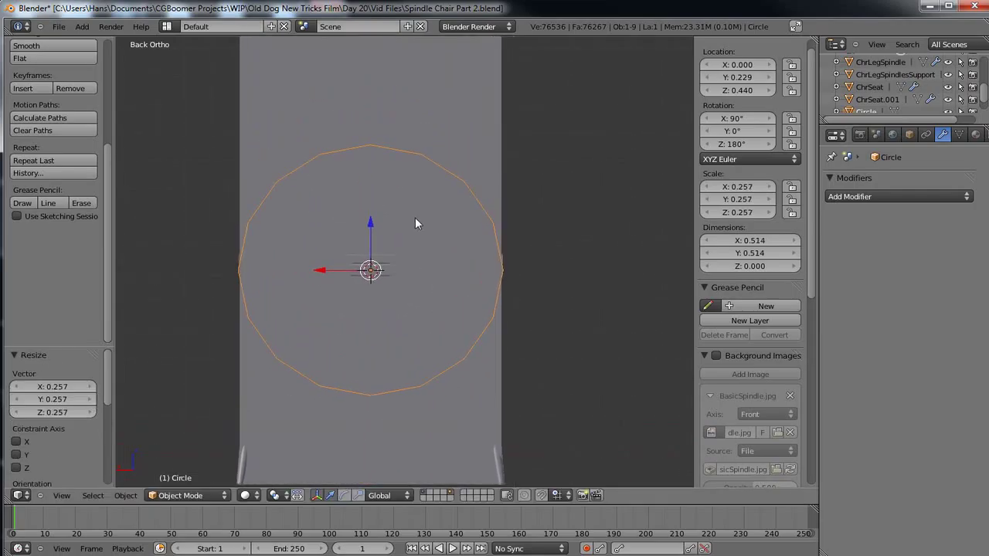
- Move the circle up along Z by about 0.448 so its upper edge meets the top of the block-out's backrest
scroll(395, 296, down, 3)
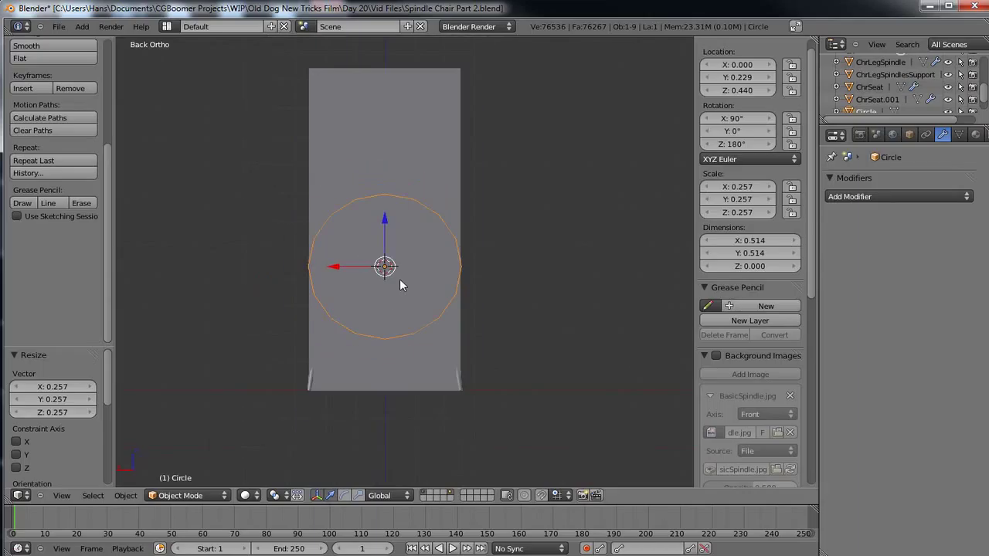
key(g)
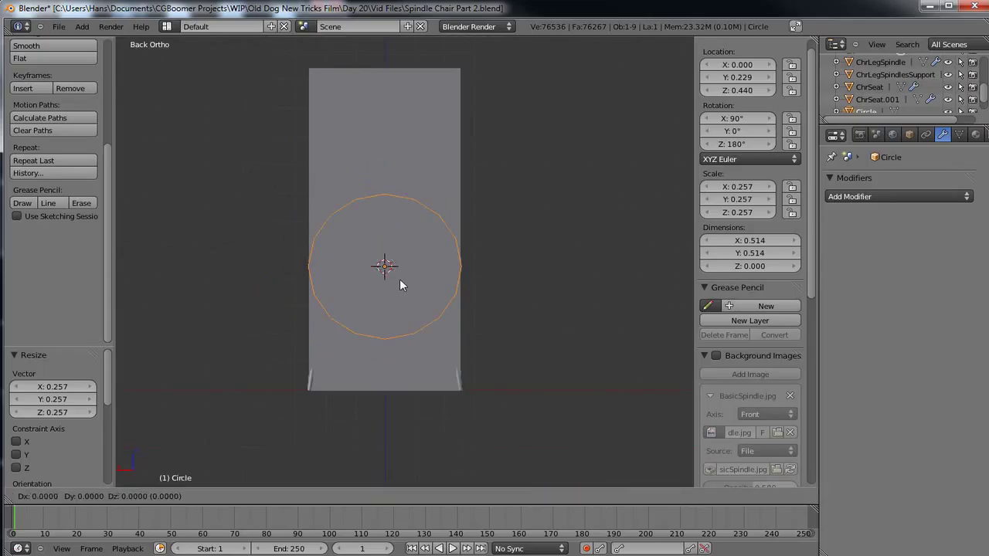
key(z)
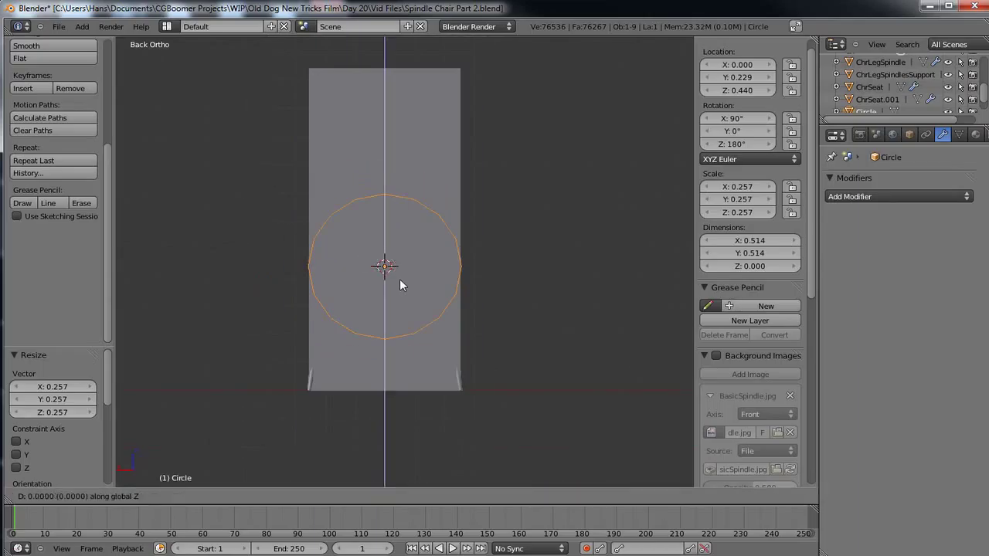
click(410, 152)
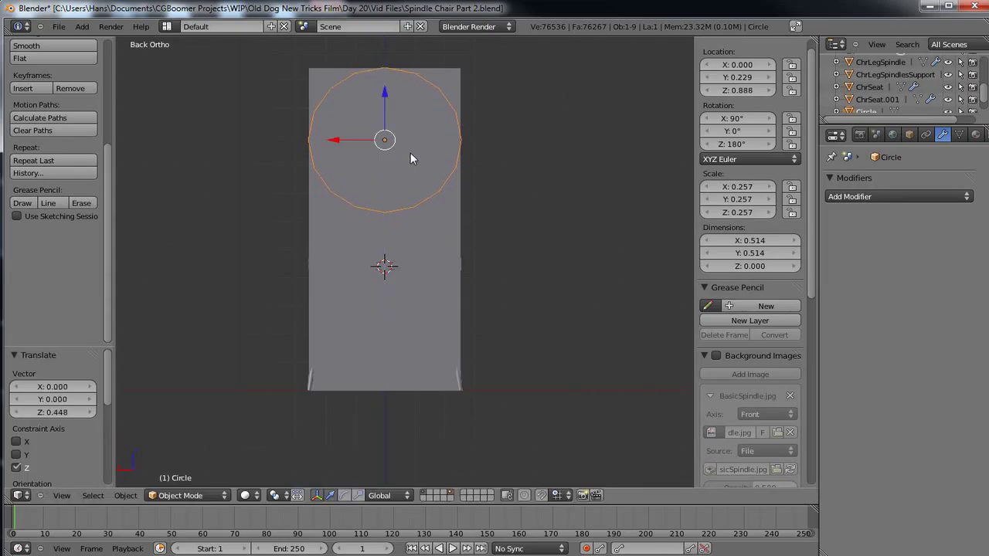
middle_drag(338, 267, 438, 286)
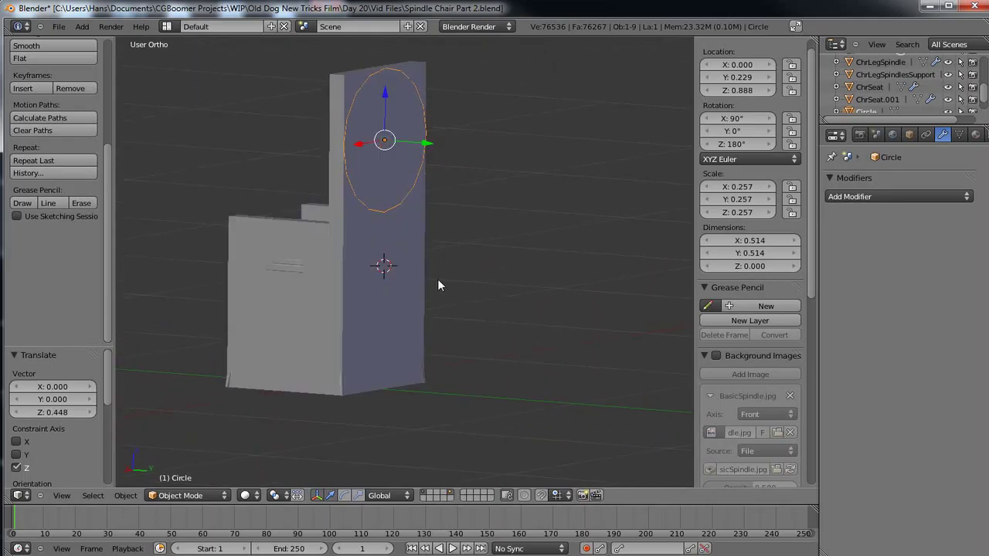
click(453, 493)
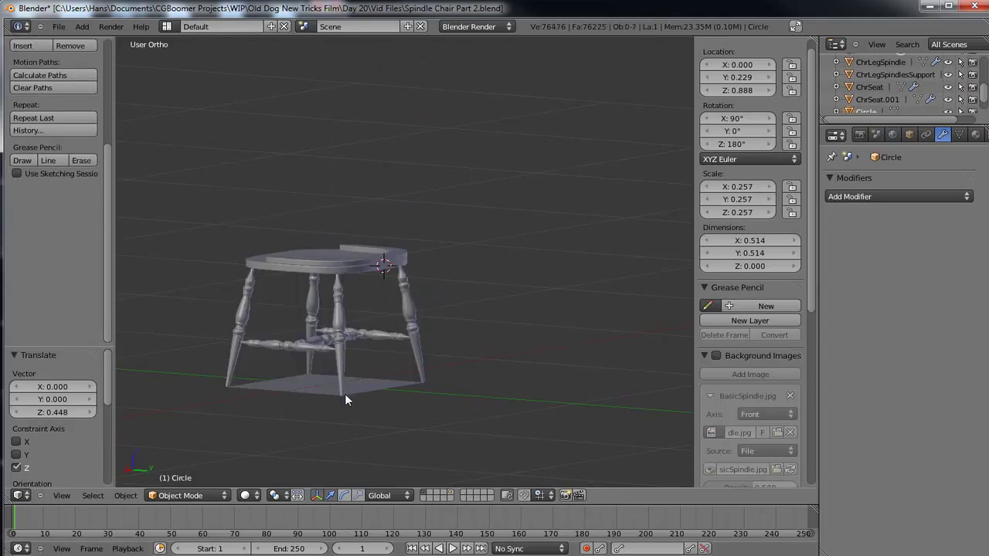
click(448, 498)
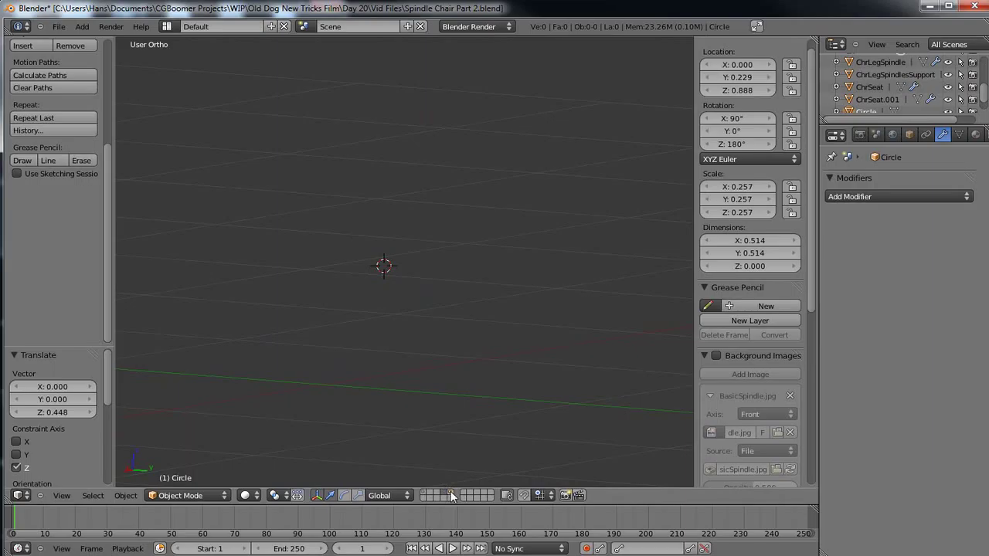
drag(452, 488, 456, 506)
middle_drag(459, 473, 454, 440)
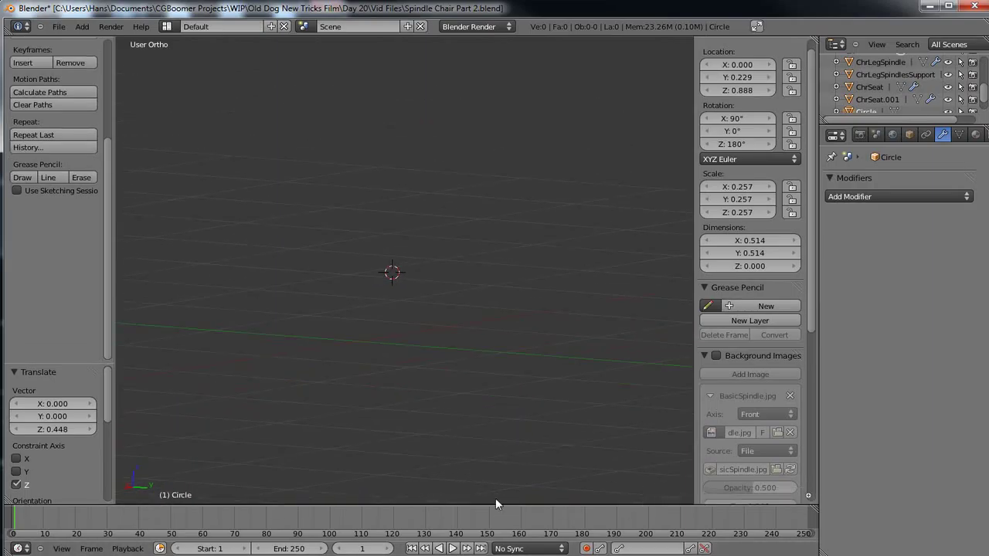
click(950, 9)
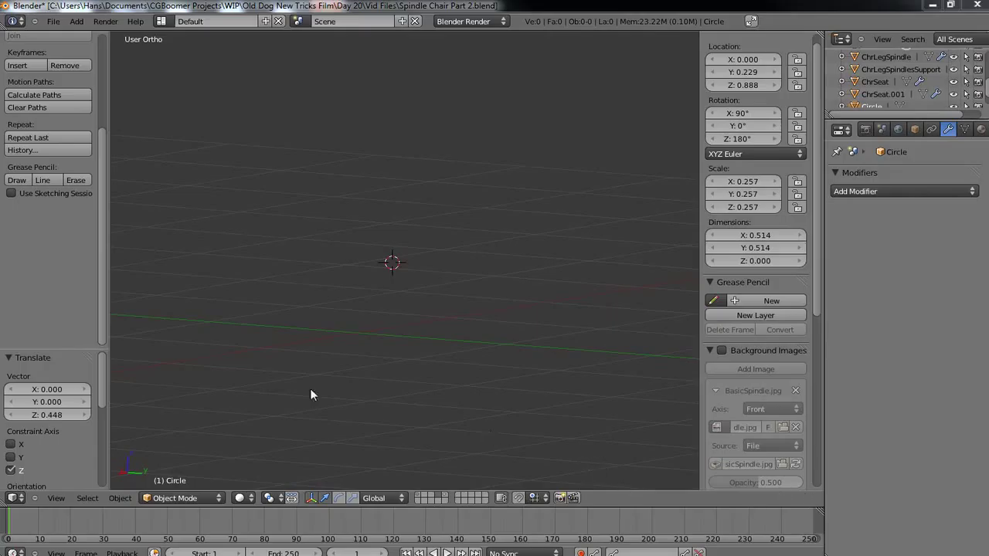
- Move the circle from layer 5 to layer 1 and show only layer 1
shift+click(445, 498)
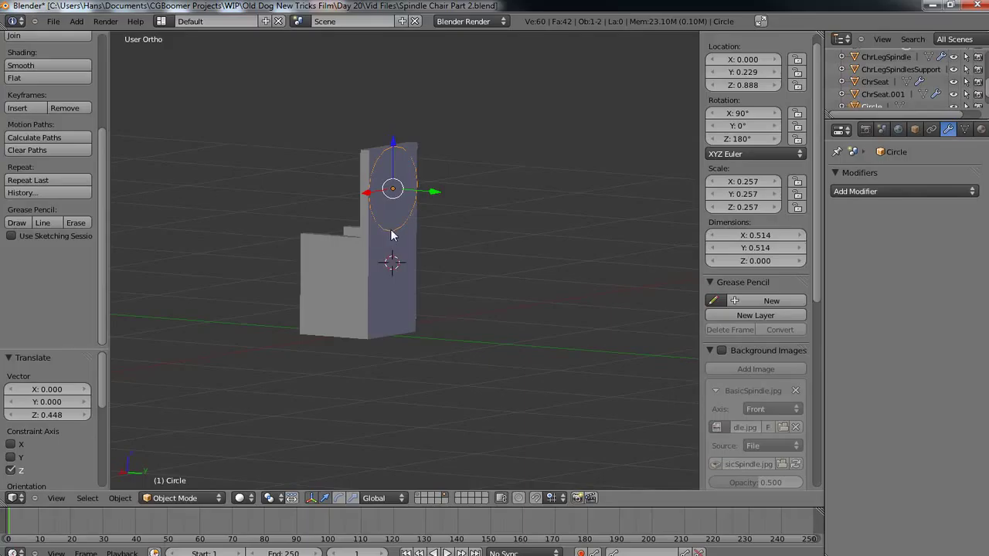
key(m)
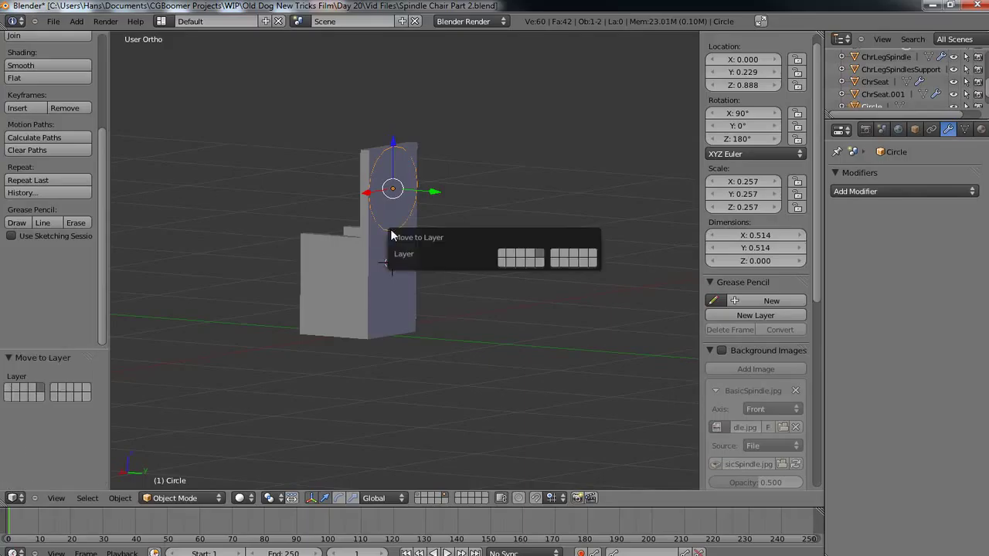
click(503, 256)
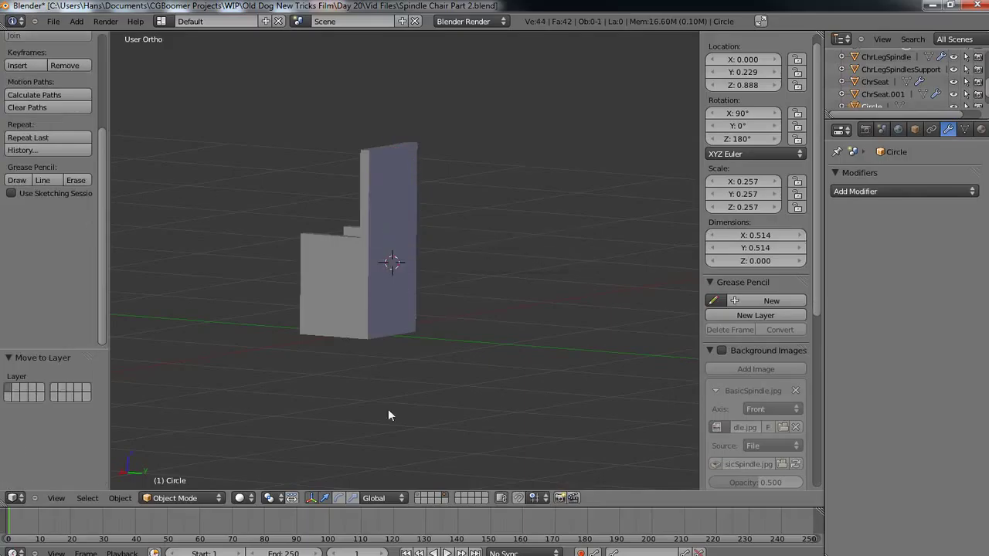
click(418, 497)
- Enter Edit Mode on the circle above the seat with vertex selection active
middle_drag(377, 440, 216, 390)
scroll(334, 358, up, 5)
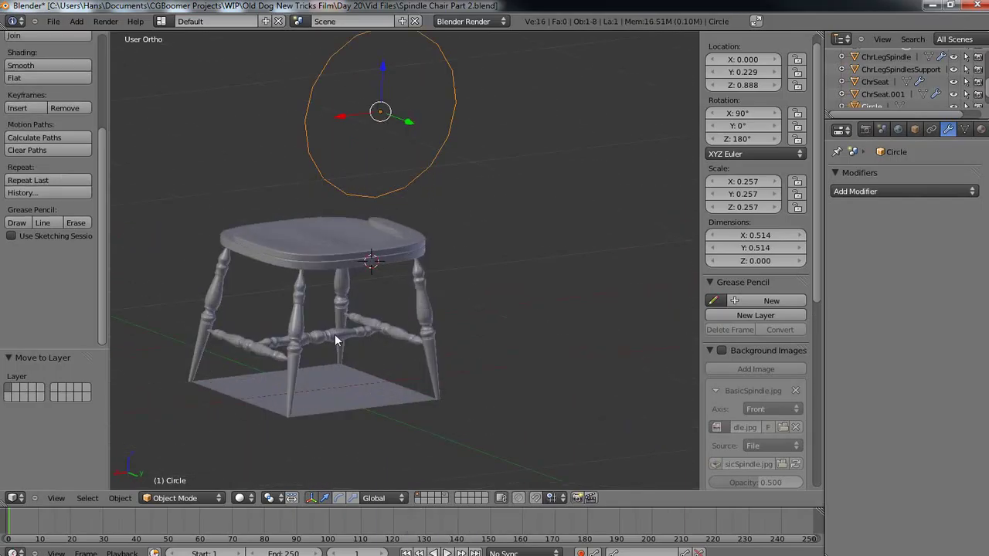
shift+middle_drag(336, 330, 381, 398)
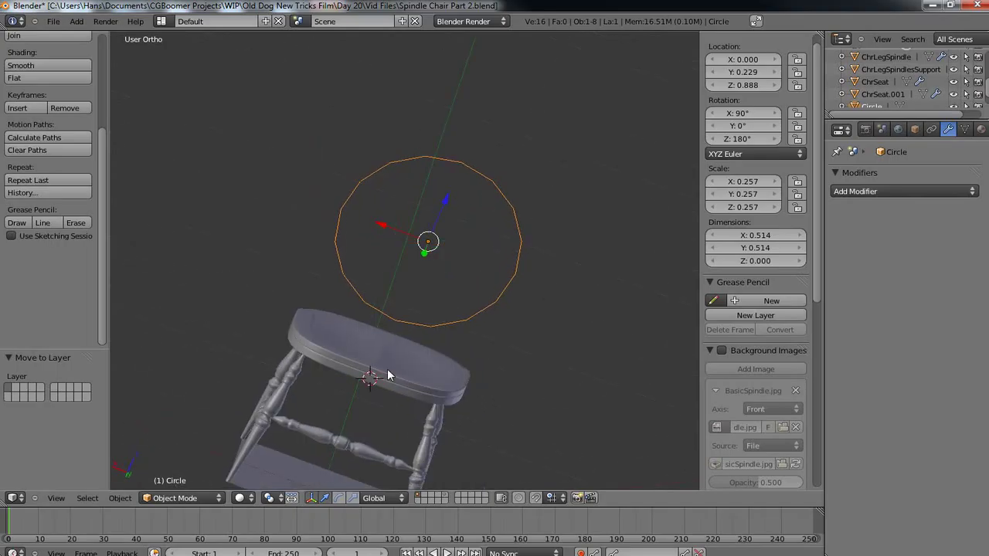
key(ctrl+KP_1)
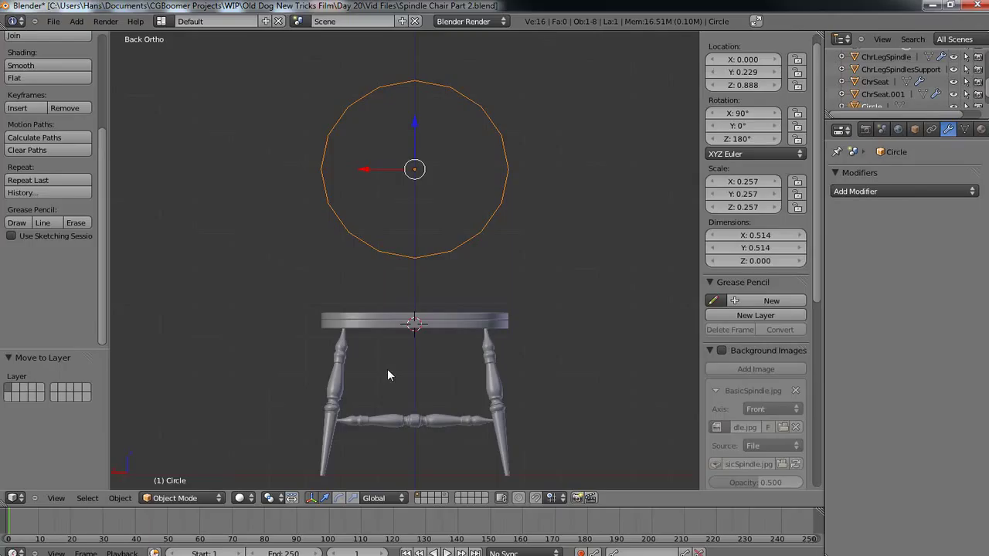
key(Tab)
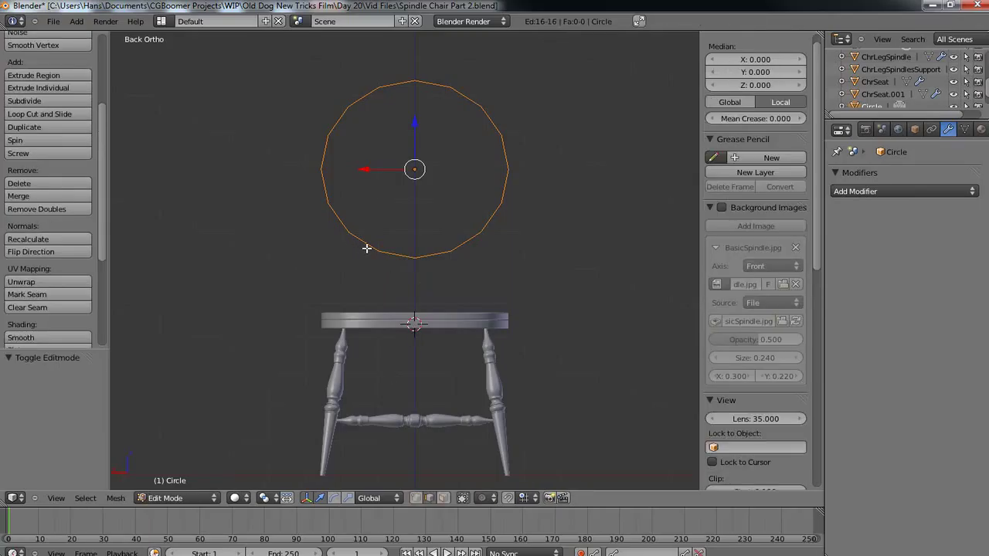
key(Tab)
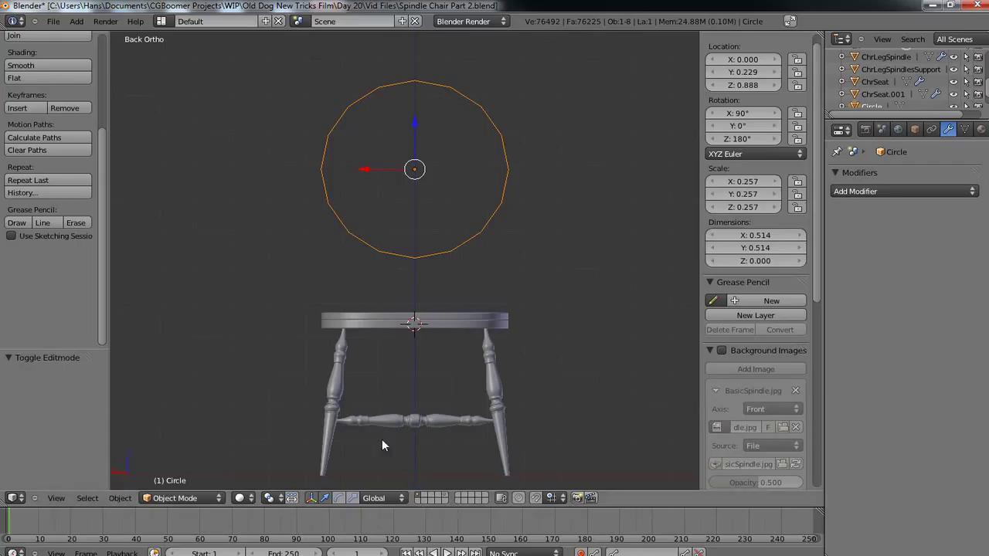
key(Tab)
click(415, 498)
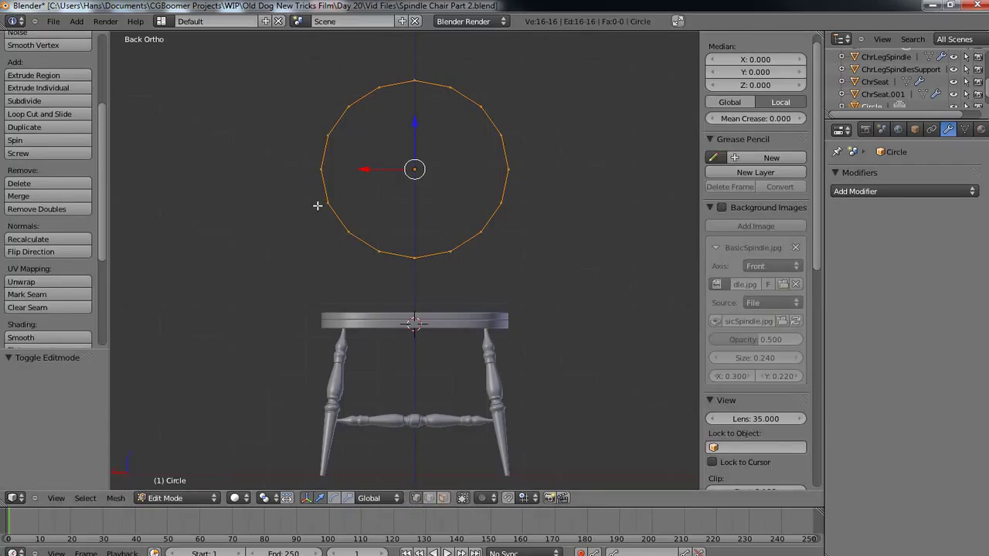
- Delete the seven vertices of the circle's lower half, leaving an open arch
key(a)
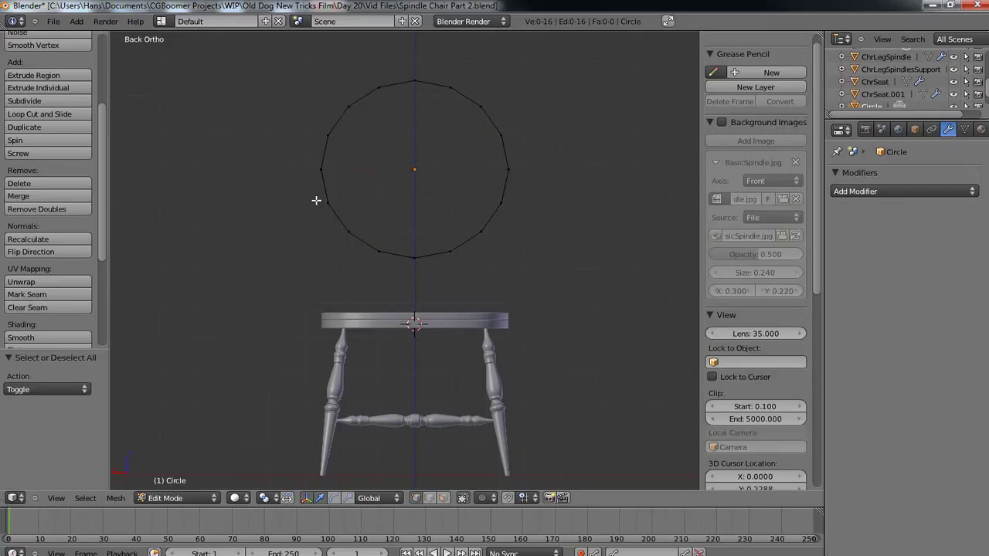
key(b)
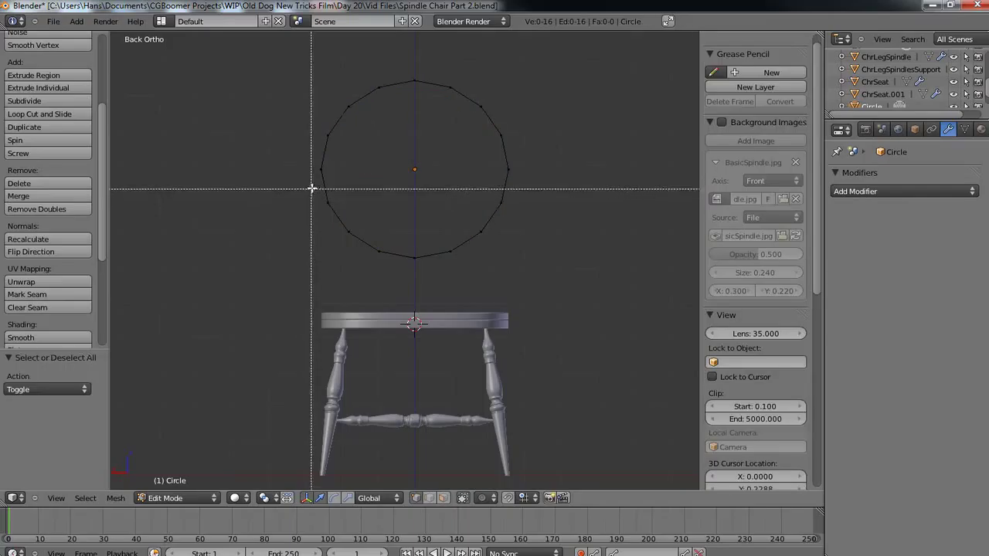
drag(311, 186, 579, 281)
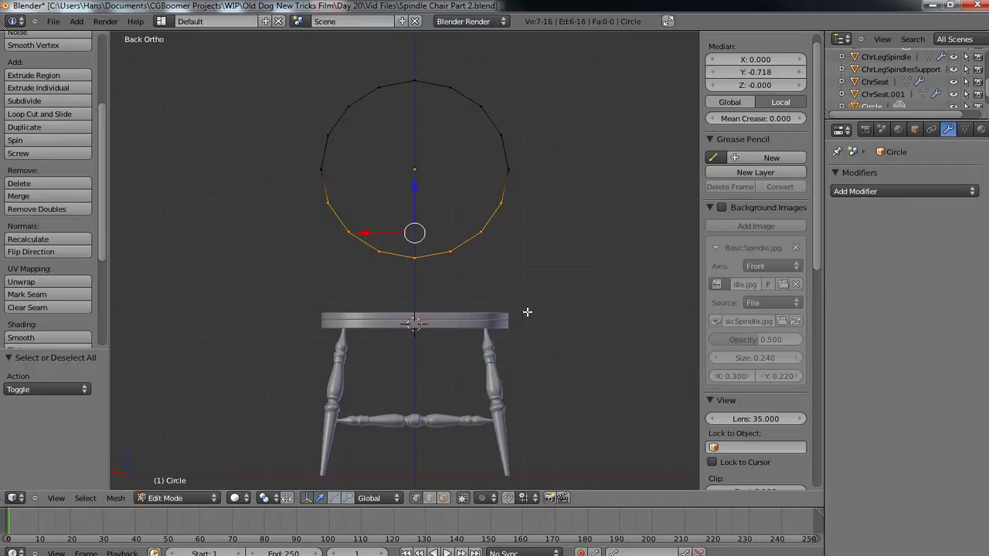
key(x)
click(527, 312)
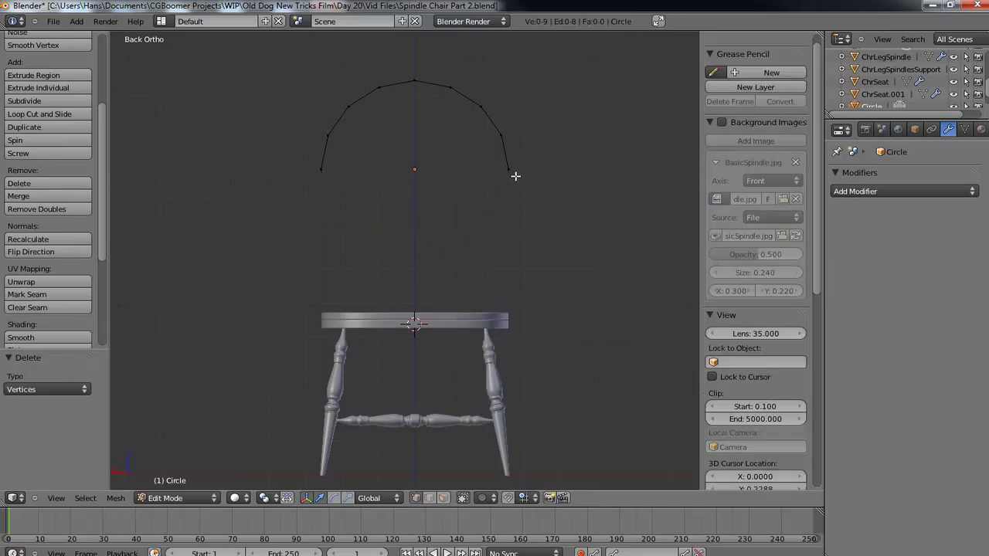
- Select the arch's two end vertices and extrude them in place
right_click(510, 170)
shift+right_click(321, 168)
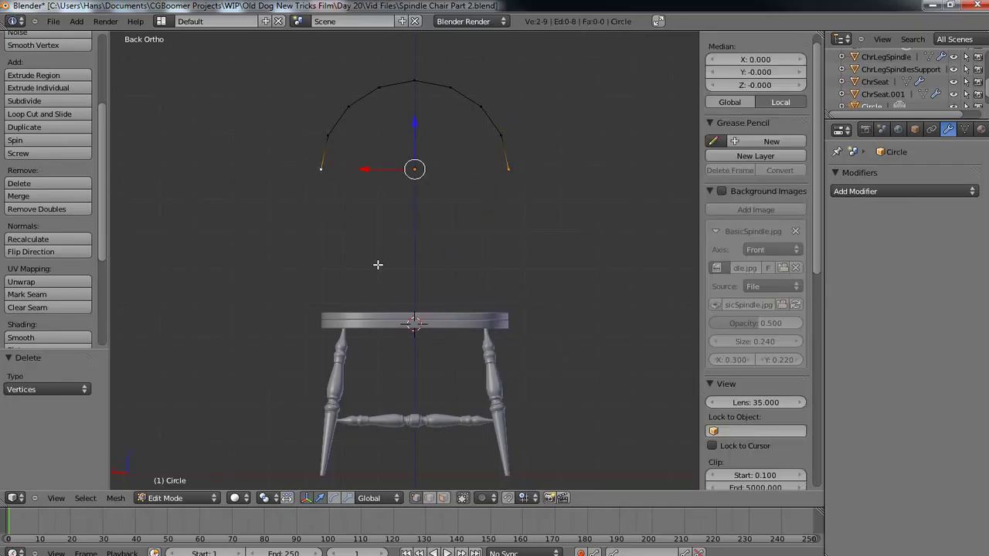
key(e)
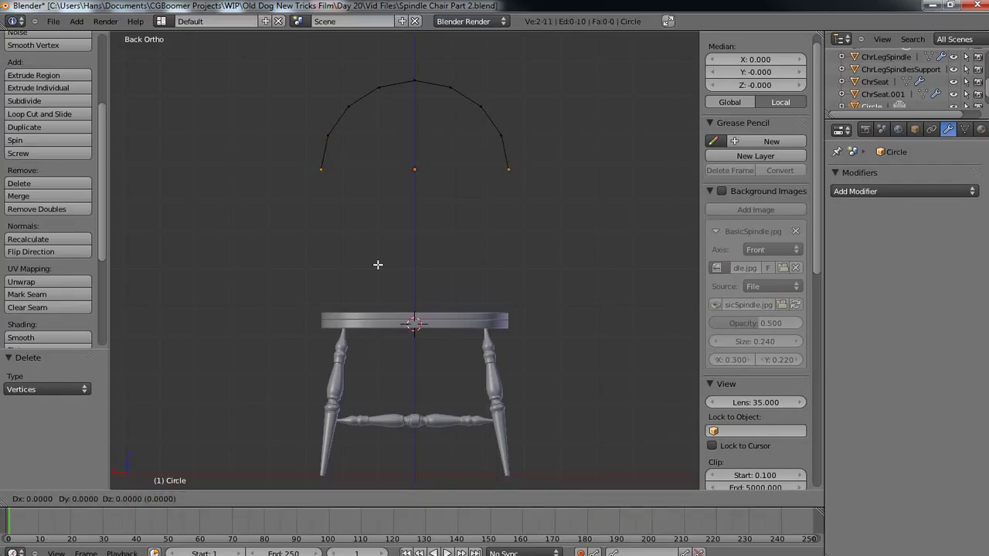
right_click(378, 265)
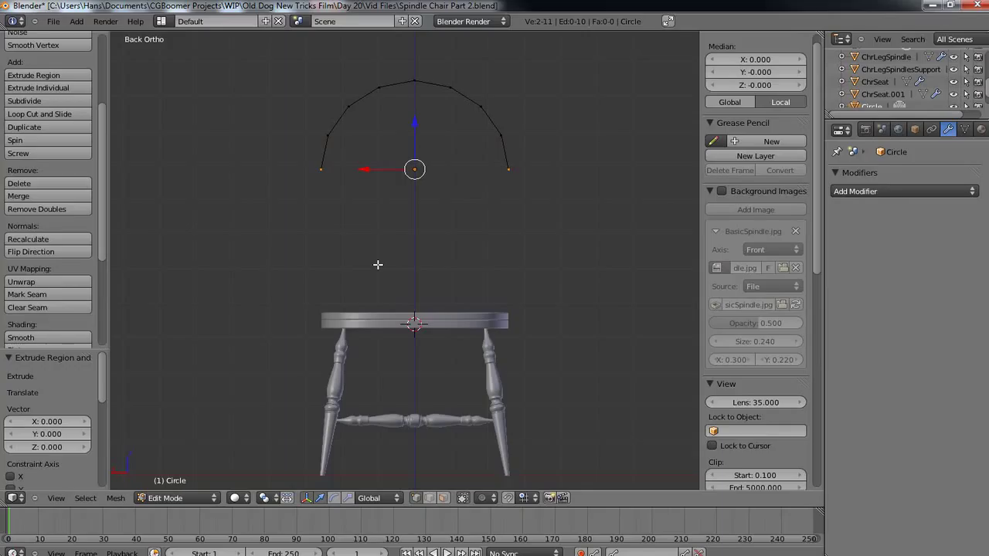
- Undo the end-vertex extrusion and the deletion of the circle's lower half
key(ctrl+z)
key(ctrl+z)
key(ctrl+z)
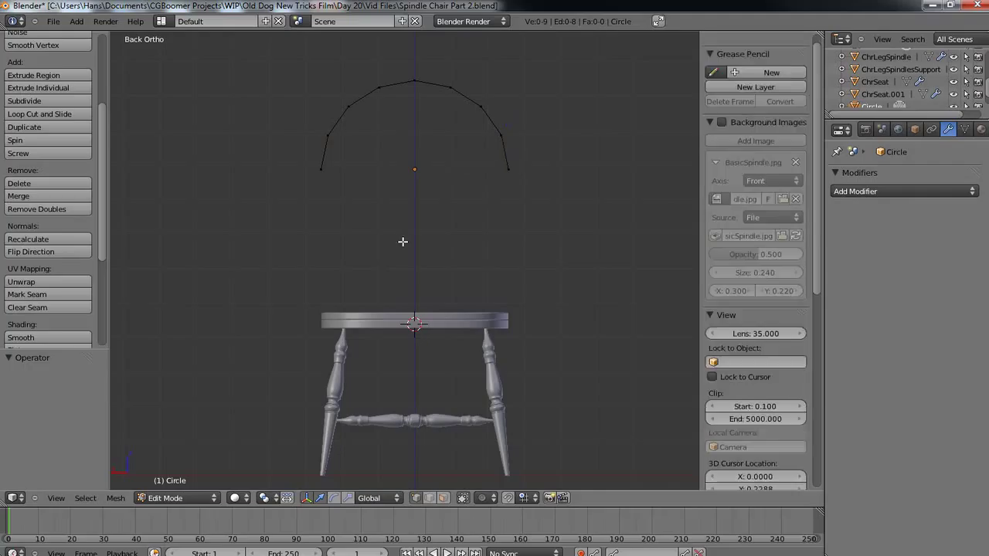
key(ctrl+z)
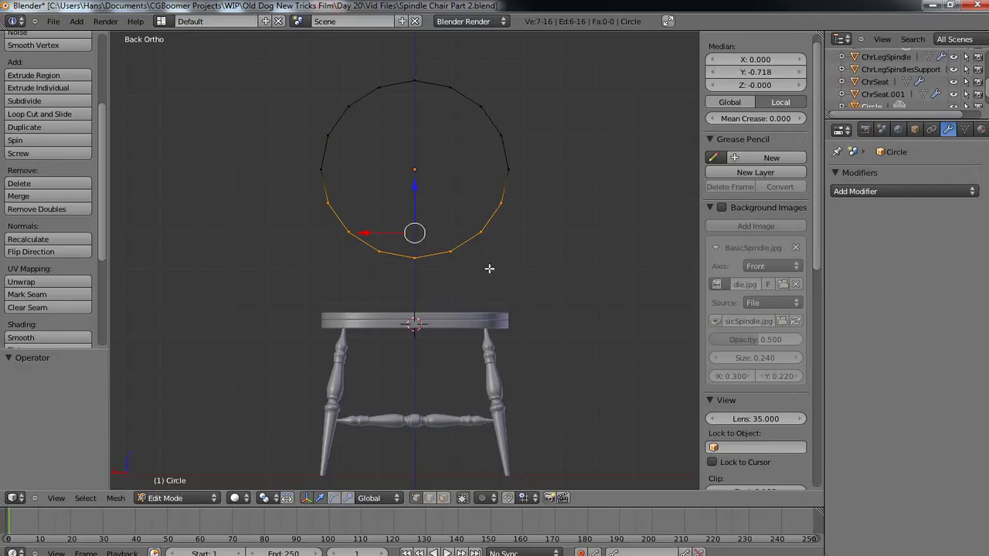
- Extrude all of the circle's vertices in place and scale them inward to about 0.88, forming a flat ring
key(a)
key(a)
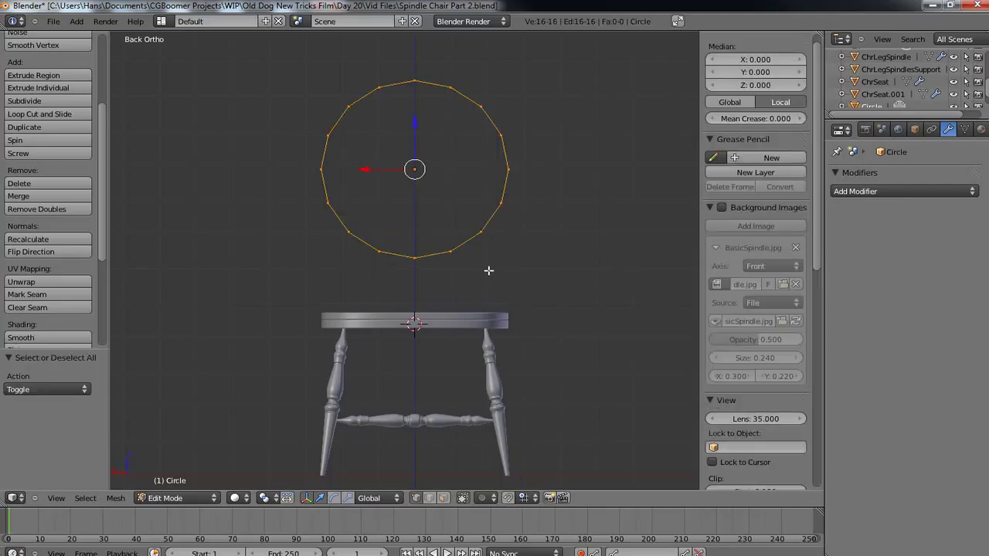
key(e)
right_click(524, 296)
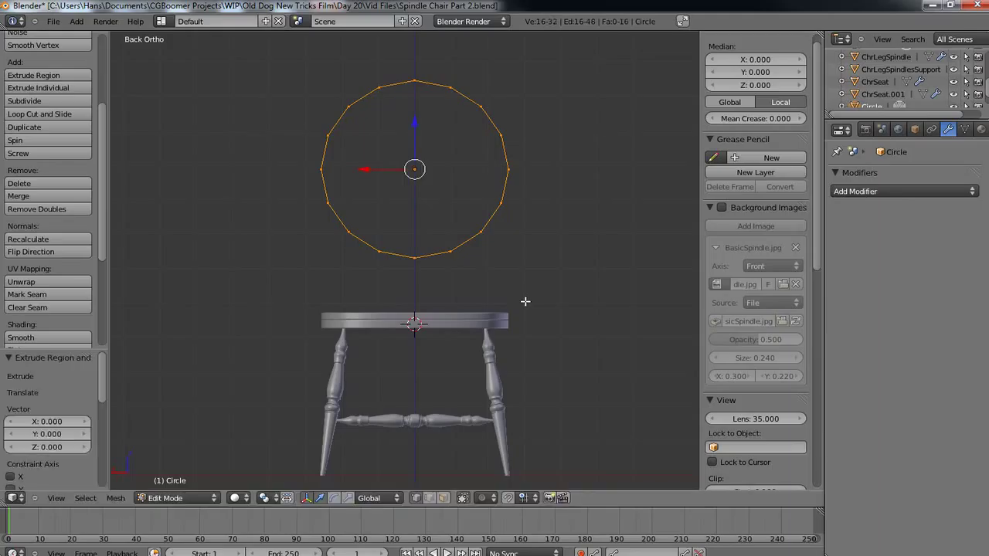
key(s)
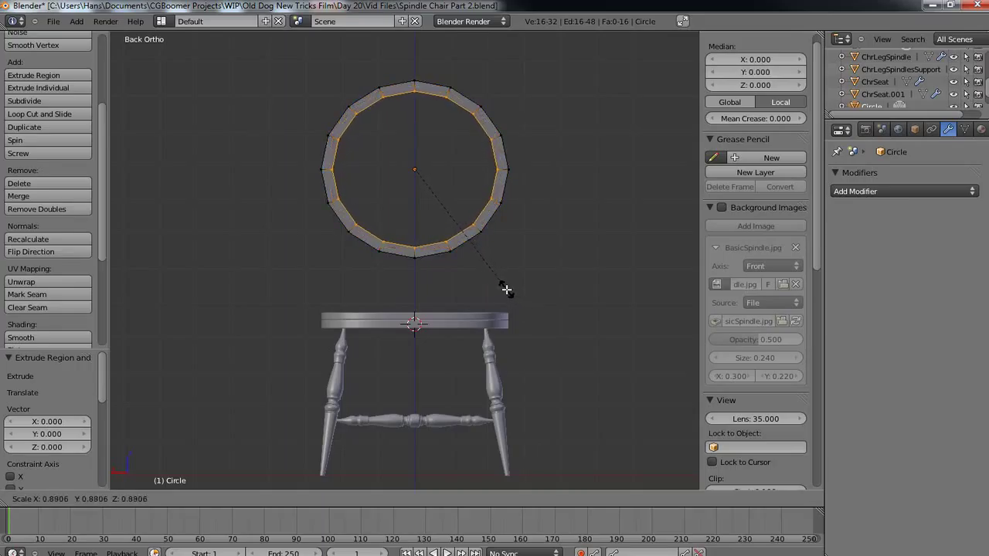
click(506, 290)
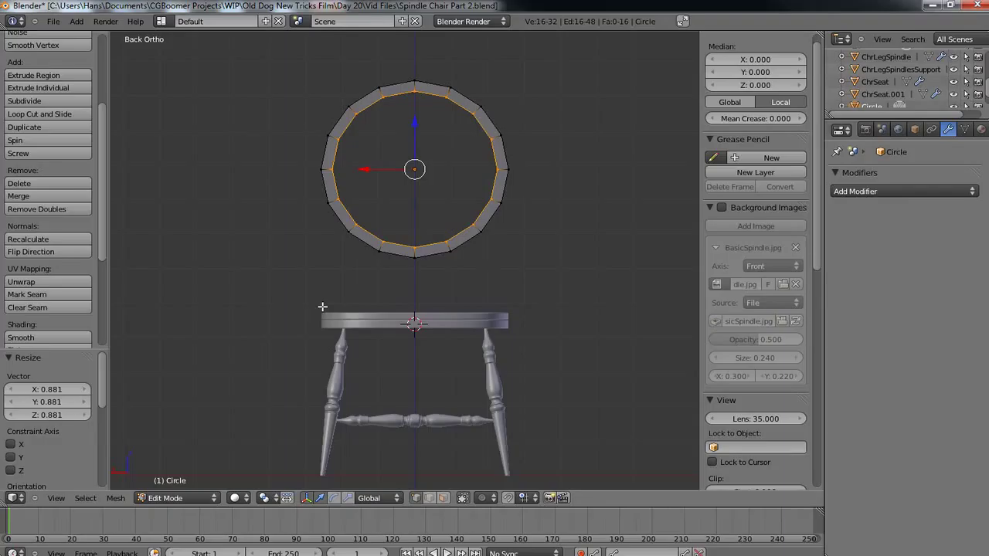
- Select the whole ring and extrude it about 0.028 toward the front of the chair to give it thickness
key(a)
key(a)
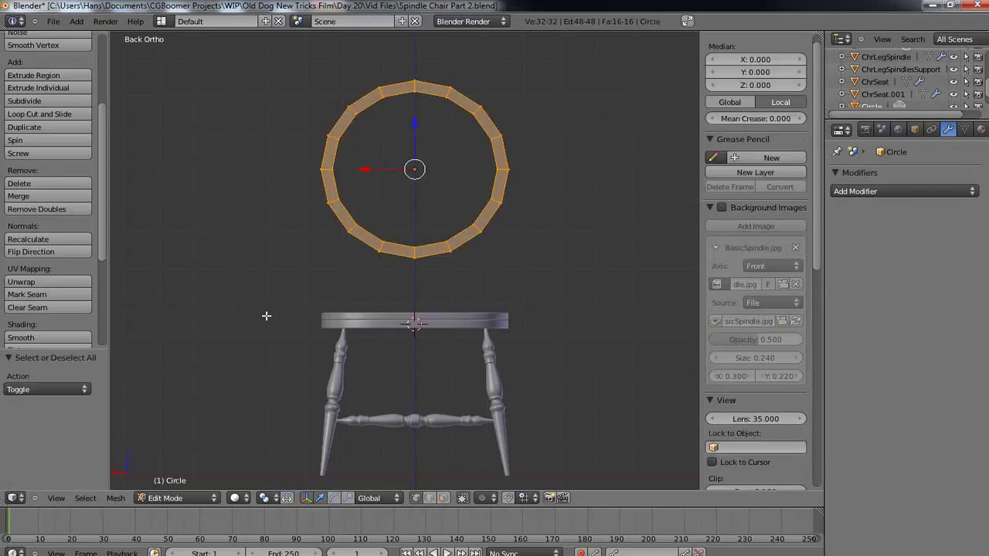
key(KP_3)
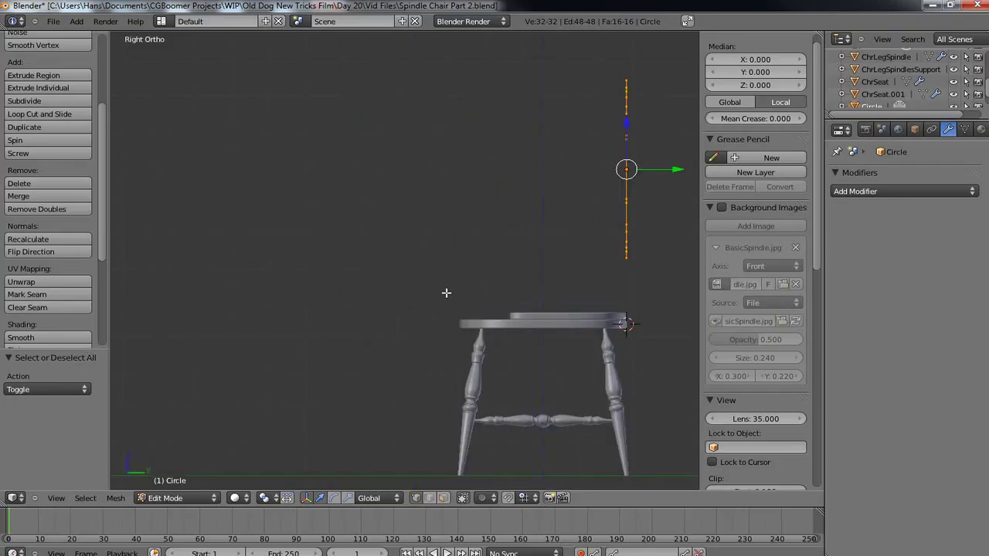
key(e)
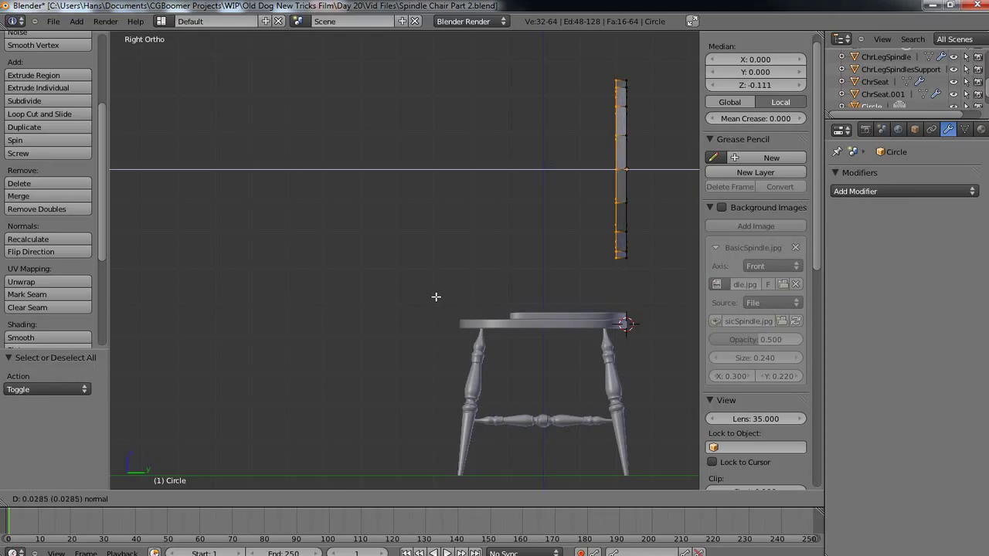
click(436, 296)
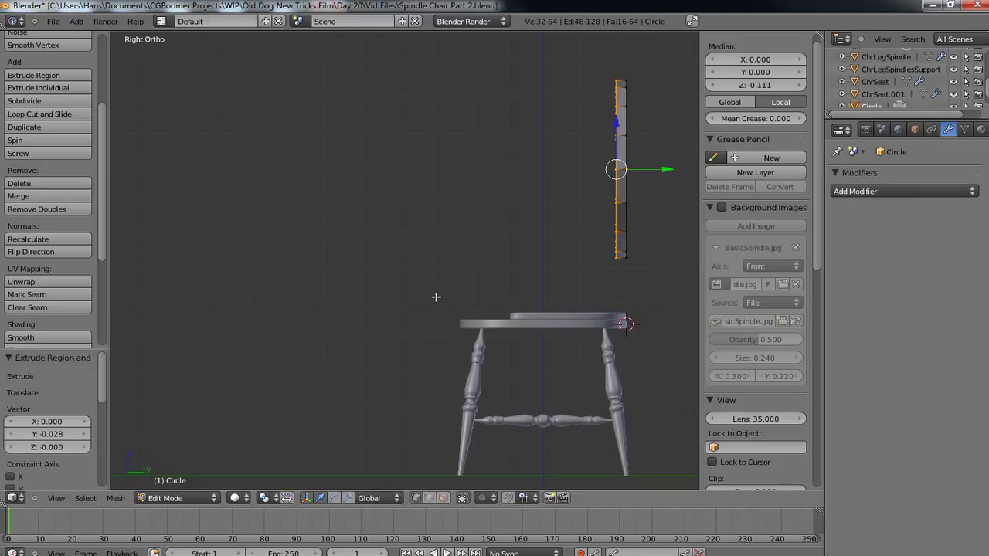
- Recalculate the normals of the entire ring, and clear the selection
middle_drag(541, 351, 449, 346)
key(a)
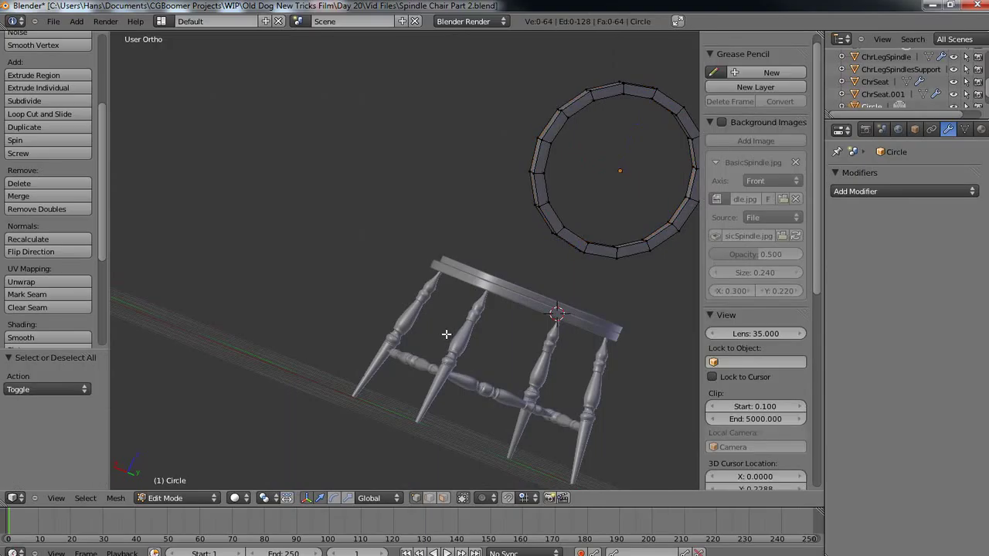
key(a)
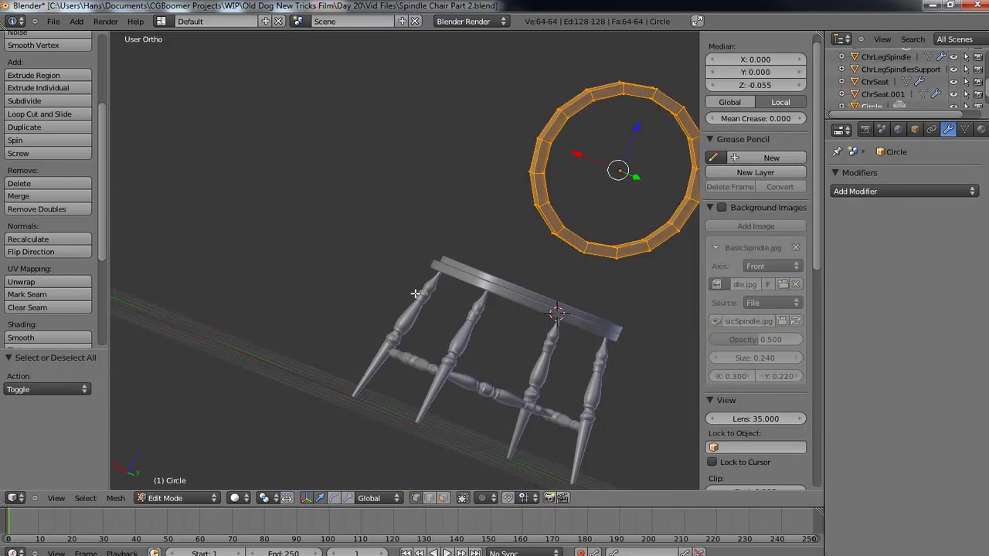
click(39, 239)
middle_drag(488, 291, 624, 358)
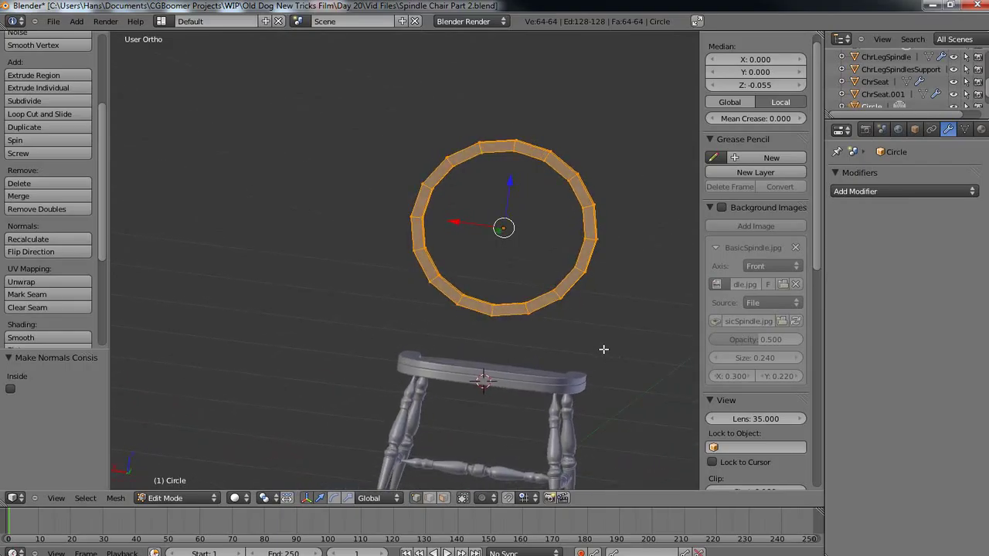
key(ctrl+KP_1)
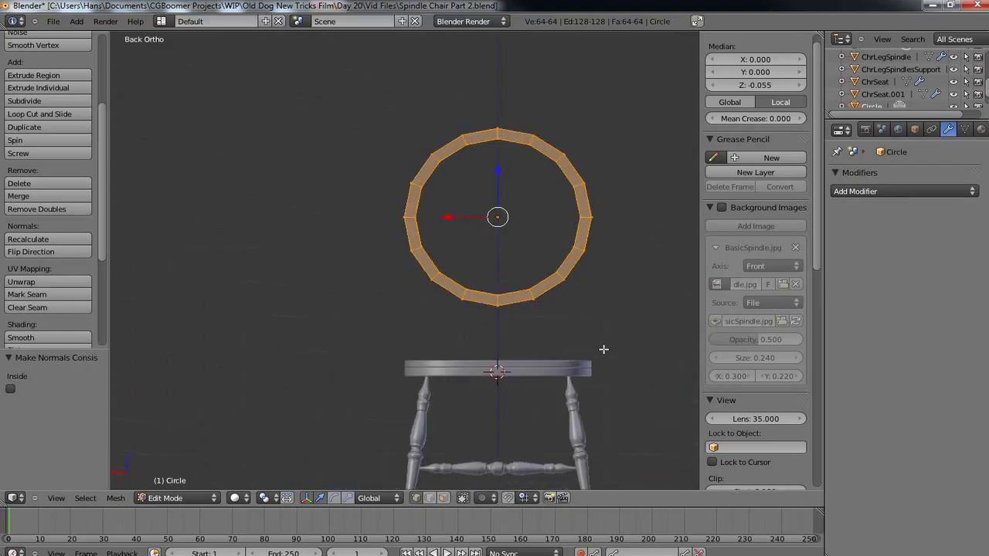
key(a)
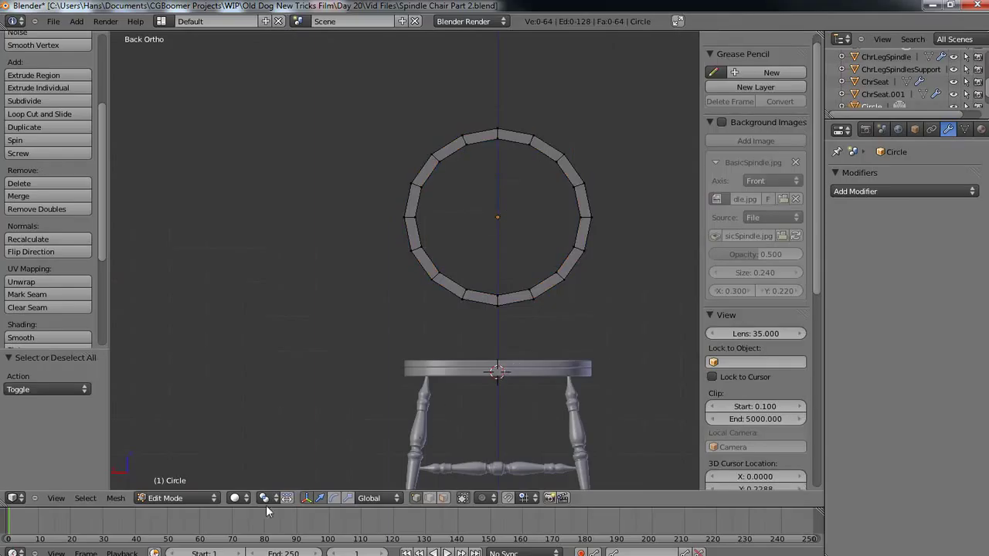
- Show the model in wireframe and delete all vertices in the ring's lower half, below its horizontal midline
key(z)
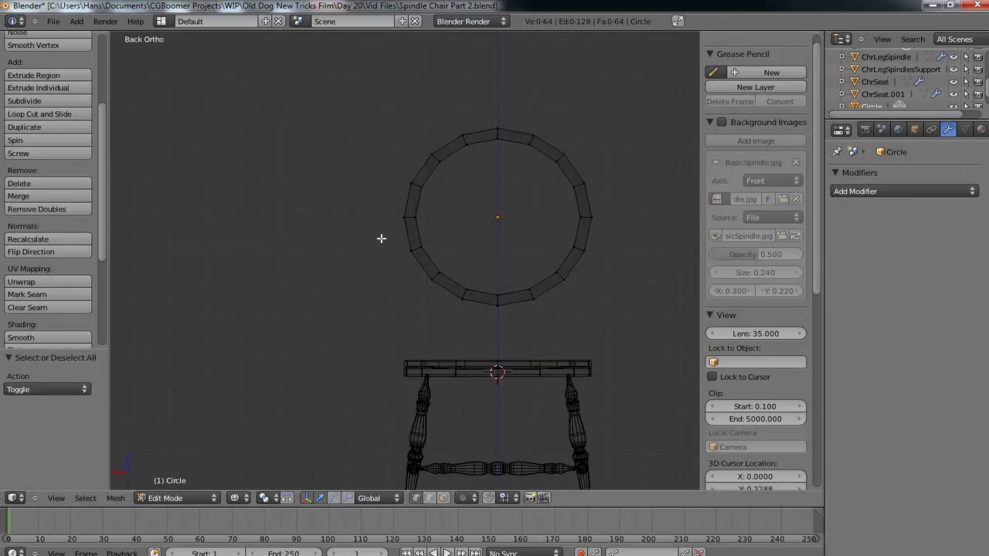
key(b)
drag(389, 230, 651, 333)
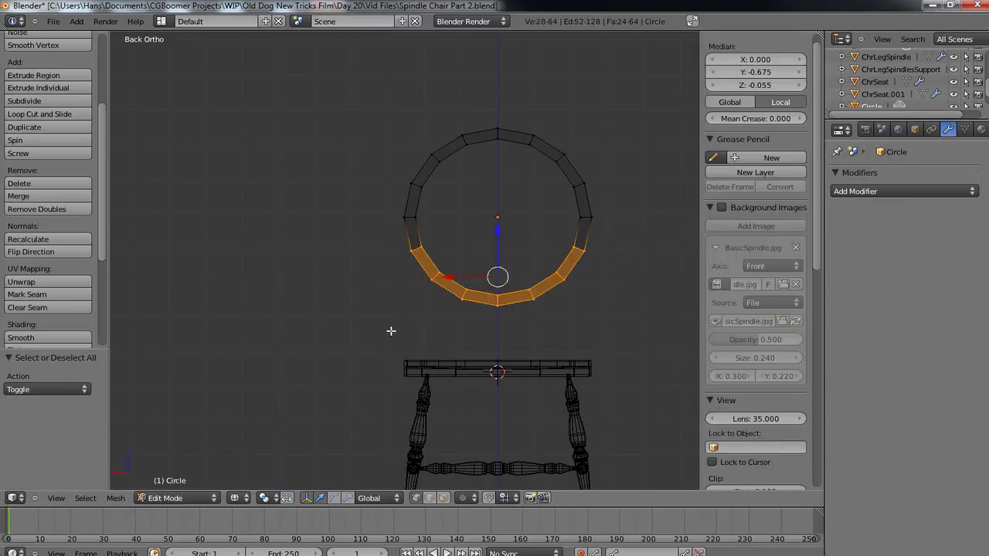
key(x)
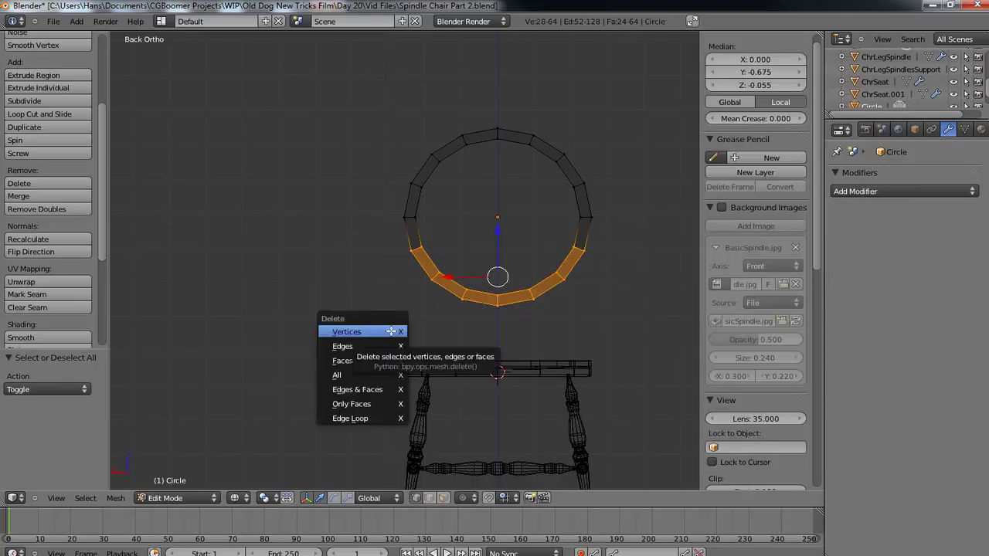
click(391, 331)
- Extrude the arch's two open ends and move them straight down about 0.444 to the level of the seat
middle_drag(399, 298, 387, 331)
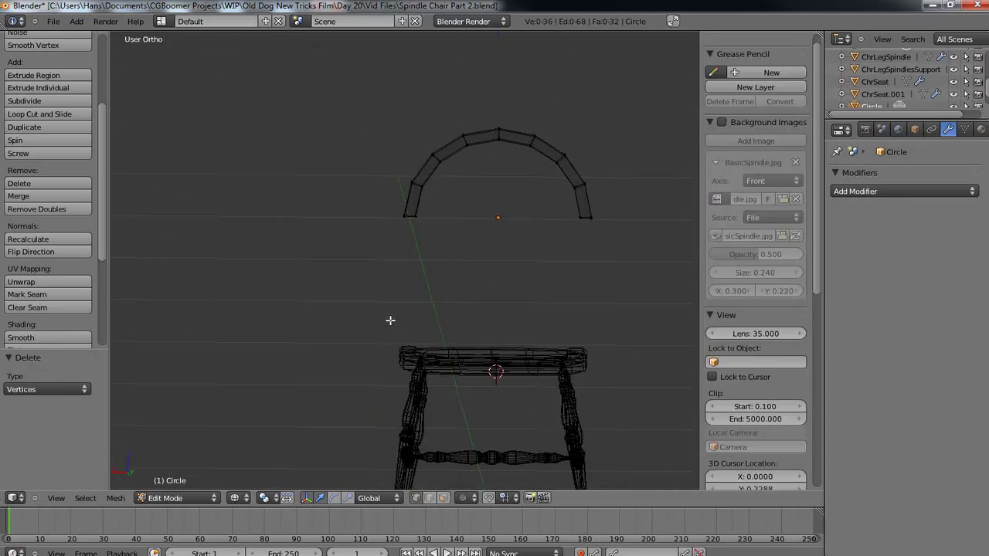
key(ctrl+KP_1)
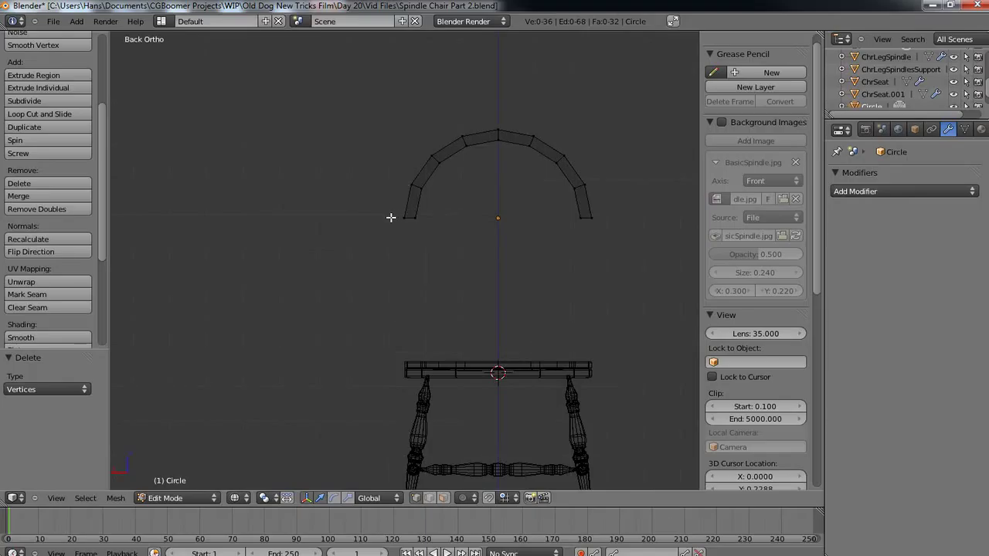
key(b)
drag(390, 204, 639, 246)
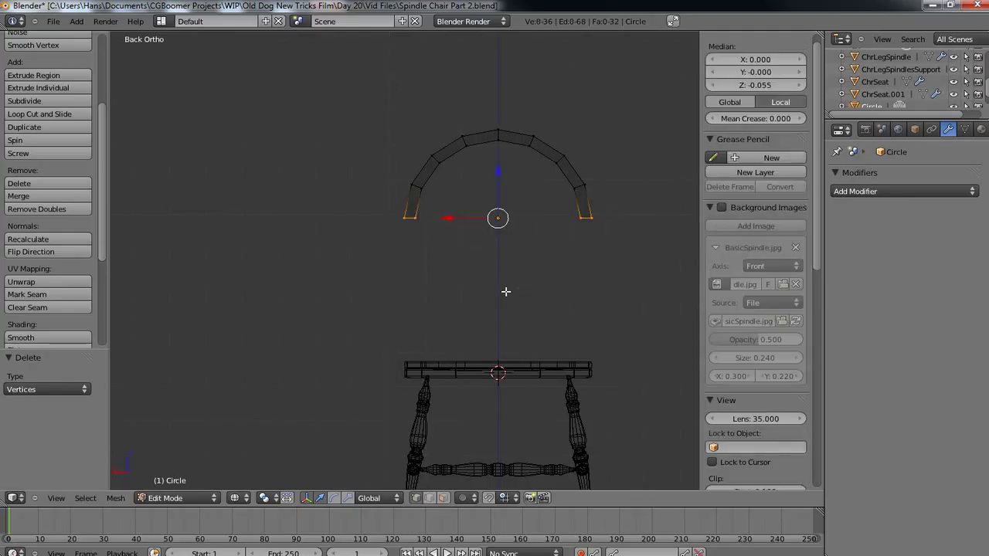
key(e)
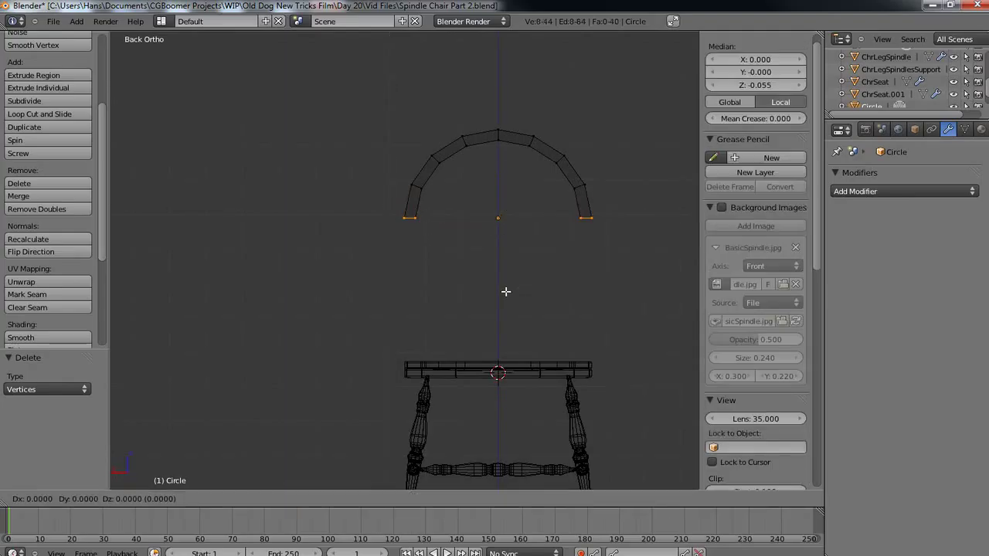
right_click(507, 291)
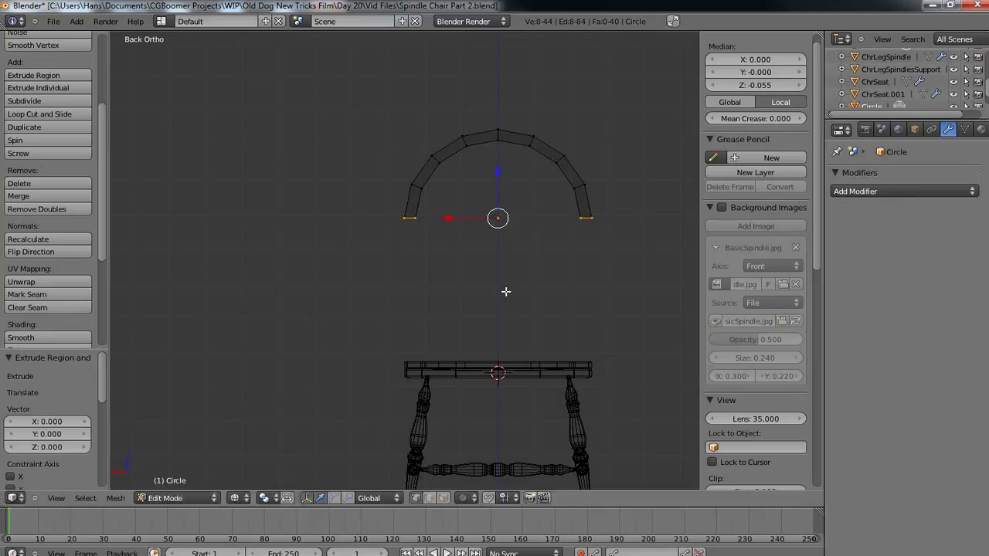
key(g)
key(z)
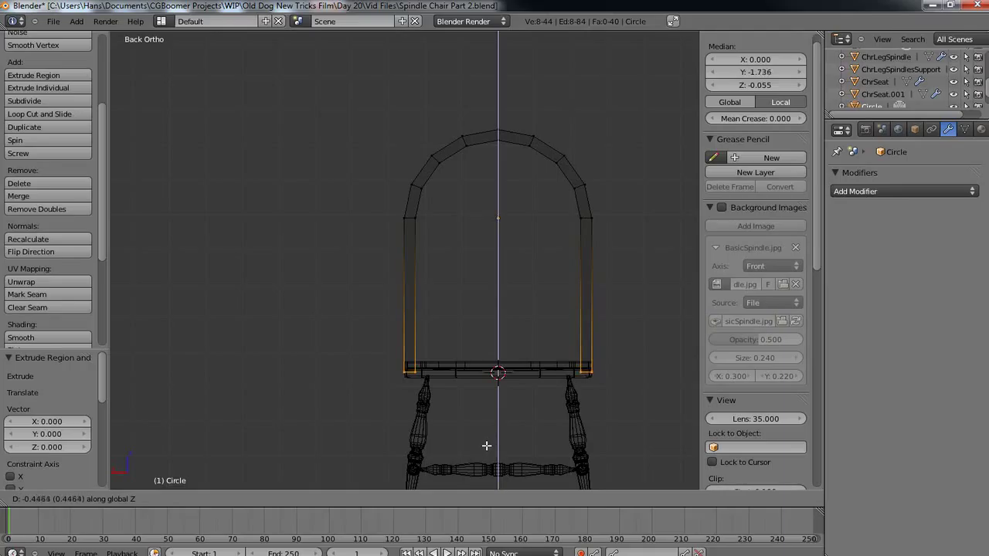
click(486, 445)
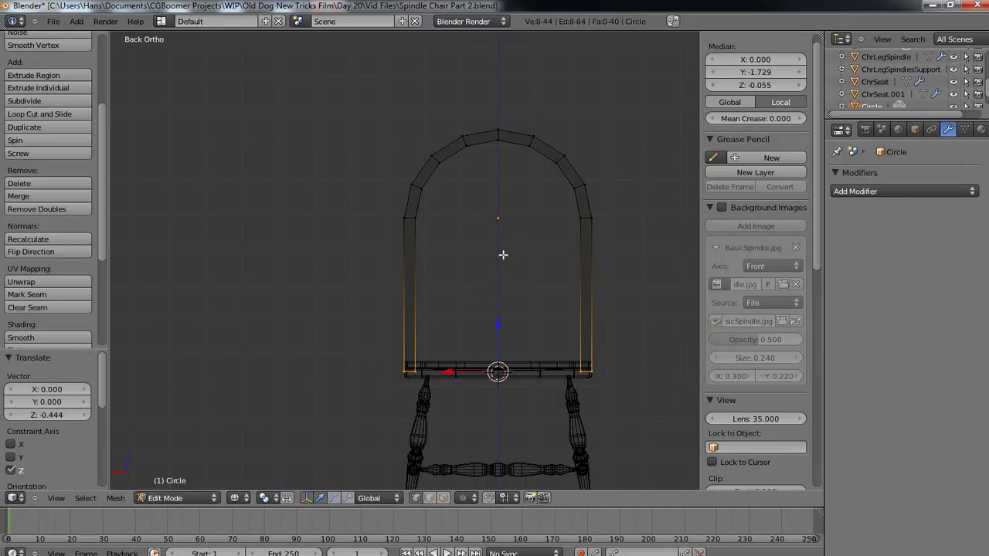
- In Object Mode, set the frame's origin to the 3D cursor, and return the viewport to solid shading
key(Tab)
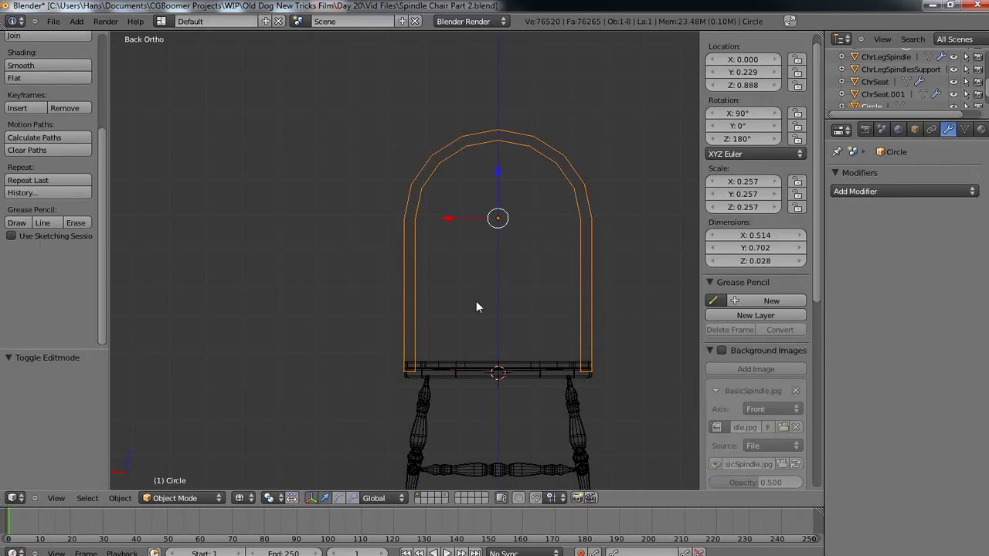
click(122, 498)
mouse_move(147, 453)
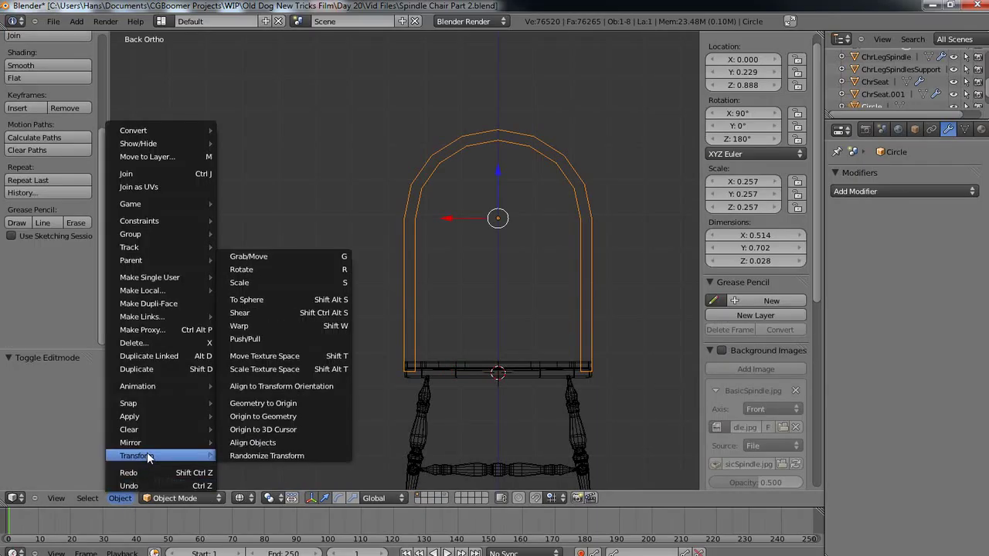
click(279, 426)
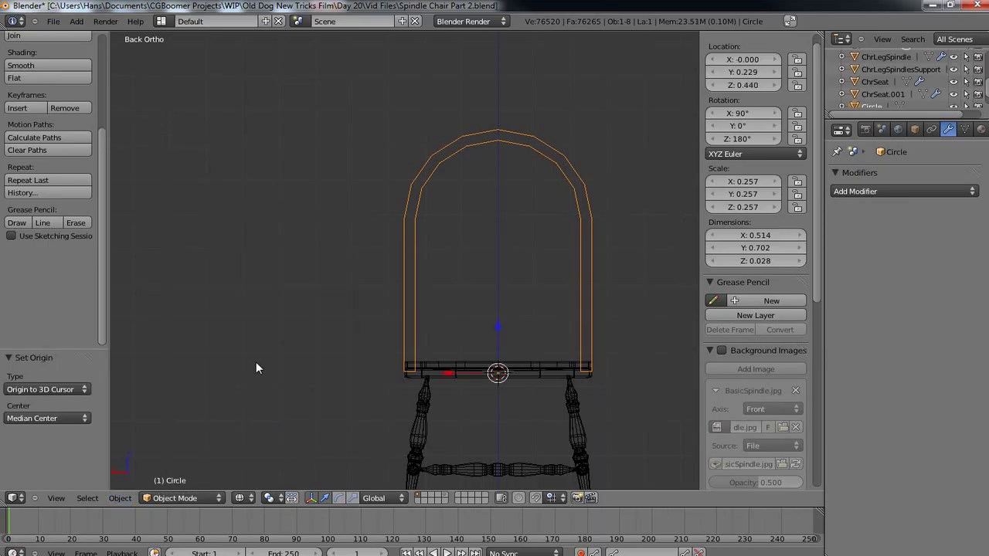
middle_drag(256, 363, 405, 358)
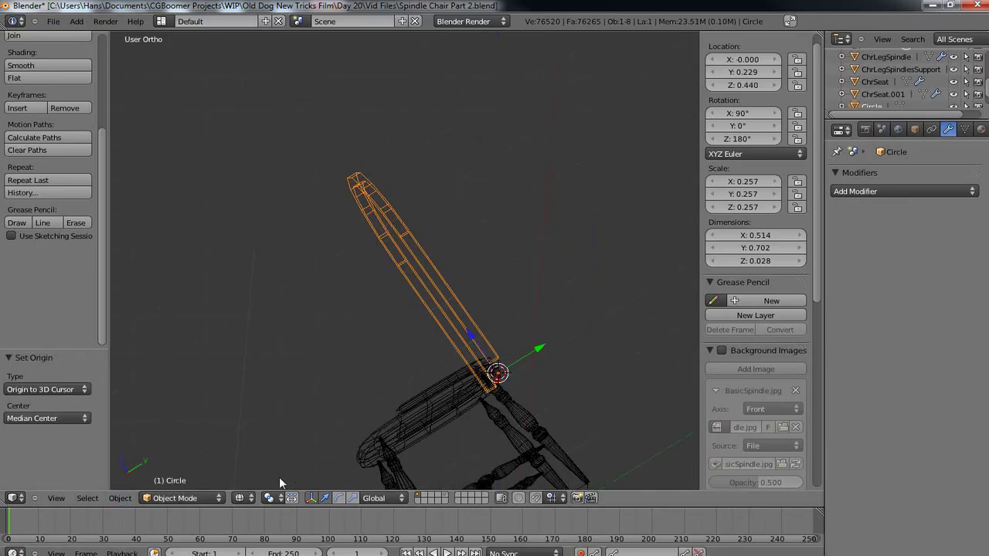
click(242, 498)
click(257, 455)
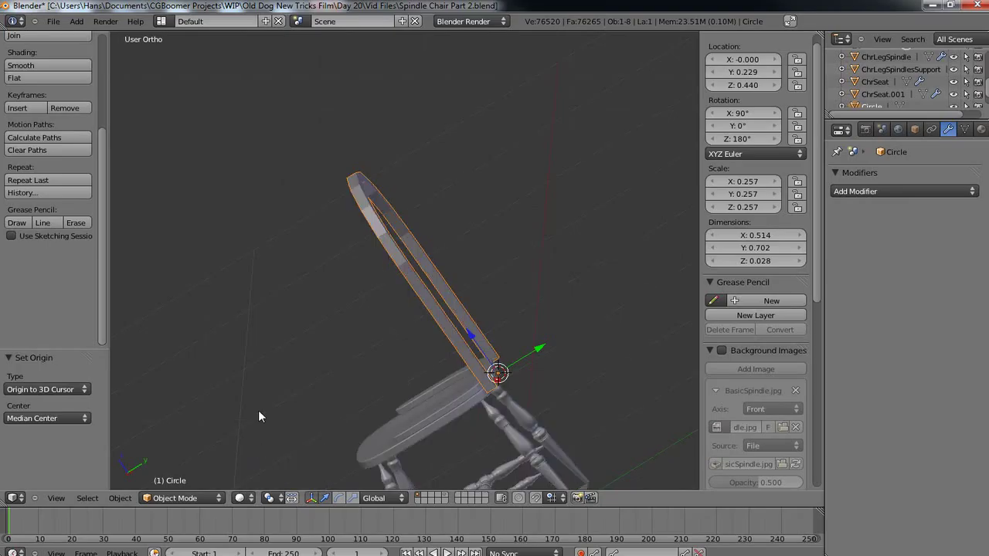
- Try narrowing the backrest frame by scaling it to about 0.91 along the X axis
mouse_move(286, 367)
middle_down()
mouse_move(396, 381)
mouse_move(418, 356)
mouse_move(423, 312)
middle_up()
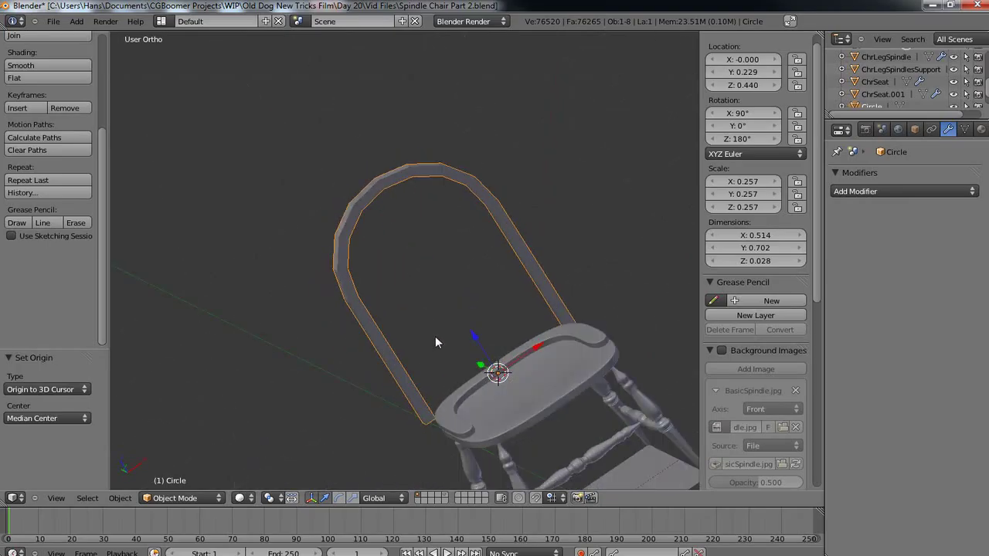
middle_drag(611, 358, 466, 423)
middle_drag(544, 388, 537, 407)
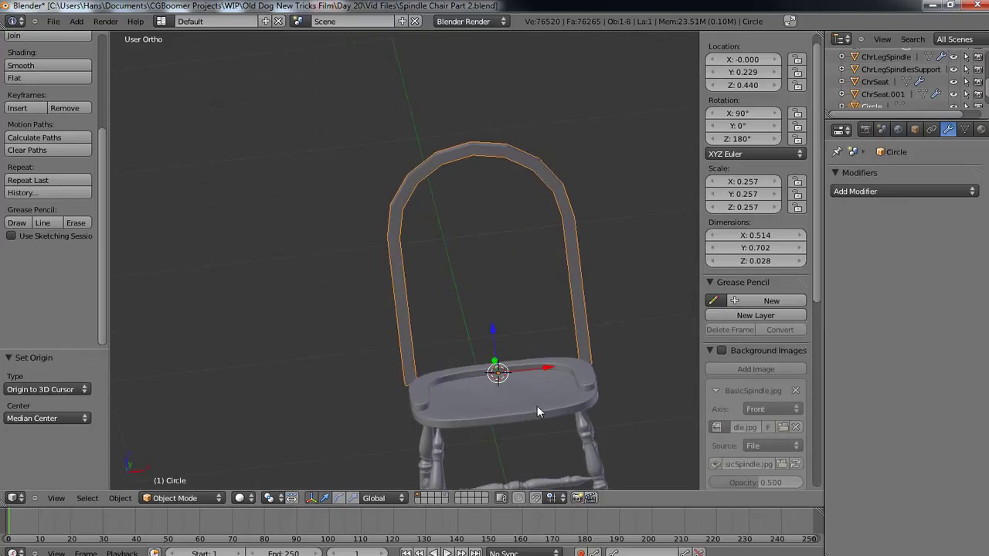
key(KP_1)
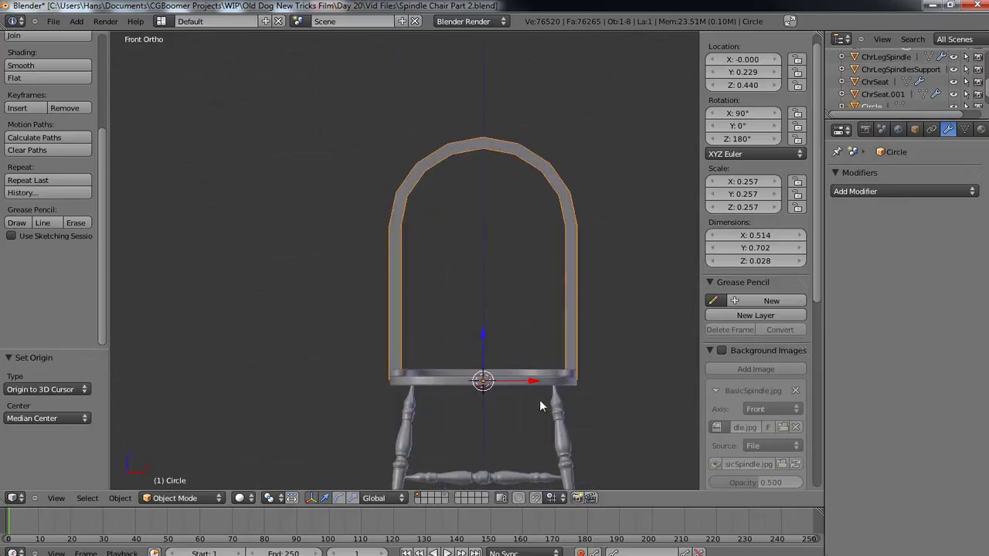
shift+middle_drag(534, 395, 532, 431)
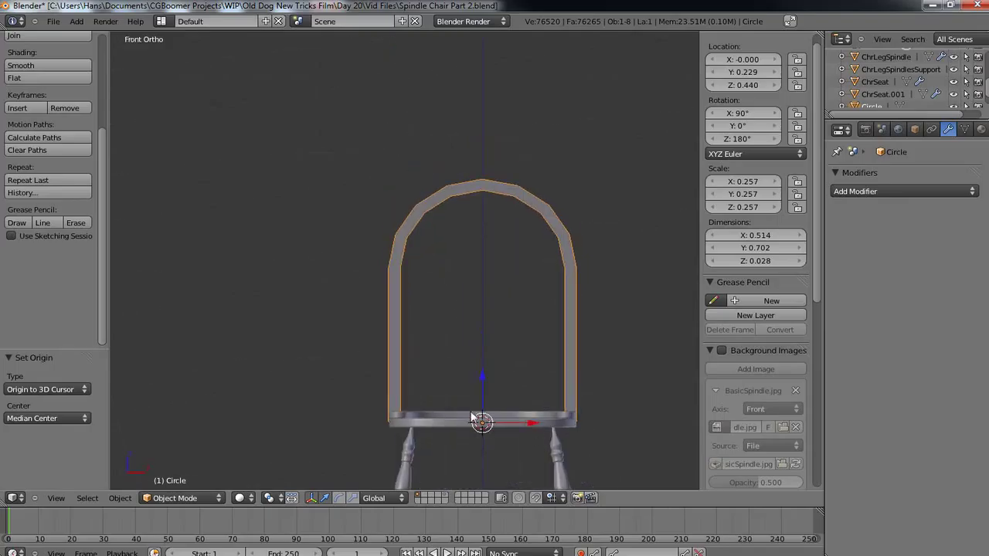
middle_drag(473, 420, 417, 399)
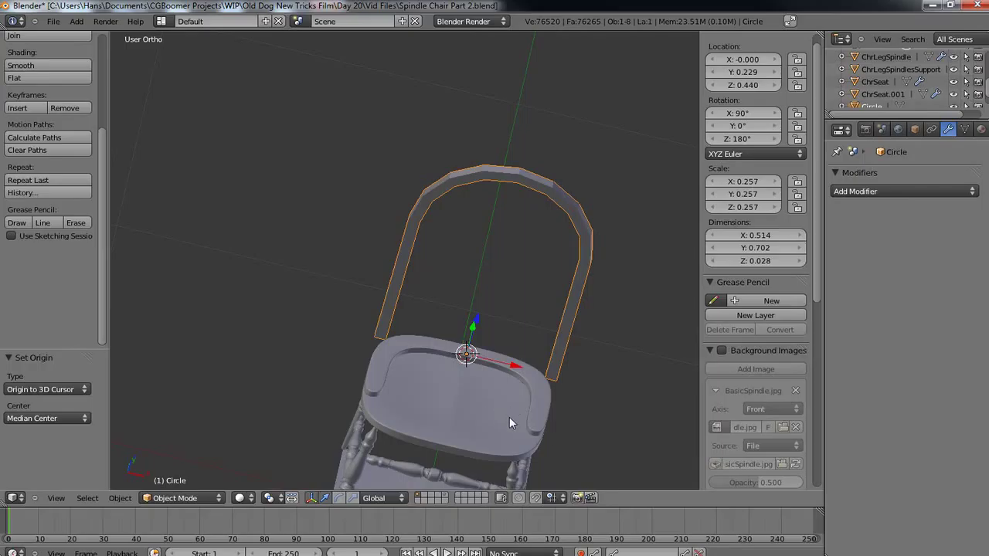
key(s)
key(x)
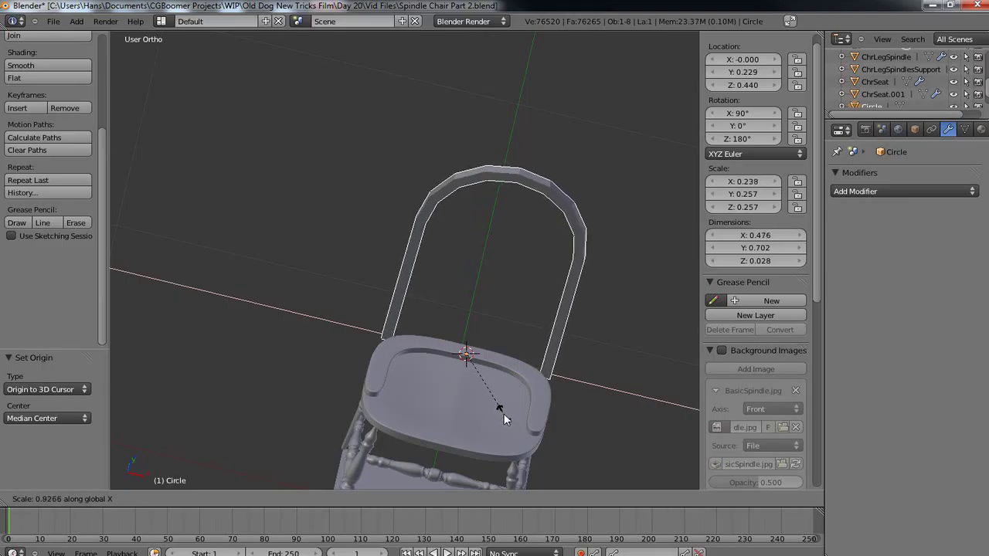
click(501, 414)
- Try moving the backrest frame about 0.042 along Y toward the front of the seat
middle_drag(501, 411, 358, 335)
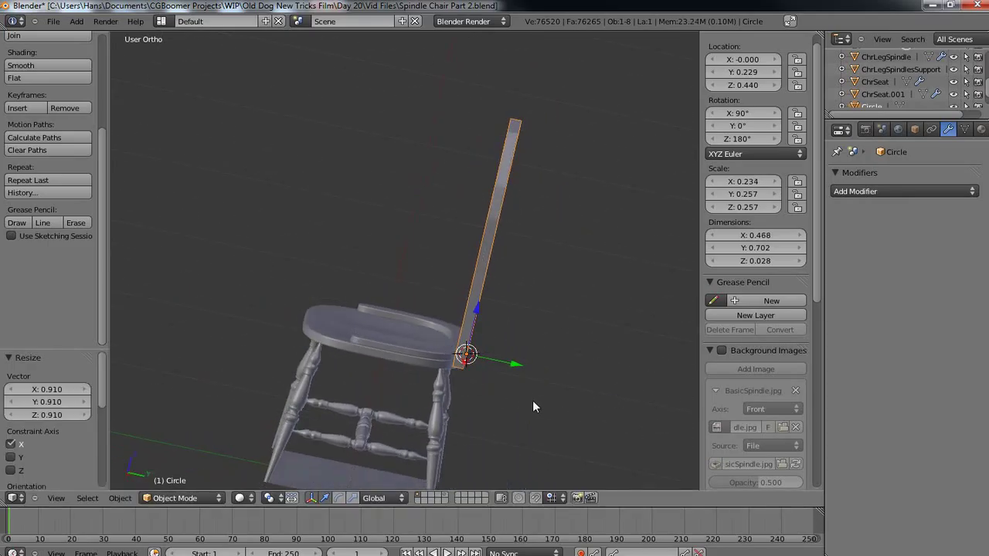
key(g)
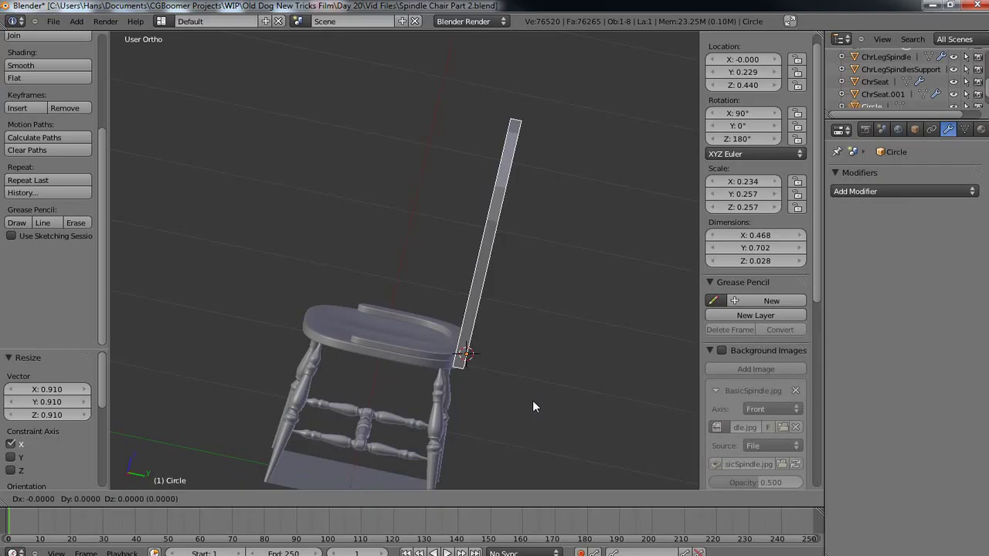
key(y)
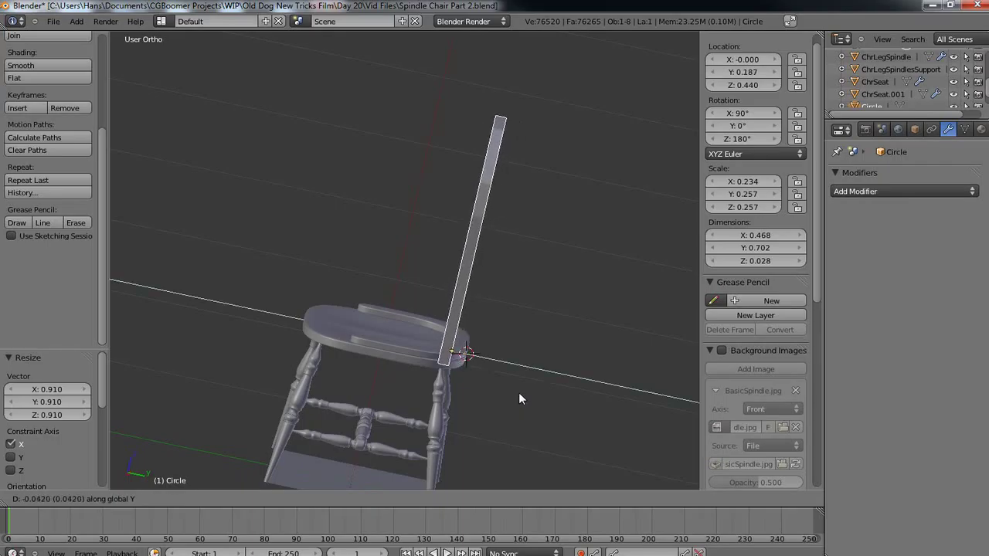
click(519, 393)
- Try narrowing the frame further by scaling it to about 0.895 along the X axis
middle_drag(397, 417, 360, 327)
middle_drag(532, 357, 461, 388)
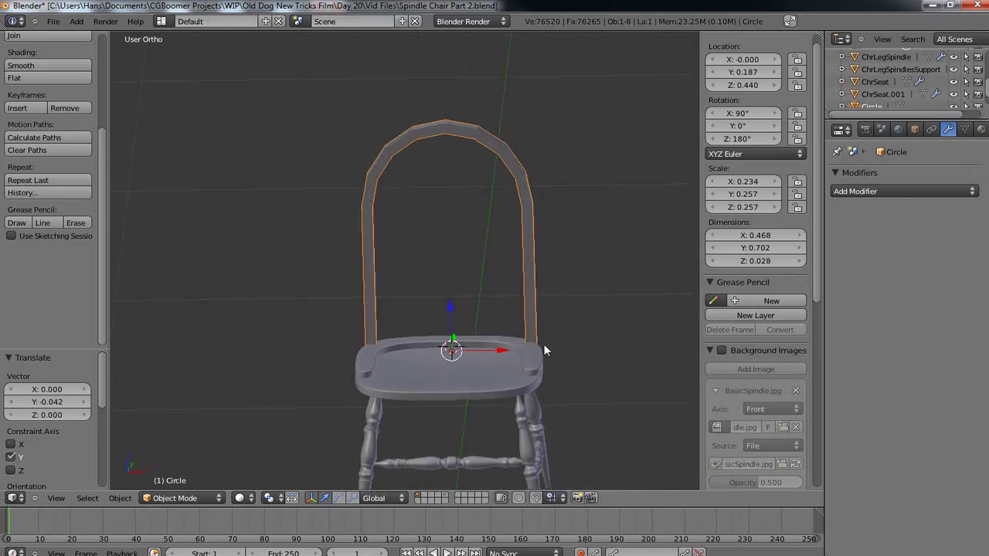
key(s)
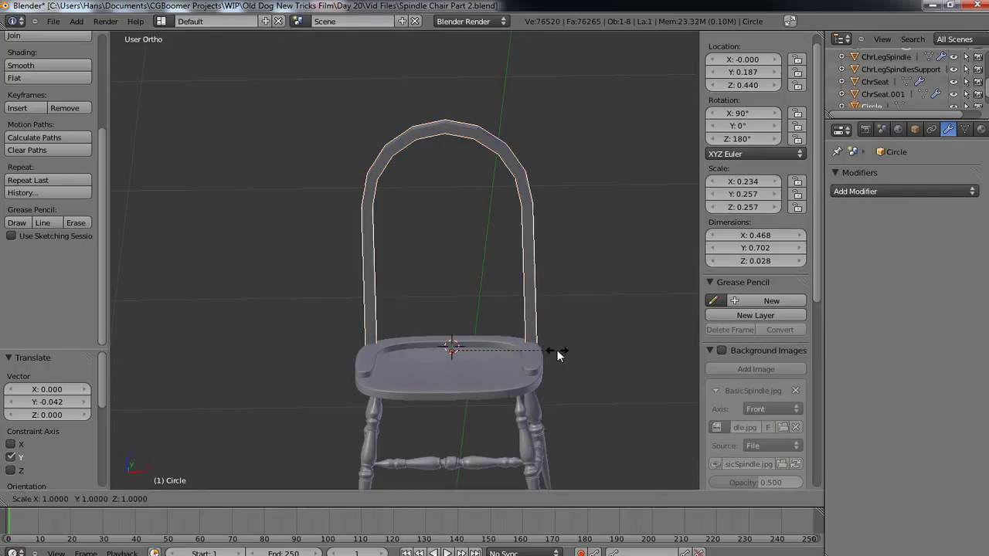
key(x)
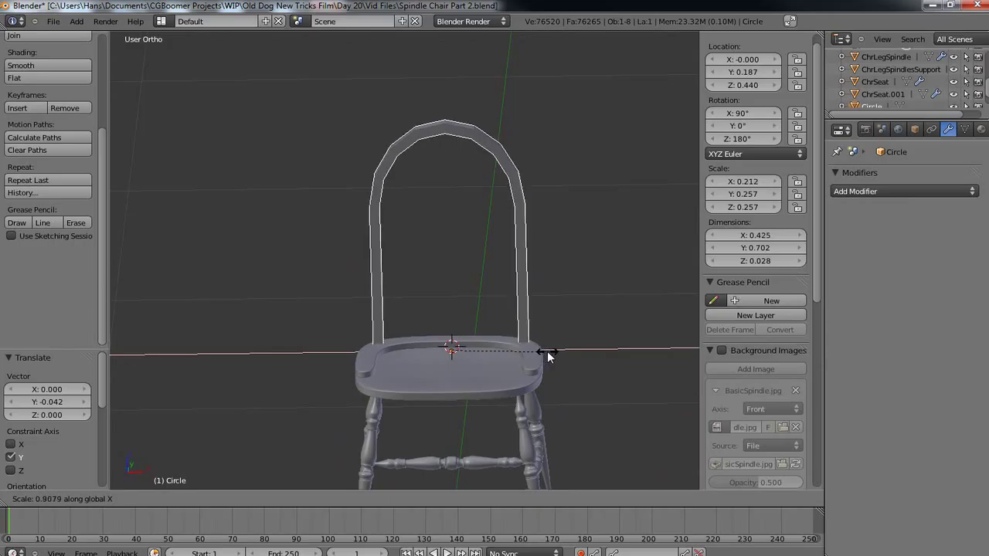
click(546, 353)
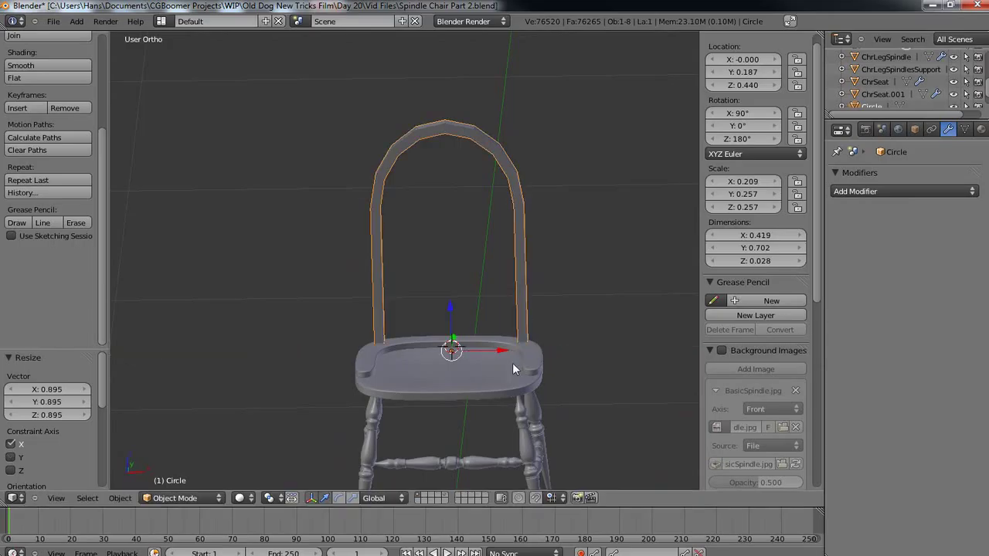
mouse_move(457, 369)
middle_down()
mouse_move(456, 407)
mouse_move(460, 356)
mouse_move(458, 389)
mouse_move(459, 374)
middle_up()
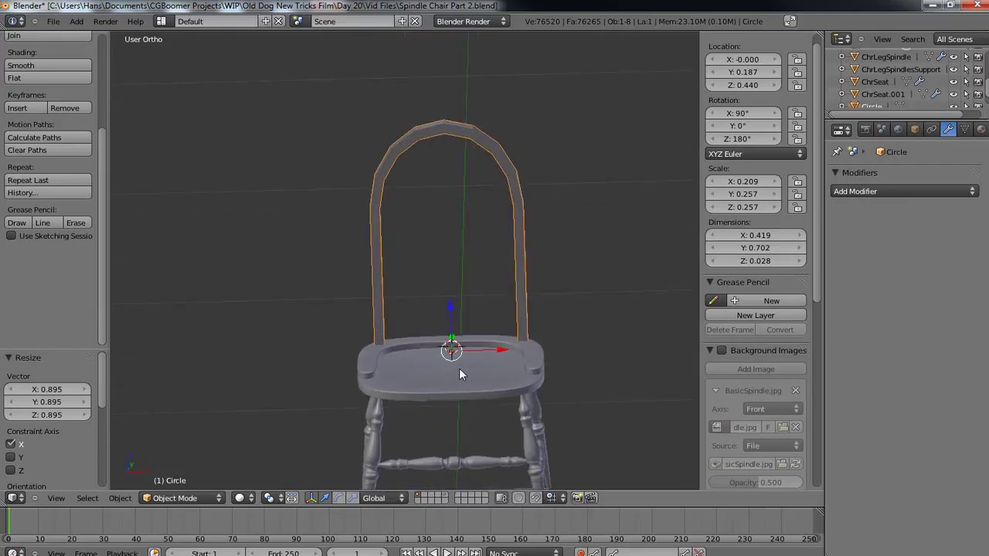
- Undo both width scalings and the forward move of the backrest frame
key(s)
key(x)
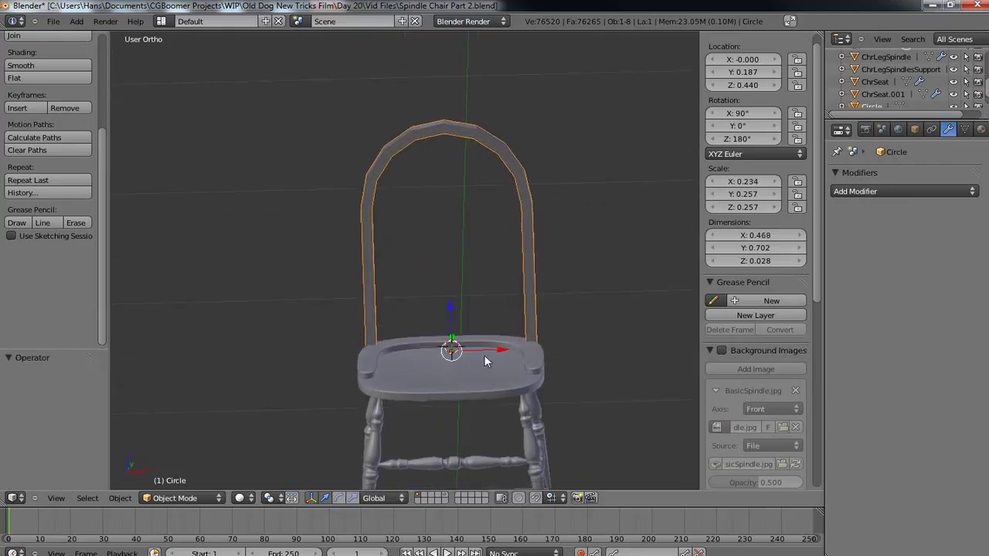
click(483, 354)
key(shift+r)
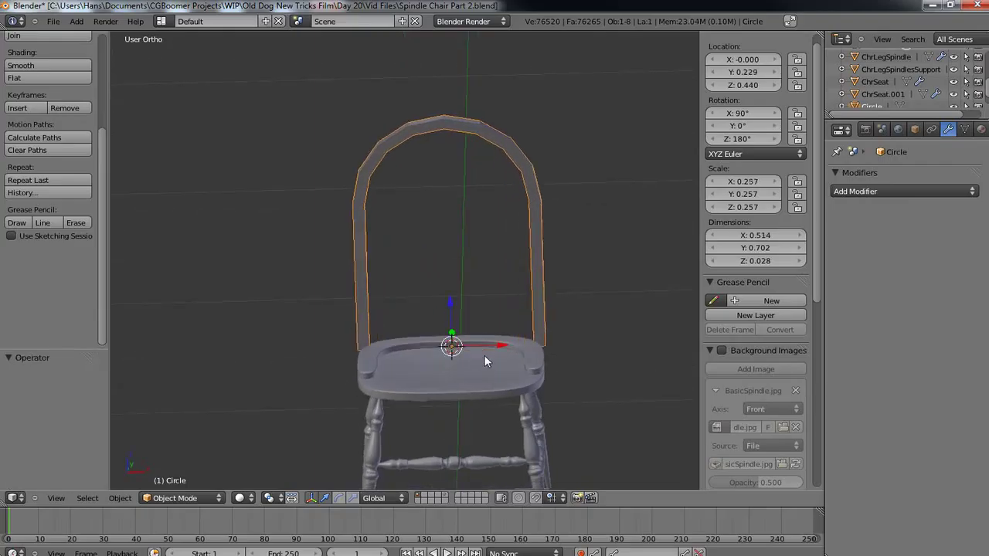
- Scale the whole backrest frame uniformly to about 0.832 so its legs sit inside the seat's edges
middle_drag(483, 354, 486, 383)
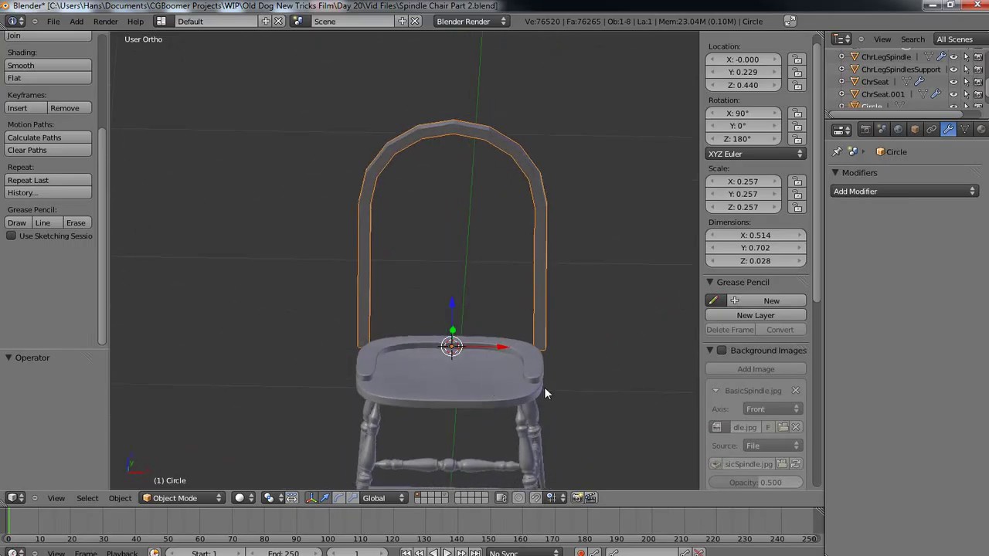
key(s)
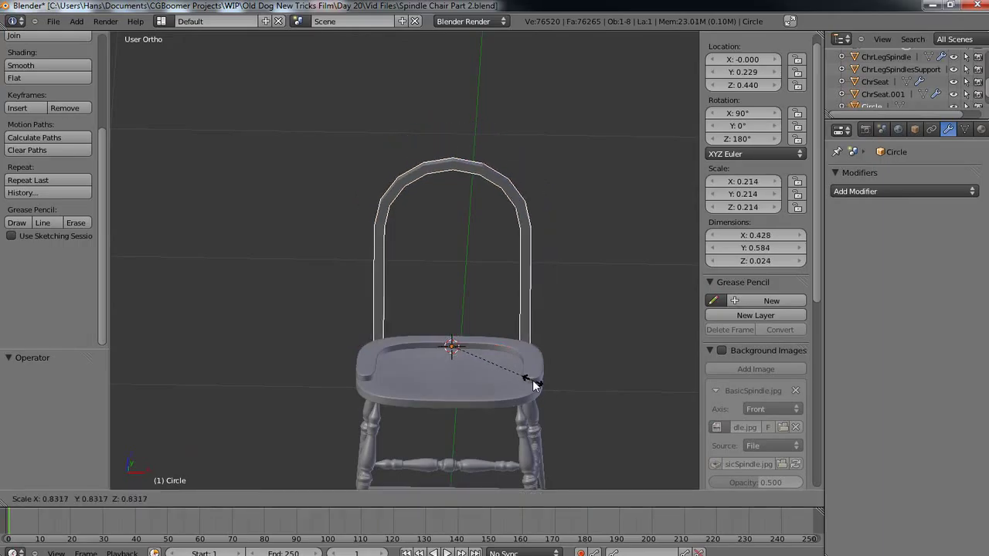
click(532, 380)
mouse_move(532, 380)
middle_down()
mouse_move(463, 407)
mouse_move(421, 371)
mouse_move(364, 431)
mouse_move(371, 409)
mouse_move(532, 388)
middle_up()
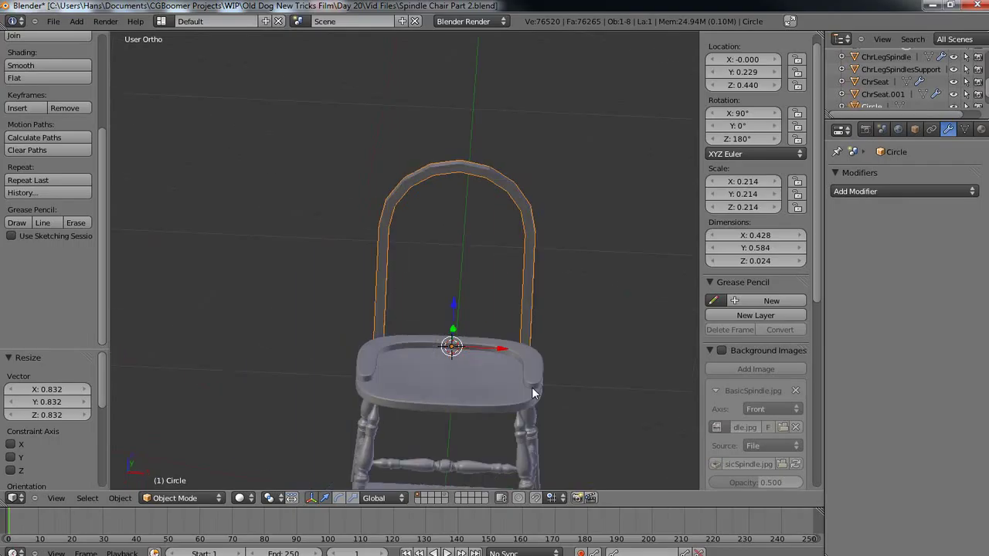
key(KP_1)
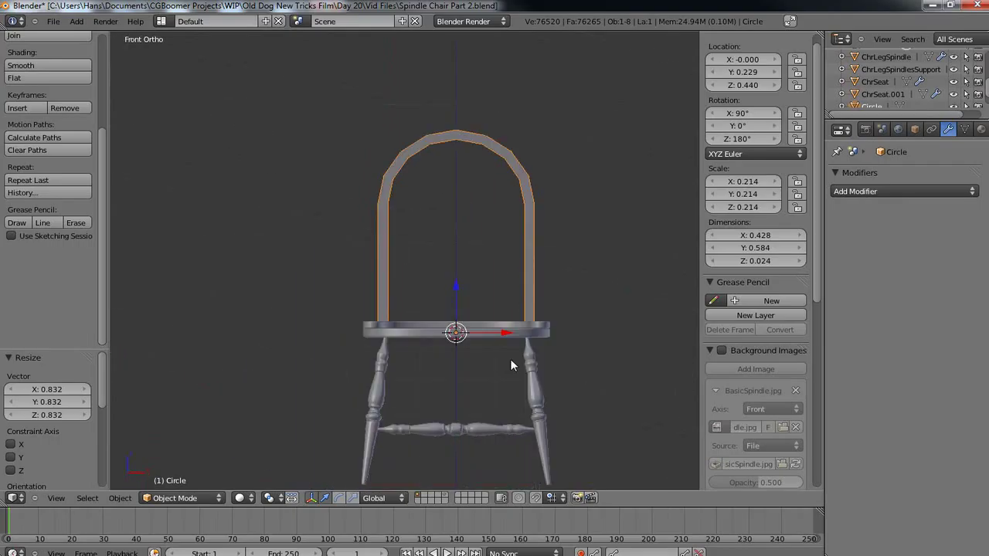
- Move the backrest frame about 0.059 along Y toward the seat's front and check its leg positions in wireframe
scroll(549, 358, down, 2)
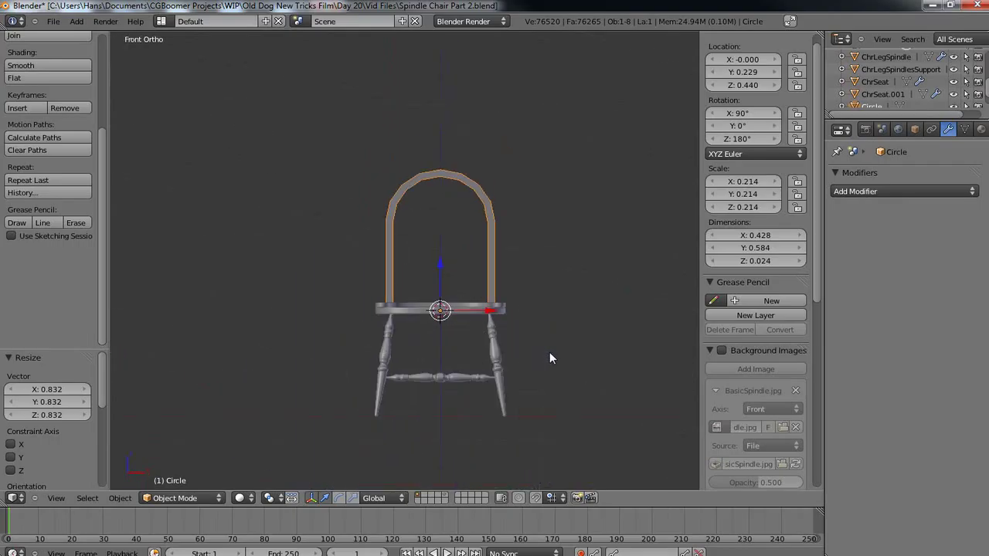
scroll(506, 360, up, 3)
shift+middle_drag(505, 397, 496, 430)
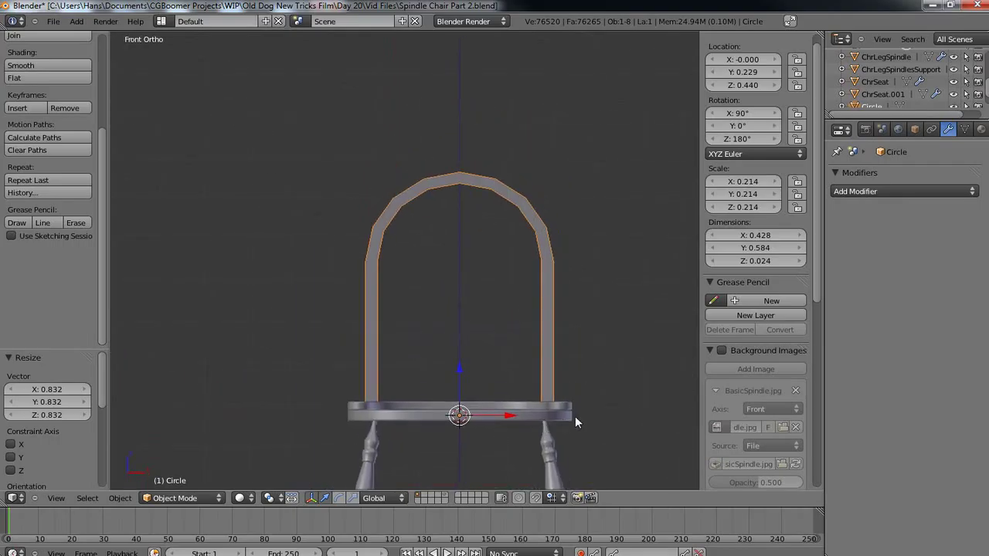
middle_drag(575, 416, 455, 437)
key(g)
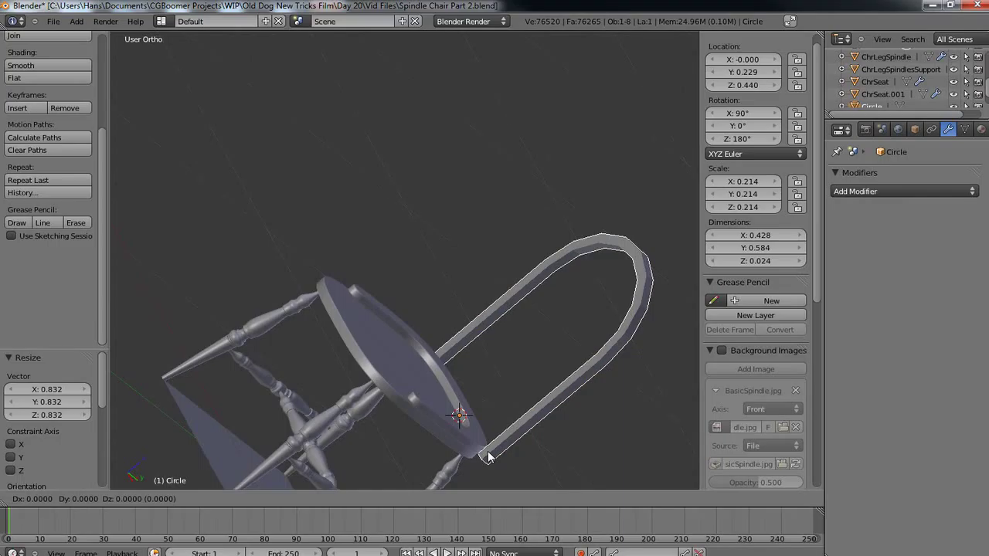
key(y)
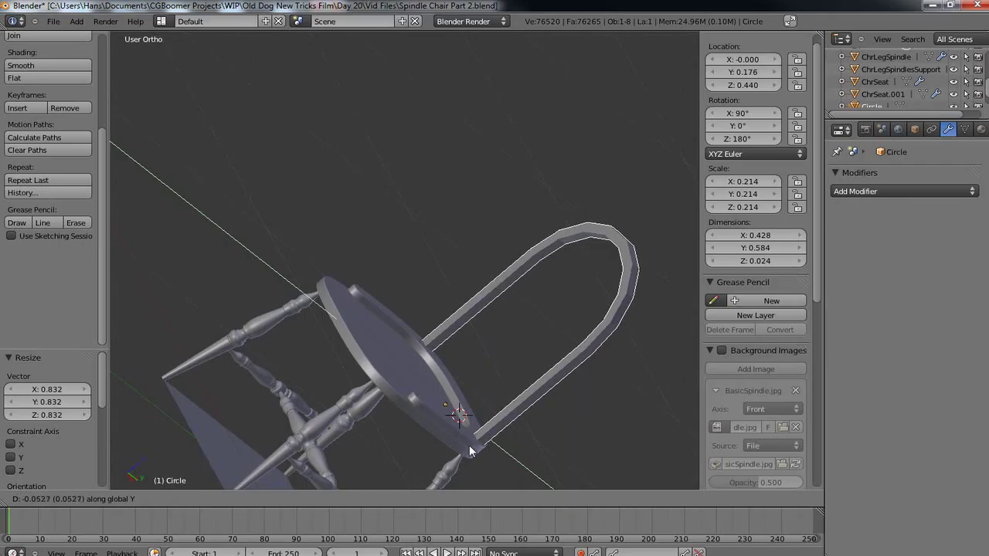
click(466, 451)
middle_drag(505, 461, 472, 137)
key(z)
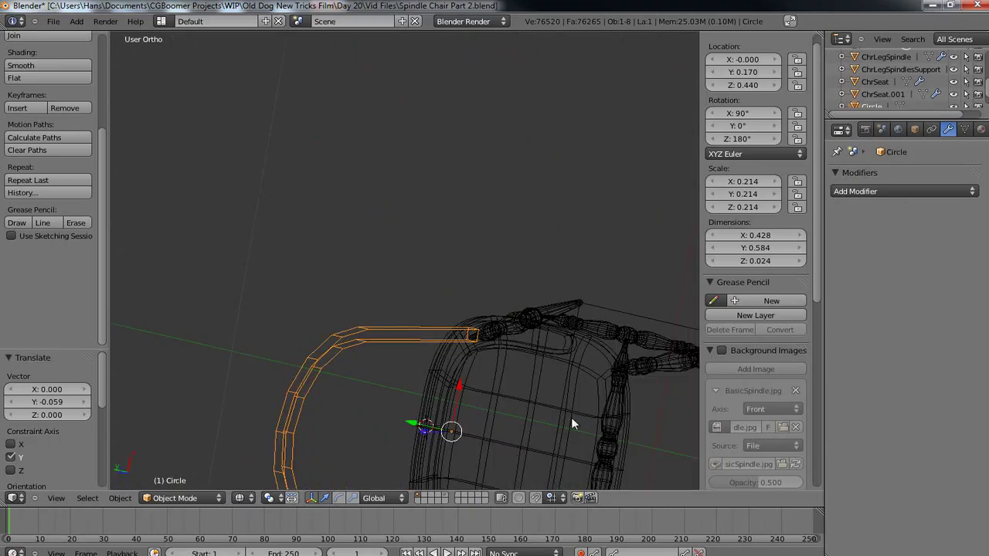
mouse_move(571, 417)
middle_down()
mouse_move(621, 215)
mouse_move(624, 301)
mouse_move(512, 416)
mouse_move(504, 329)
mouse_move(456, 346)
middle_up()
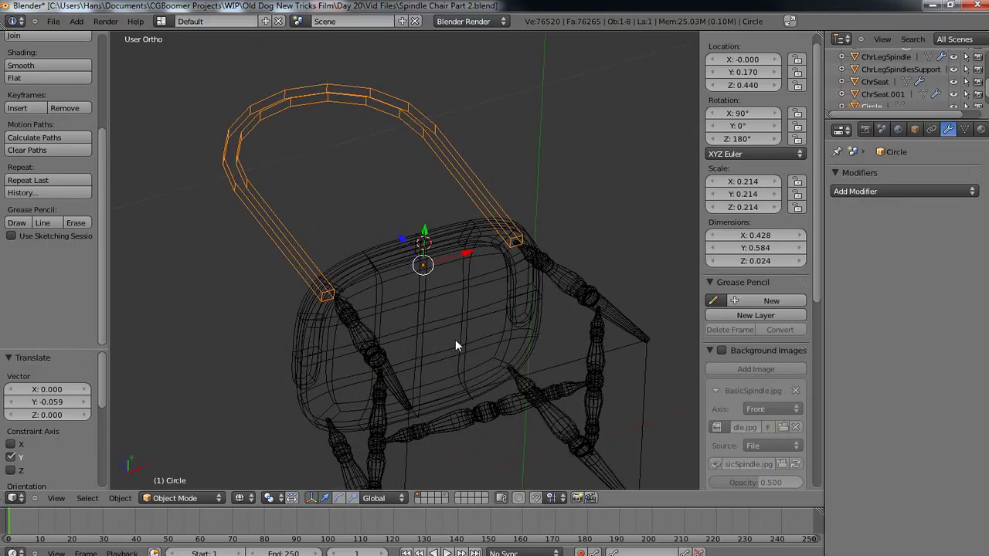
key(z)
- In Edit Mode, select all vertices of the frame's curved arch, down to the tops of the straight legs, including hidden ones
mouse_move(420, 309)
middle_down()
mouse_move(446, 234)
mouse_move(431, 392)
mouse_move(379, 376)
mouse_move(359, 330)
mouse_move(375, 333)
middle_up()
mouse_move(522, 365)
middle_down()
mouse_move(526, 409)
mouse_move(515, 418)
middle_up()
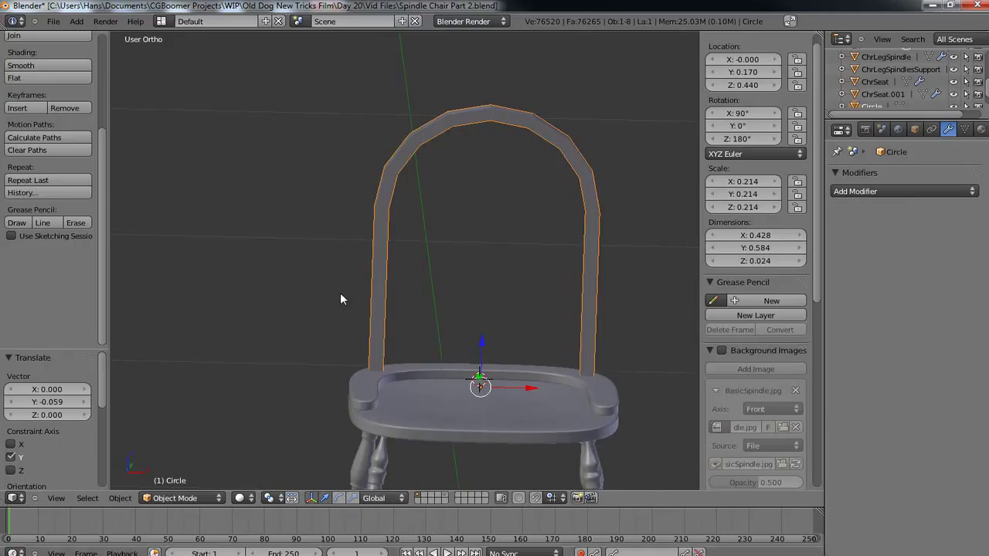
key(Tab)
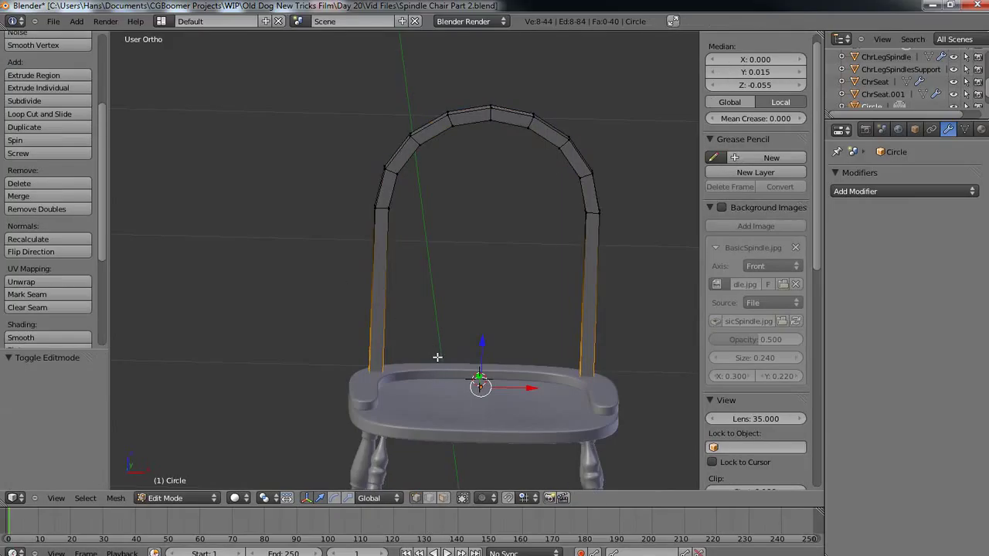
key(z)
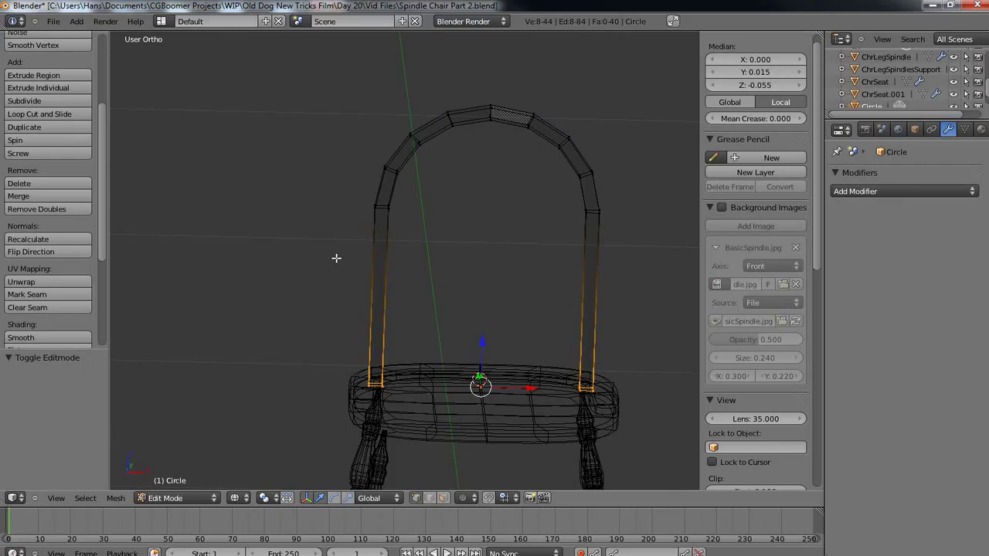
key(a)
key(a)
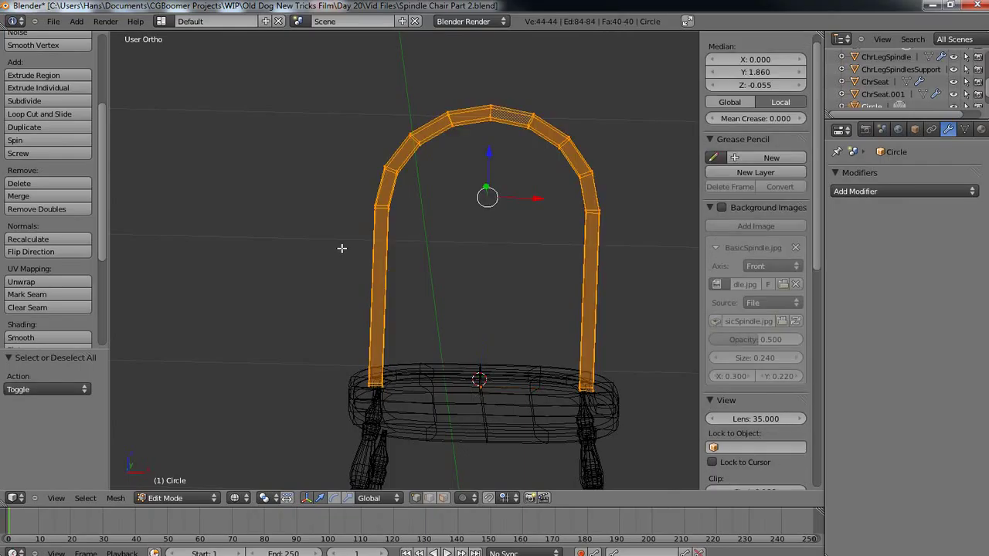
key(a)
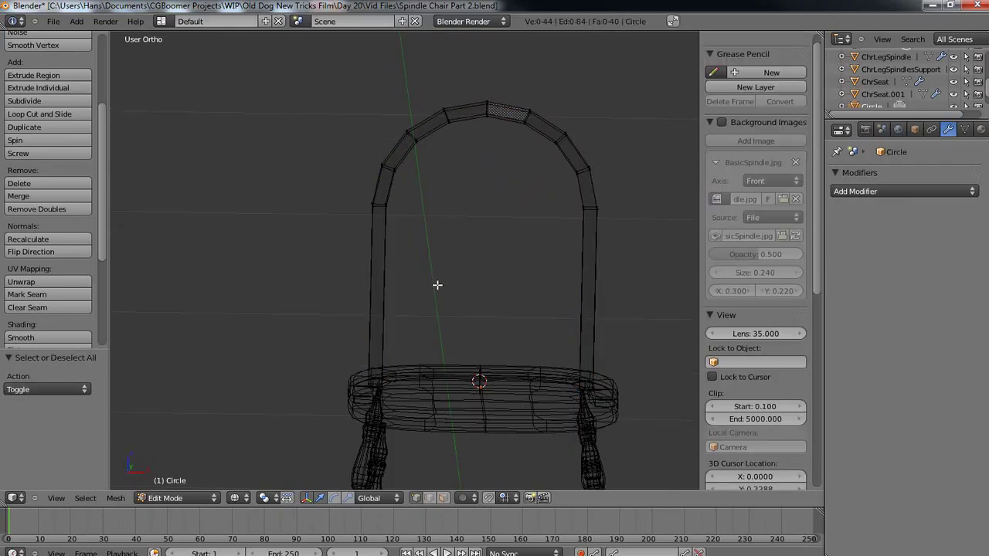
key(KP_1)
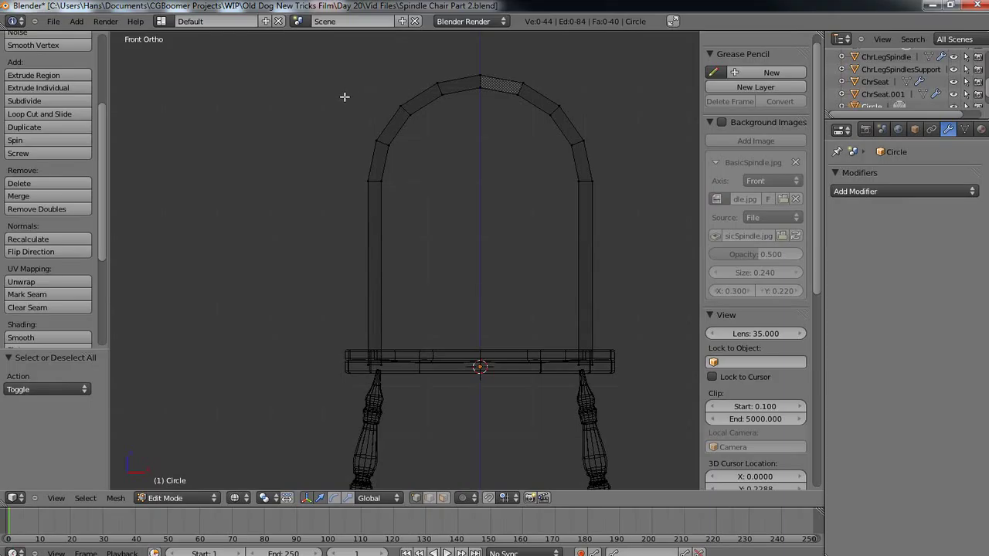
key(b)
drag(327, 46, 658, 217)
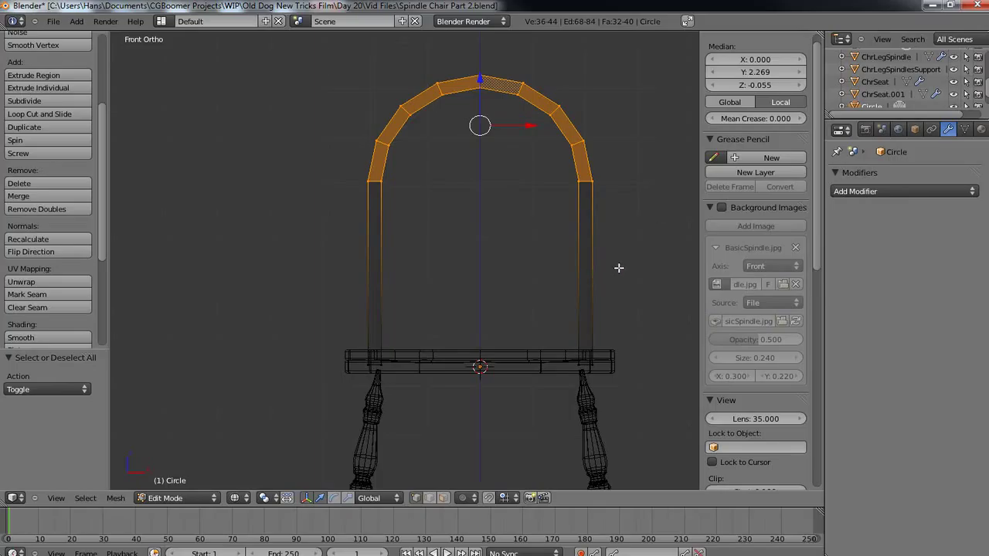
- Leave Edit Mode and show the layer with the blocked-out chair alongside the frame in Solid shading
key(Tab)
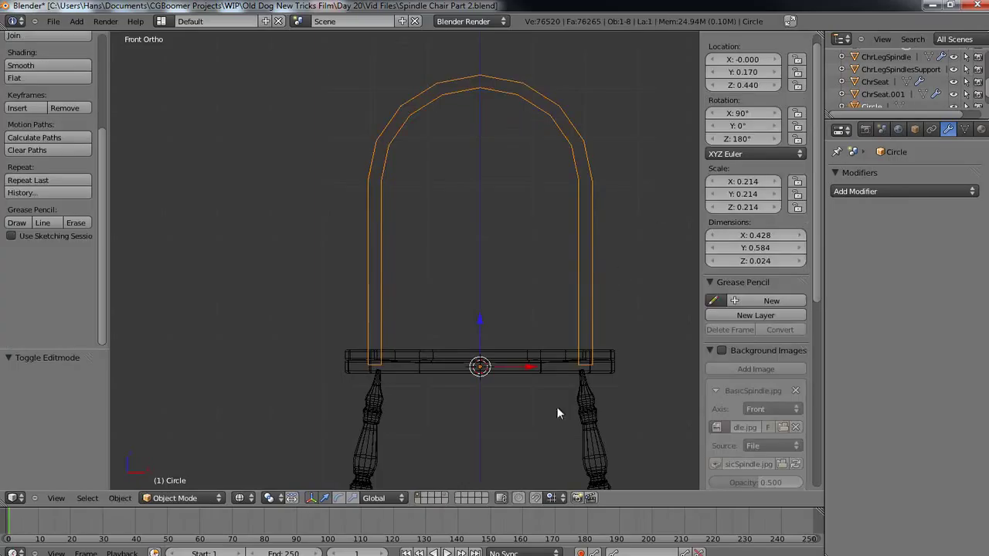
shift+click(446, 496)
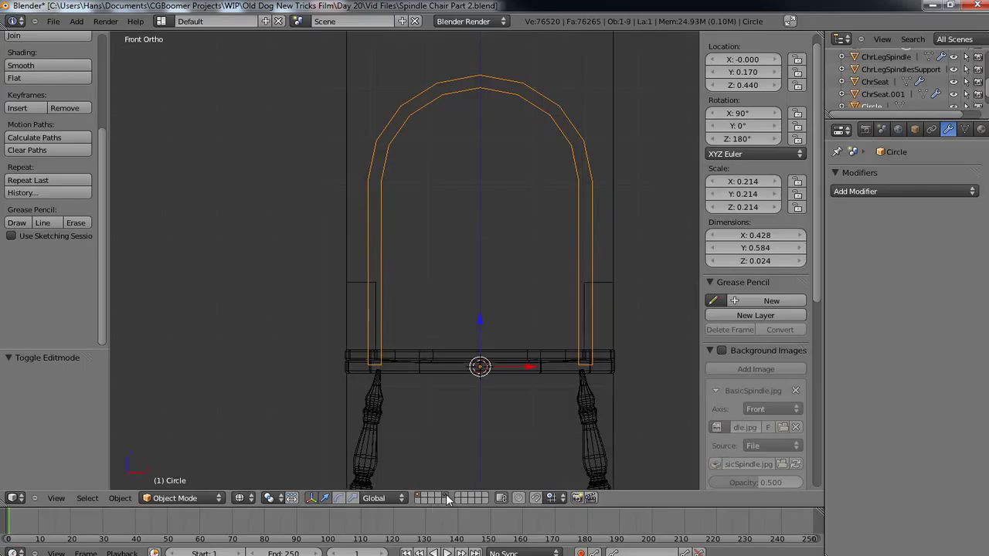
click(240, 498)
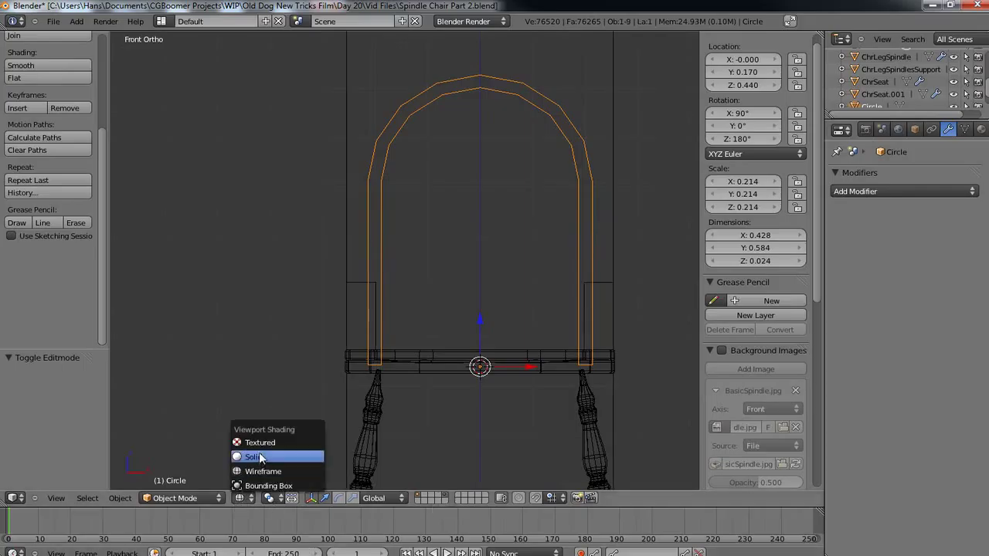
click(261, 458)
mouse_move(538, 394)
middle_down()
mouse_move(531, 411)
mouse_move(371, 368)
mouse_move(439, 397)
mouse_move(540, 400)
middle_up()
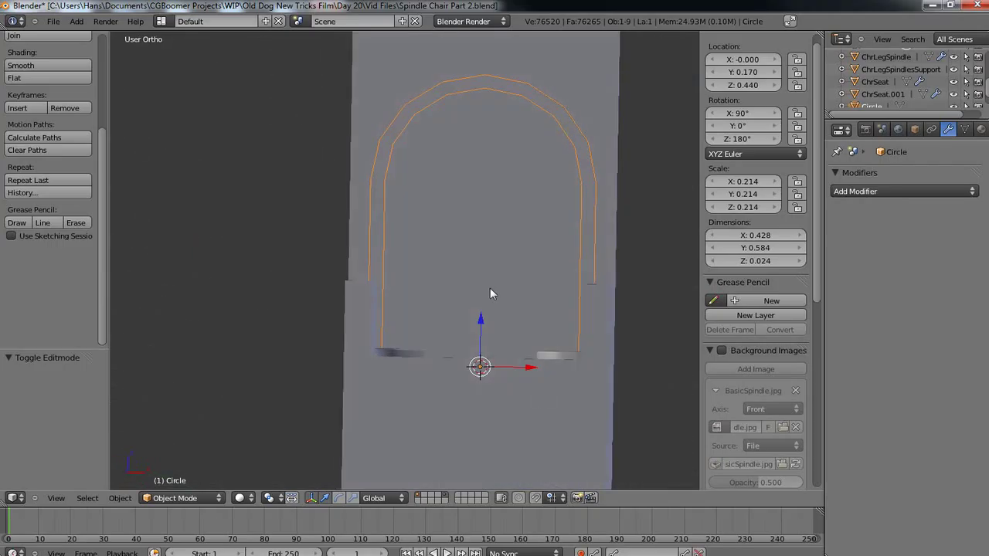
shift+middle_drag(486, 276, 486, 394)
- Raise the selected arch about 0.117 along Z so the frame reaches the top of the blocked-out chair back
key(Tab)
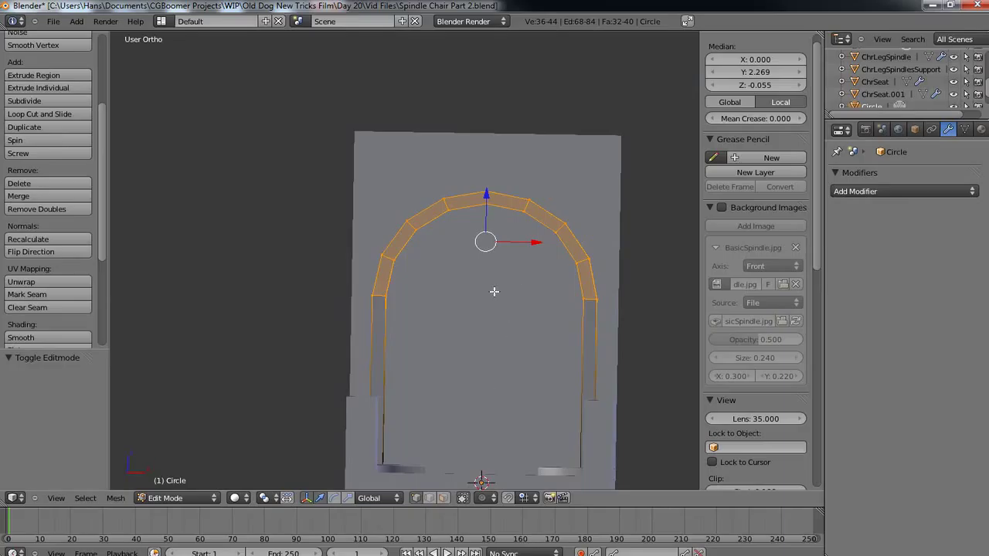
key(g)
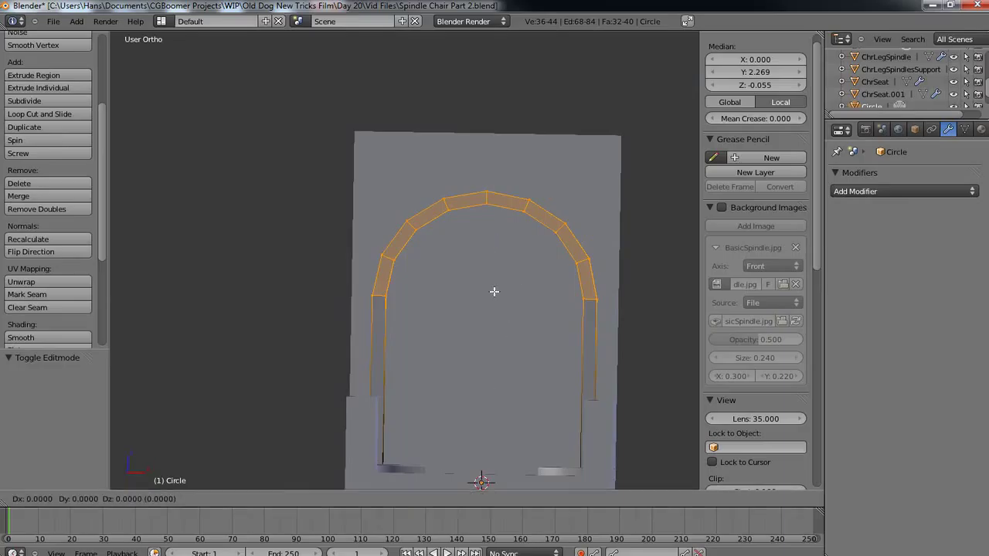
key(z)
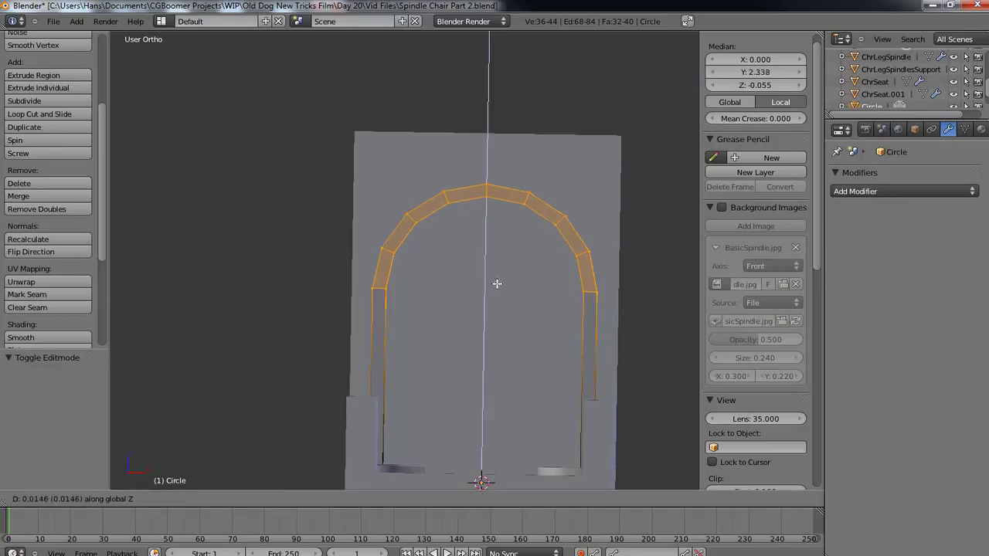
click(495, 233)
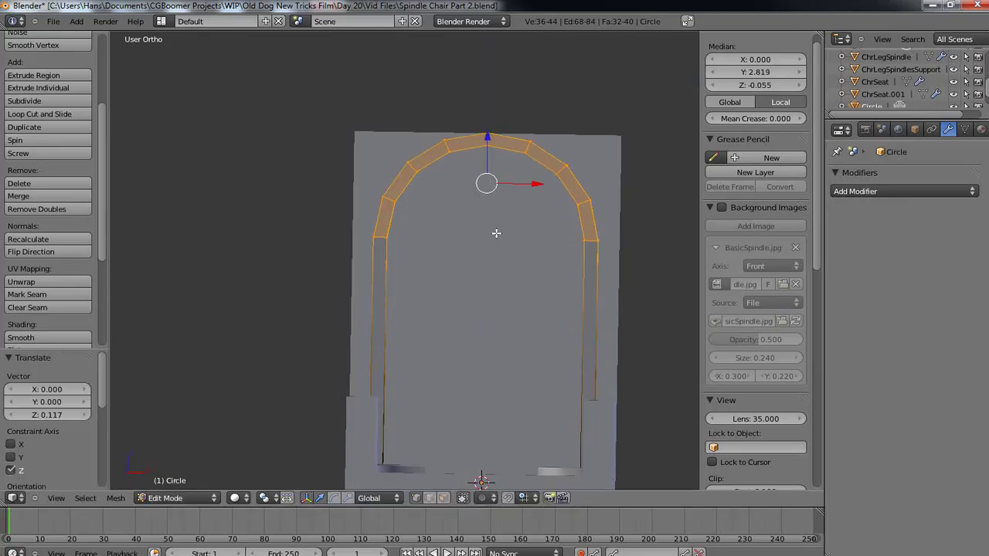
scroll(514, 289, down, 2)
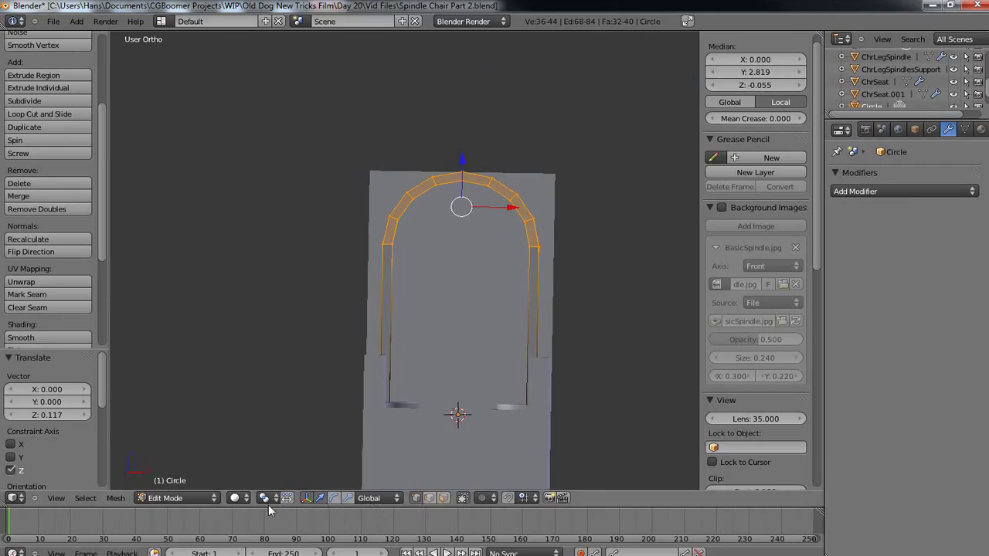
- Return to Object Mode and hide the layer with the blocked-out chair
middle_drag(444, 368, 342, 466)
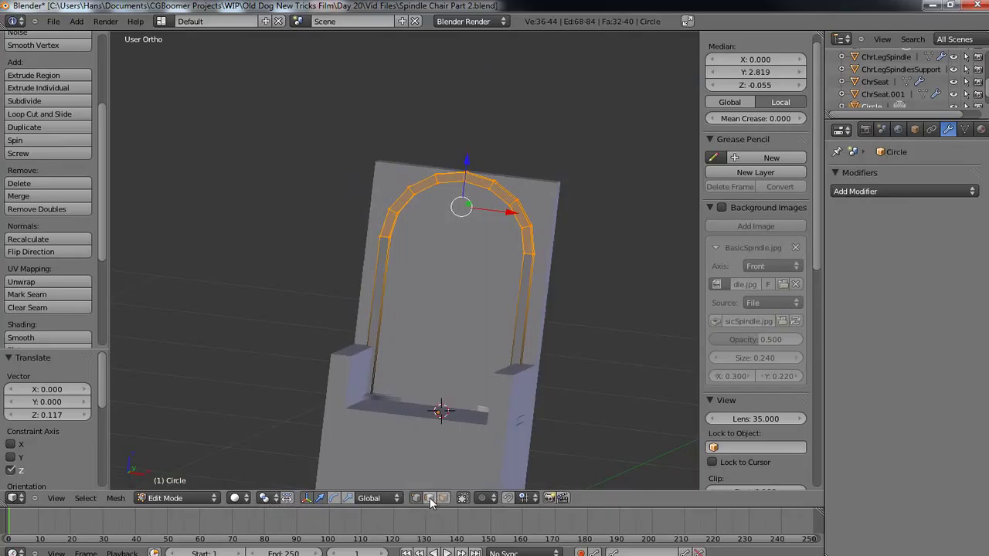
key(Tab)
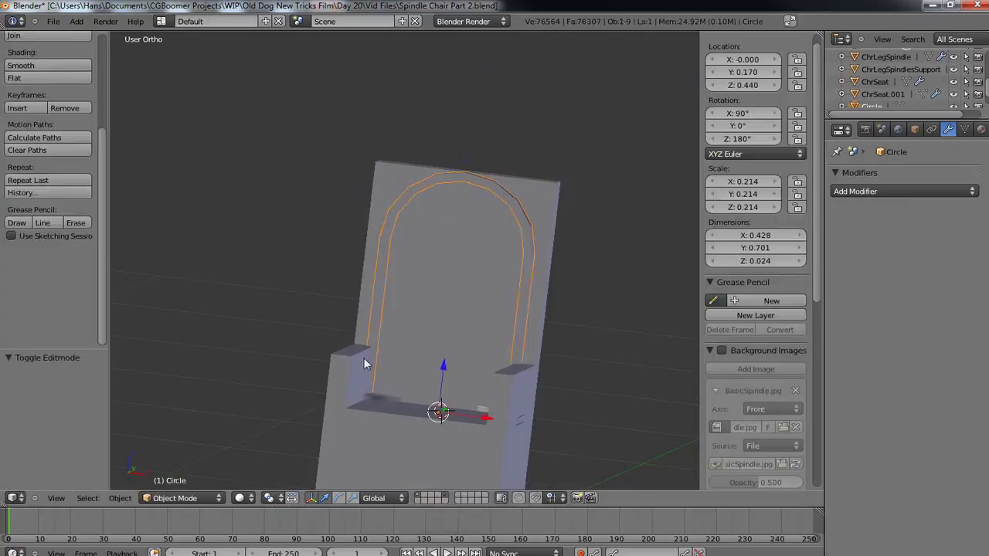
click(446, 501)
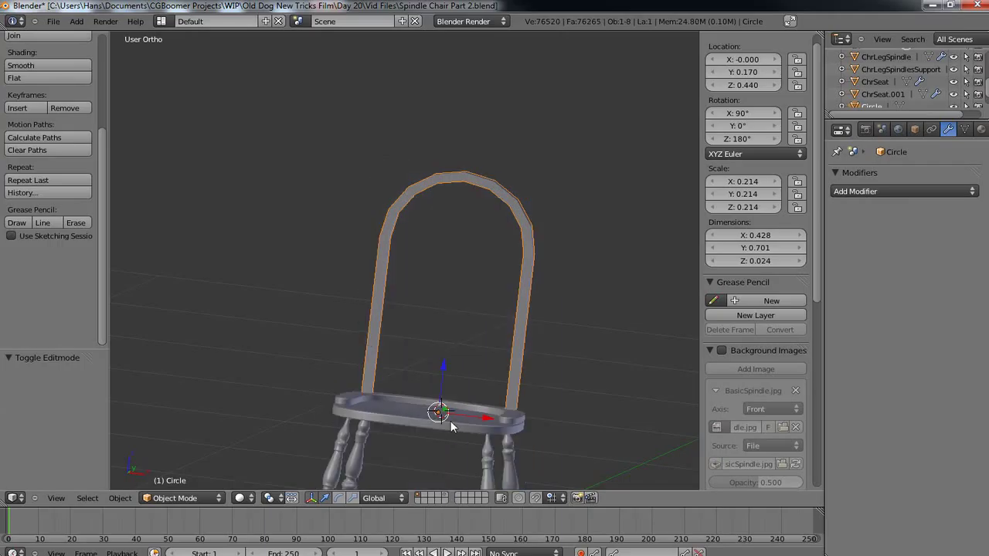
- Add two centred loop cuts running lengthwise along the outer side of the backrest frame
middle_drag(452, 427, 350, 357)
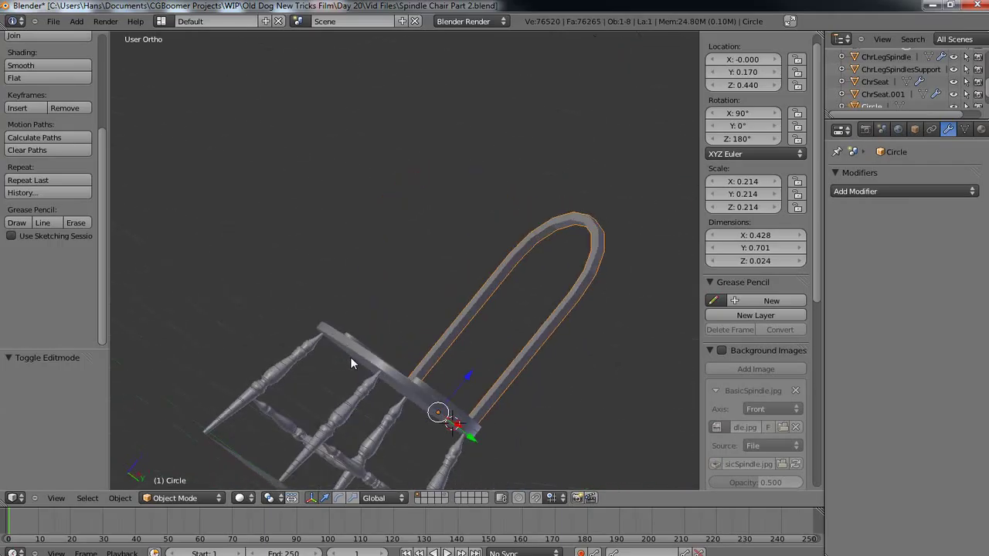
middle_drag(495, 424, 399, 372)
key(Tab)
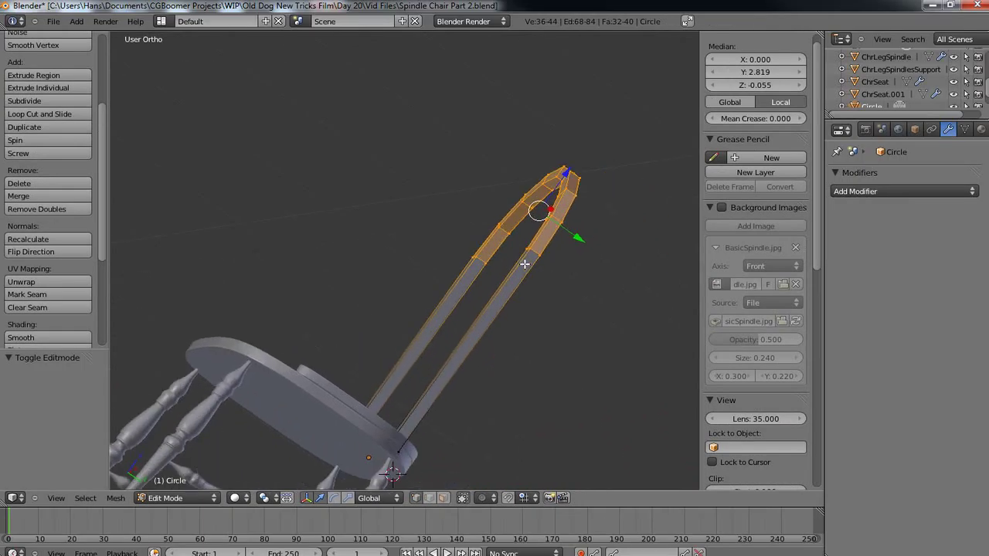
key(ctrl+r)
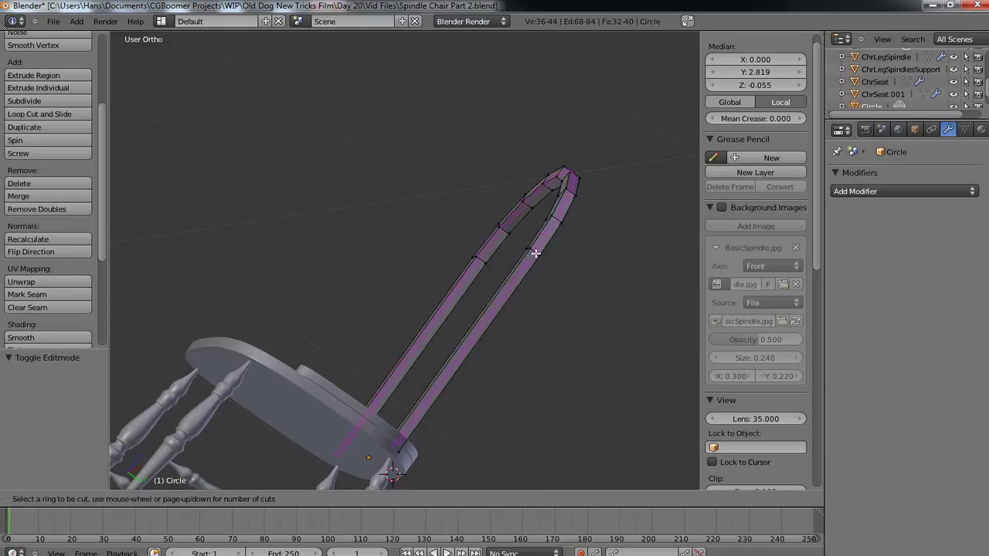
click(536, 252)
right_click(536, 253)
middle_drag(589, 327, 580, 294)
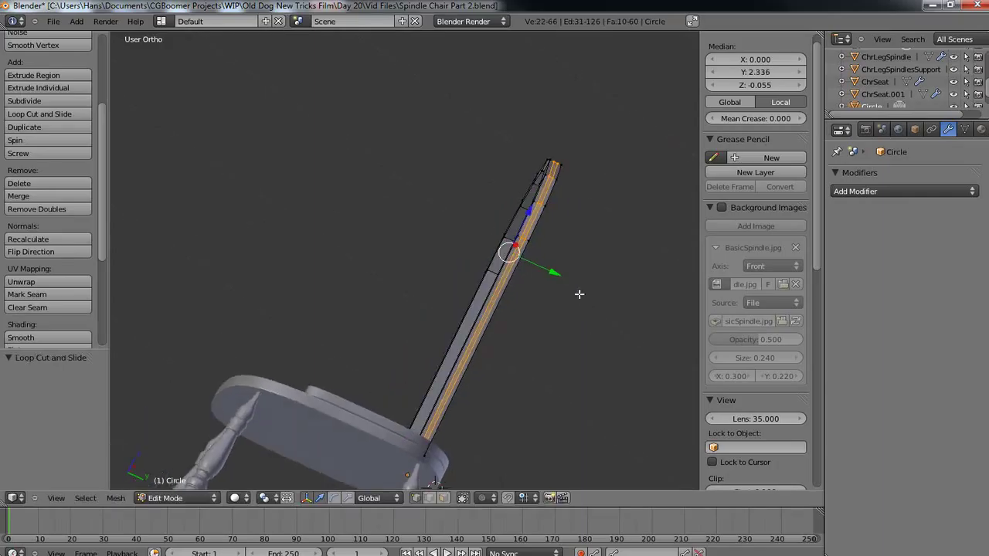
- Spread the two outer edge loops apart by scaling them to about 1.9 along Y
key(s)
key(y)
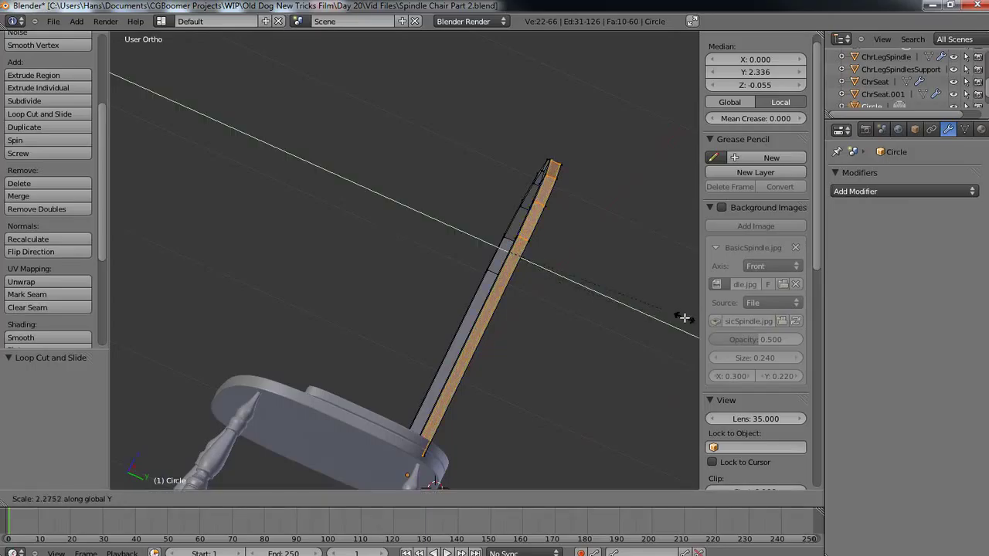
click(651, 316)
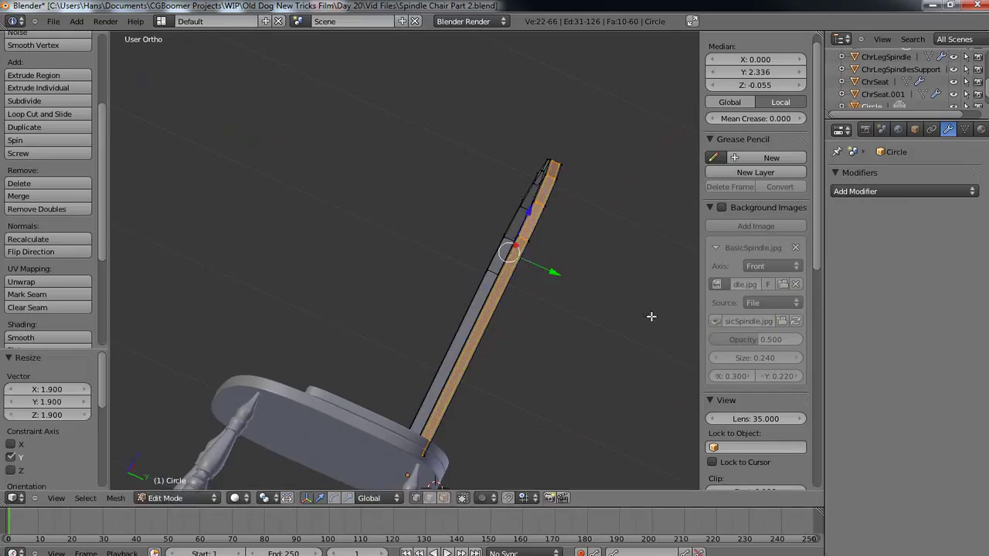
middle_drag(412, 325, 567, 364)
scroll(494, 308, up, 3)
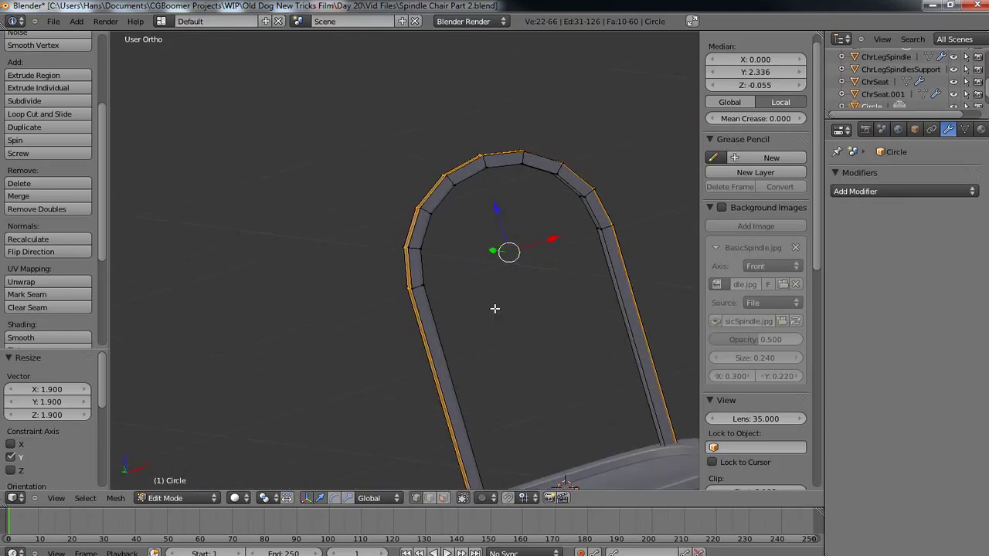
middle_drag(531, 280, 570, 276)
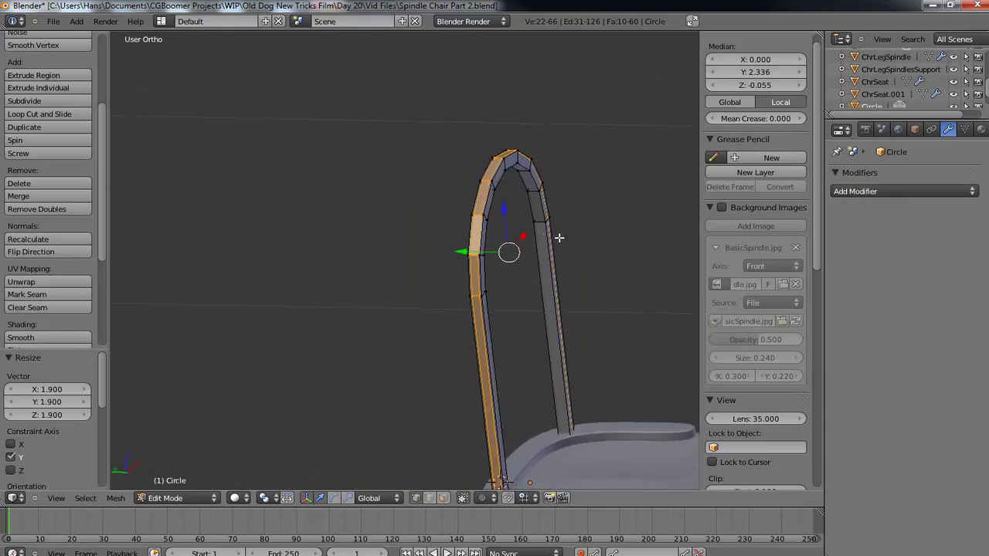
- Add two centred loop cuts running lengthwise along the inner side of the backrest frame
key(ctrl+r)
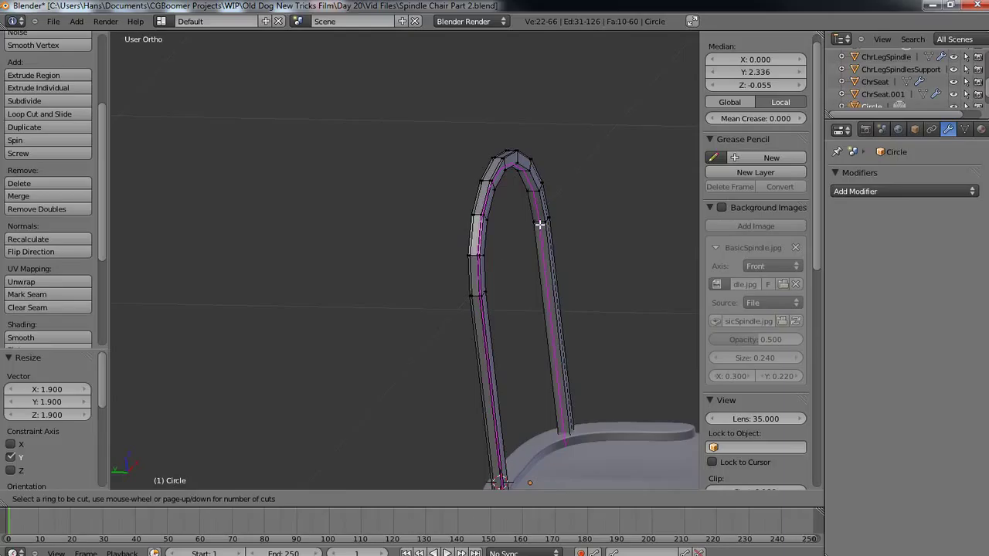
click(539, 224)
right_click(539, 224)
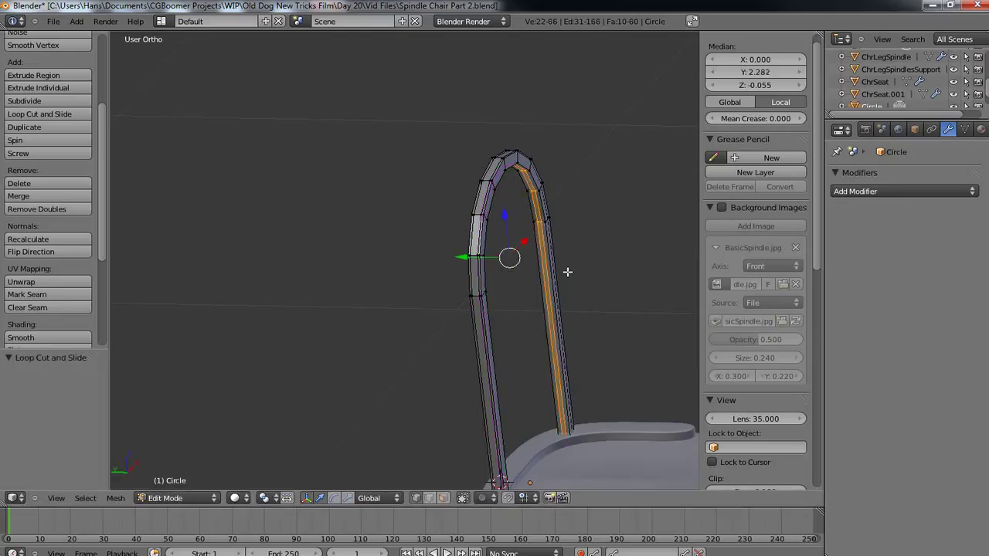
- Spread the two inner edge loops apart by scaling them to about 1.87 along Y
key(s)
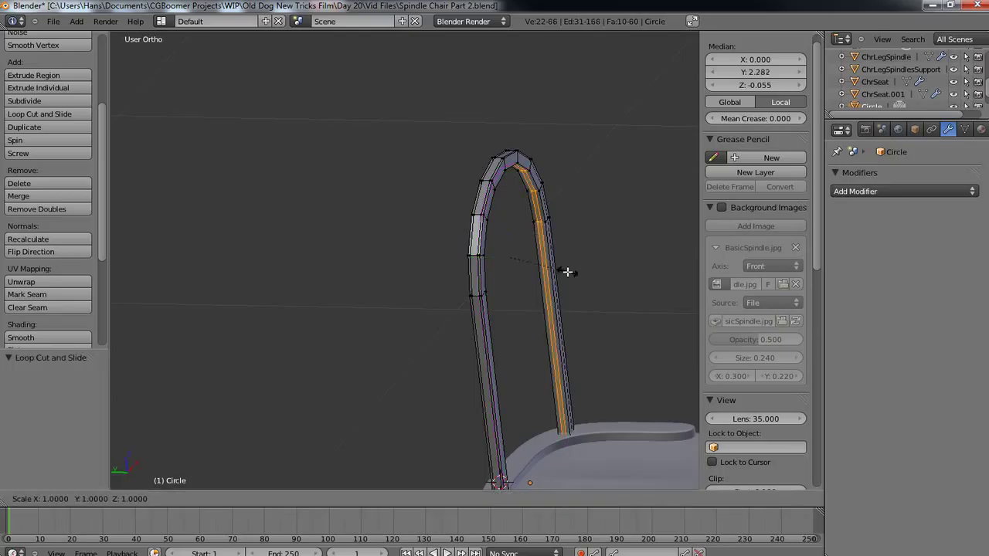
key(y)
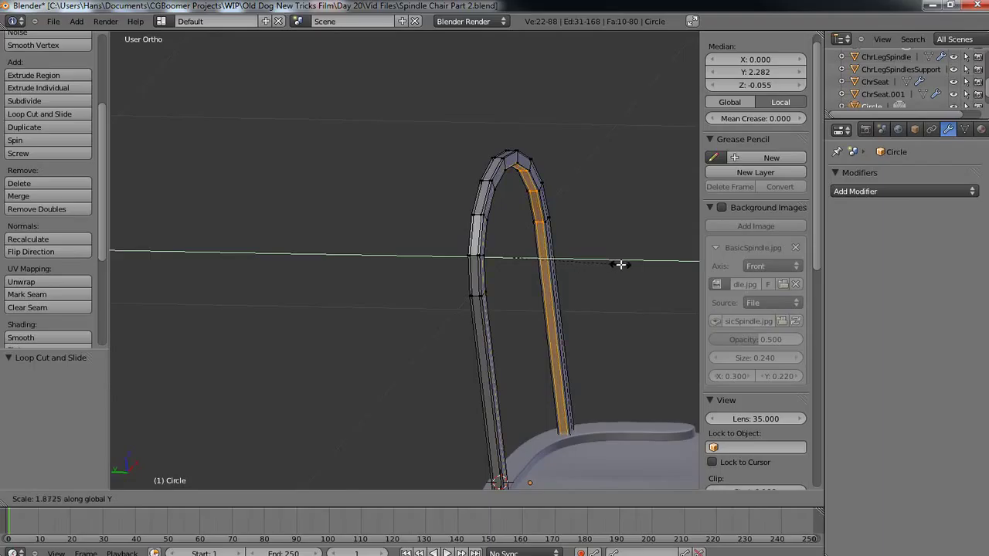
click(619, 264)
middle_drag(621, 267, 511, 312)
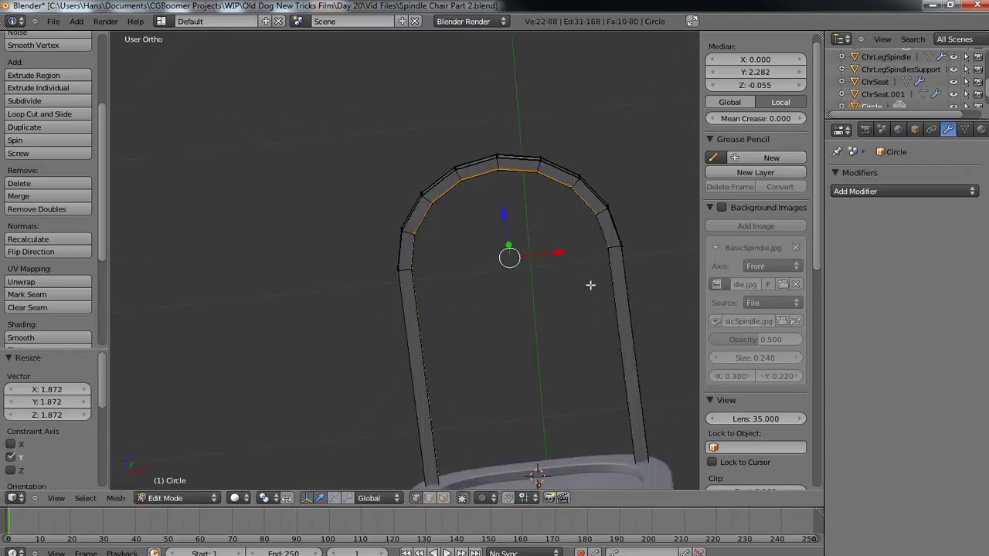
shift+middle_drag(589, 283, 510, 287)
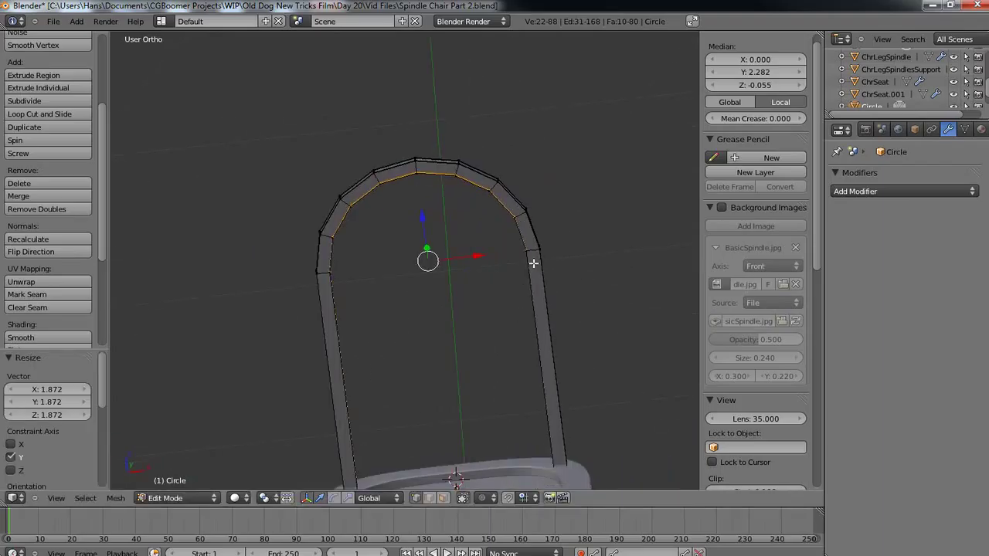
key(ctrl+r)
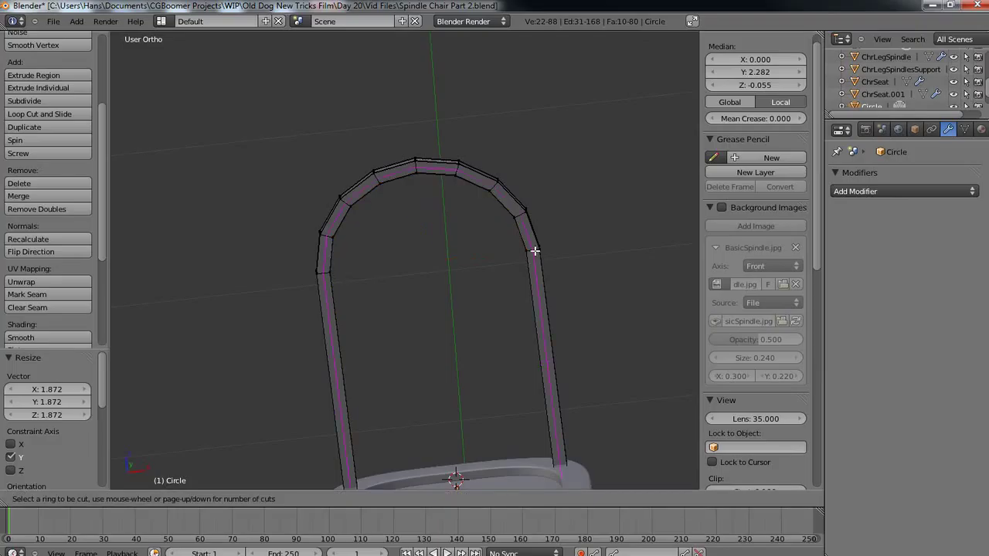
click(534, 250)
right_click(534, 251)
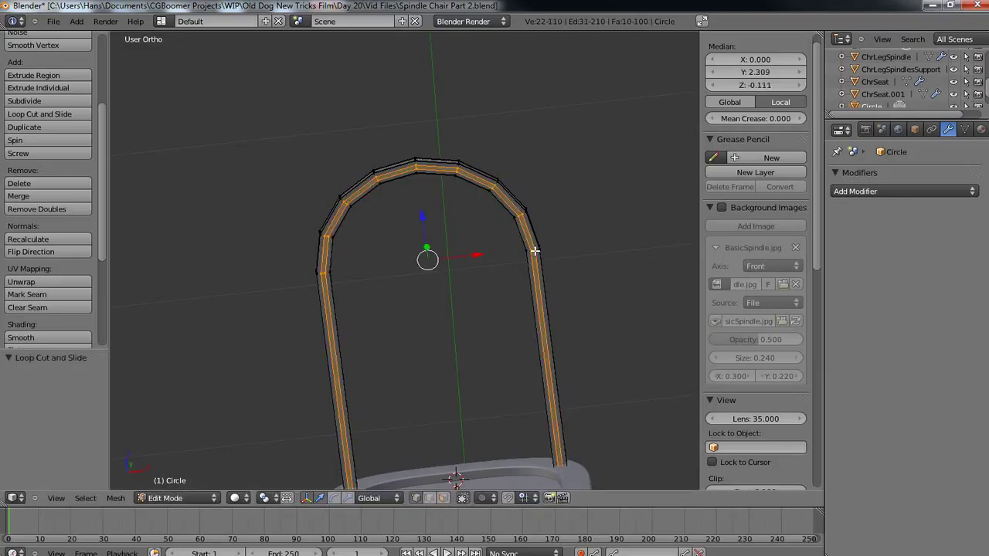
key(s)
key(x)
right_click(594, 316)
key(ctrl+z)
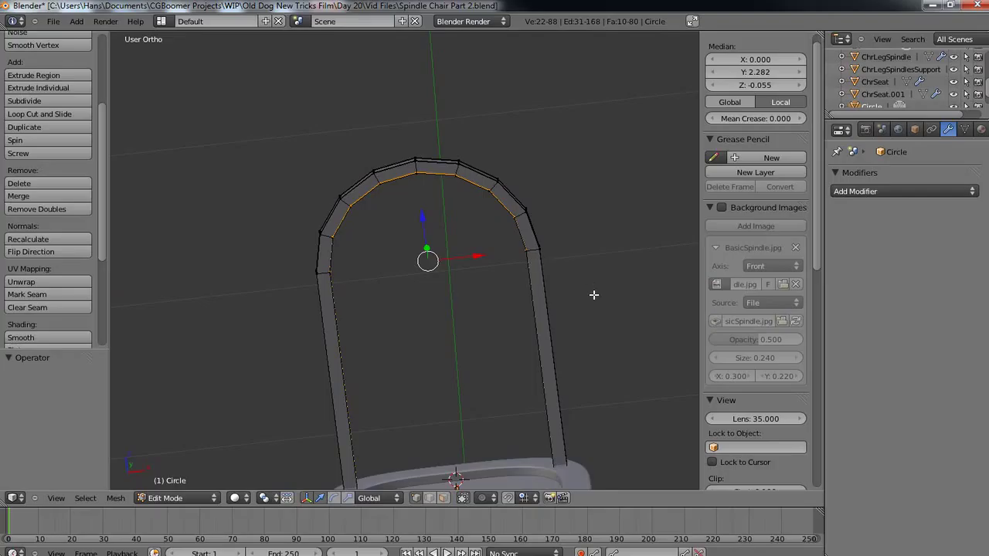
- Add a lengthwise loop cut on the front face of the backrest frame, slid to about -0.75 toward the outer edge
key(KP_1)
scroll(536, 307, up, 4)
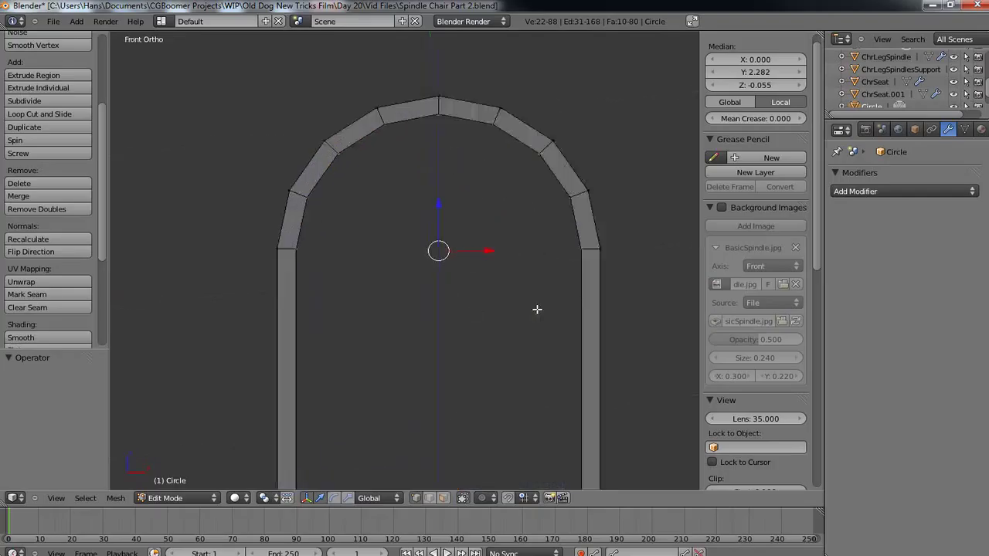
shift+middle_drag(537, 306, 455, 296)
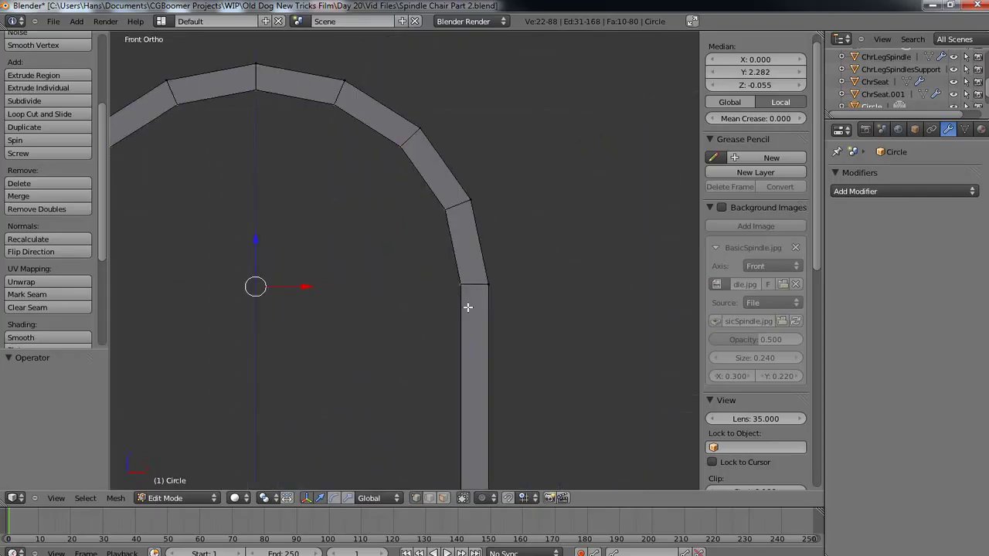
key(ctrl+r)
click(475, 289)
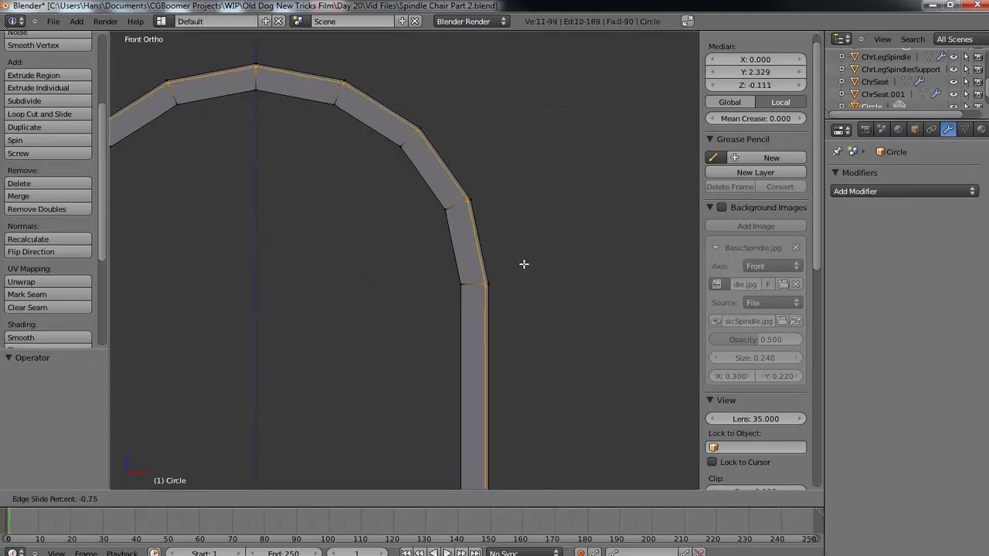
click(525, 265)
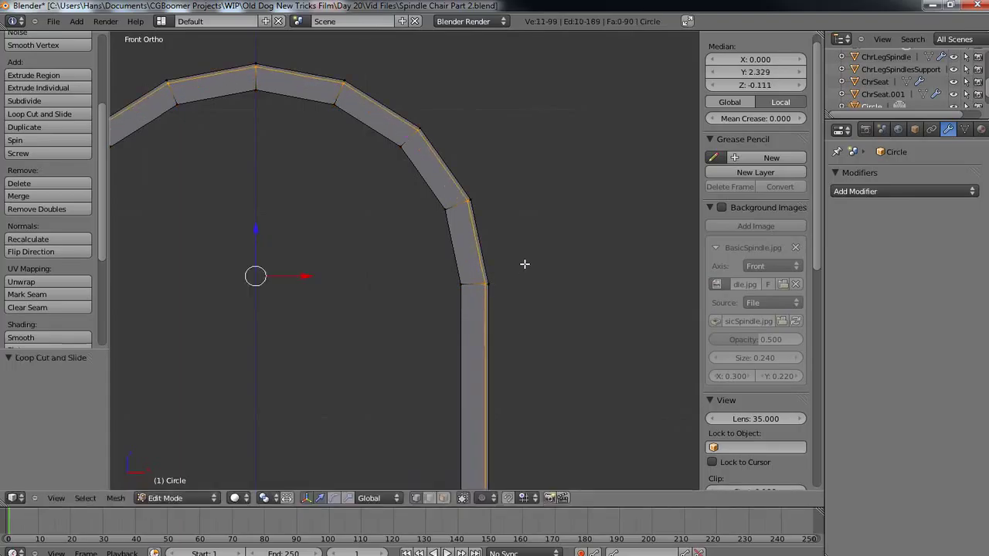
- Add a second lengthwise loop cut on the frame's front face, slid close to the inner edge
key(ctrl+r)
click(474, 287)
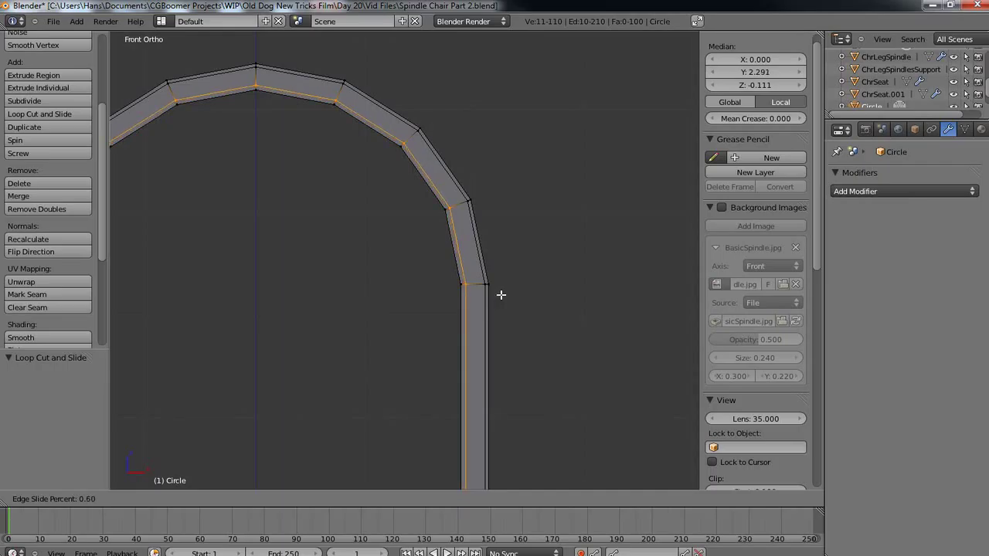
click(519, 291)
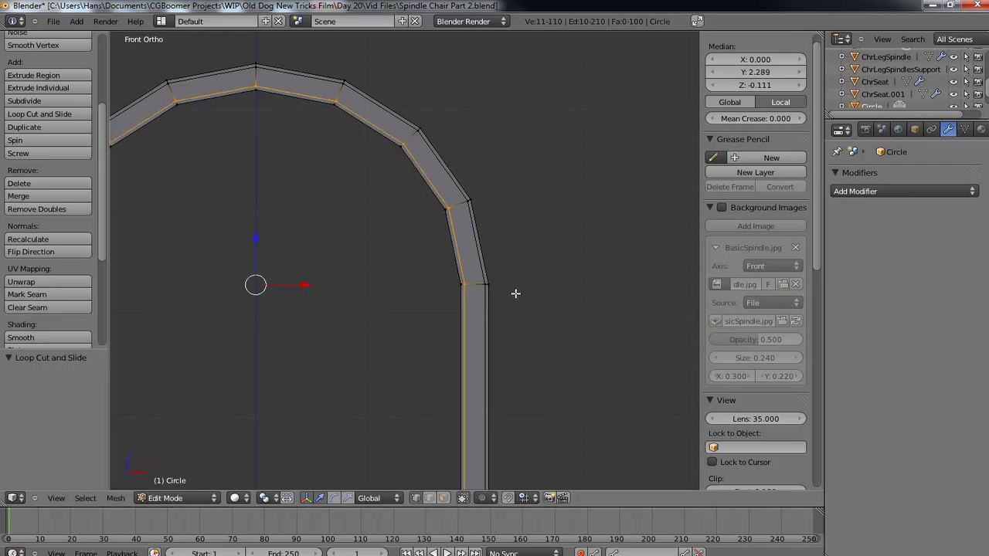
- Add a lengthwise loop cut on the back face of the backrest frame, slid to about -0.74 toward the inner edge
middle_drag(523, 291, 273, 218)
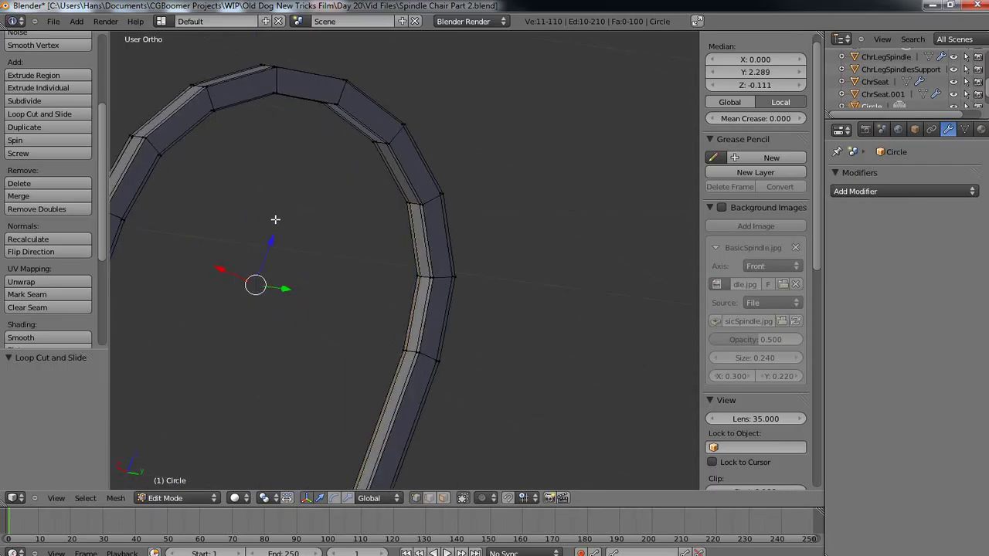
shift+middle_drag(297, 157, 451, 223)
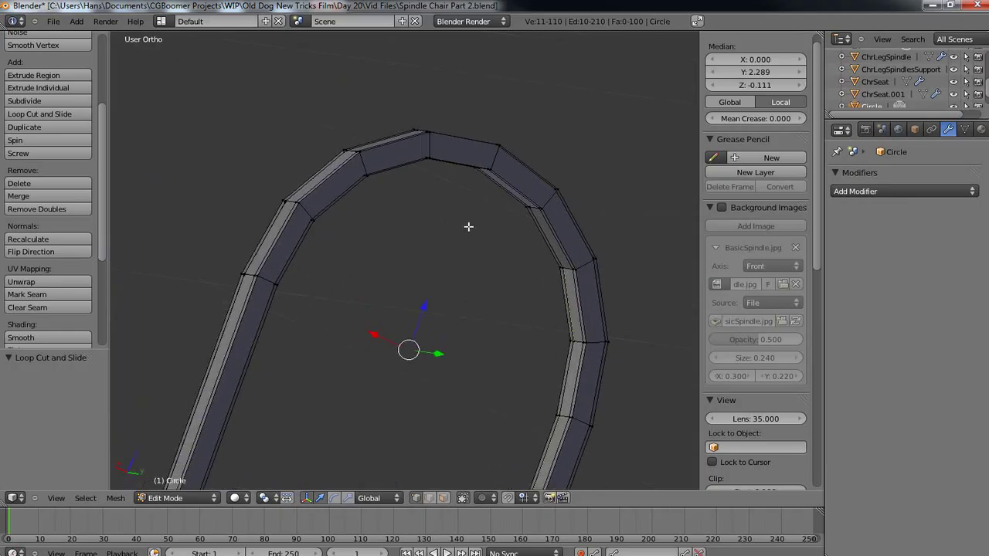
key(ctrl+KP_1)
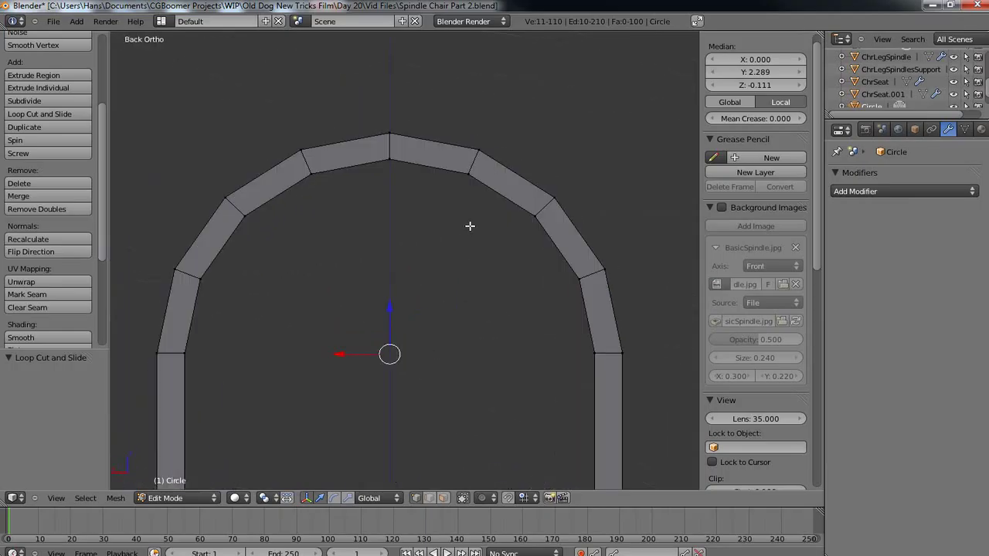
shift+middle_drag(318, 296, 424, 203)
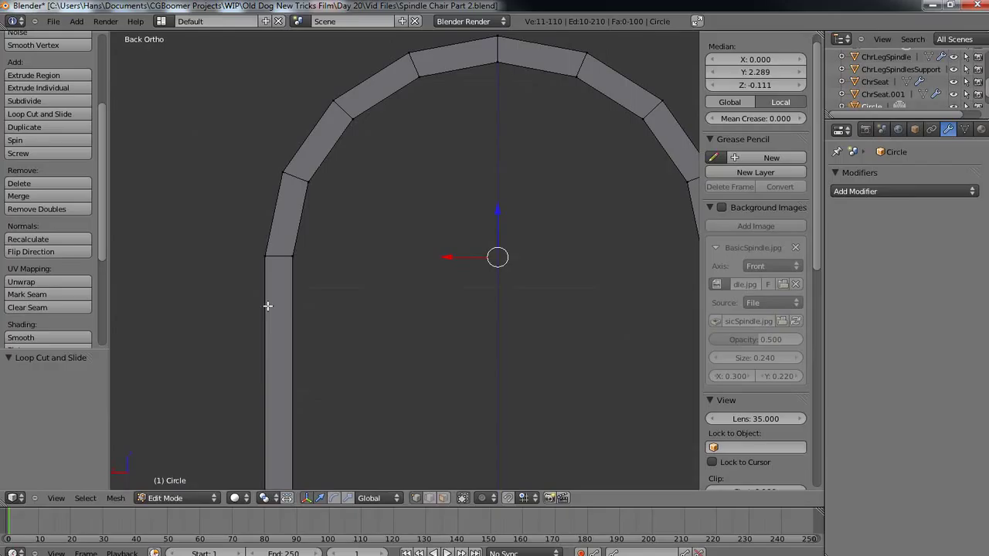
key(ctrl+r)
click(283, 260)
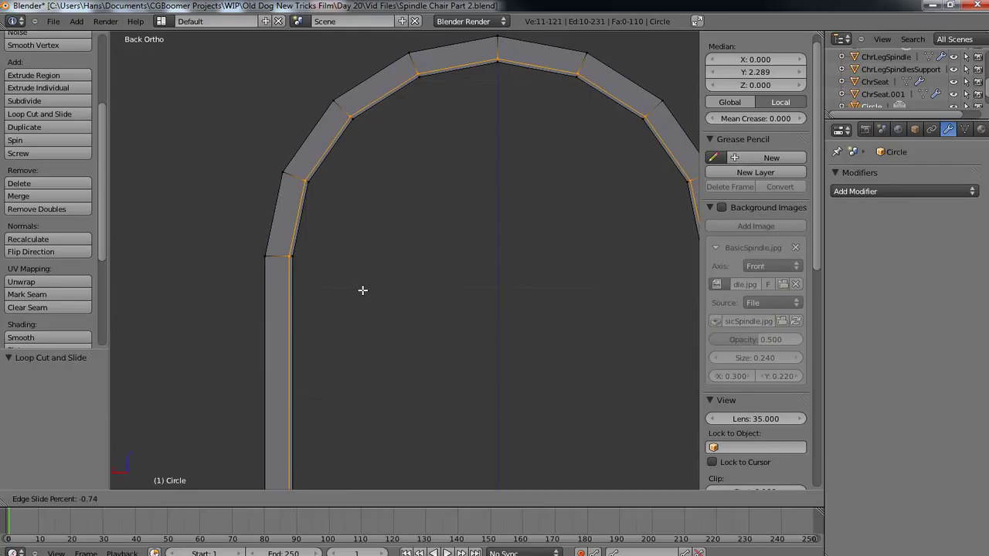
click(363, 290)
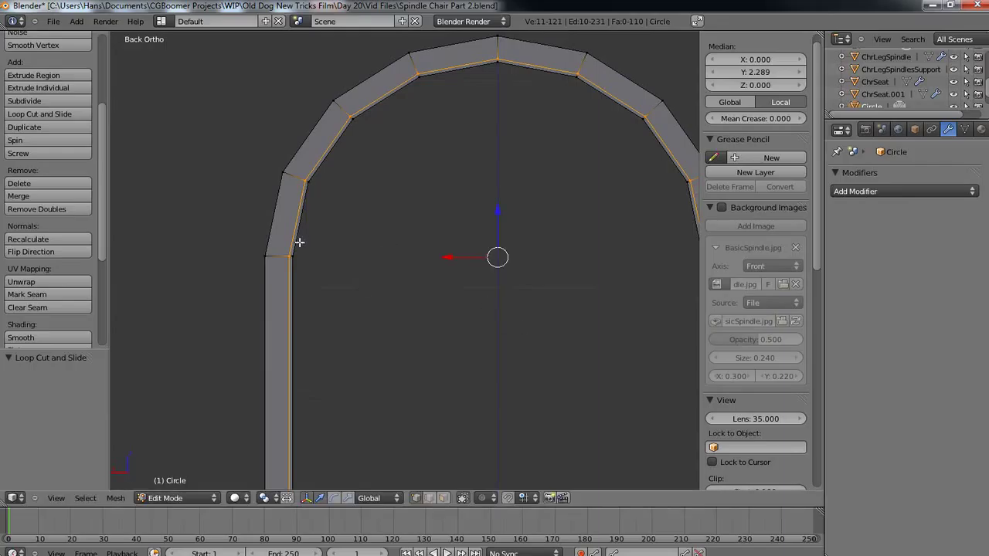
- Add a second lengthwise loop cut on the frame's back face, slid close to the outer edge
key(ctrl+r)
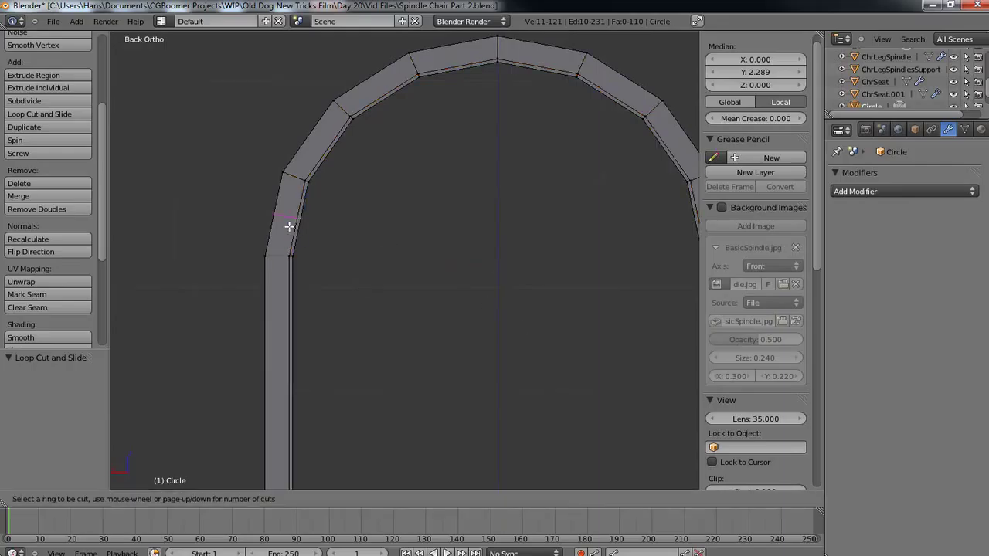
click(299, 171)
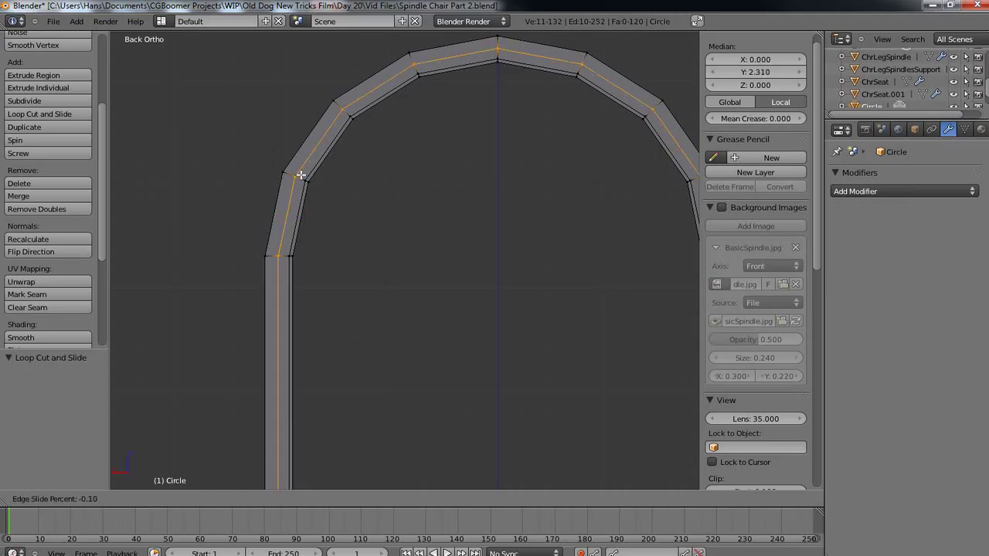
click(247, 148)
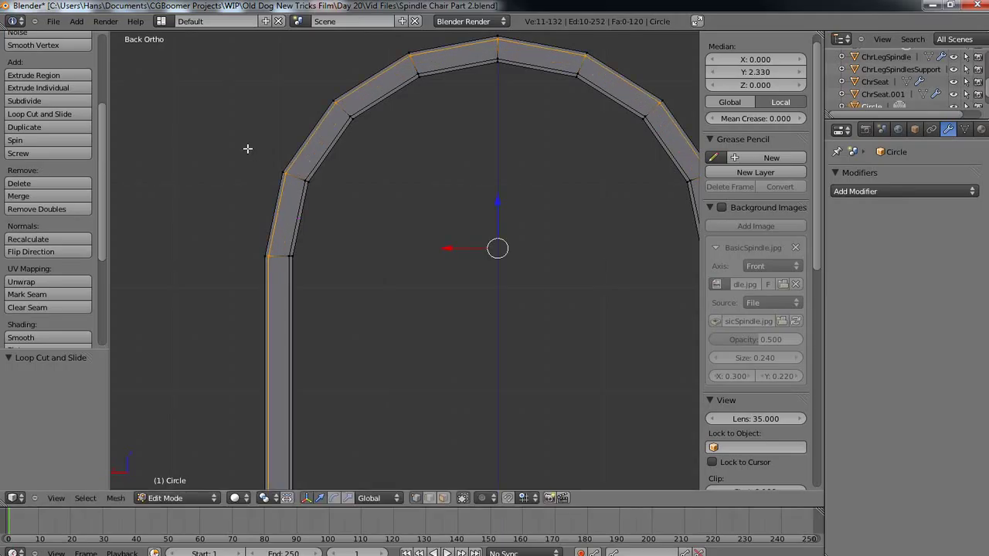
- Return to Object Mode and apply smooth shading to the backrest frame
middle_drag(175, 205, 350, 264)
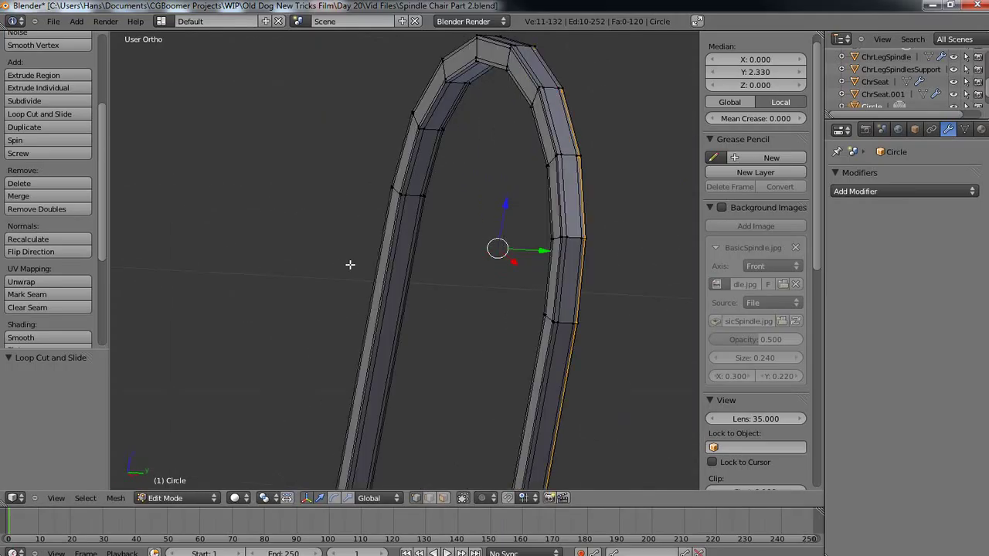
key(Tab)
scroll(421, 283, up, 5)
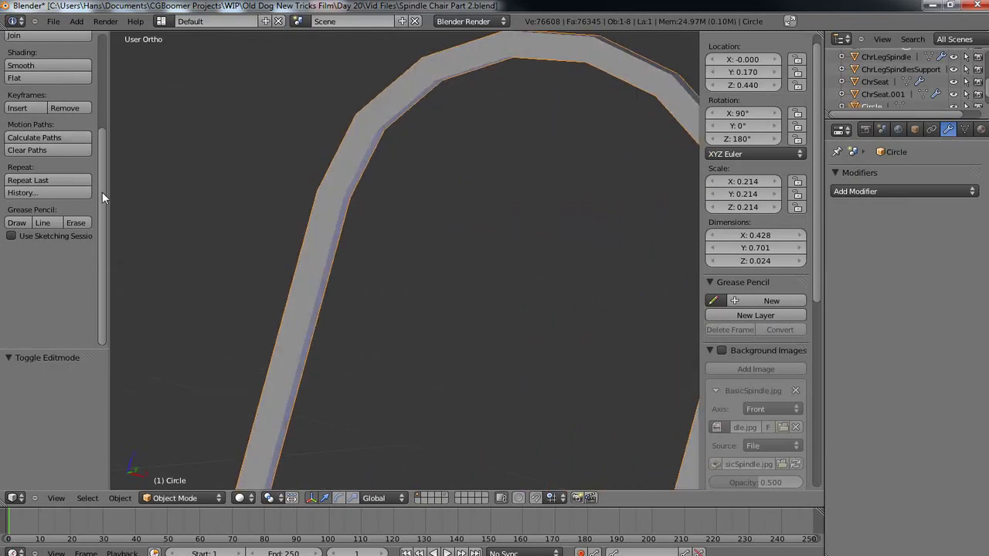
drag(103, 192, 126, 100)
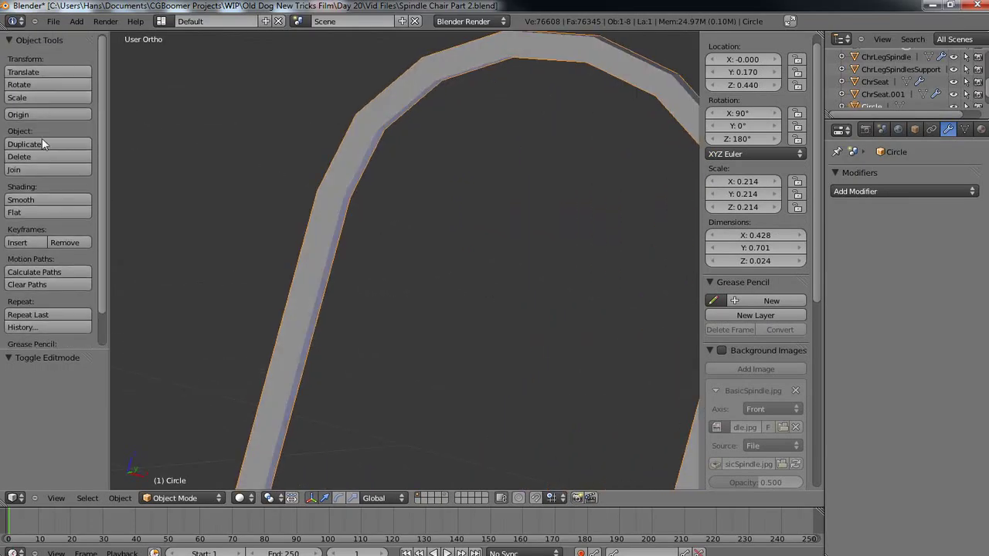
click(55, 198)
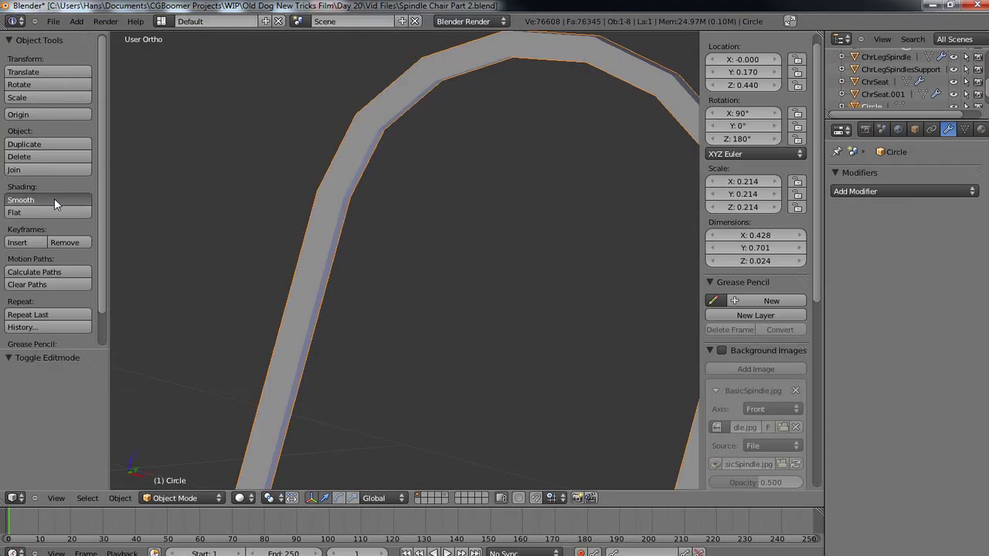
- Add a Multiresolution modifier to the backrest frame and subdivide it twice
middle_drag(386, 228, 380, 160)
scroll(406, 198, down, 1)
scroll(416, 196, down, 3)
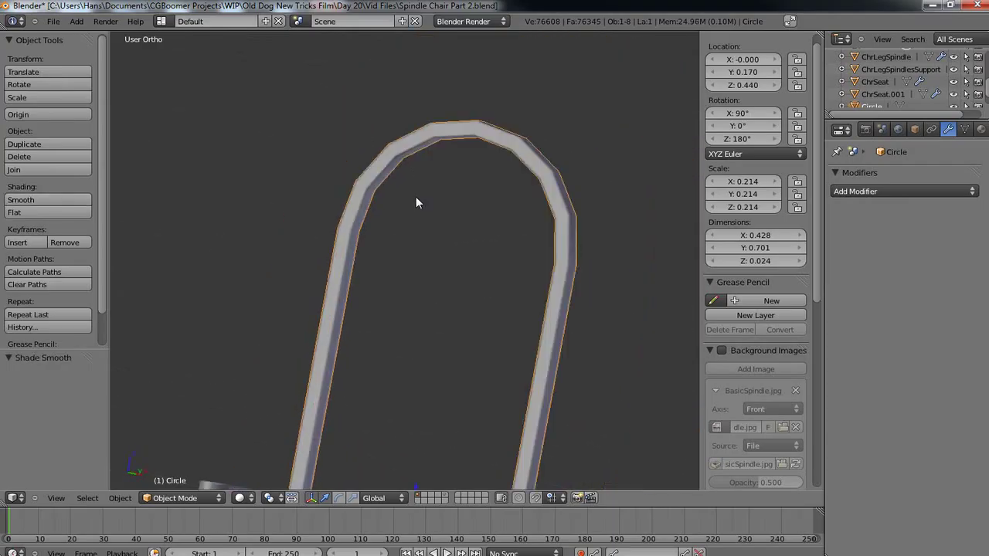
middle_drag(416, 196, 579, 276)
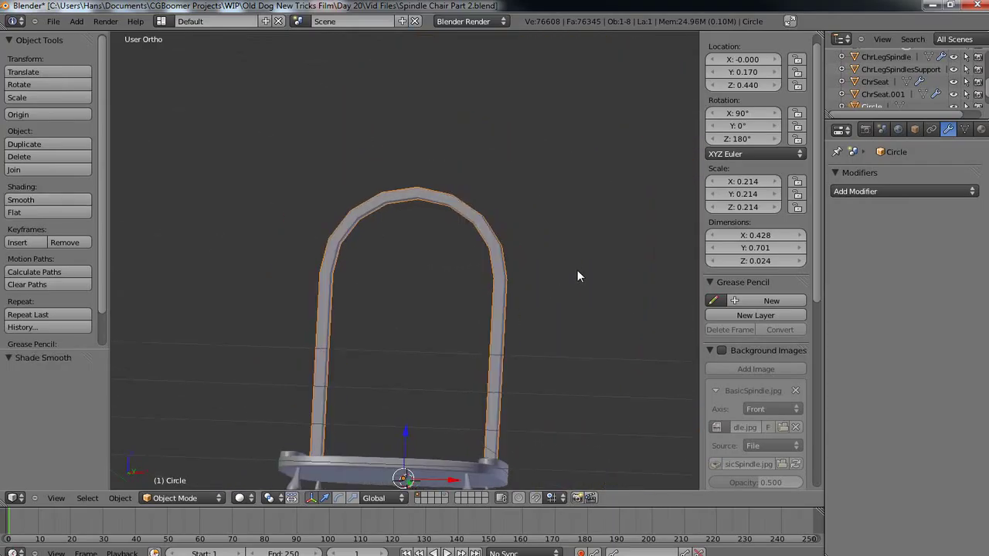
click(912, 190)
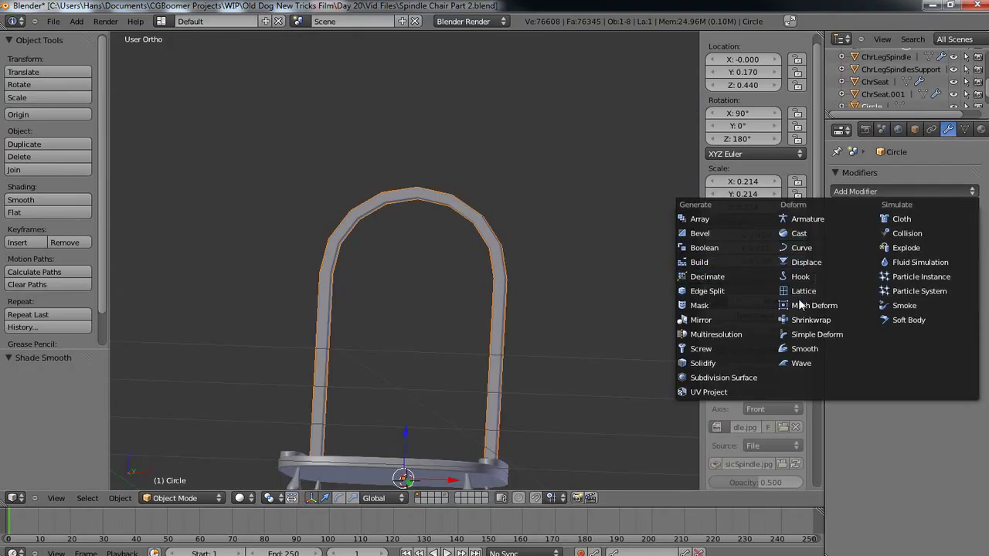
click(722, 335)
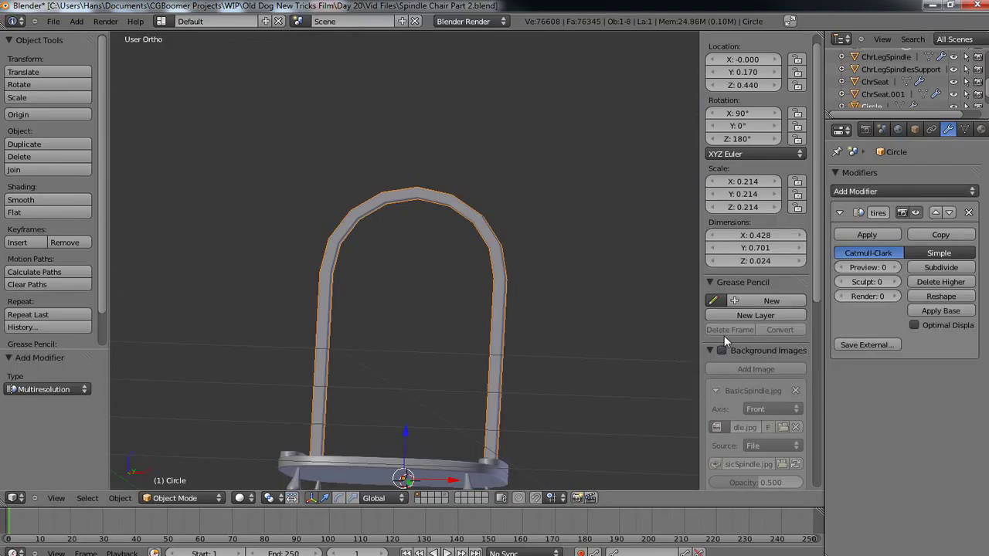
middle_drag(624, 343, 648, 332)
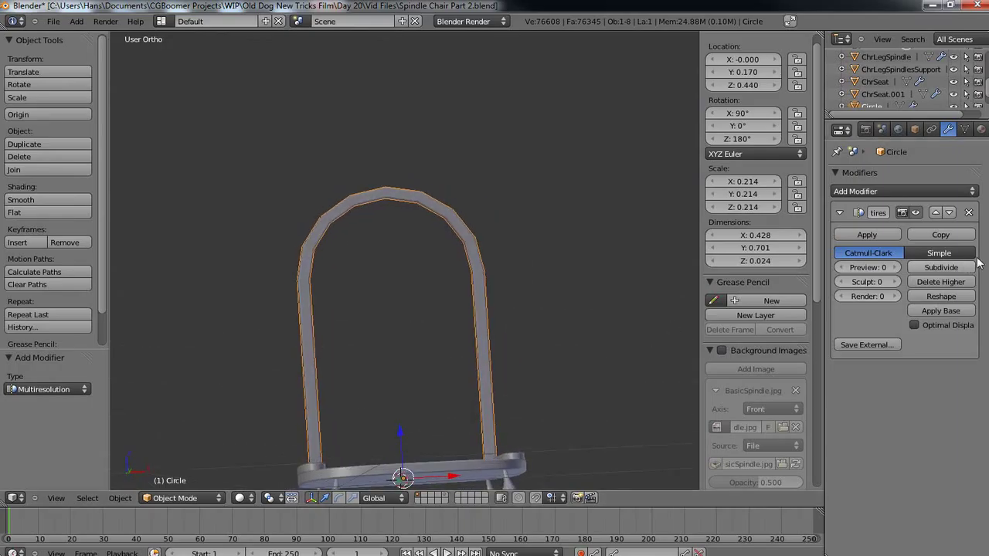
click(943, 266)
click(944, 266)
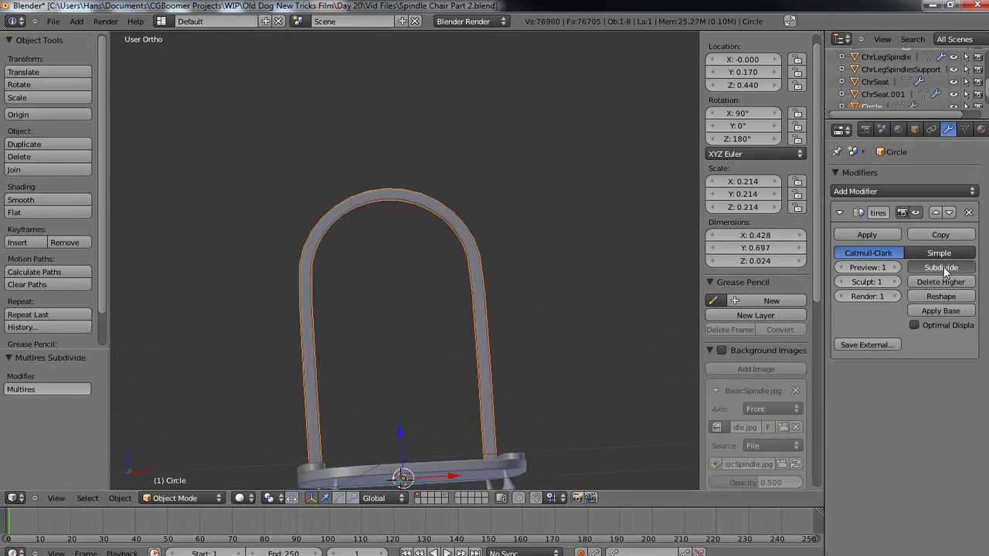
- Examine the smoothed backrest frame on the chair from the front and the side
middle_drag(420, 249, 413, 293)
scroll(397, 293, down, 2)
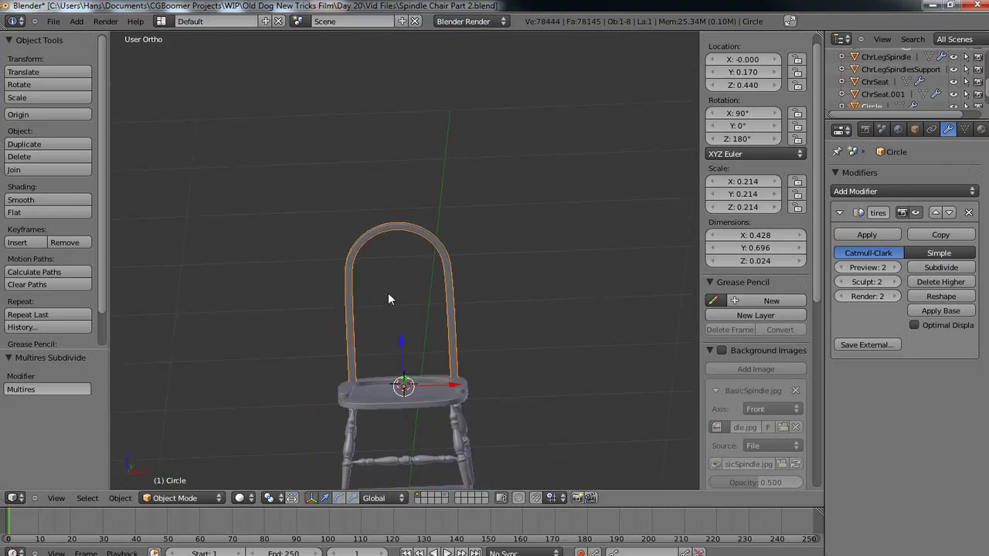
middle_drag(382, 252, 384, 285)
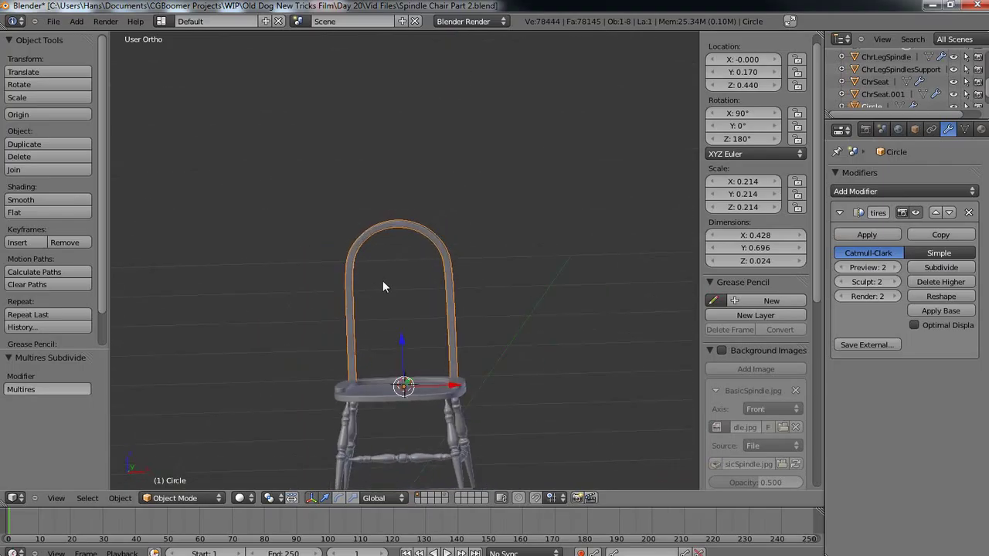
scroll(382, 279, down, 2)
scroll(382, 279, up, 2)
middle_drag(397, 336, 395, 300)
scroll(404, 302, down, 3)
scroll(392, 316, up, 4)
scroll(461, 276, down, 2)
middle_drag(460, 276, 306, 278)
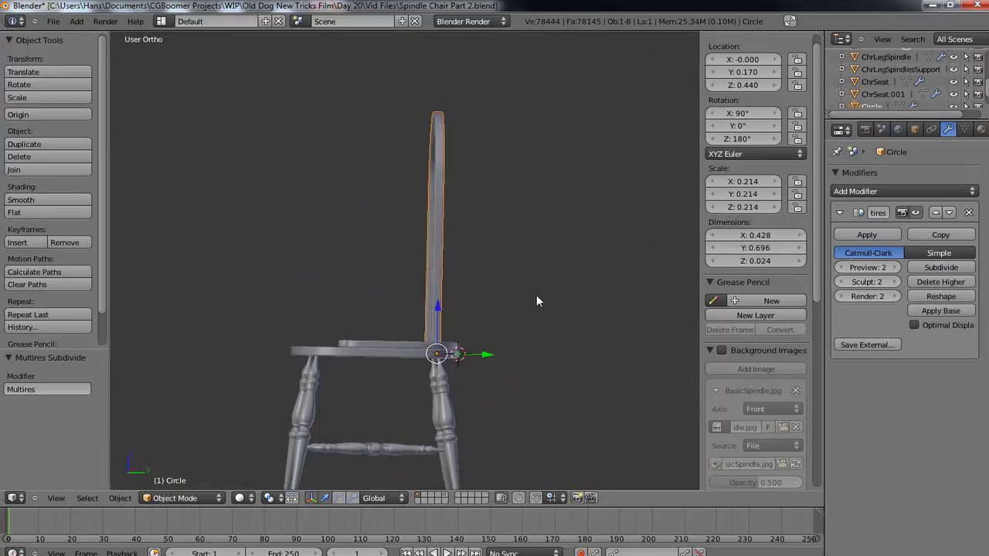
- Tilt the backrest frame backward by setting its X rotation to 98°
key(KP_3)
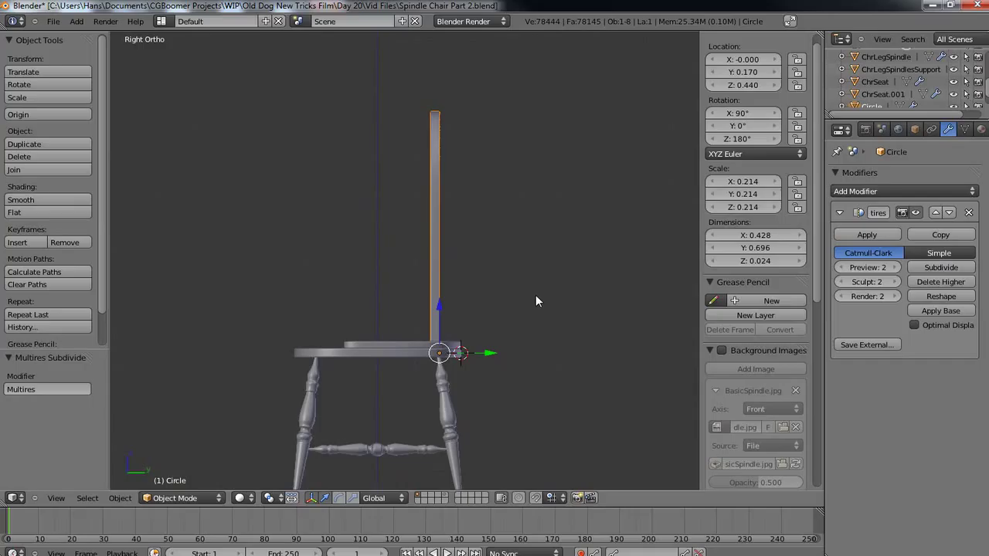
click(778, 114)
click(778, 114)
click(779, 114)
click(778, 113)
click(779, 114)
click(778, 114)
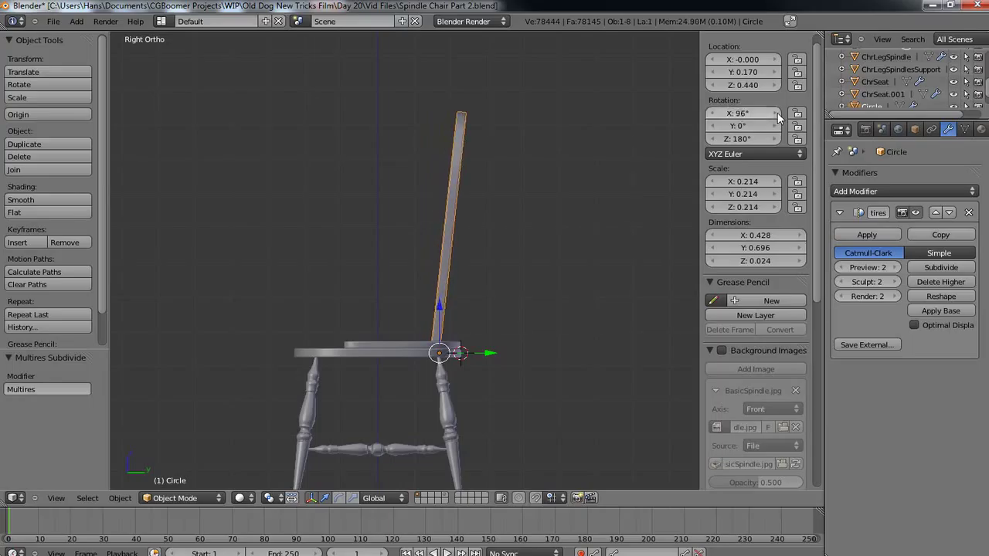
click(778, 113)
click(778, 114)
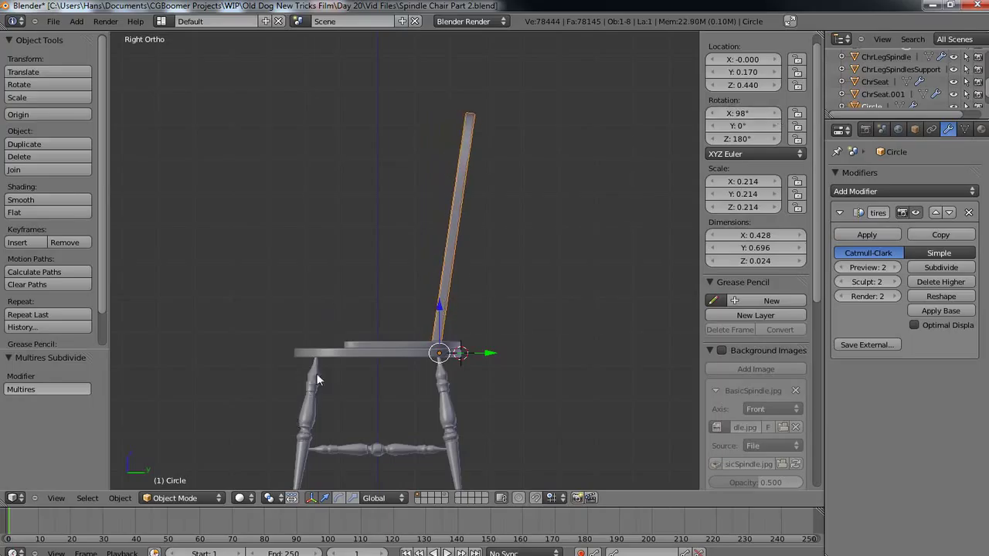
- Duplicate the raised rim on the seat and lift the copy about 0.199 along Z as an armrest rail
middle_drag(306, 370, 389, 394)
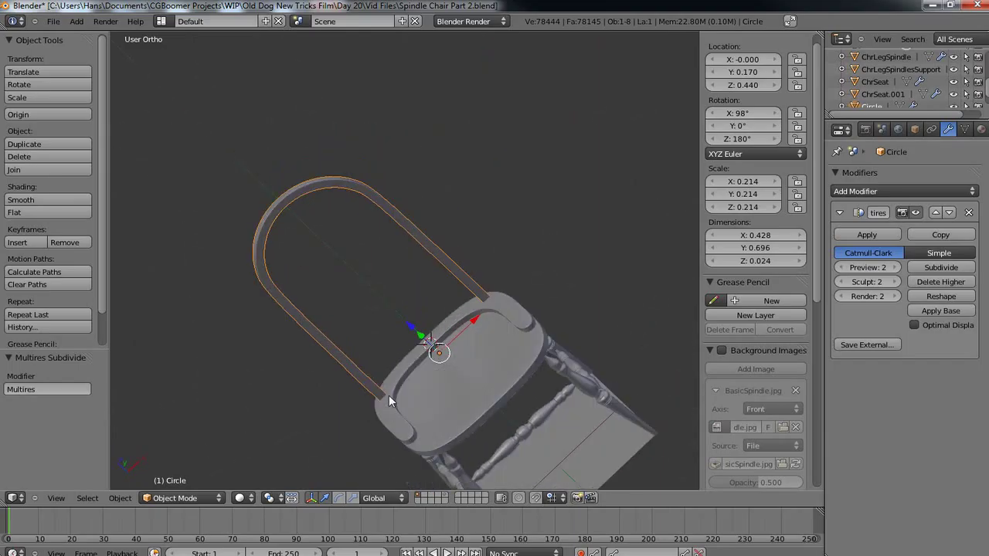
right_click(516, 313)
middle_drag(358, 398, 506, 381)
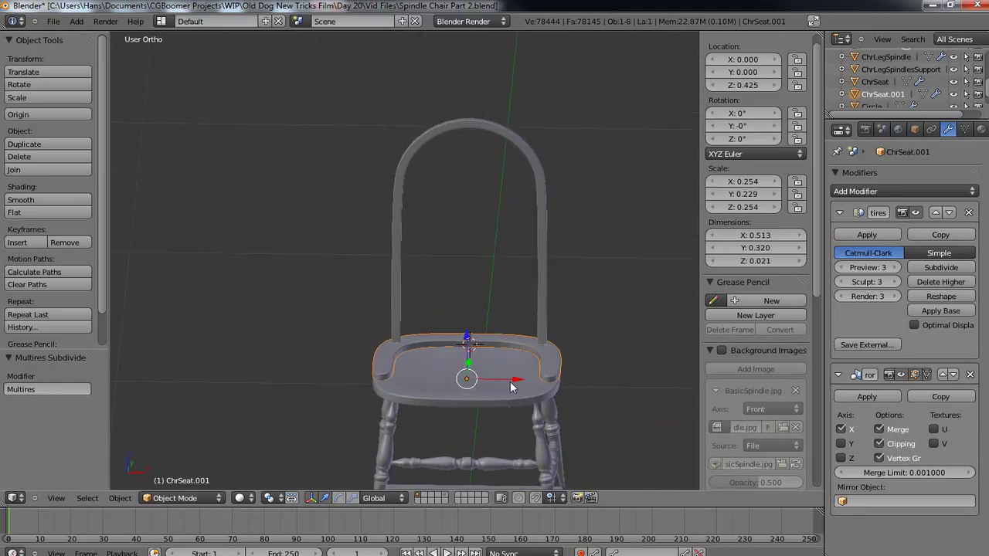
key(shift+d)
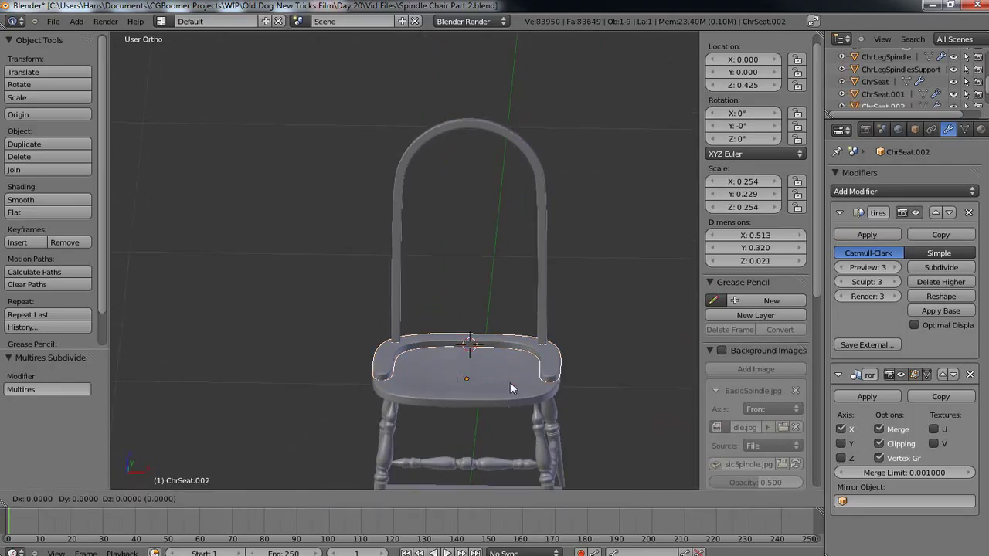
key(Escape)
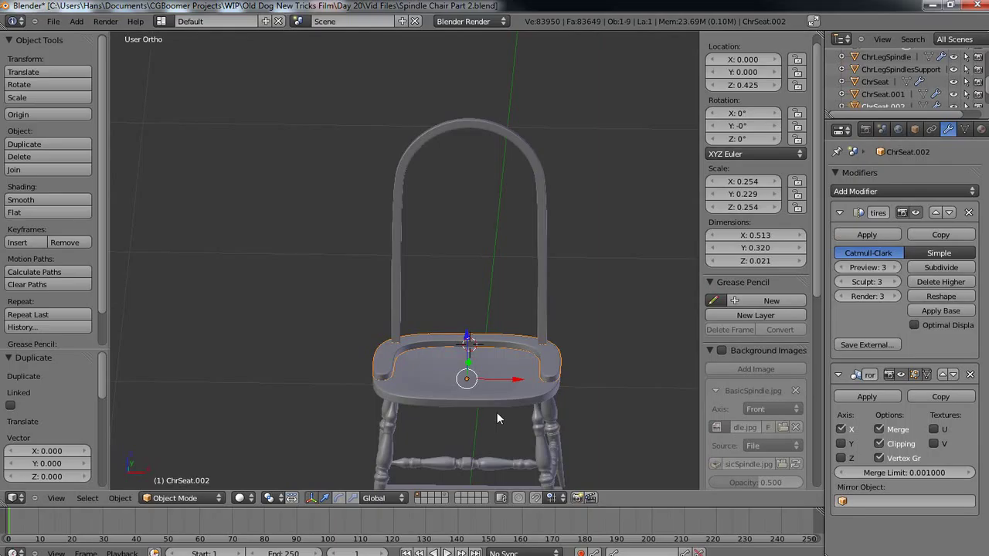
key(g)
key(z)
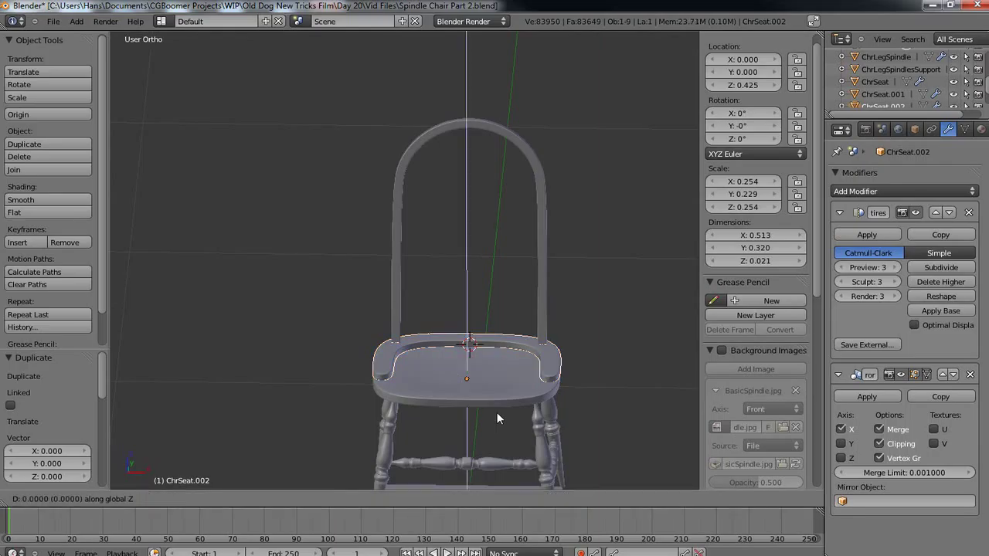
click(486, 349)
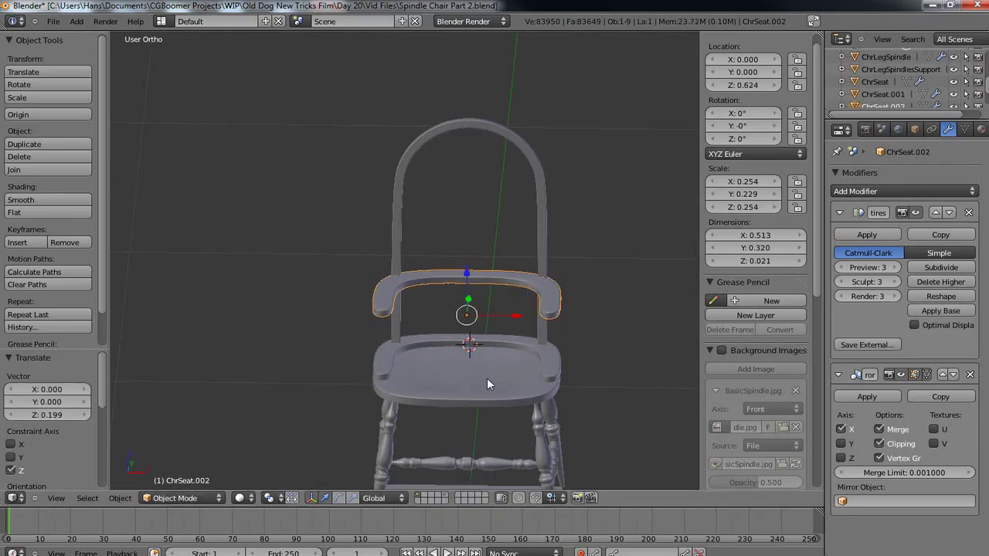
- Lower the armrest rail about 0.064 along Z to the arm height of the blocked-out chair, showing its layer only for this adjustment
shift+click(445, 493)
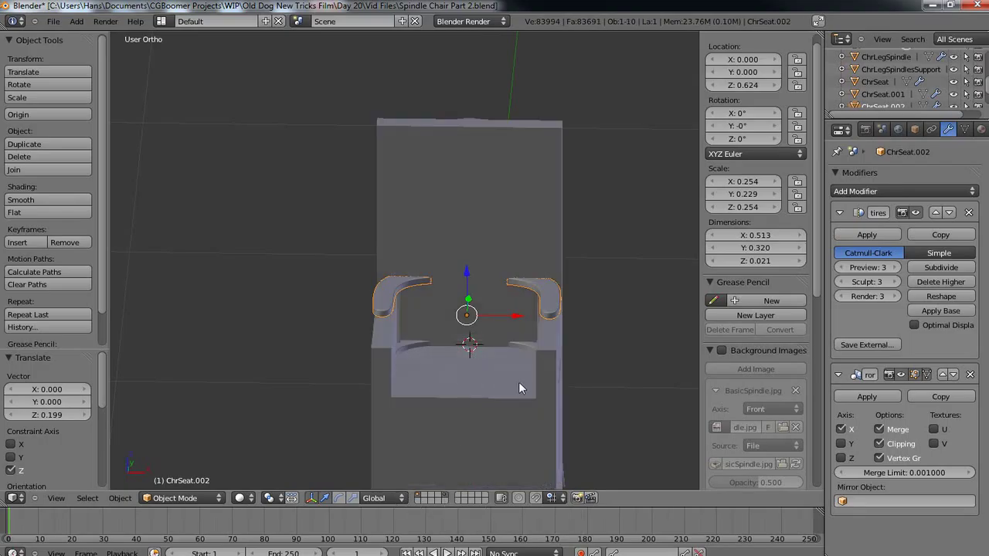
middle_drag(526, 391, 476, 381)
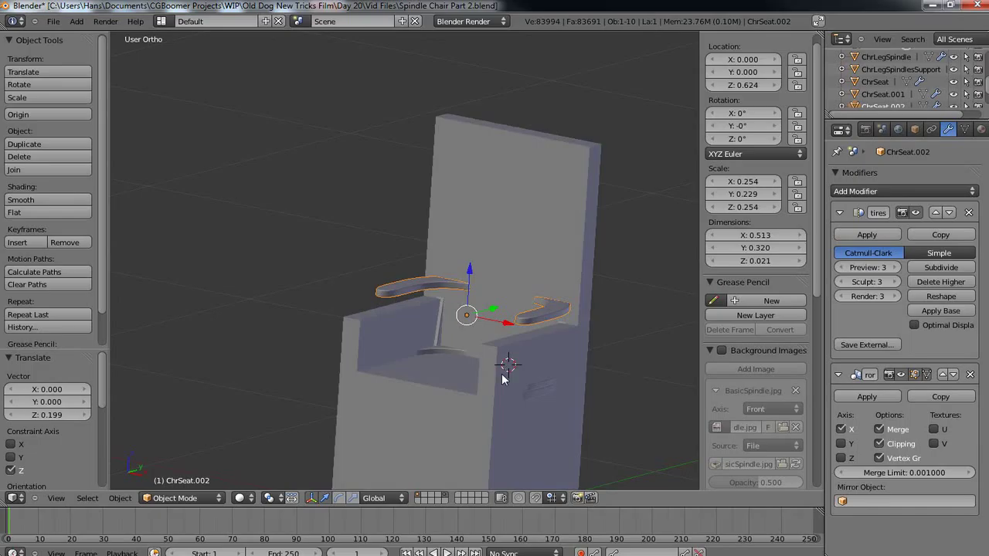
middle_drag(502, 374, 498, 381)
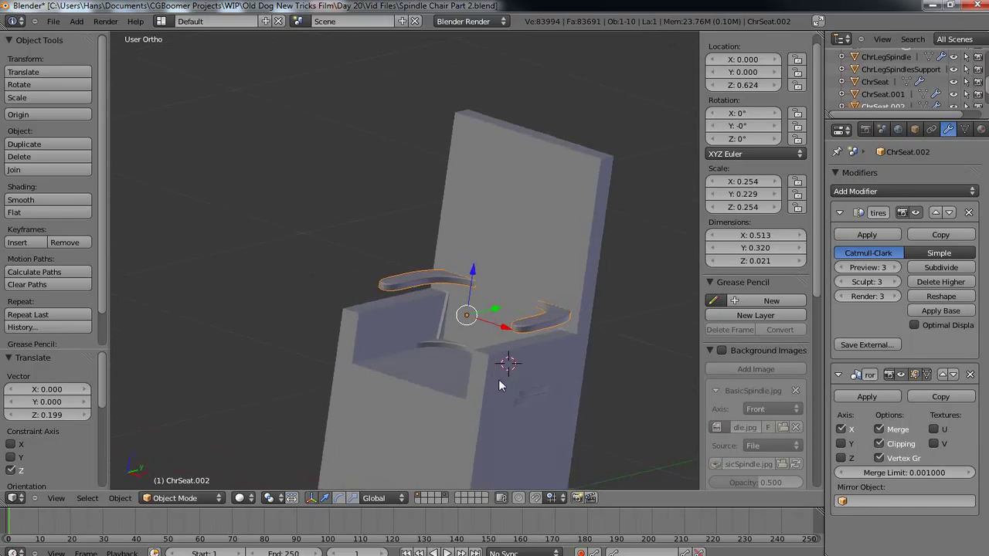
key(g)
key(z)
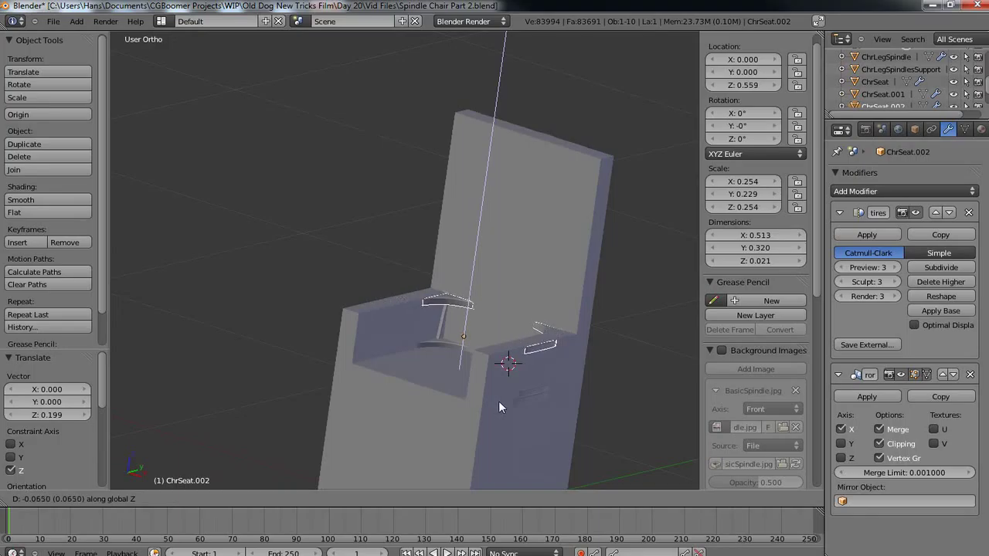
click(498, 401)
middle_drag(496, 400, 482, 425)
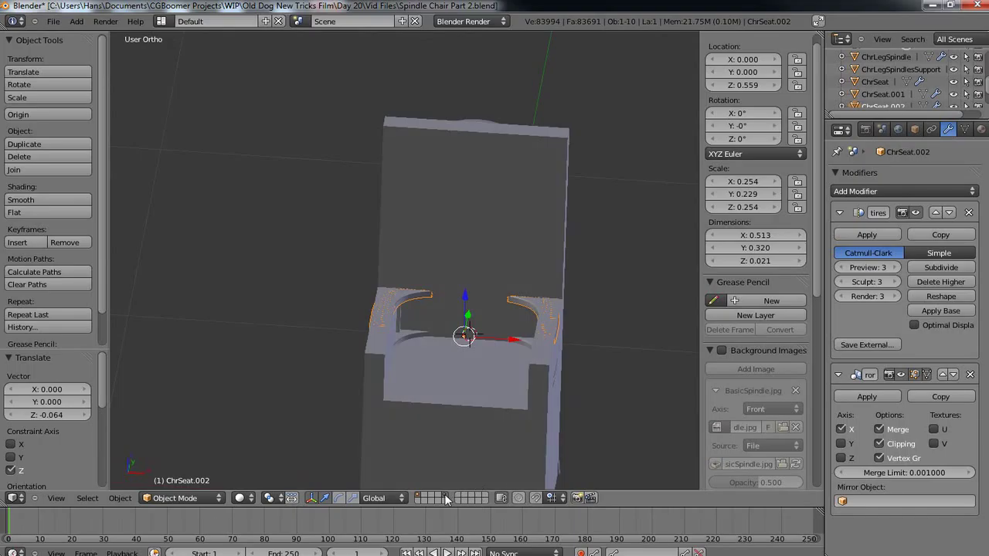
click(444, 495)
- Move the armrest rail about 0.034 along Y toward the backrest frame
mouse_move(399, 384)
middle_down()
mouse_move(440, 384)
mouse_move(434, 356)
mouse_move(393, 397)
middle_up()
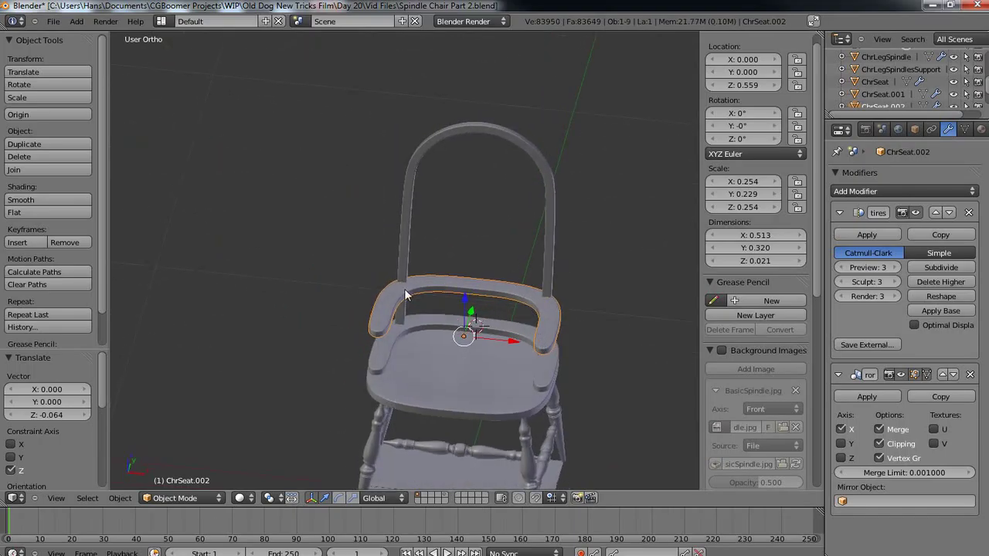
middle_drag(463, 389, 362, 329)
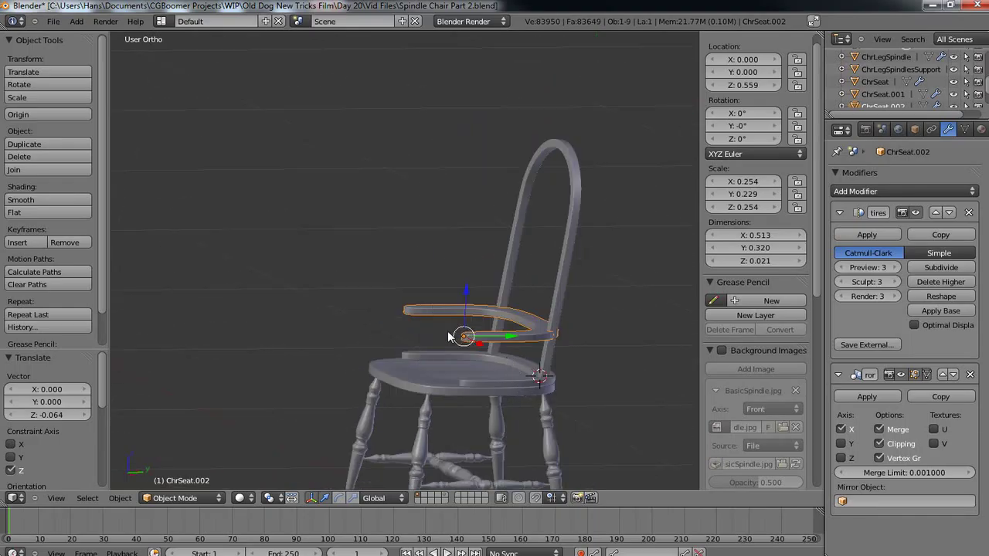
middle_drag(262, 359, 402, 307)
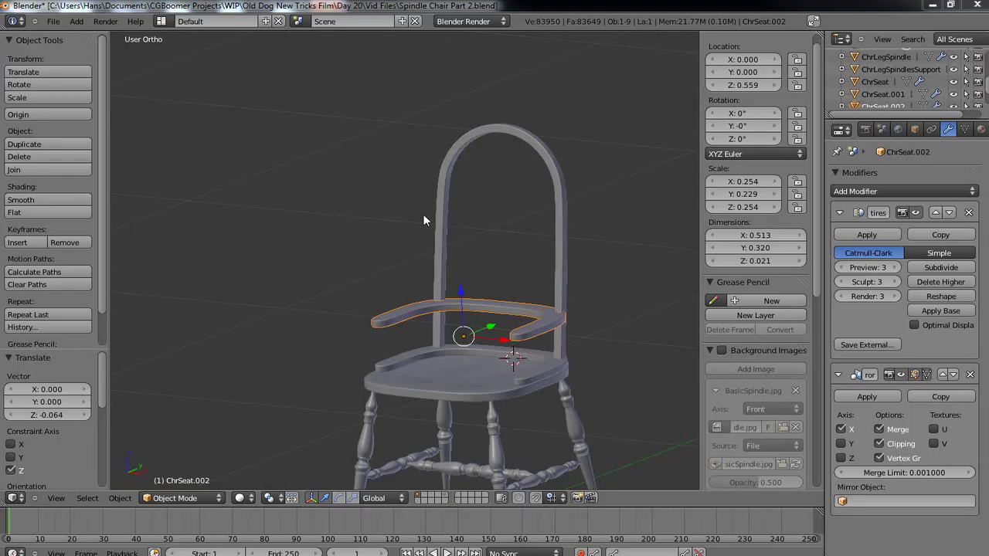
middle_drag(359, 220, 415, 395)
middle_drag(430, 350, 424, 379)
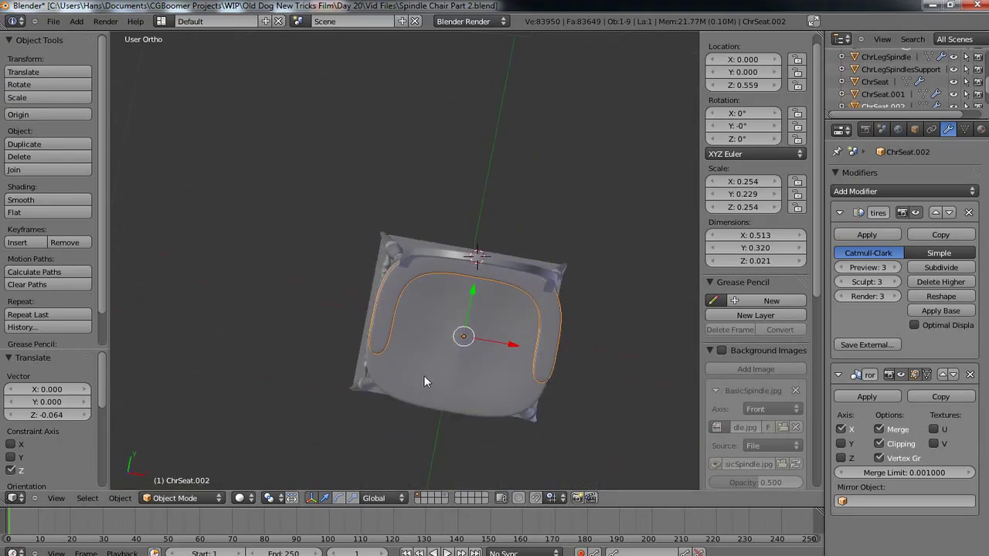
key(KP_7)
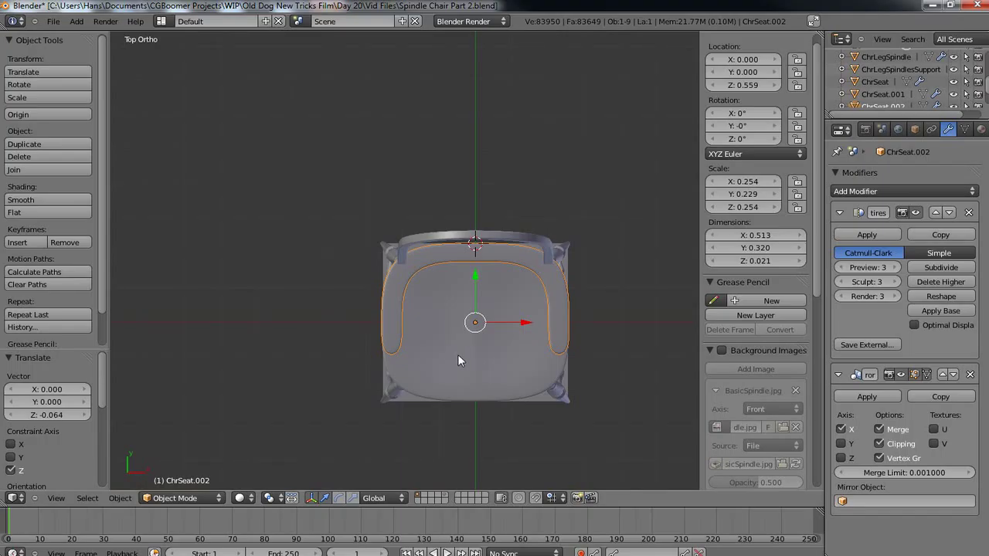
key(g)
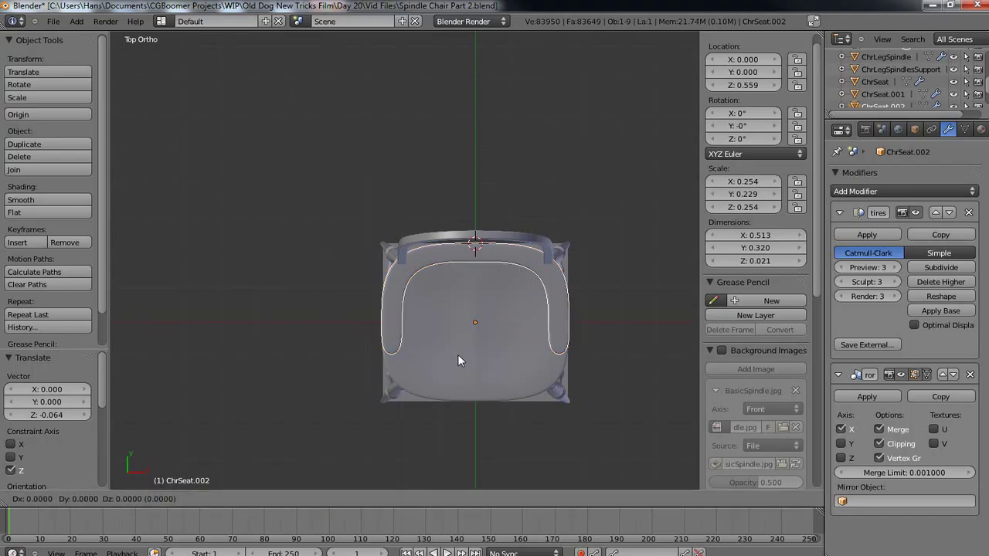
key(y)
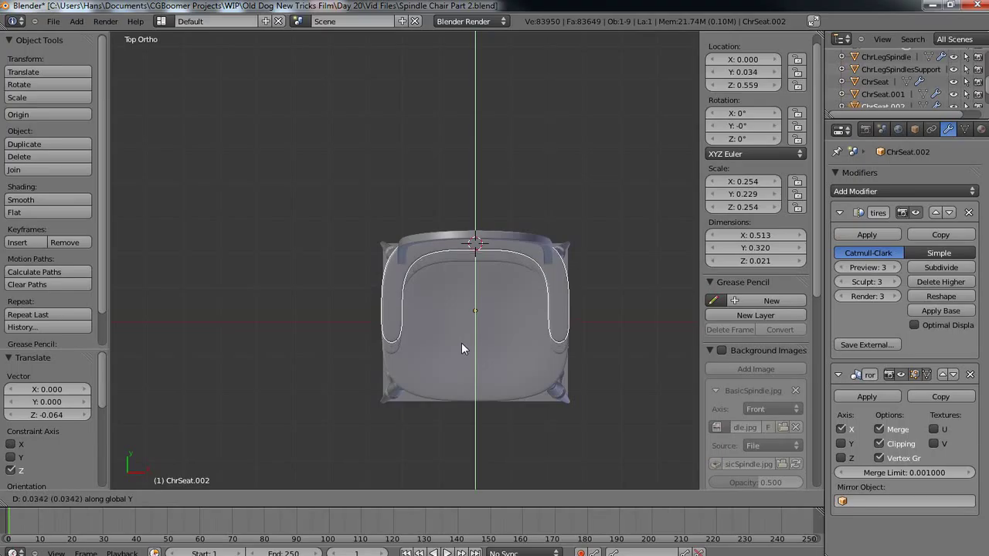
click(461, 342)
- Lengthen both arms of the rail by moving their front end edges about 0.062 forward along Y in Edit Mode
middle_drag(454, 363, 506, 257)
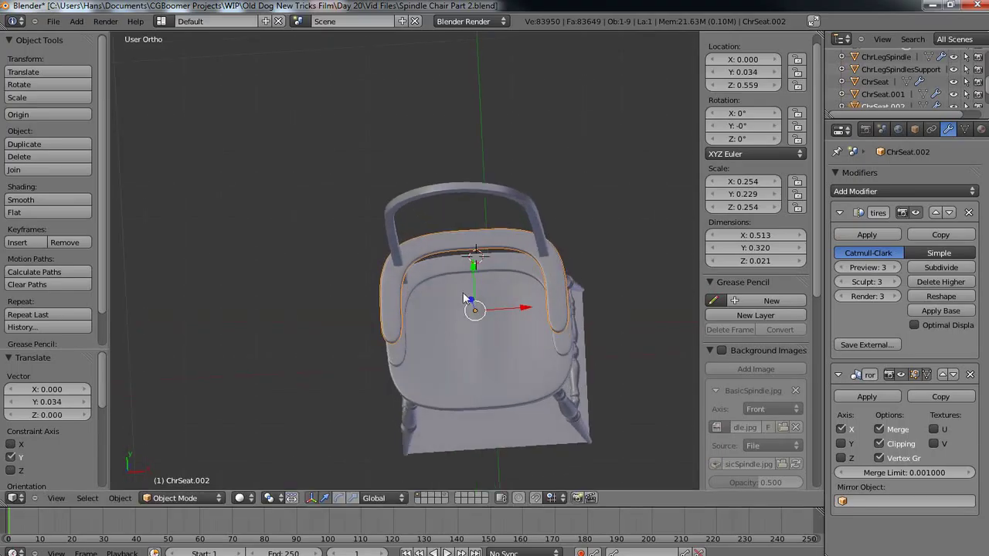
middle_drag(445, 376, 443, 262)
middle_drag(475, 364, 574, 378)
mouse_move(449, 394)
middle_down()
mouse_move(465, 423)
mouse_move(583, 443)
mouse_move(448, 370)
mouse_move(409, 441)
mouse_move(451, 448)
mouse_move(542, 379)
mouse_move(445, 394)
middle_up()
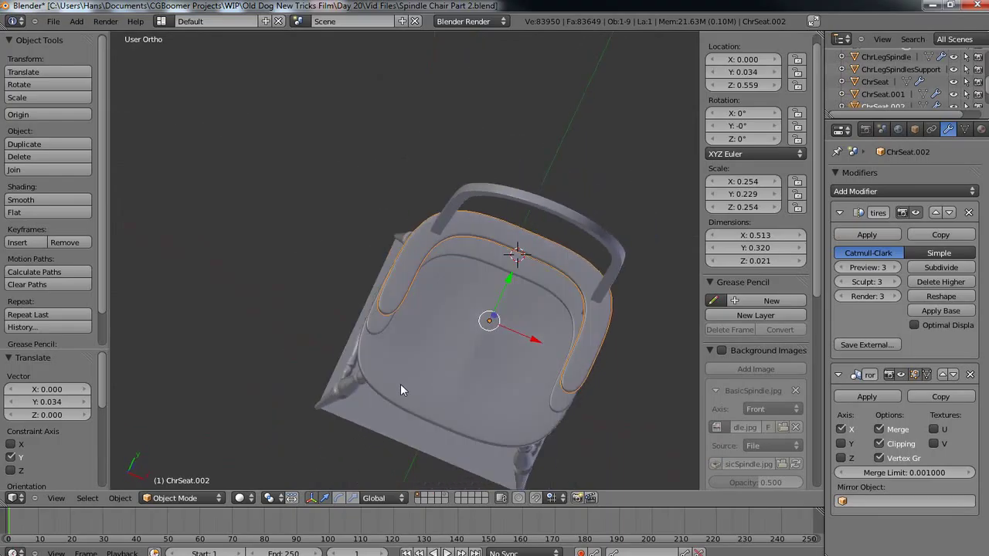
key(KP_7)
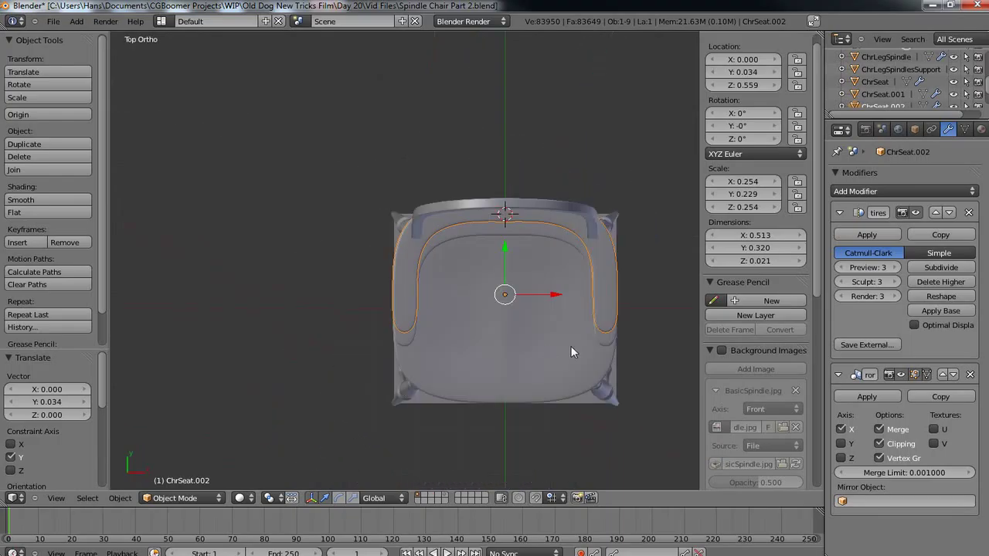
key(Tab)
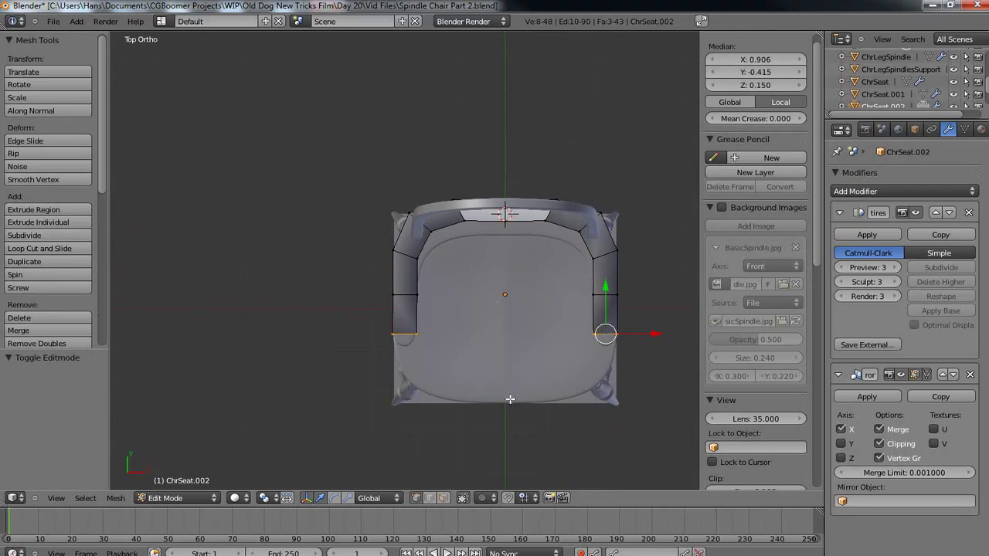
mouse_move(509, 402)
middle_down()
mouse_move(488, 357)
mouse_move(505, 404)
middle_up()
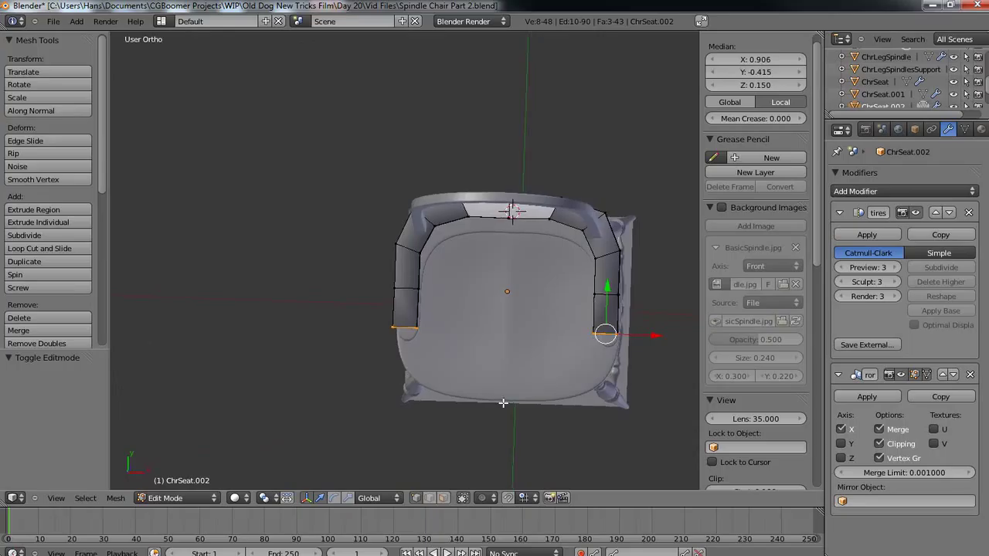
key(KP_7)
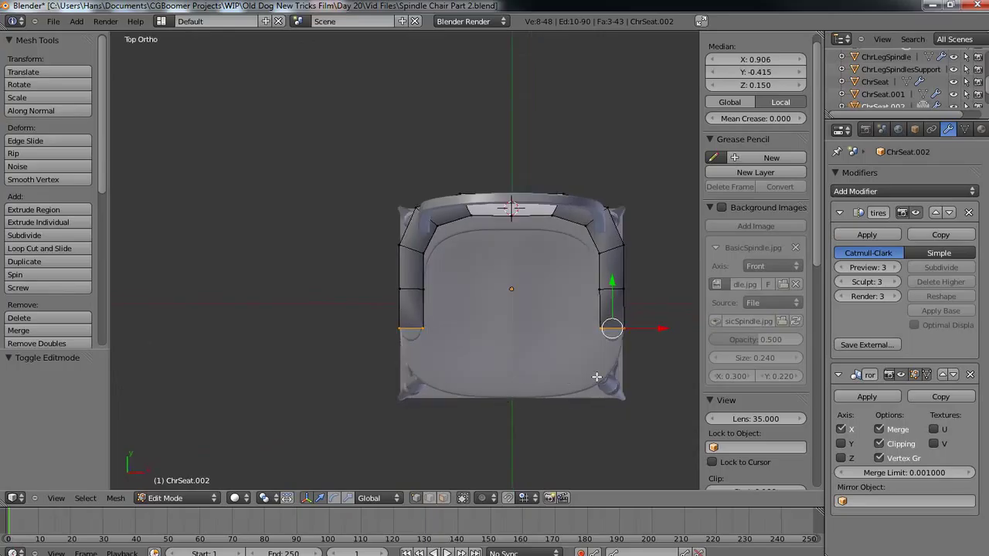
key(g)
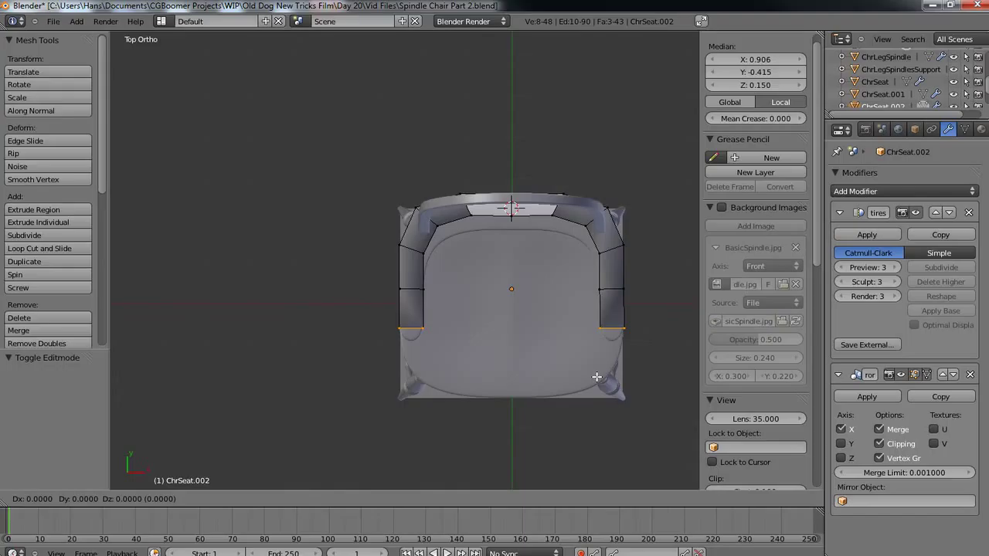
key(y)
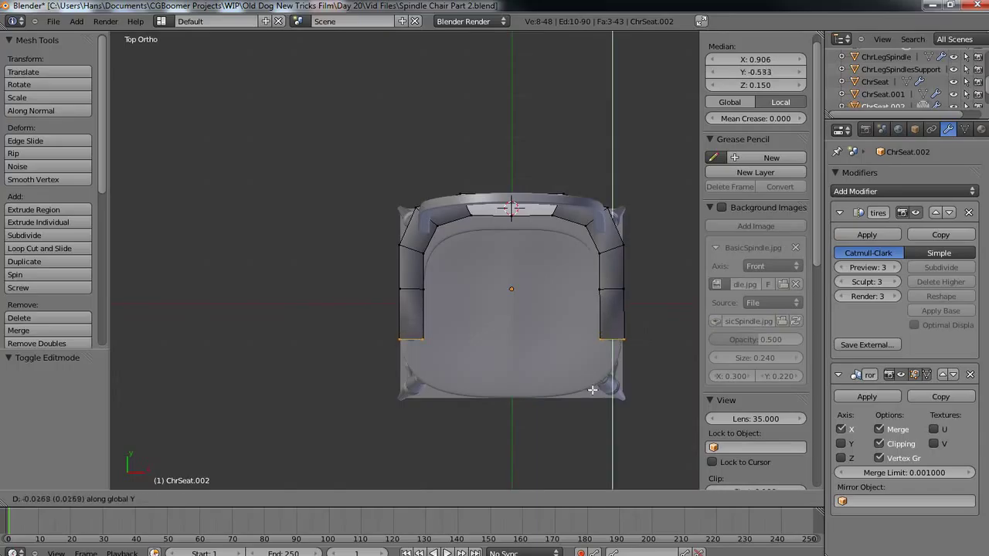
click(587, 403)
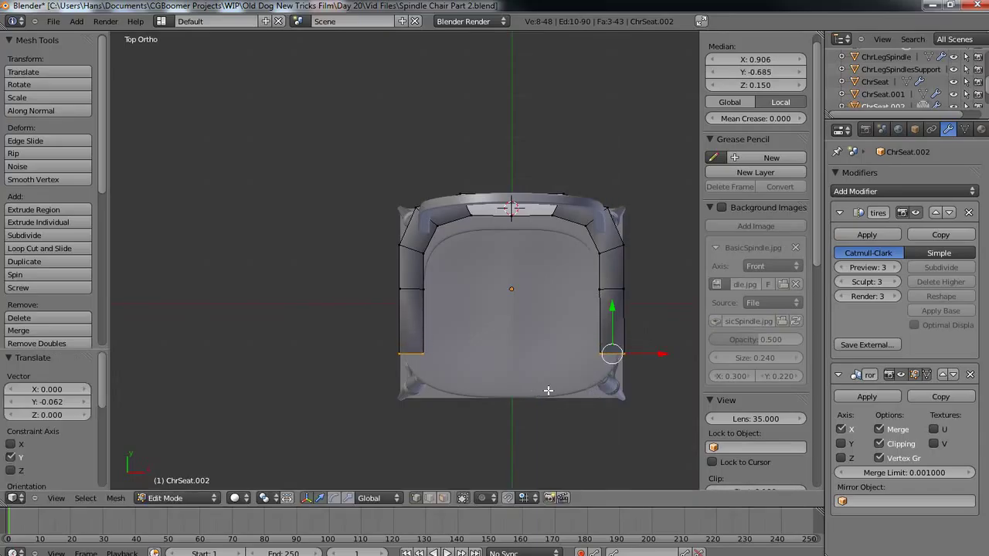
- Widen the front ends of both arms by scaling them about 2.05 along X, and return to Object Mode
key(s)
key(x)
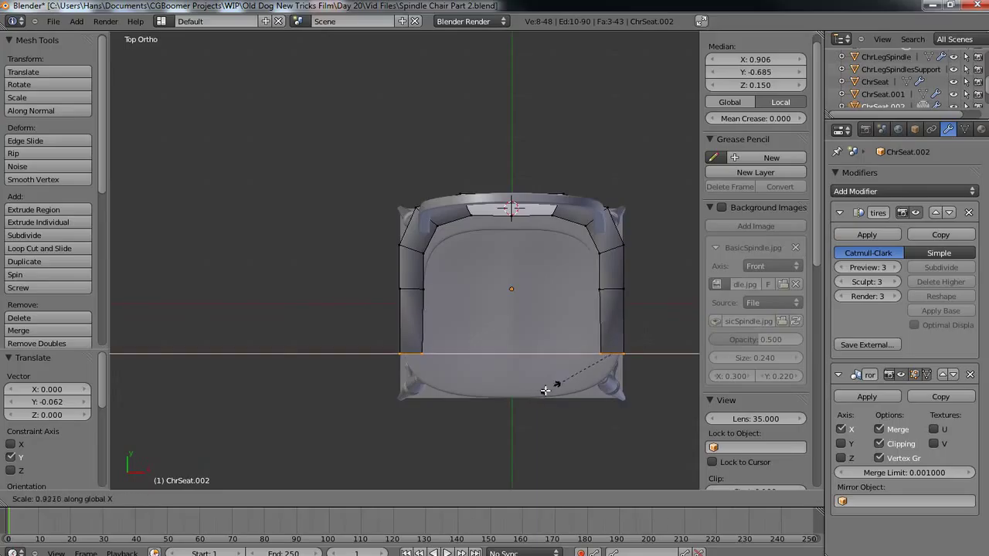
click(471, 413)
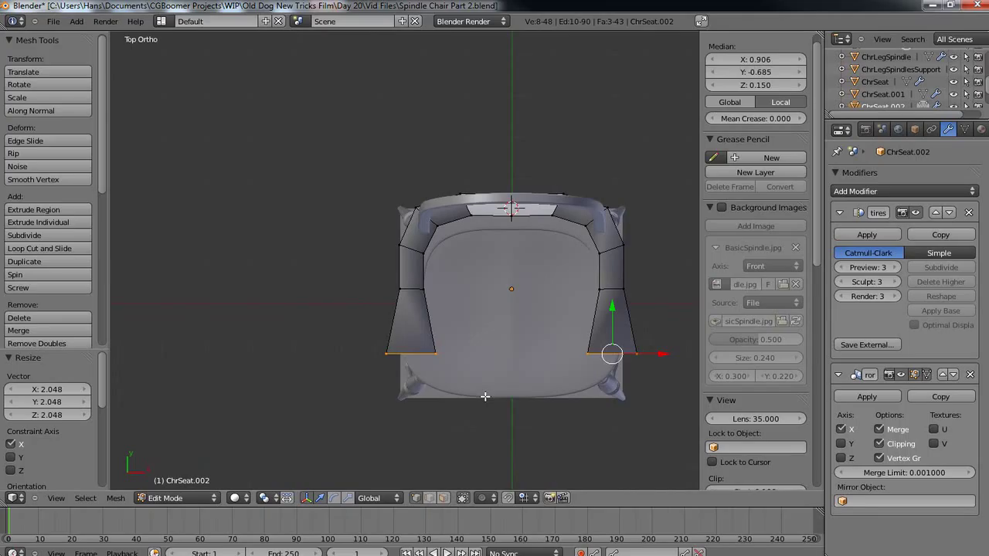
key(Tab)
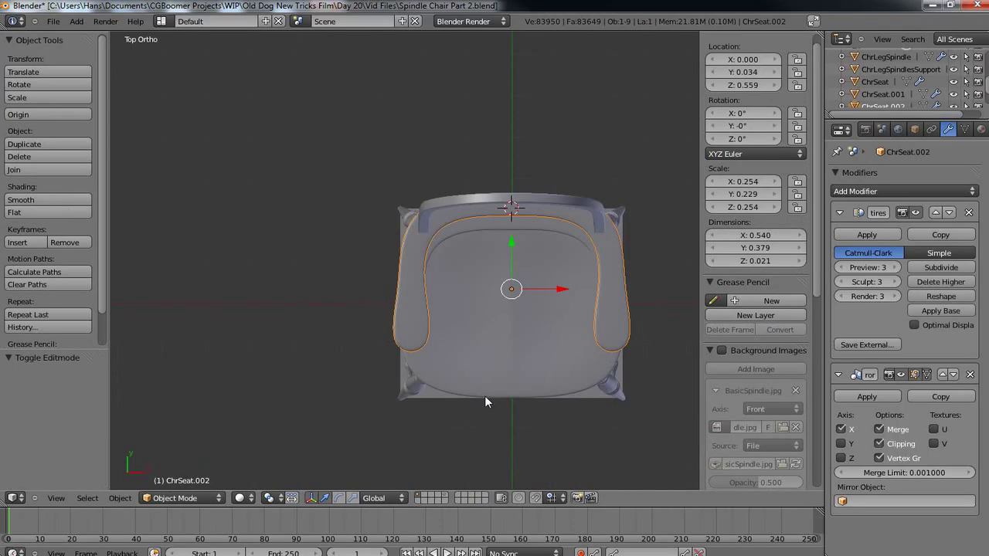
- Narrow the armrest rail at mid-arm by moving the middle edge loops about 0.013 inward along X in Edit Mode, then return to Object Mode
key(Tab)
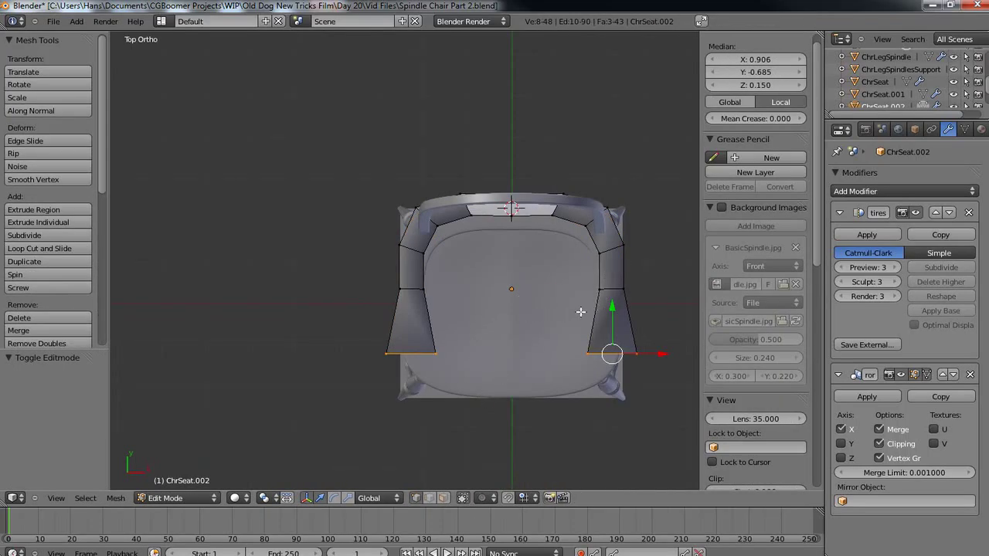
alt+right_click(615, 287)
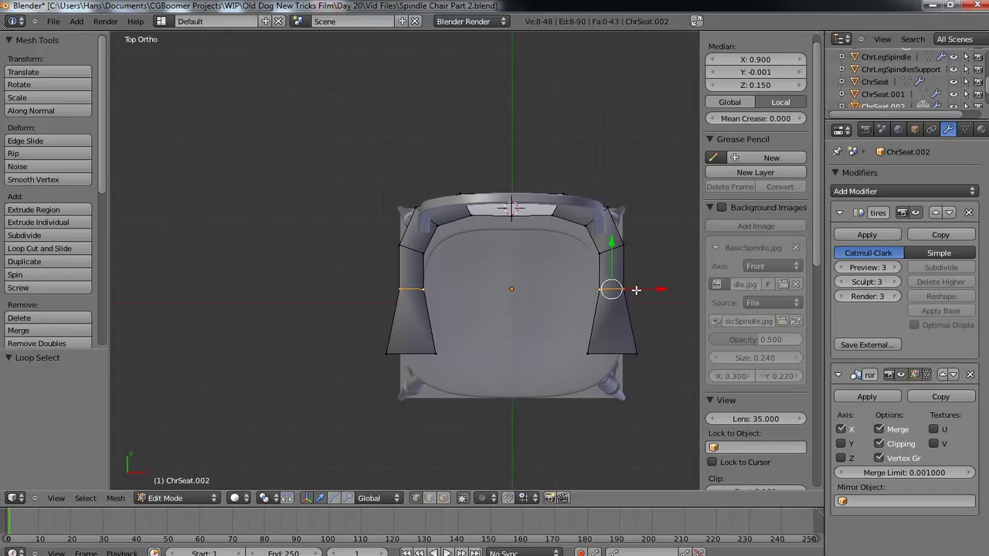
key(f)
key(x)
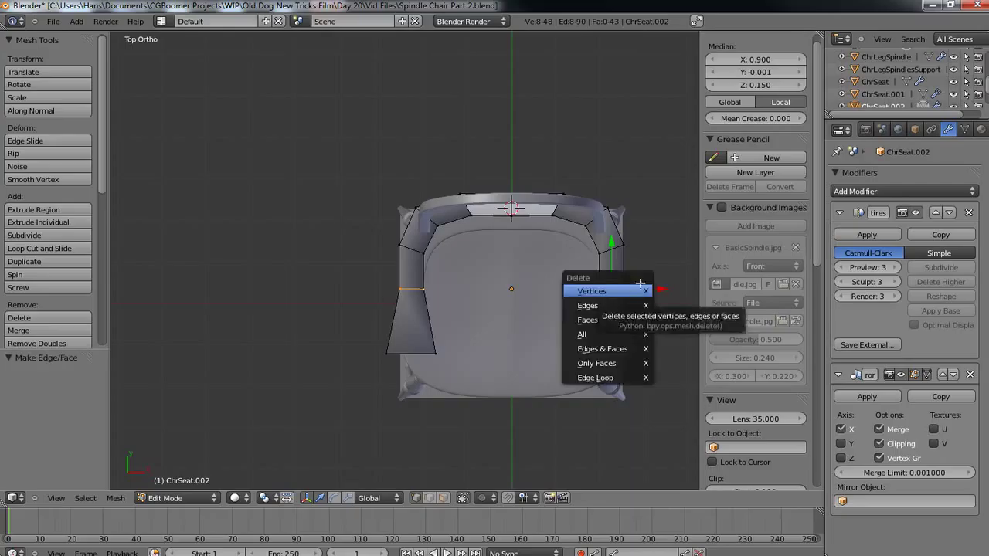
key(Escape)
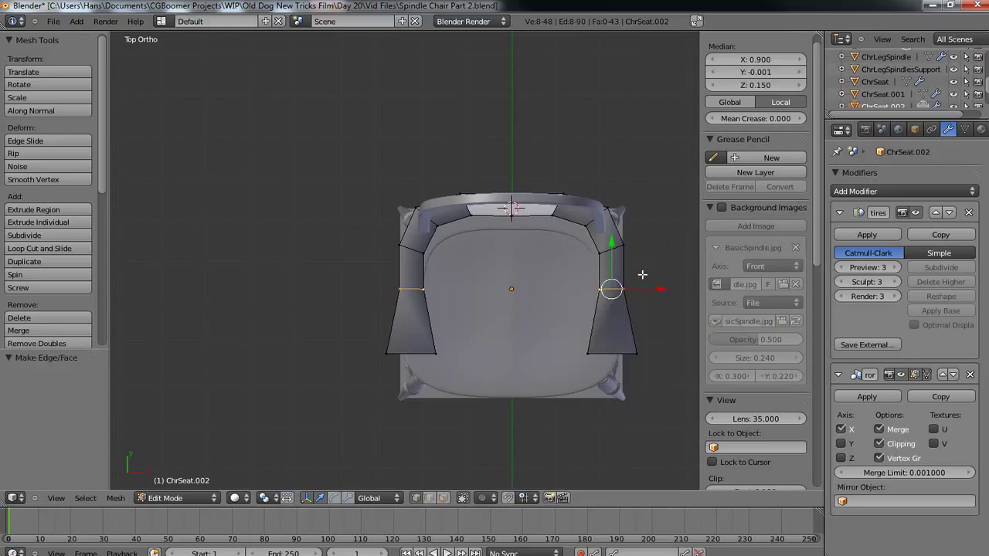
key(g)
key(x)
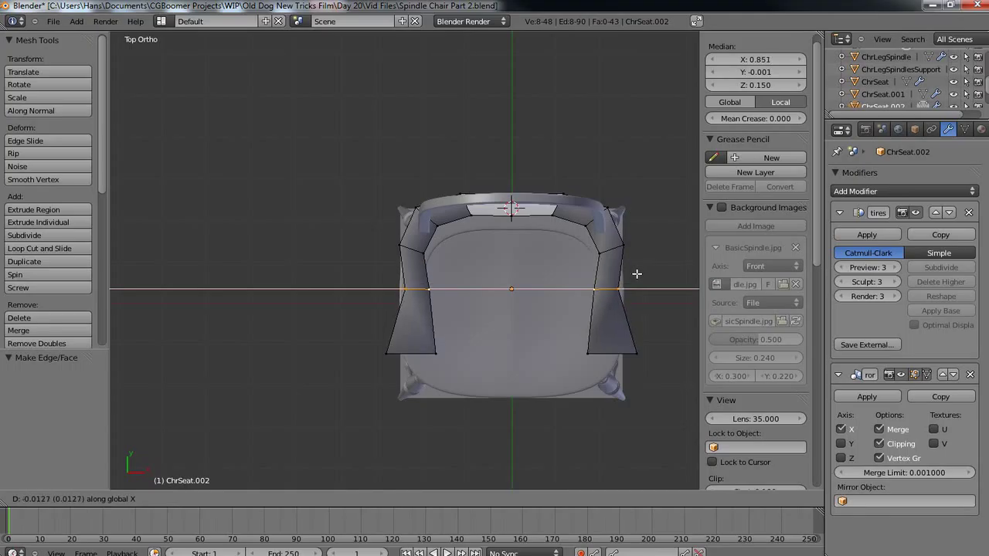
click(637, 273)
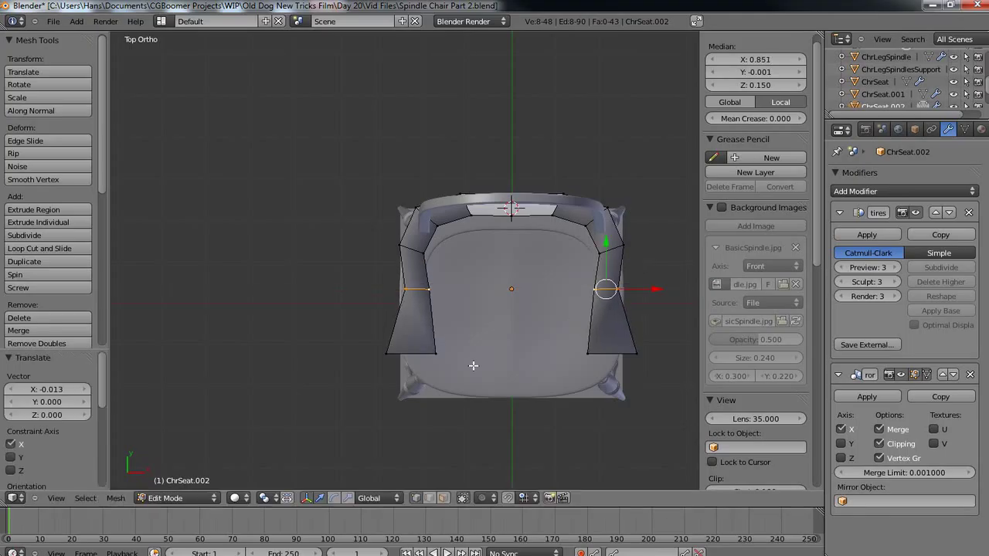
key(Tab)
- Lengthen the rail's arms by selecting the full edge outline of their front ends and moving it about 0.045 forward along Y
middle_drag(465, 376, 395, 287)
middle_drag(593, 311, 456, 300)
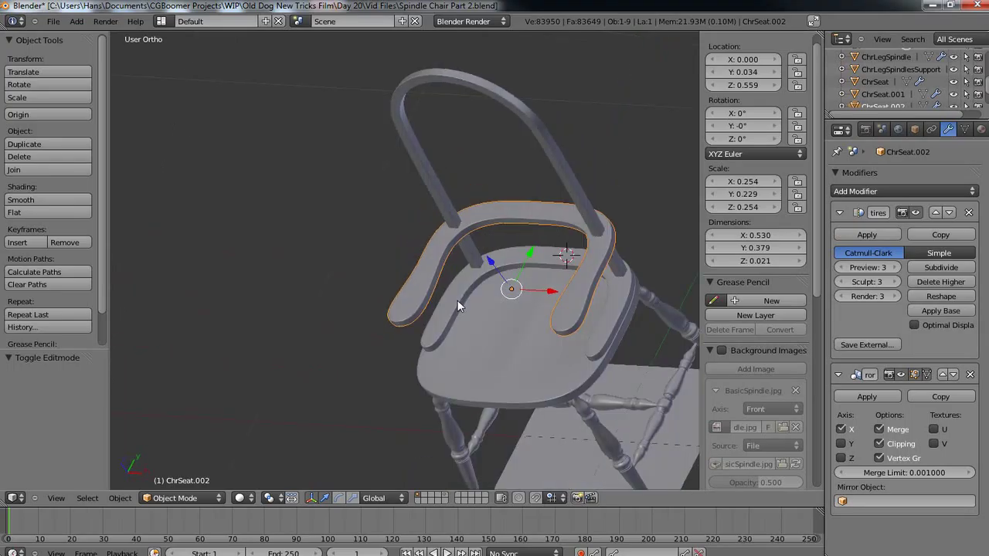
key(KP_3)
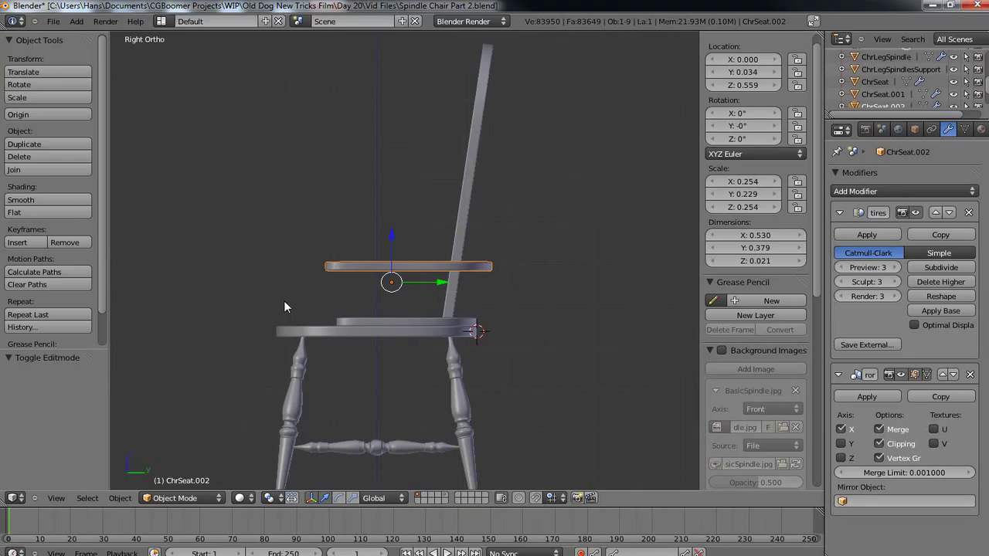
middle_drag(285, 303, 466, 348)
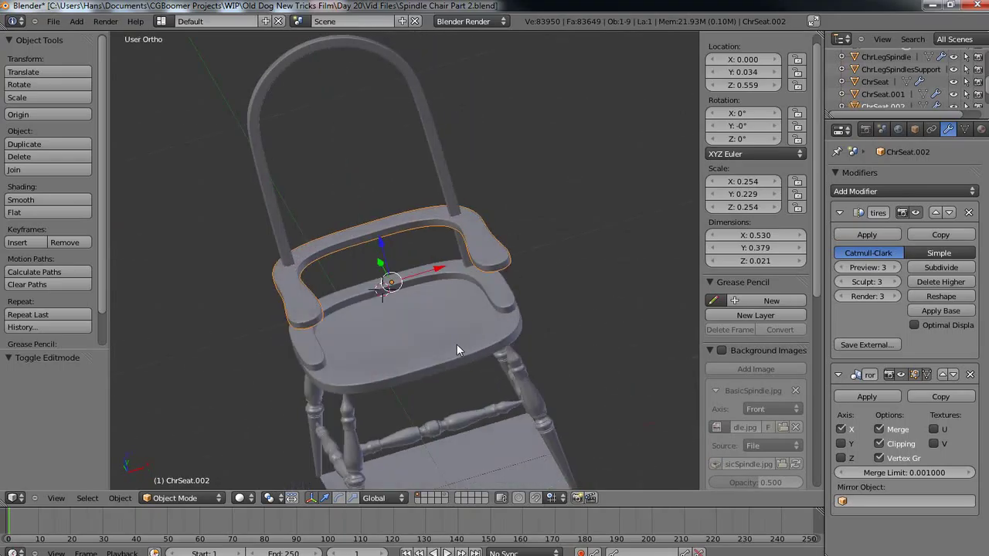
key(KP_7)
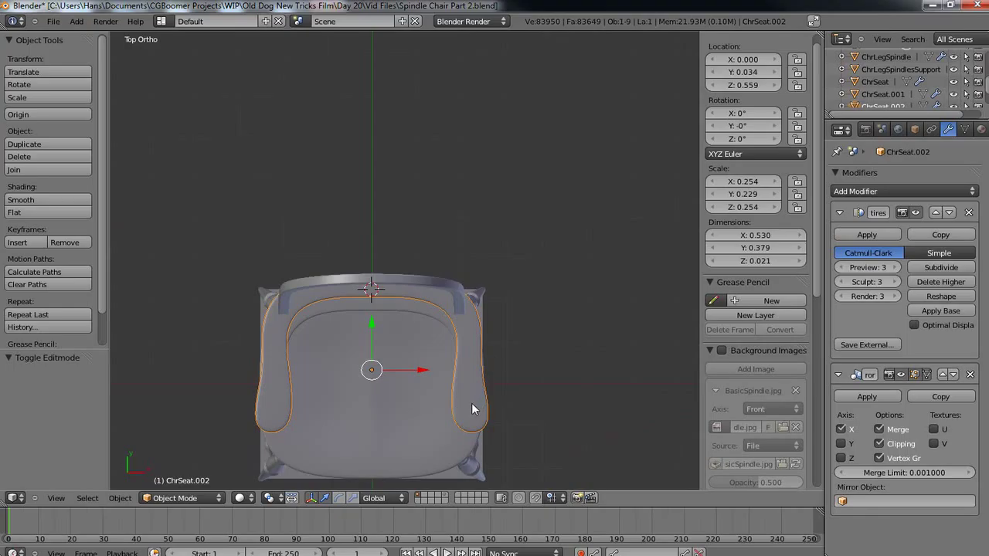
key(Tab)
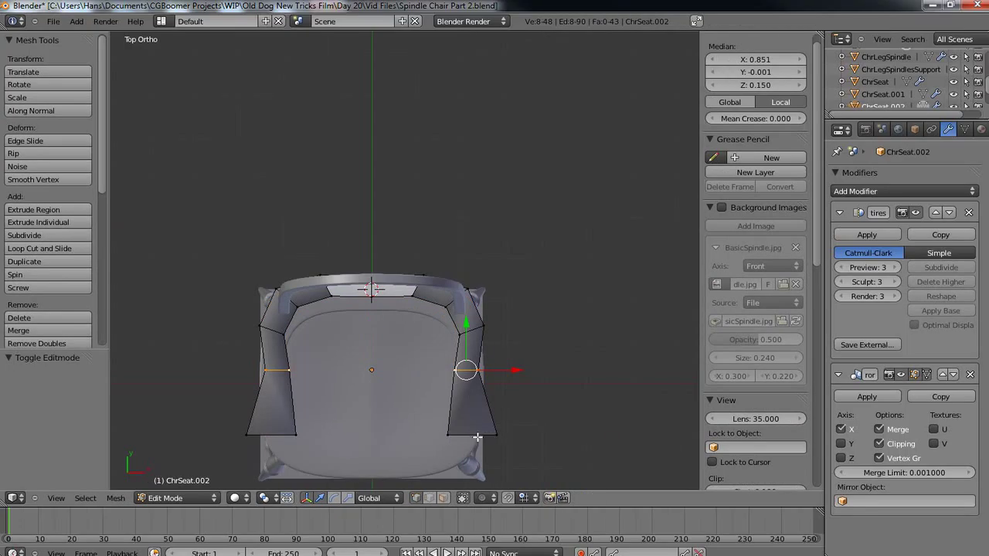
alt+right_click(477, 437)
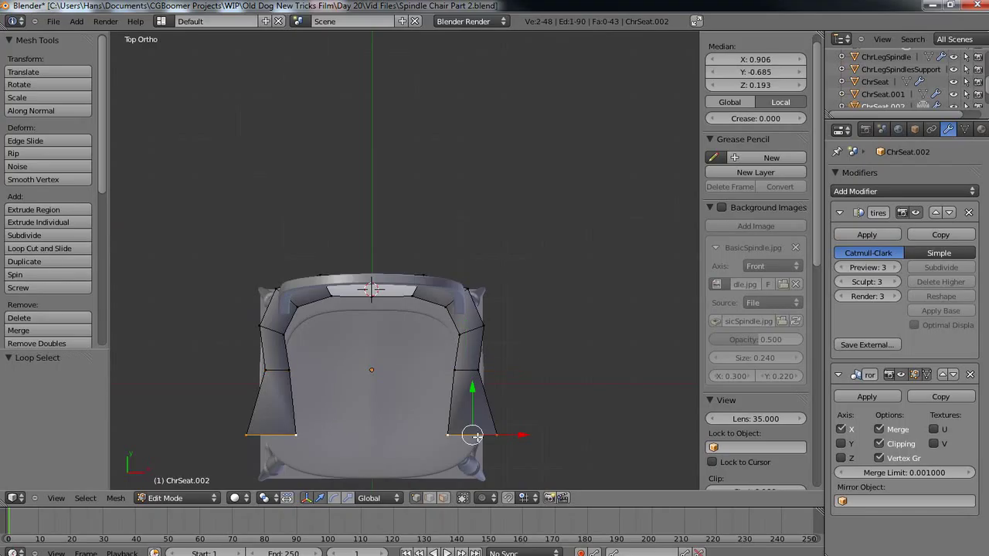
middle_drag(472, 437, 407, 315)
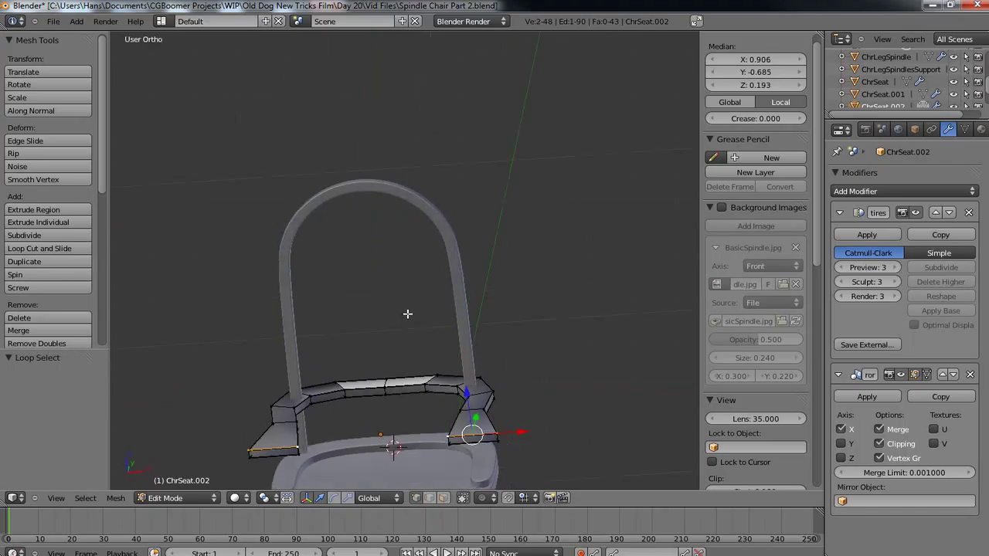
scroll(445, 459, up, 2)
middle_drag(433, 450, 435, 426)
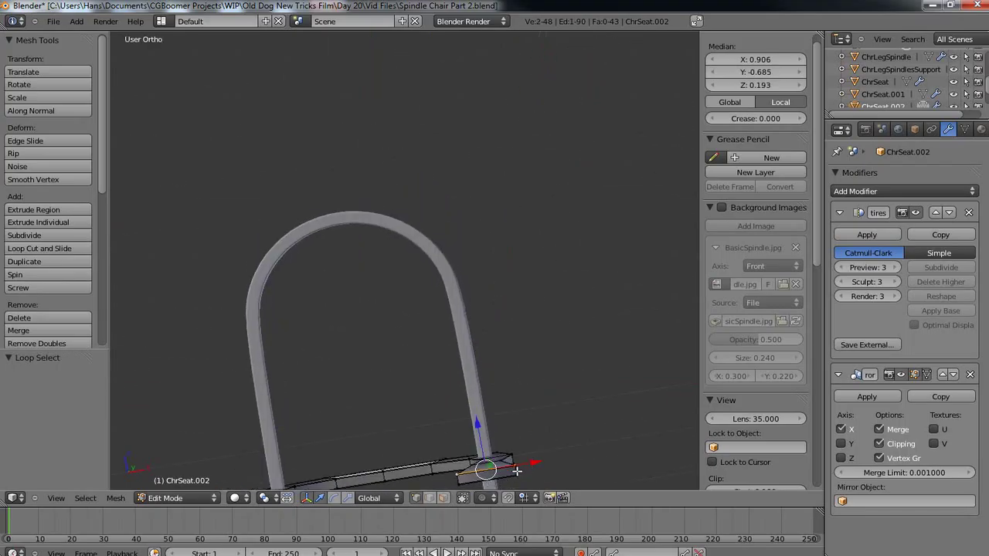
middle_drag(432, 448, 421, 370)
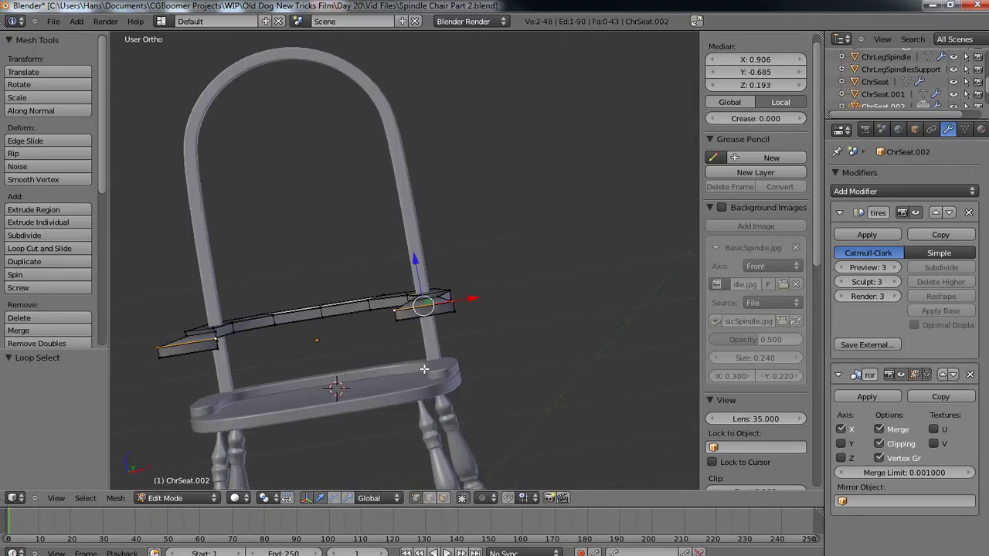
scroll(421, 370, up, 3)
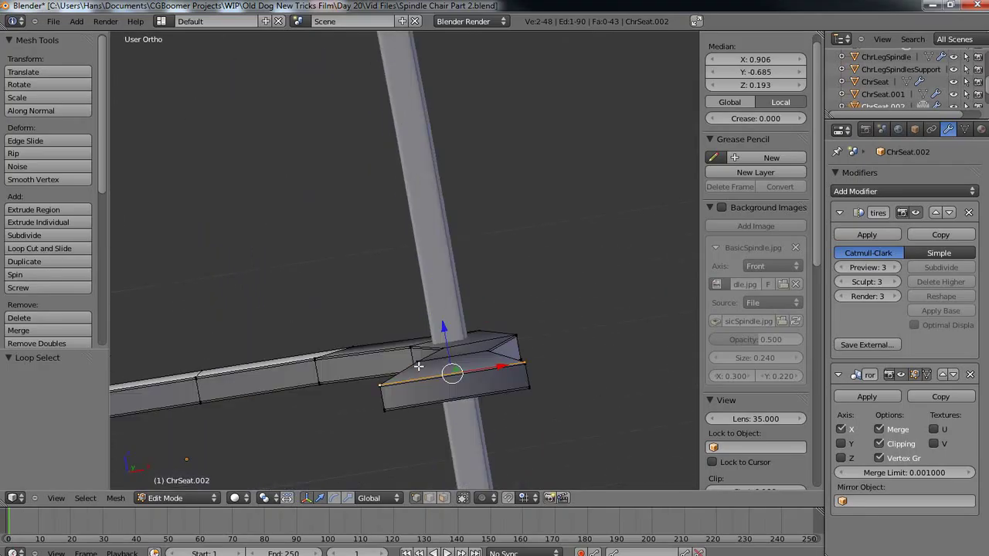
shift+right_click(528, 377)
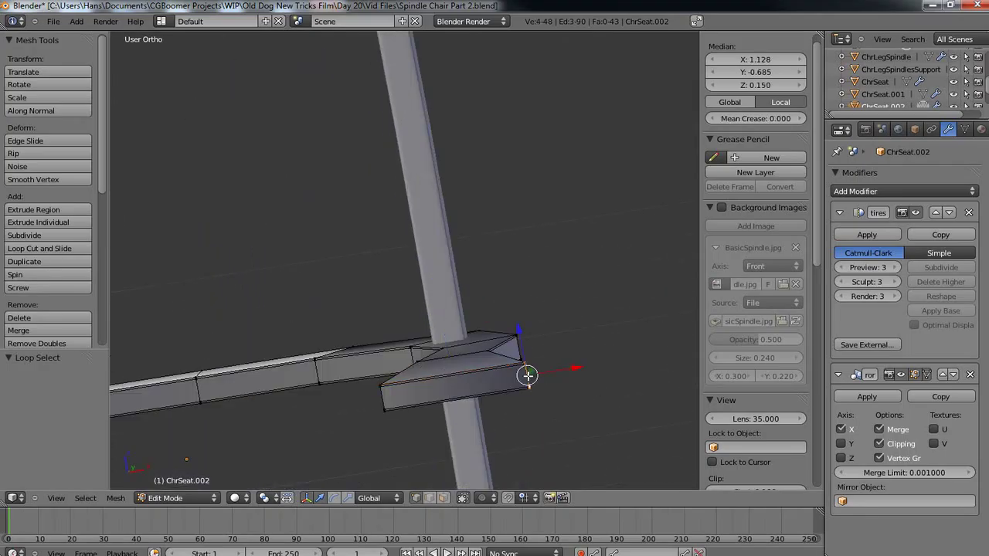
alt+shift+right_click(380, 399)
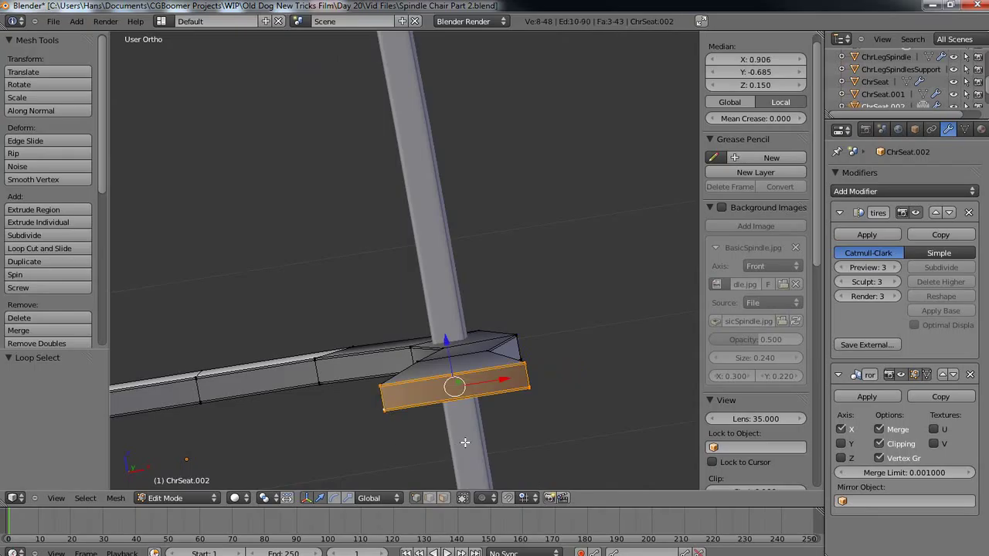
key(KP_7)
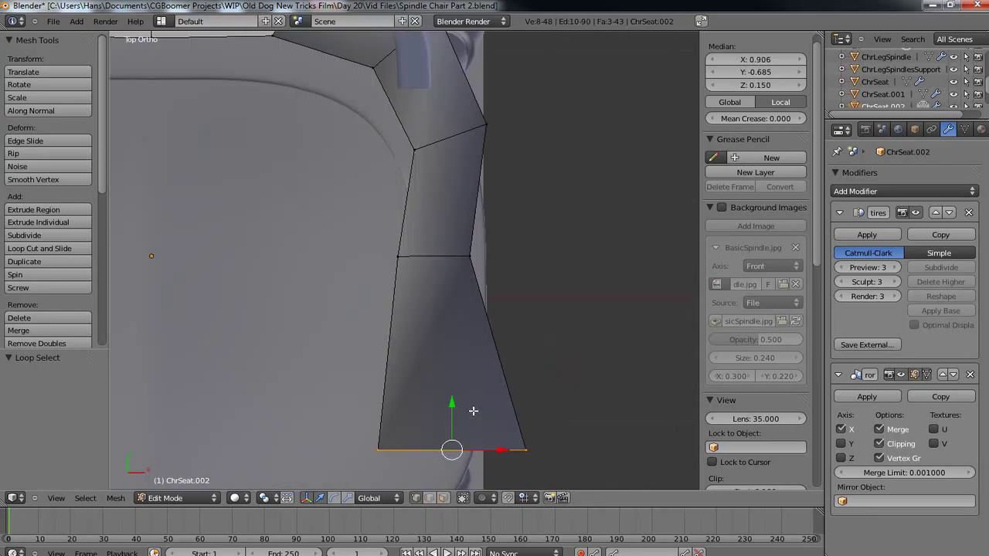
scroll(490, 434, down, 2)
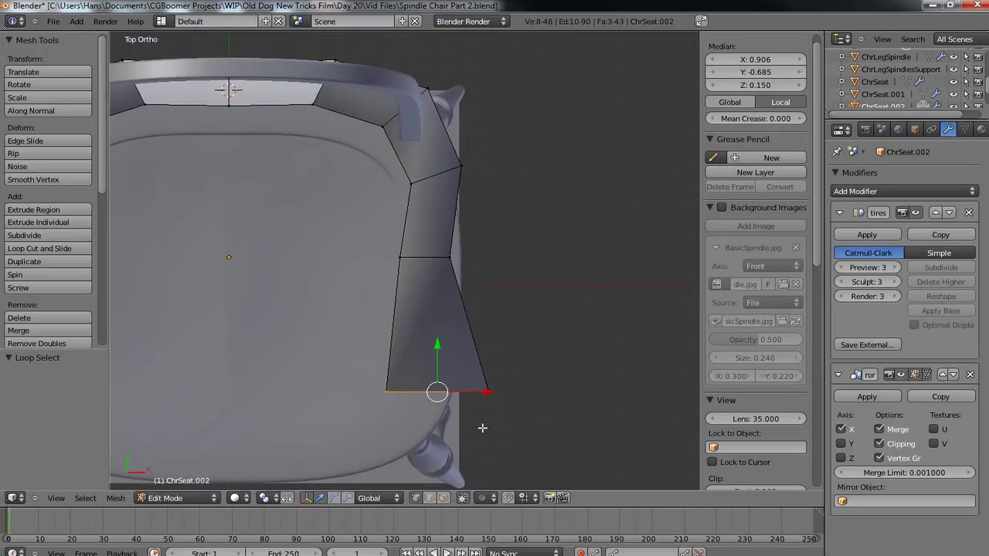
key(g)
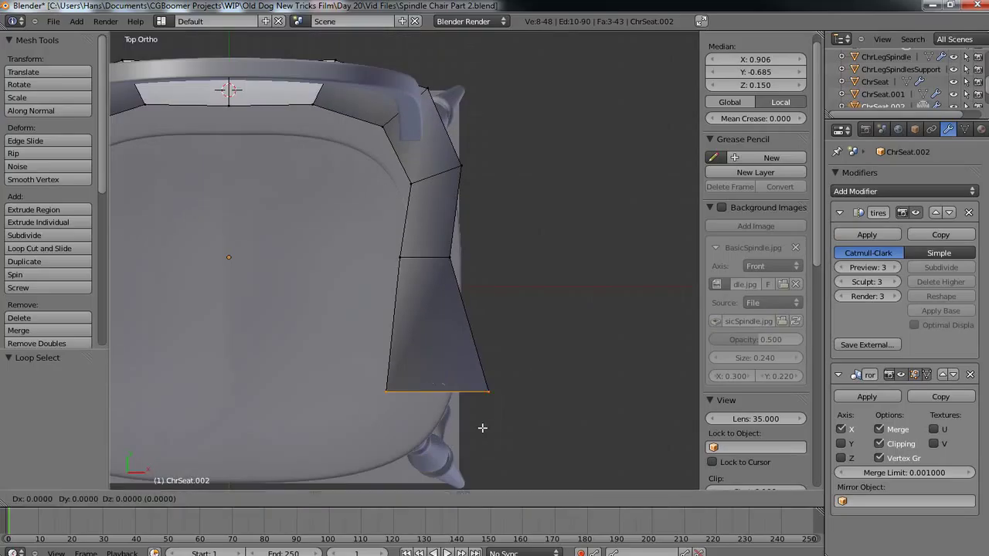
key(y)
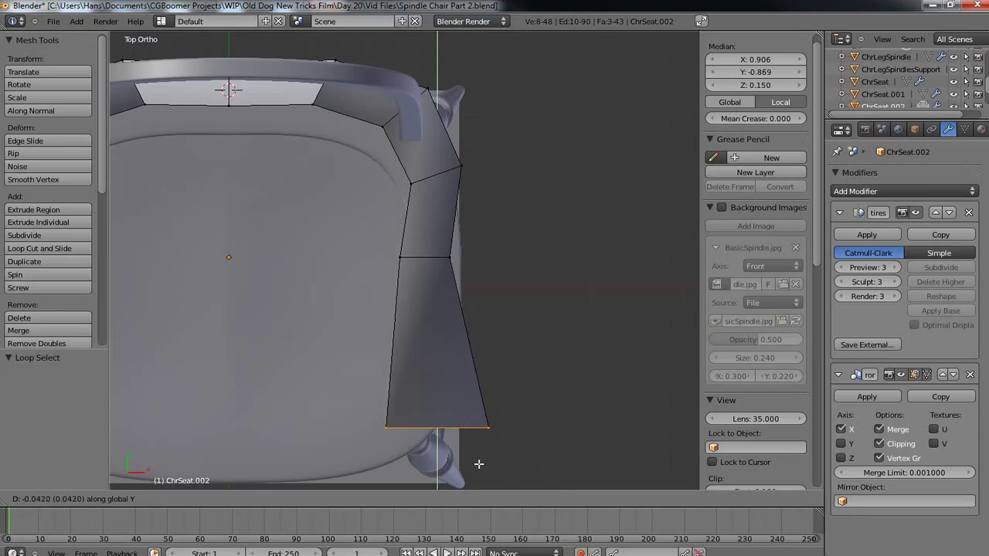
click(478, 465)
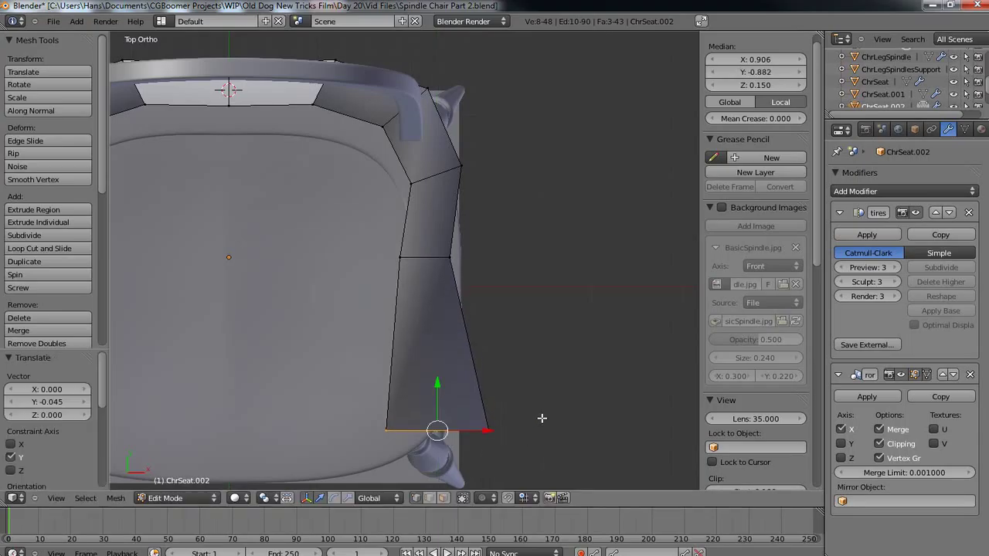
- Extend the front ends of the arms a further 0.032 or so along Y in side view, and return to Object Mode
key(KP_3)
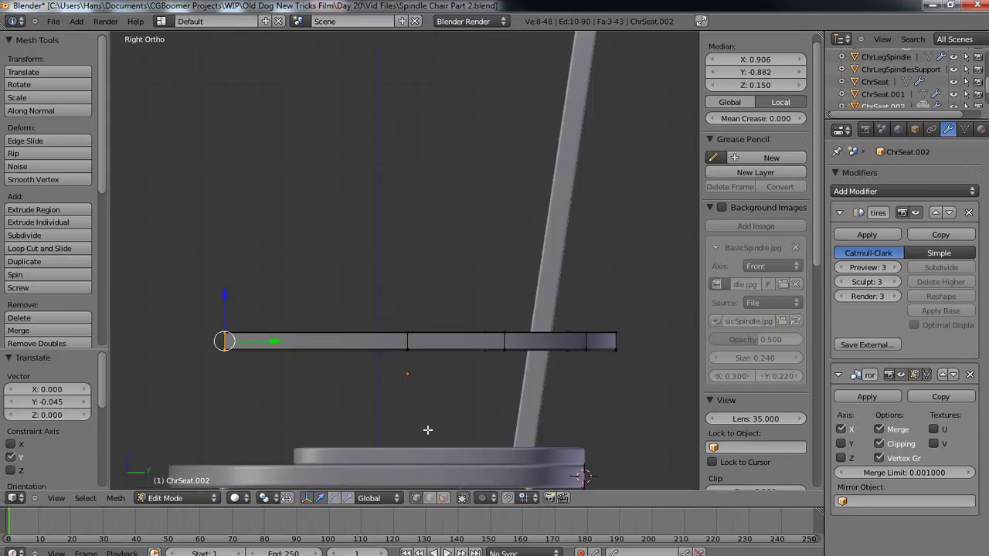
scroll(428, 430, down, 3)
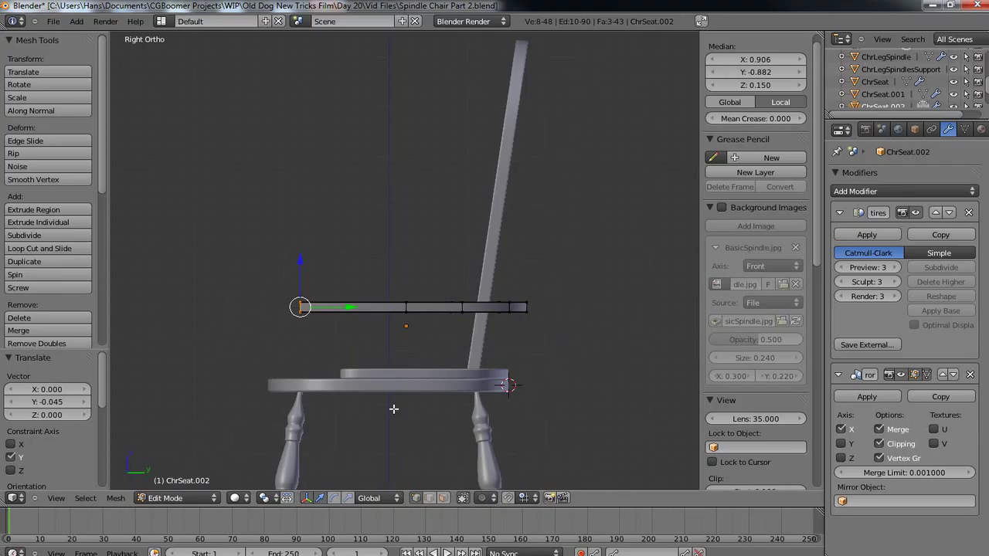
key(Tab)
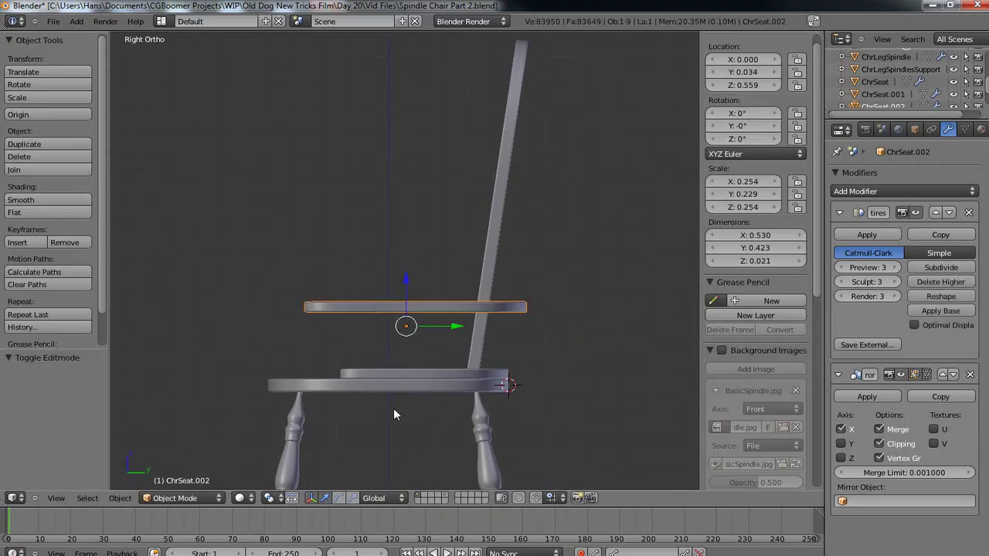
key(Tab)
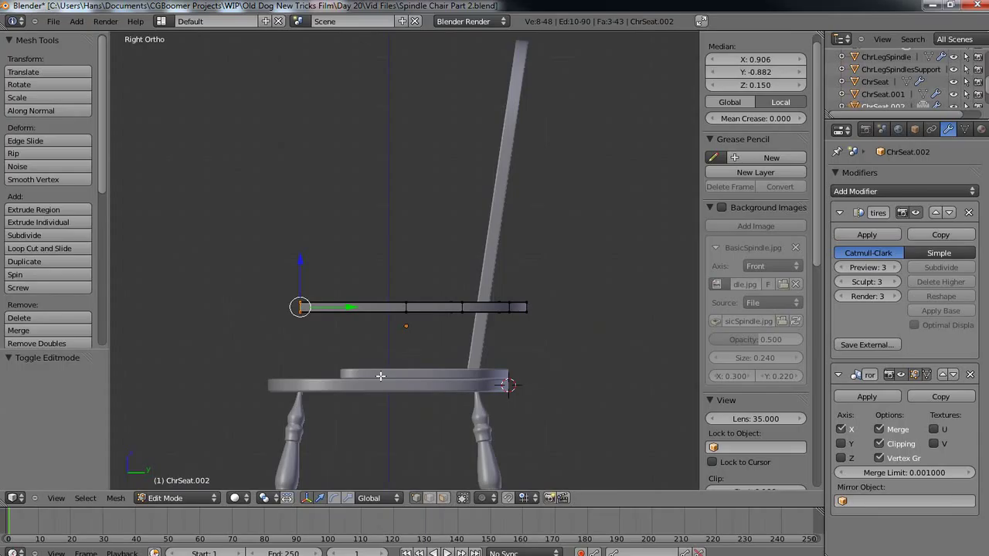
key(g)
key(y)
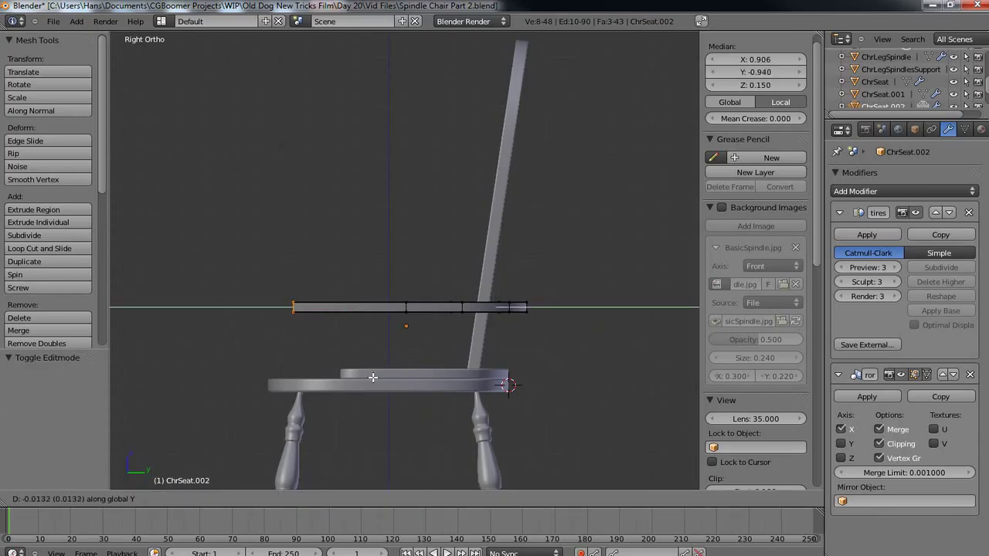
click(363, 378)
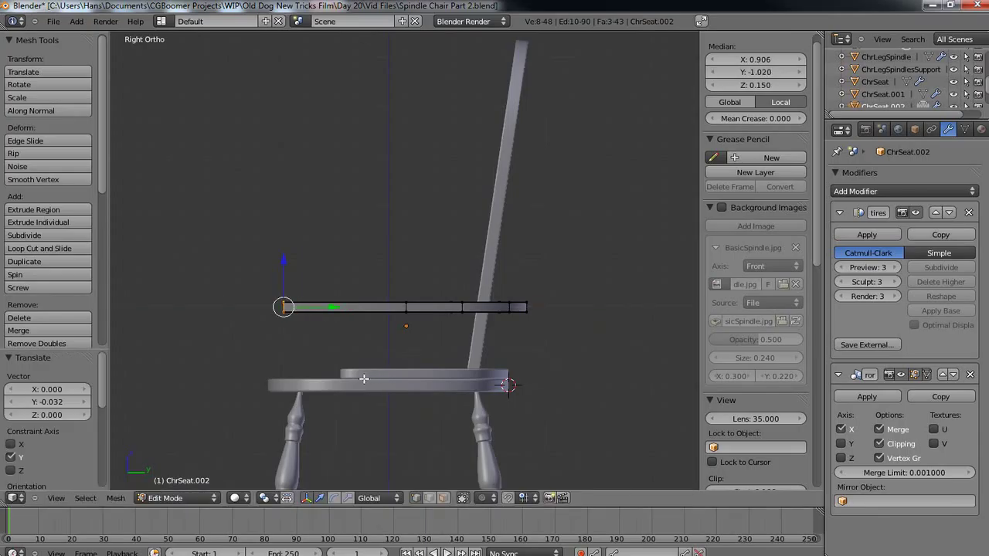
key(Tab)
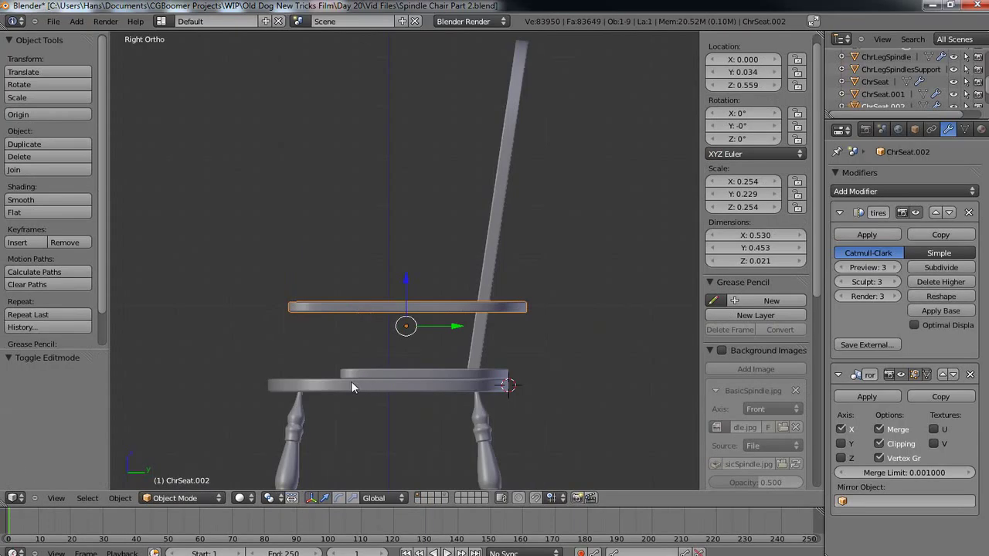
- Duplicate the turned leg spindles in place, leaving the copy at the original position
middle_drag(350, 383, 310, 355)
key(KP_5)
key(KP_5)
mouse_move(355, 408)
middle_down()
mouse_move(353, 388)
mouse_move(353, 399)
middle_up()
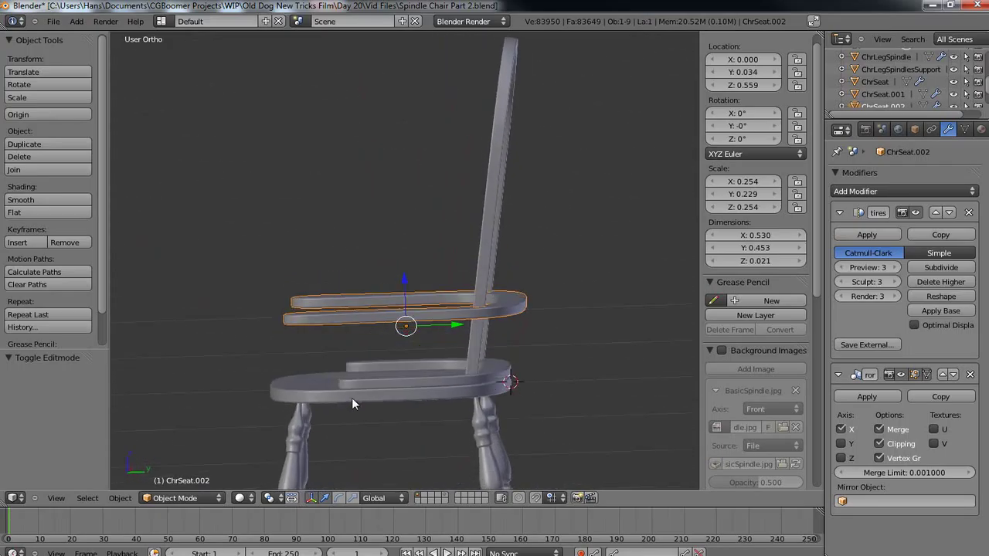
middle_drag(317, 444, 387, 430)
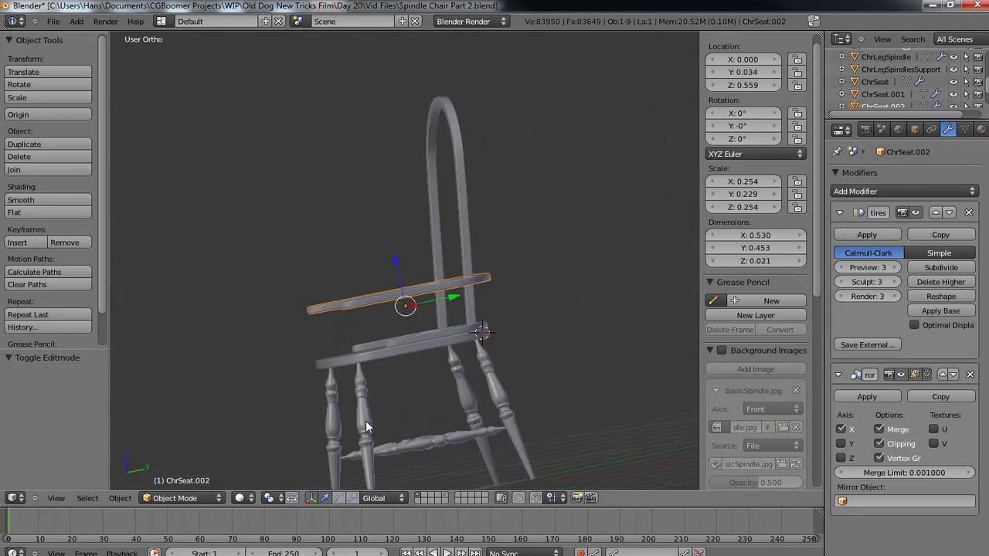
right_click(366, 423)
mouse_move(397, 426)
middle_down()
mouse_move(387, 442)
mouse_move(382, 433)
middle_up()
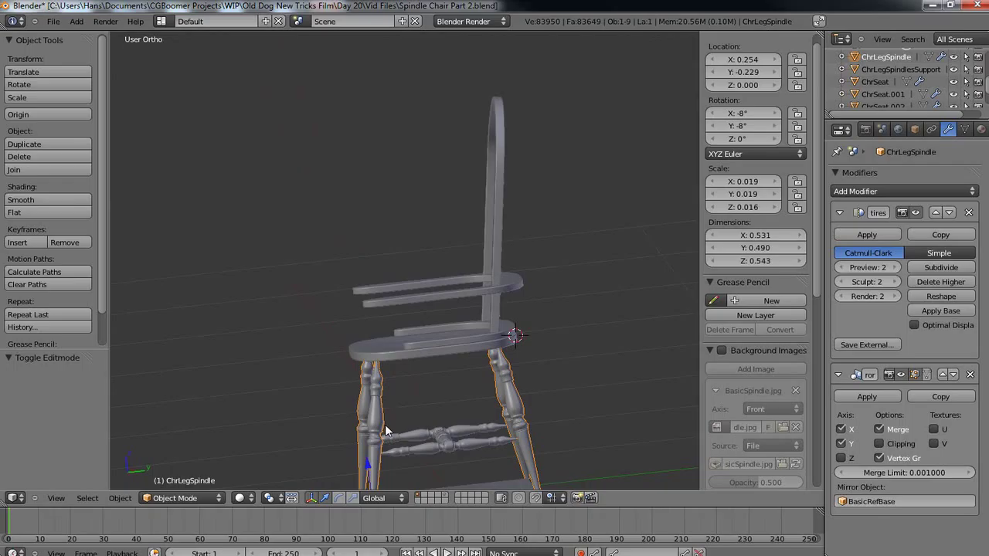
key(shift+d)
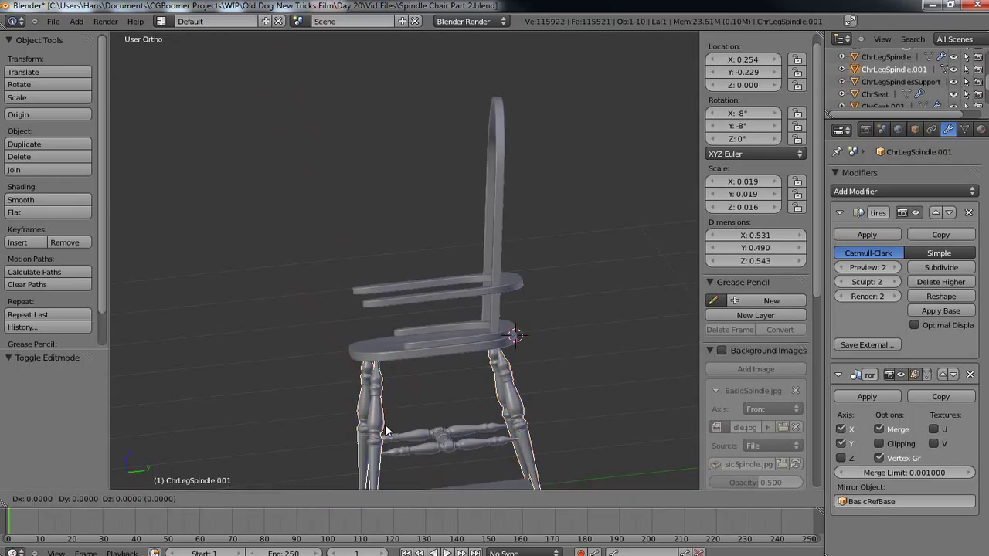
key(Escape)
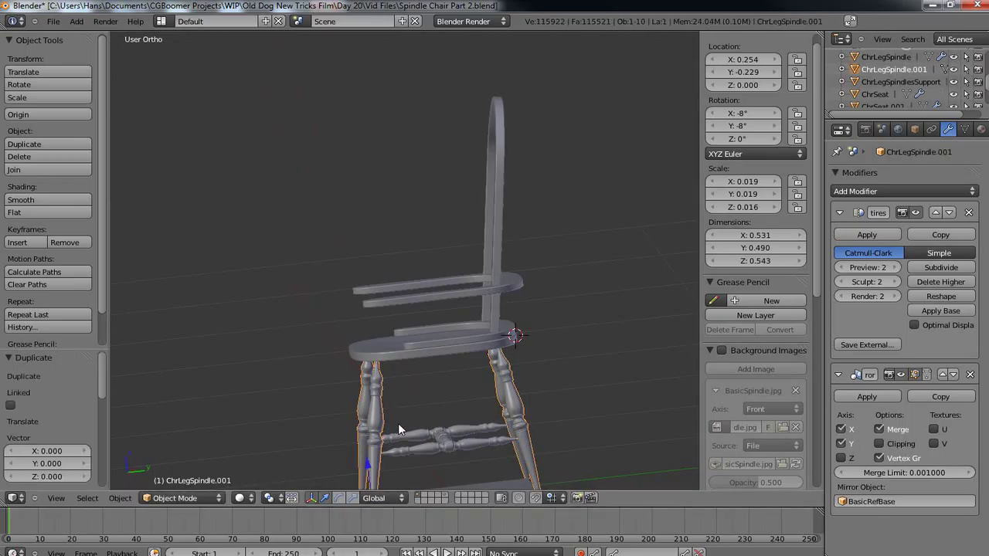
- Raise the duplicated spindles about 0.443 along Z and turn off their Y-axis mirroring, keeping X mirroring on
key(g)
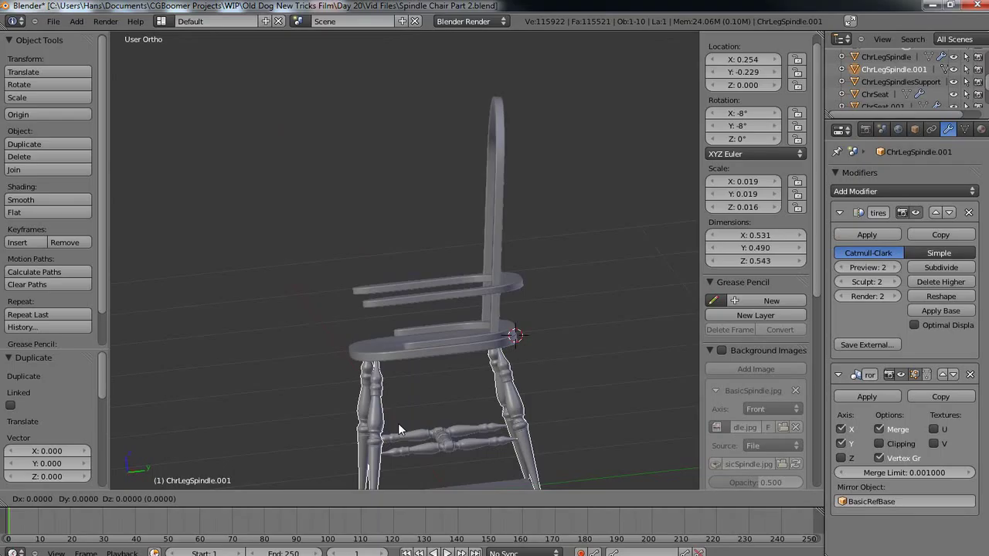
key(z)
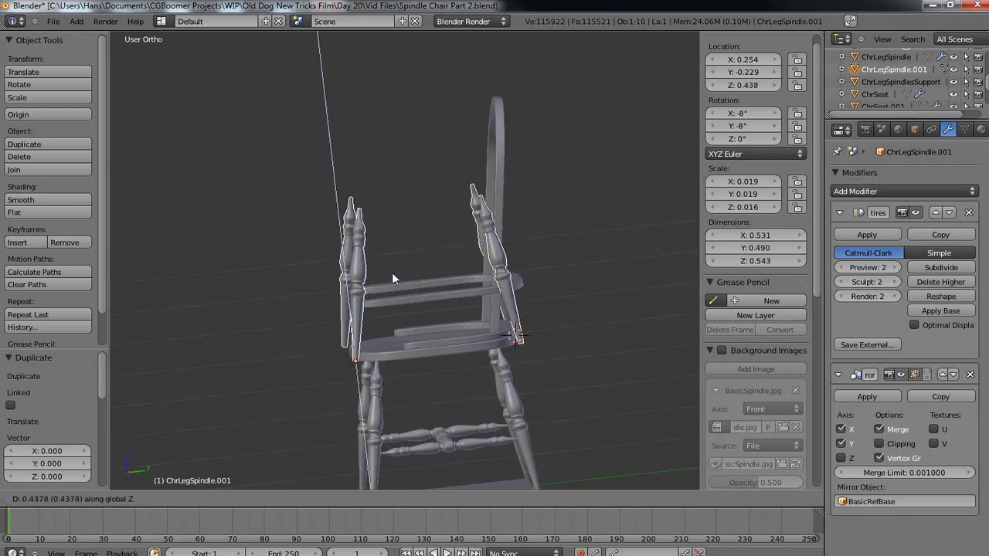
click(393, 277)
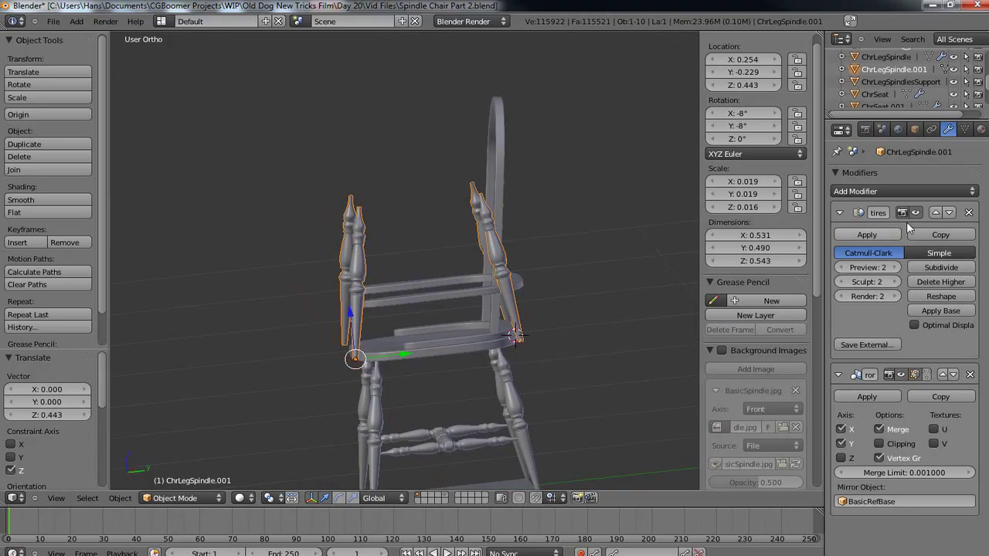
click(841, 442)
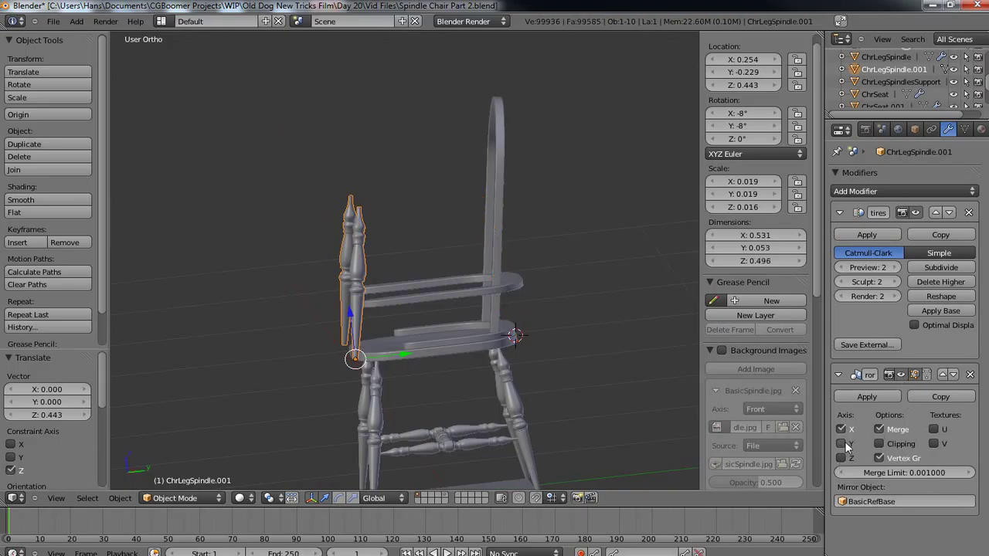
- Stand the duplicated spindles upright by setting their X, Y and Z rotation to 0°
key(KP_6)
key(KP_6)
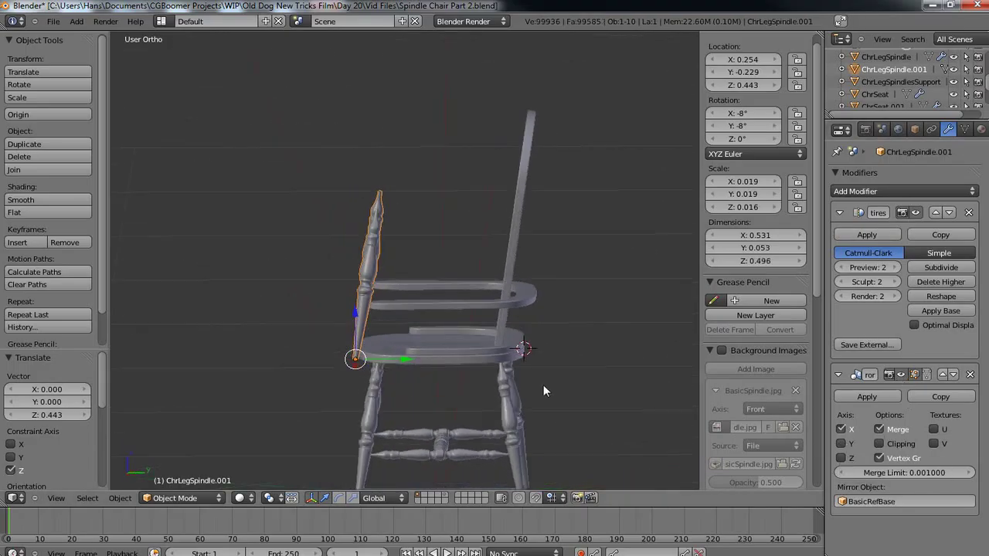
click(751, 114)
text(0)
key(Tab)
text(0)
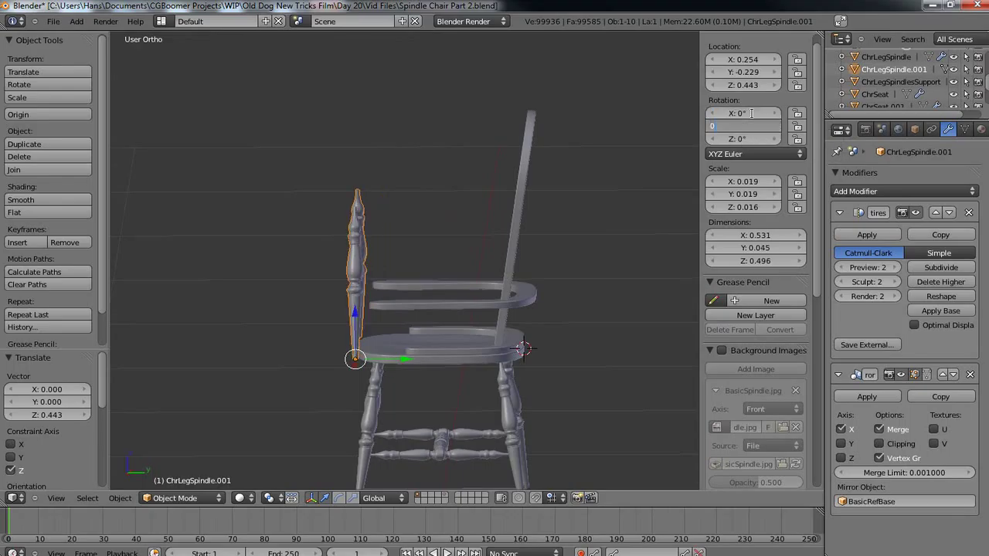
key(Tab)
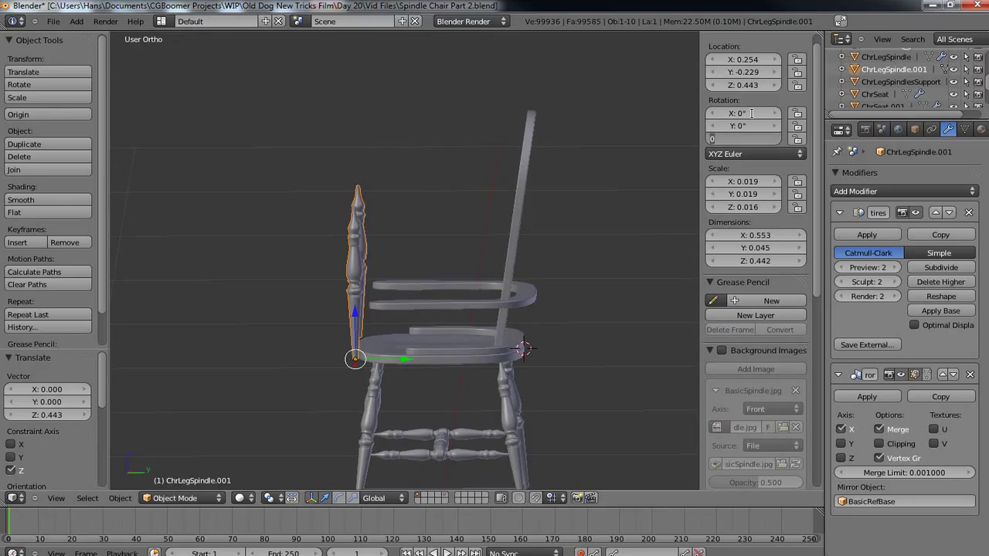
key(Return)
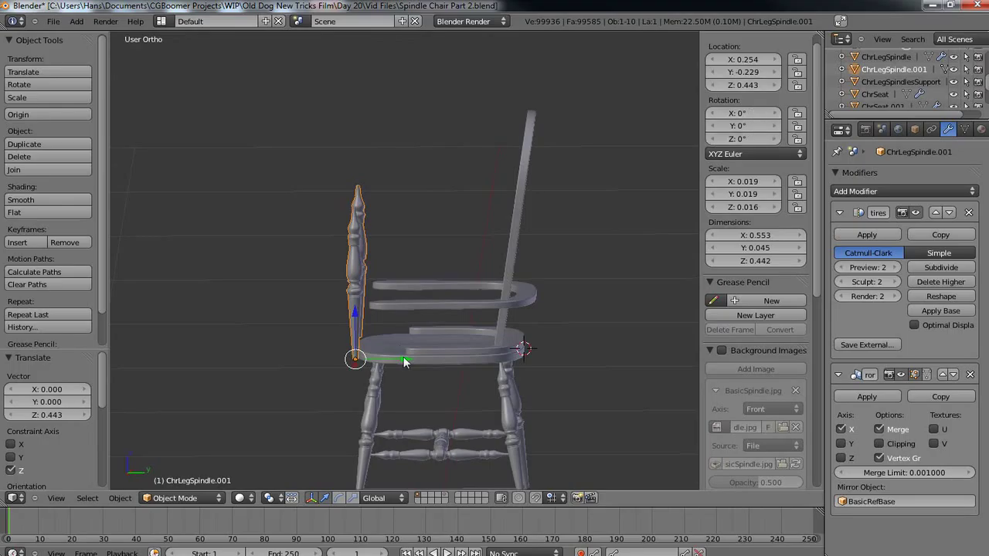
- In side view, move the upright spindles about 0.161 along Y and raise them about 0.021 along Z onto the seat rim
middle_drag(404, 360, 402, 353)
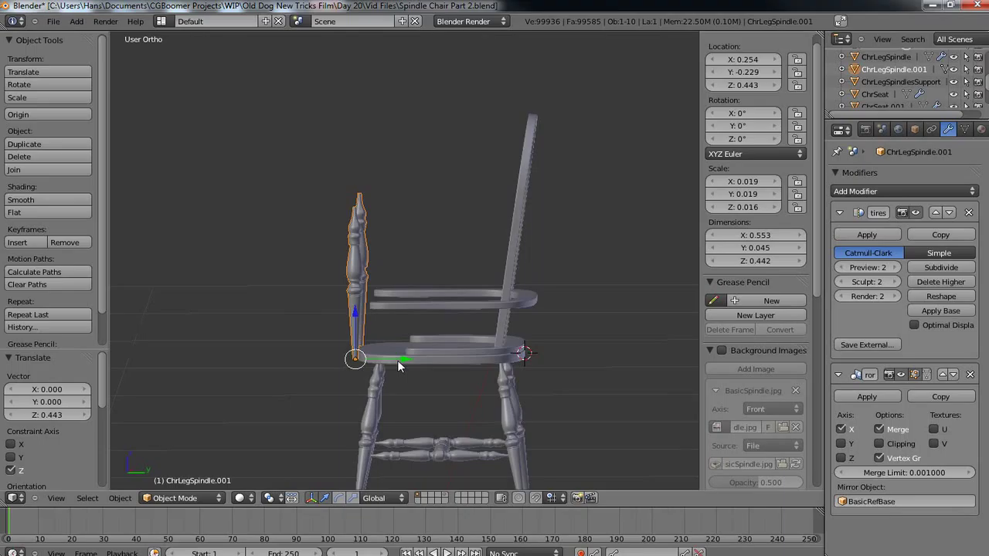
key(KP_3)
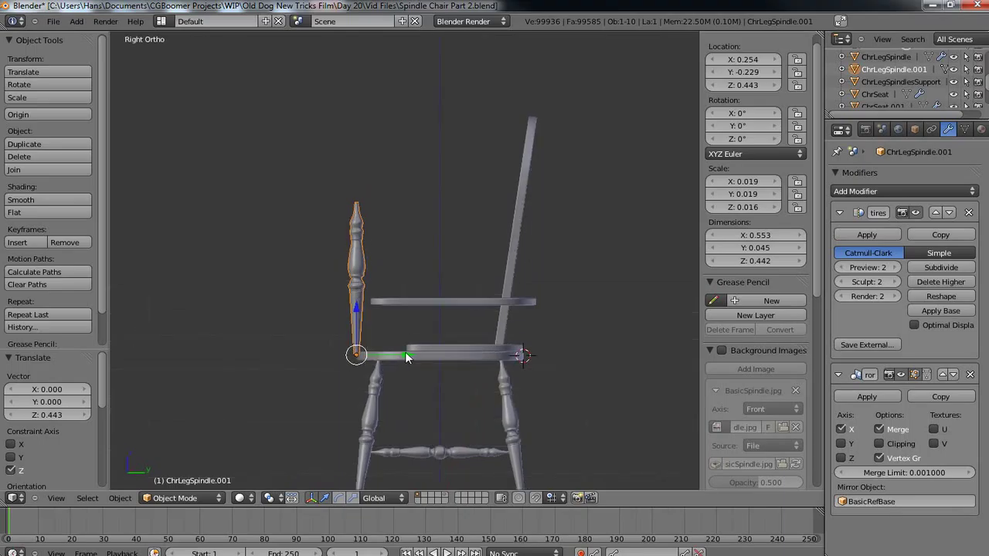
key(g)
key(y)
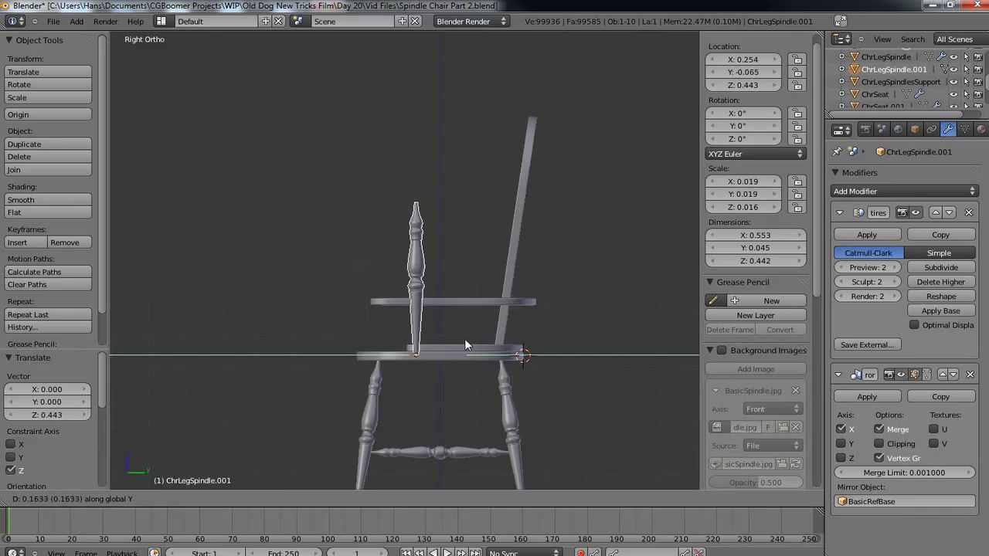
click(463, 338)
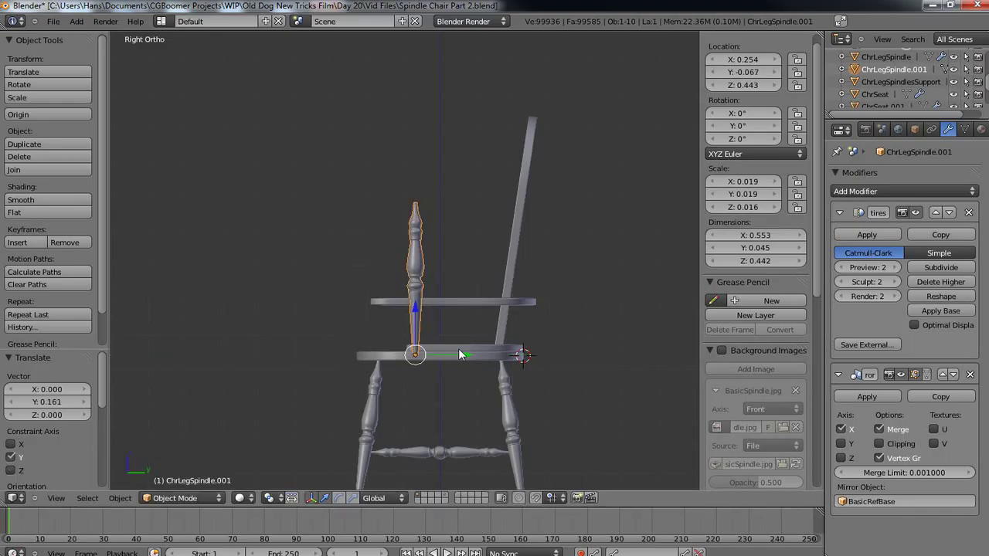
key(g)
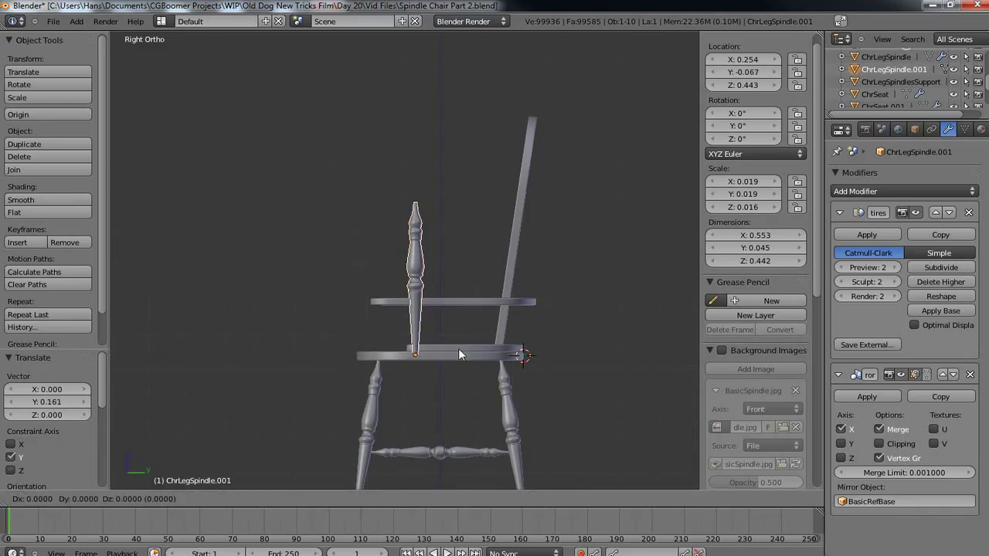
key(z)
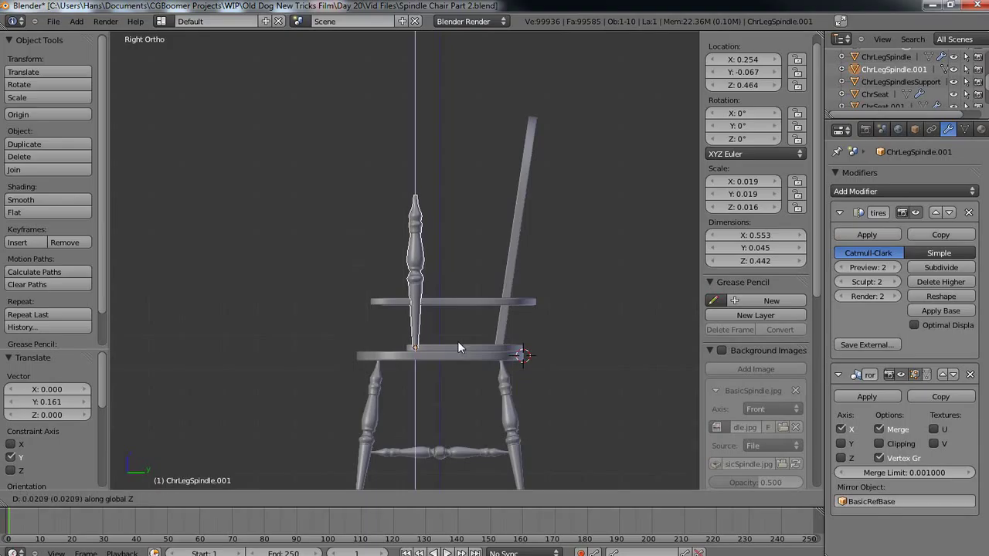
click(457, 341)
- Move the upright spindles about 0.023 inward along X so their bases sit on the seat rim's front ends
middle_drag(337, 374, 500, 342)
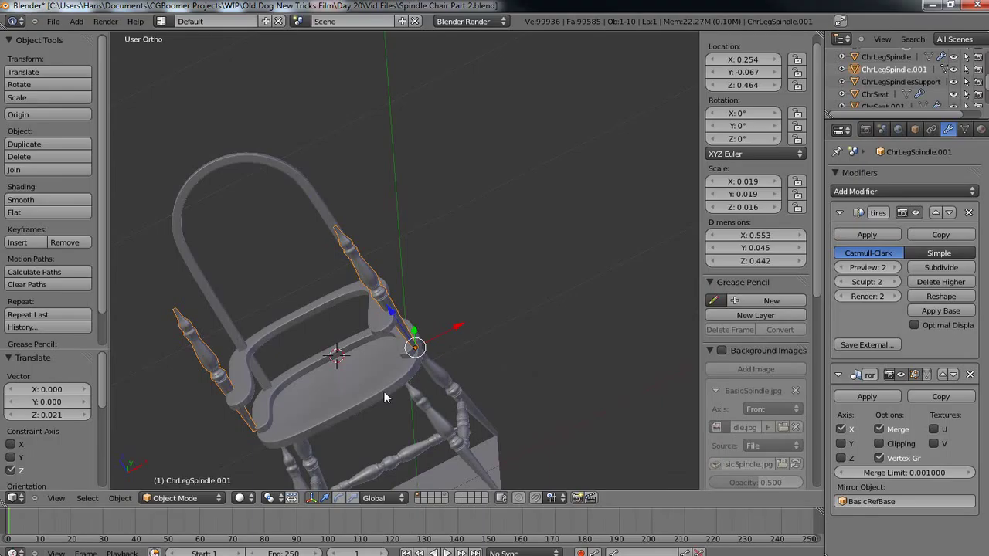
key(s)
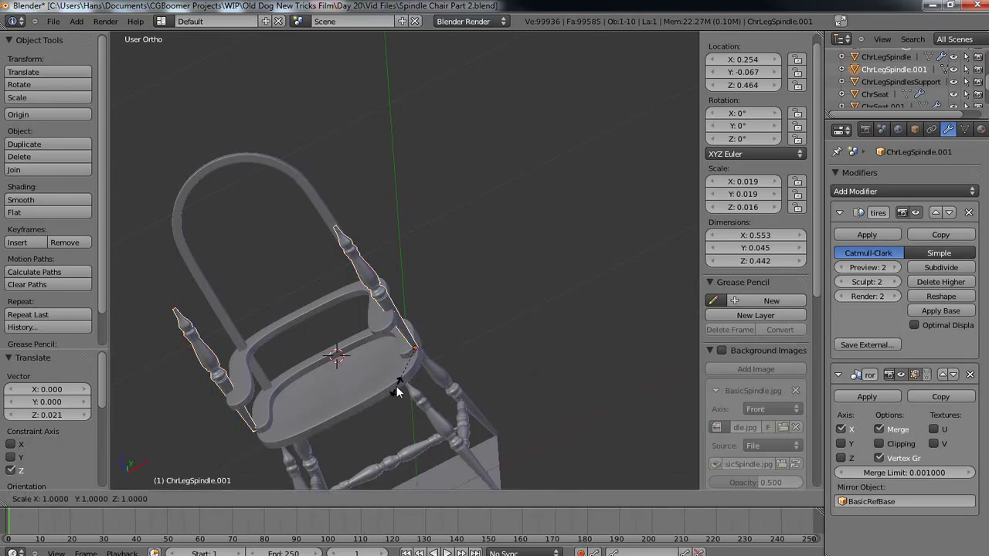
key(Escape)
key(g)
key(x)
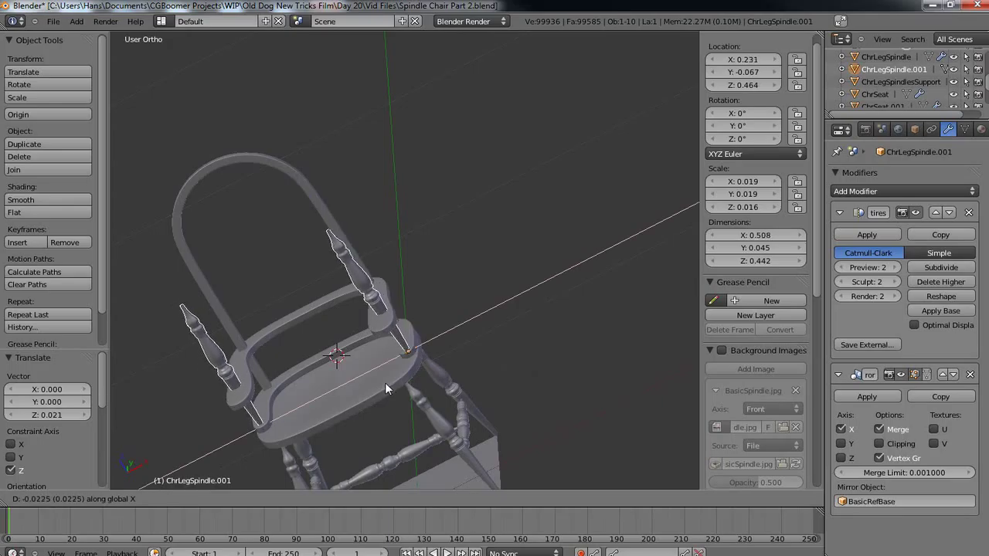
click(384, 383)
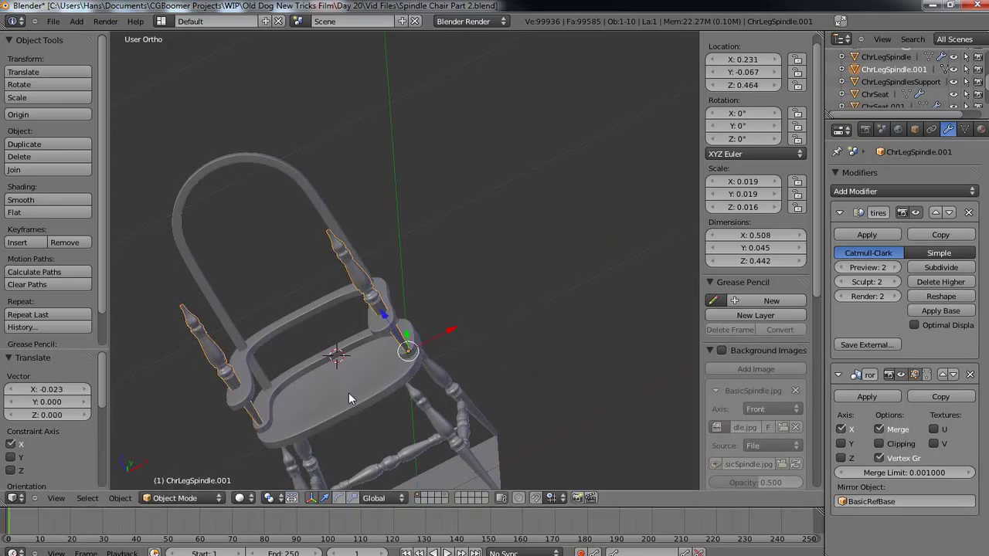
- Scale the upright spindles uniformly by 0.3 to fit between the seat rim and the armrest rail
key(KP_1)
scroll(348, 347, up, 6)
shift+middle_drag(348, 353, 325, 364)
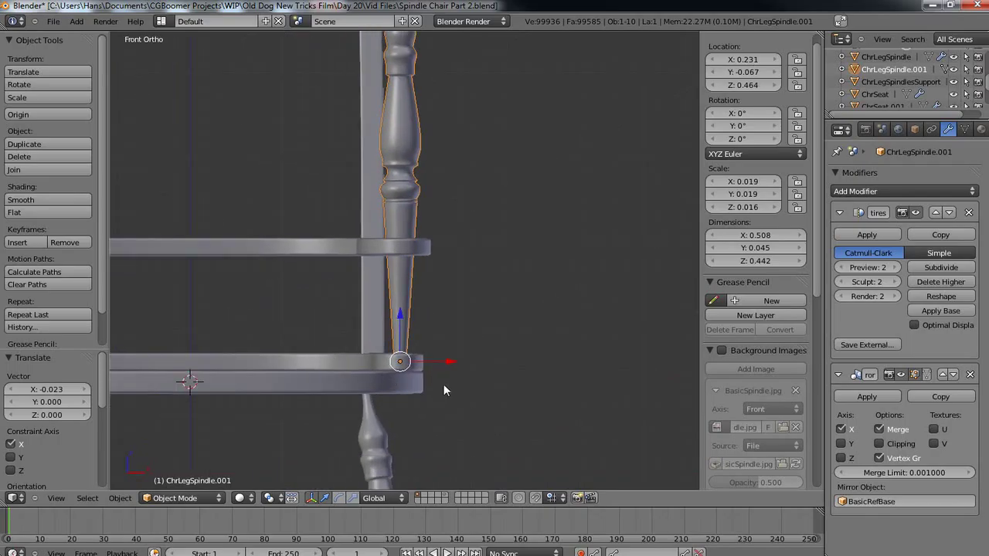
scroll(501, 373, down, 6)
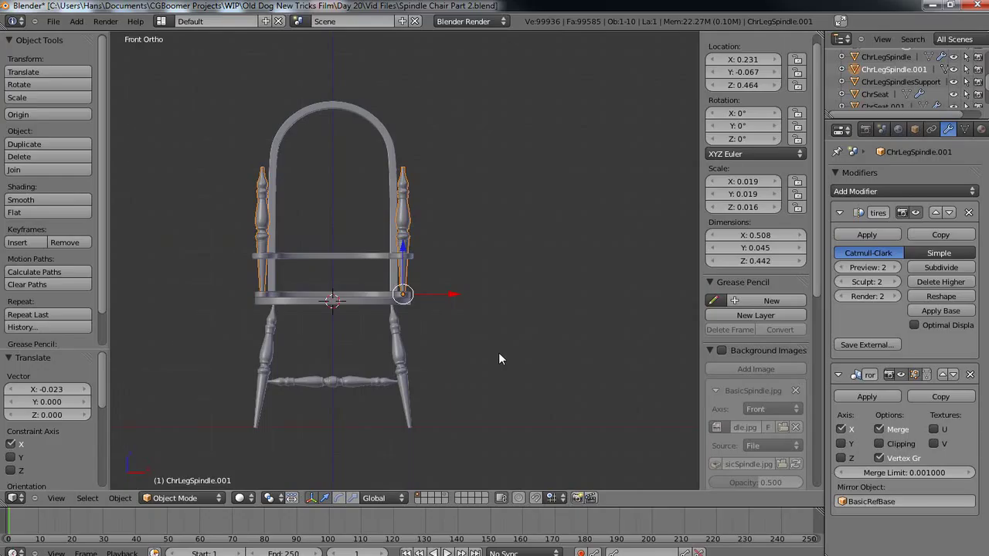
key(KP_3)
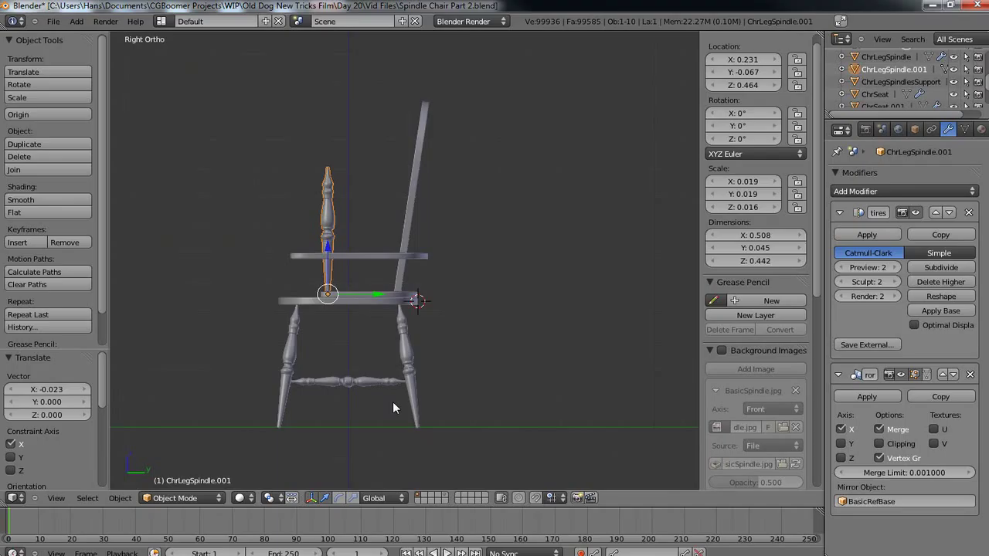
key(s)
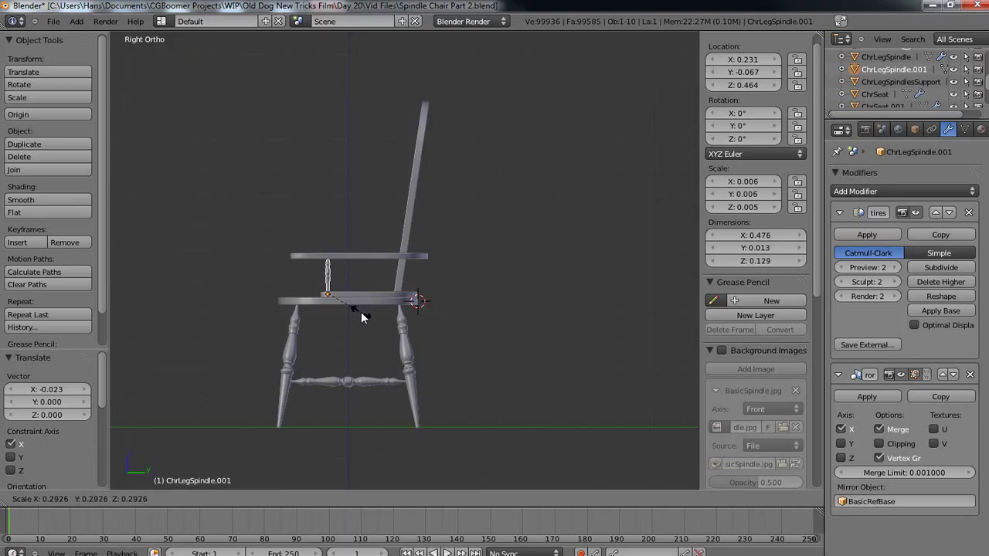
text(.3)
key(Return)
- Scale the small armrest spindles by a further 0.953 or so and move them about 0.014 toward the chair's front along Y
scroll(359, 326, up, 5)
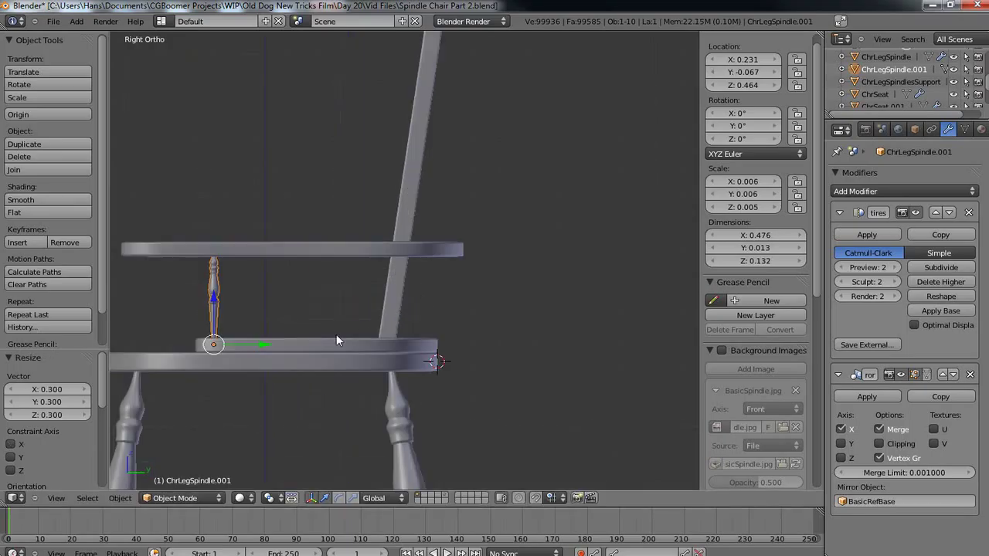
shift+middle_drag(336, 333, 548, 341)
scroll(527, 352, up, 4)
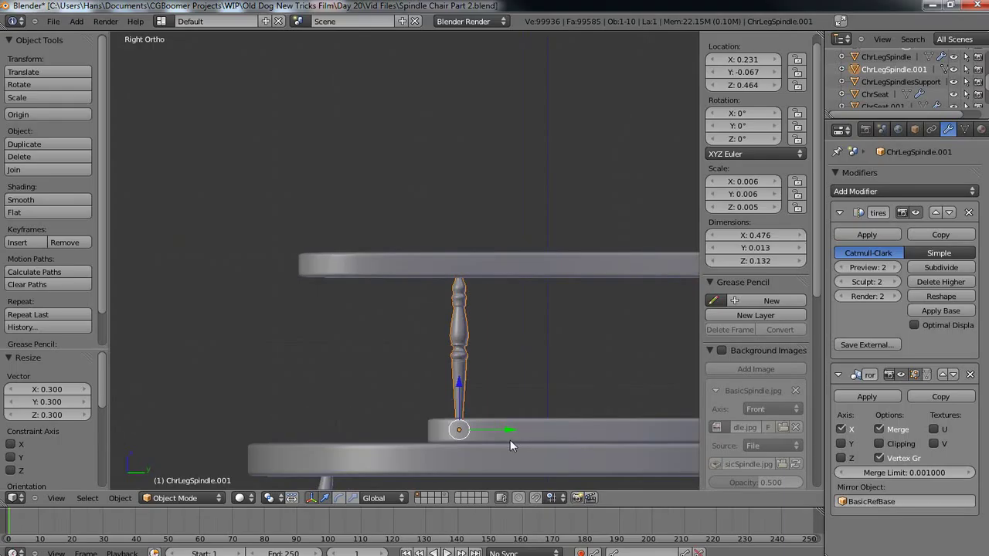
key(s)
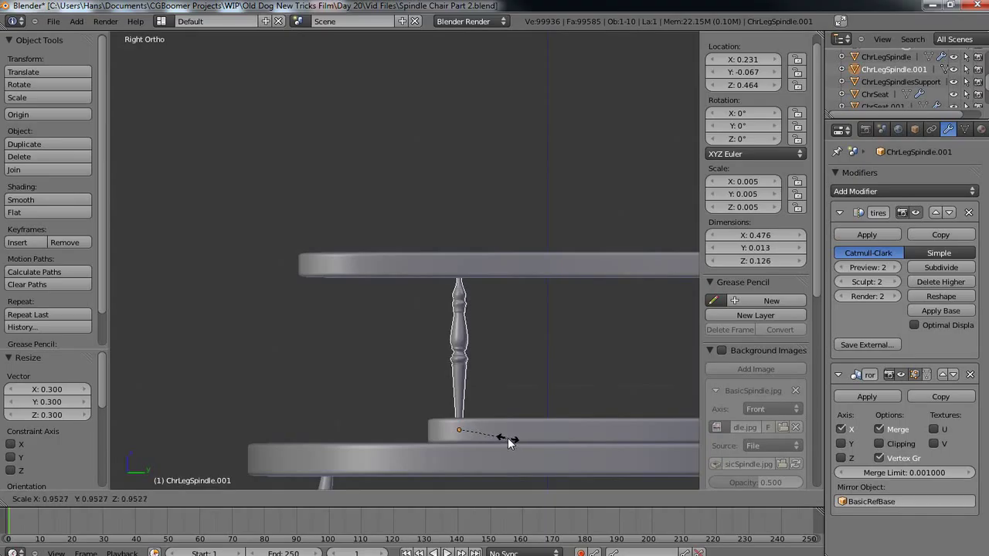
click(507, 438)
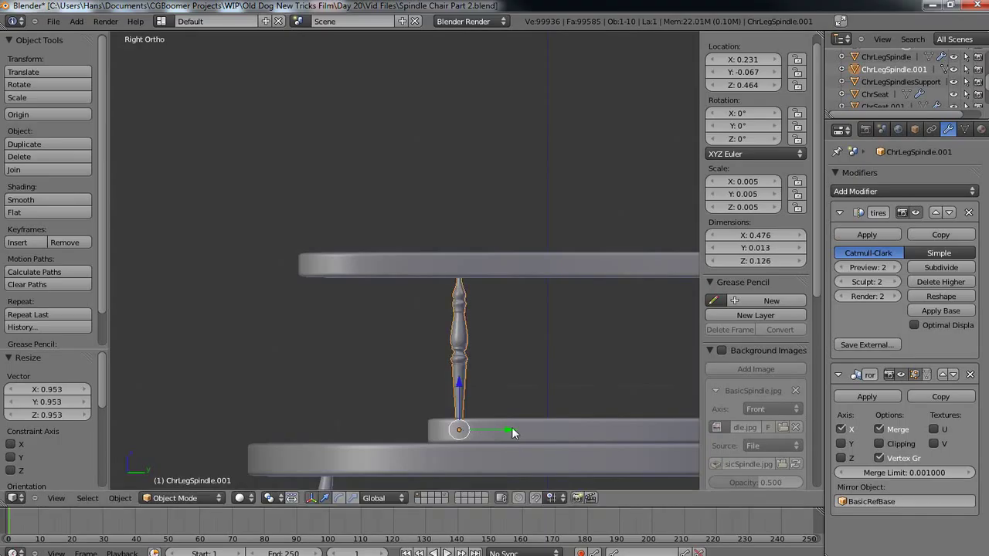
key(g)
key(y)
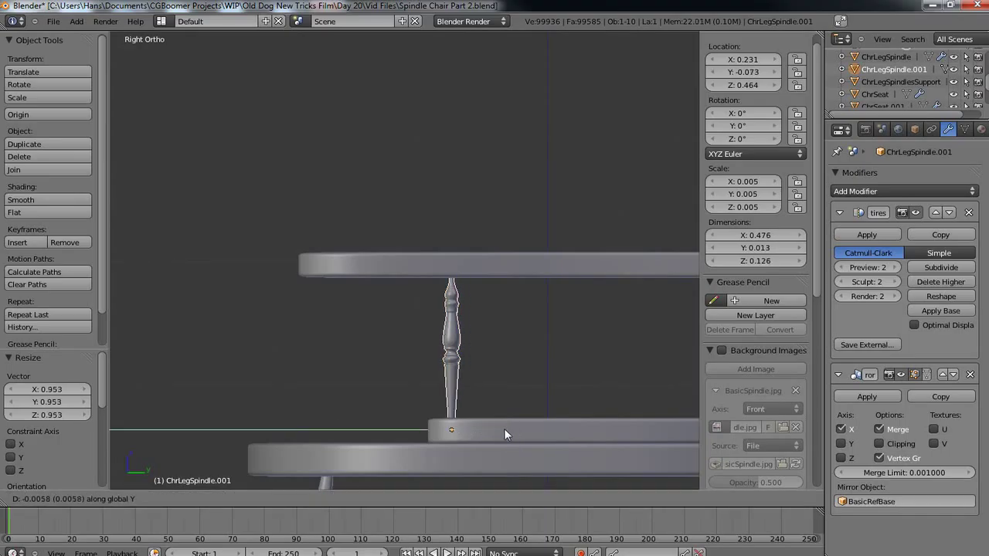
click(495, 431)
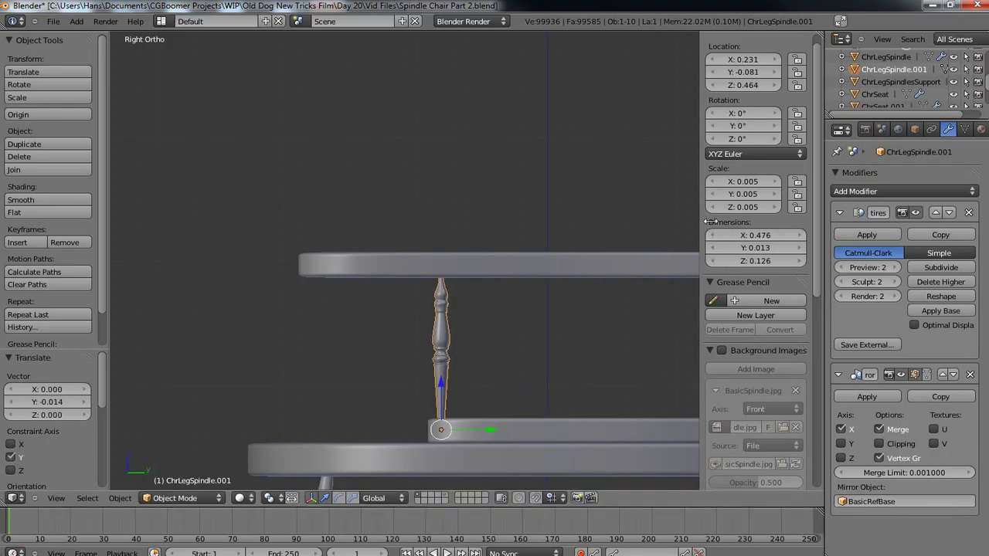
- Tilt the armrest spindles forward by setting their X rotation to 8°
click(775, 114)
click(776, 114)
click(775, 114)
click(776, 114)
click(776, 114)
click(776, 114)
click(775, 114)
click(776, 114)
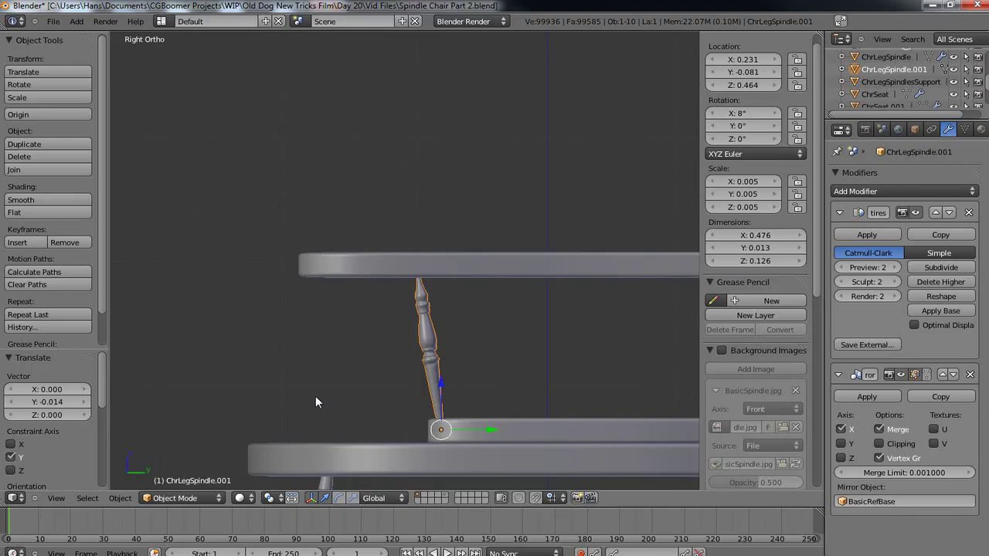
- Shorten the armrest rail by moving its front end faces about 0.078 toward the chair's back along Y
middle_drag(315, 397, 430, 368)
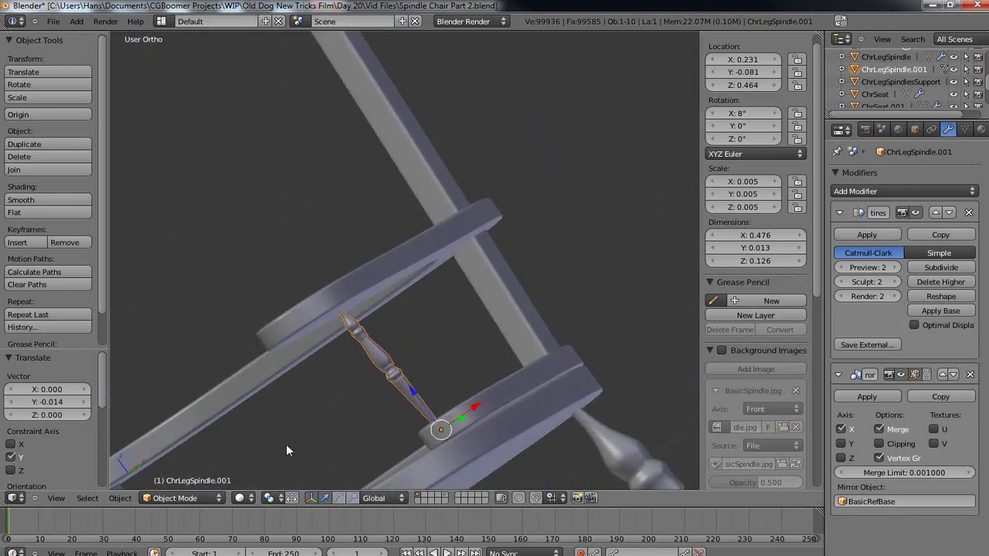
key(KP_3)
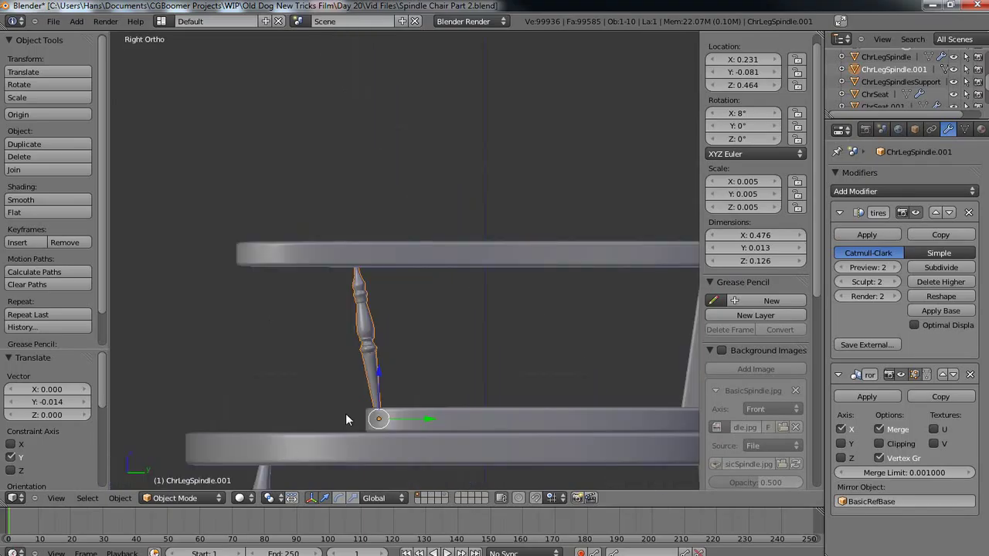
key(KP_1)
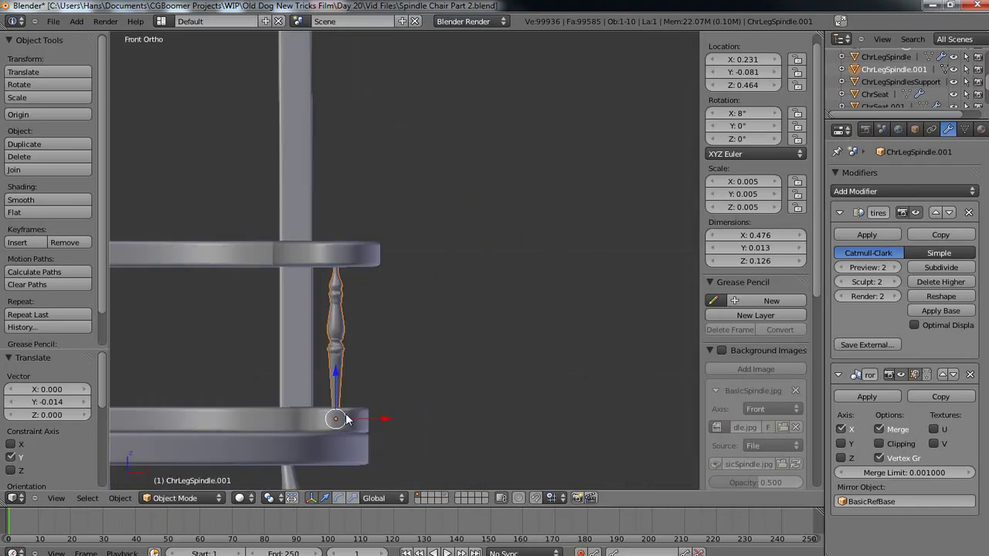
middle_drag(295, 391, 278, 409)
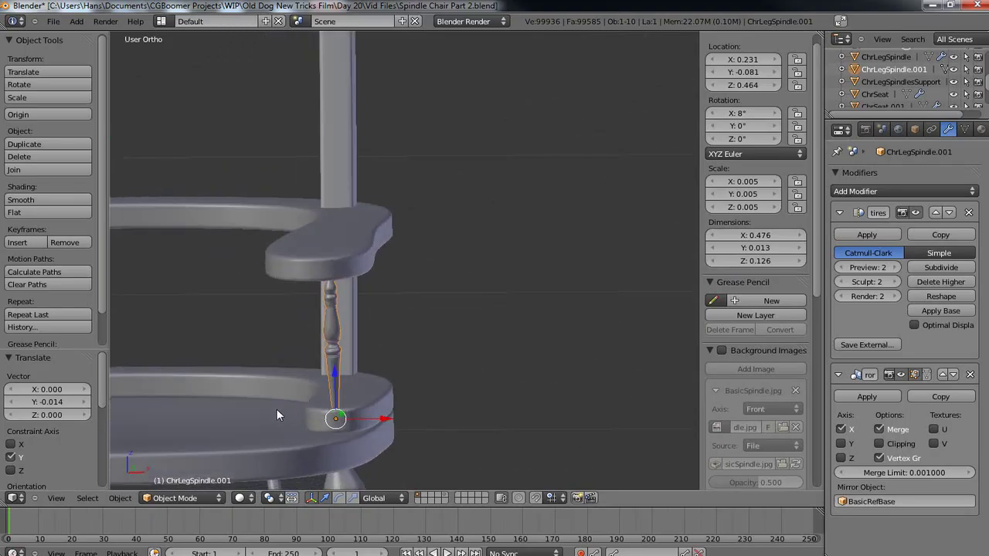
middle_drag(403, 376, 304, 405)
right_click(369, 266)
key(Tab)
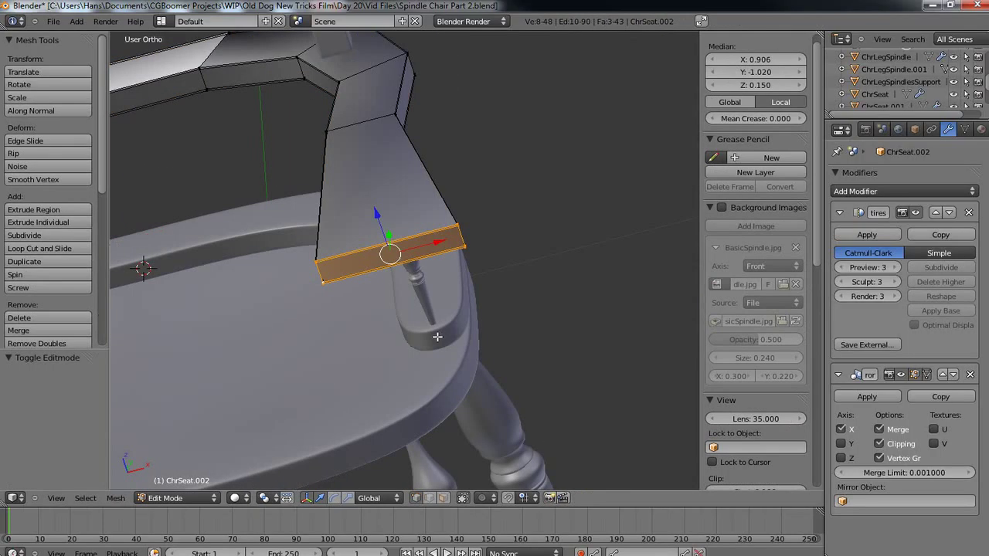
key(KP_7)
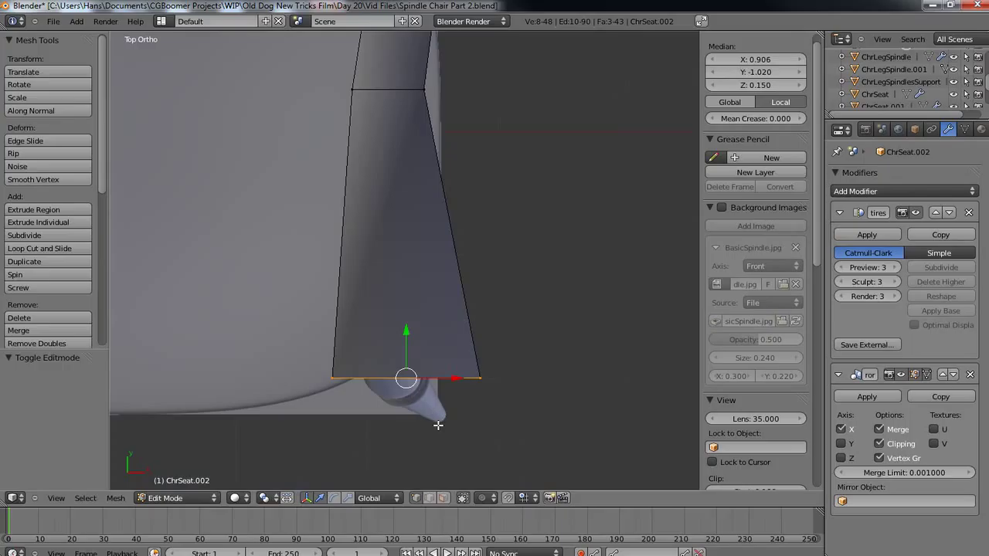
key(g)
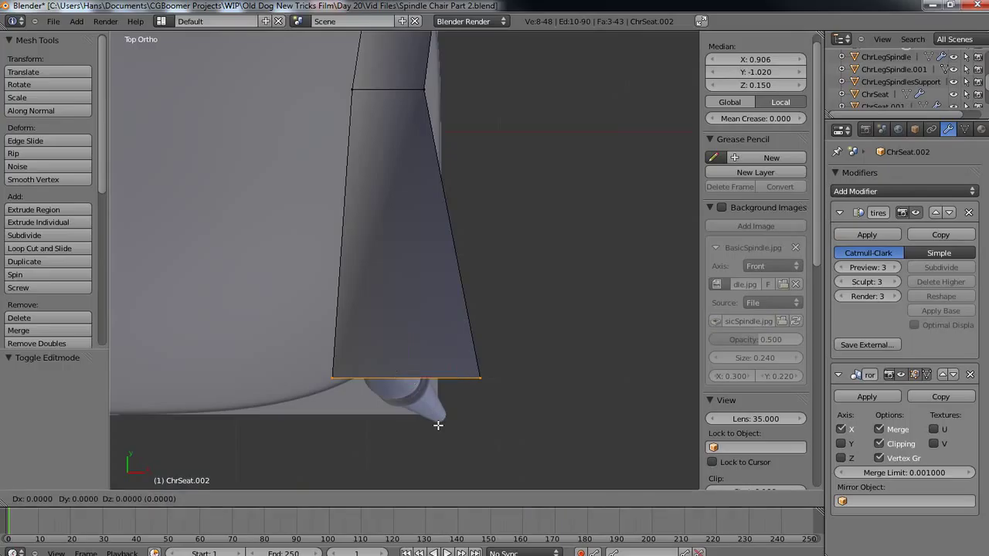
key(y)
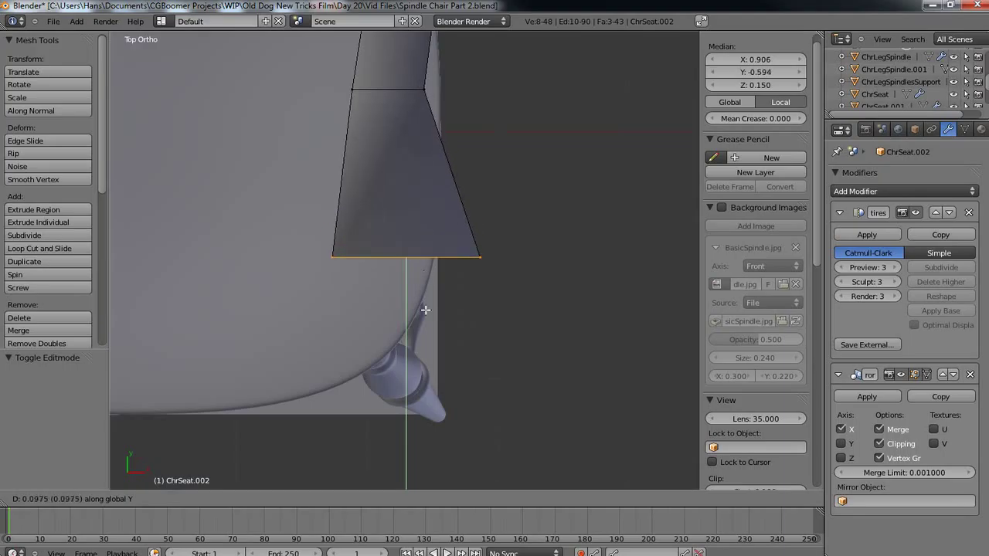
click(423, 329)
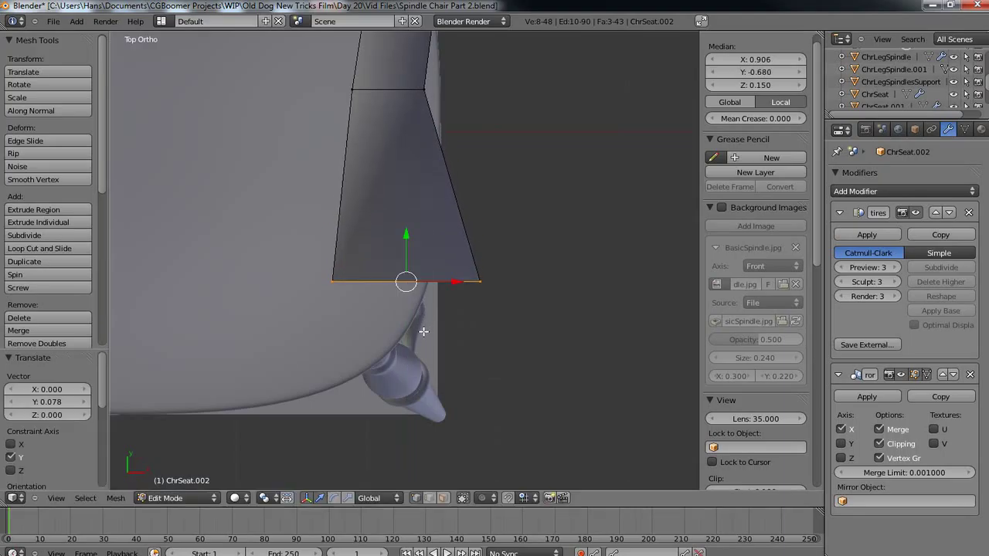
key(Tab)
- Extend the armrest rail's front ends about 0.019 toward the chair's front along Y
middle_drag(431, 363, 240, 294)
scroll(321, 296, down, 4)
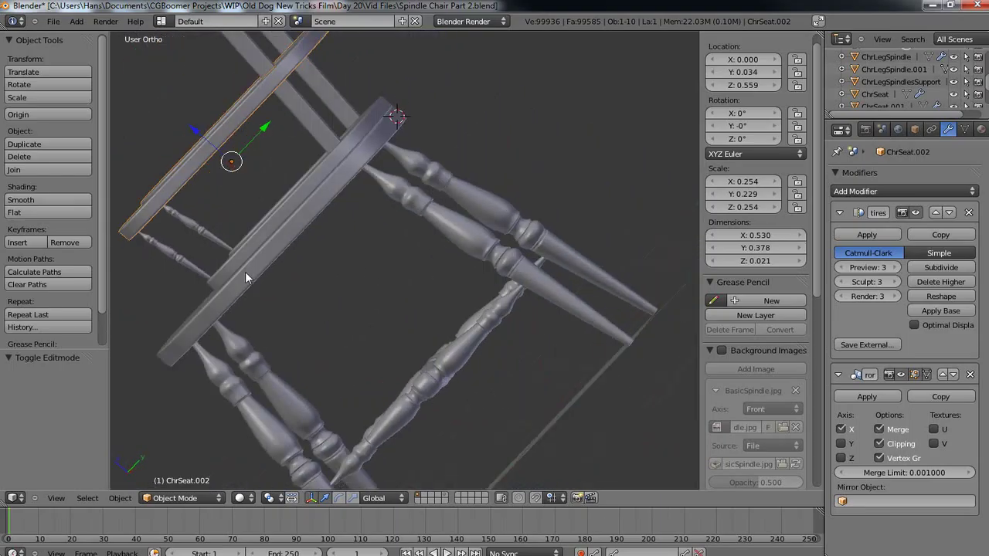
key(KP_3)
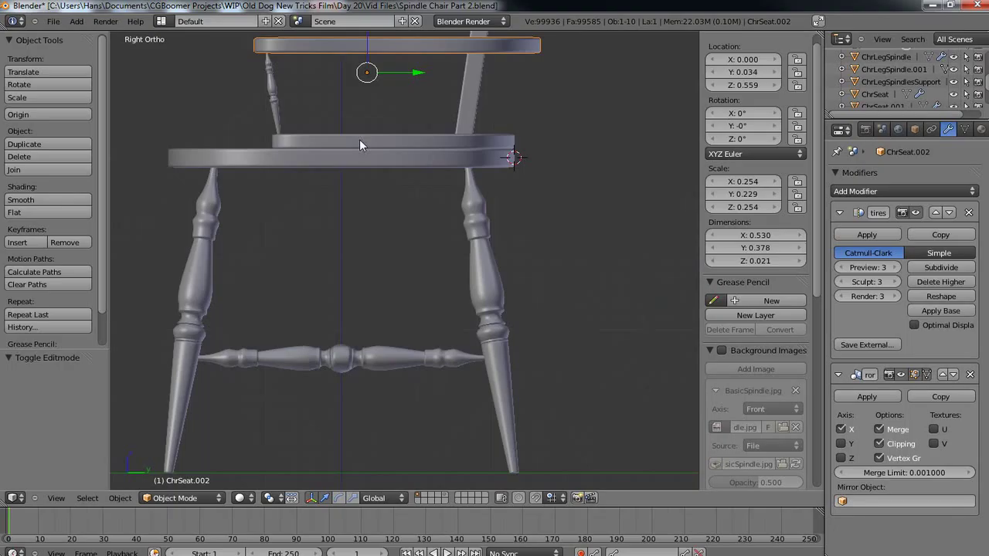
shift+middle_drag(359, 139, 408, 292)
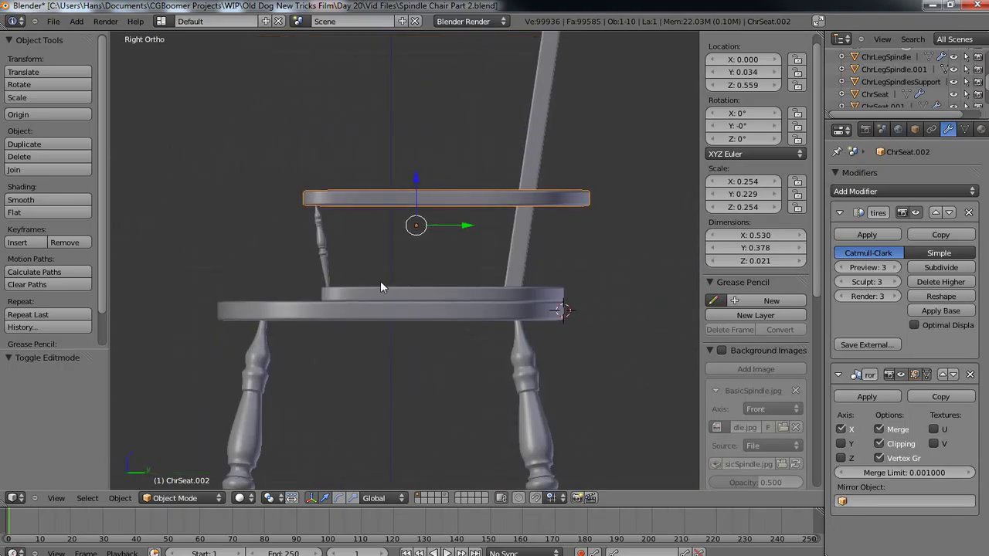
key(Tab)
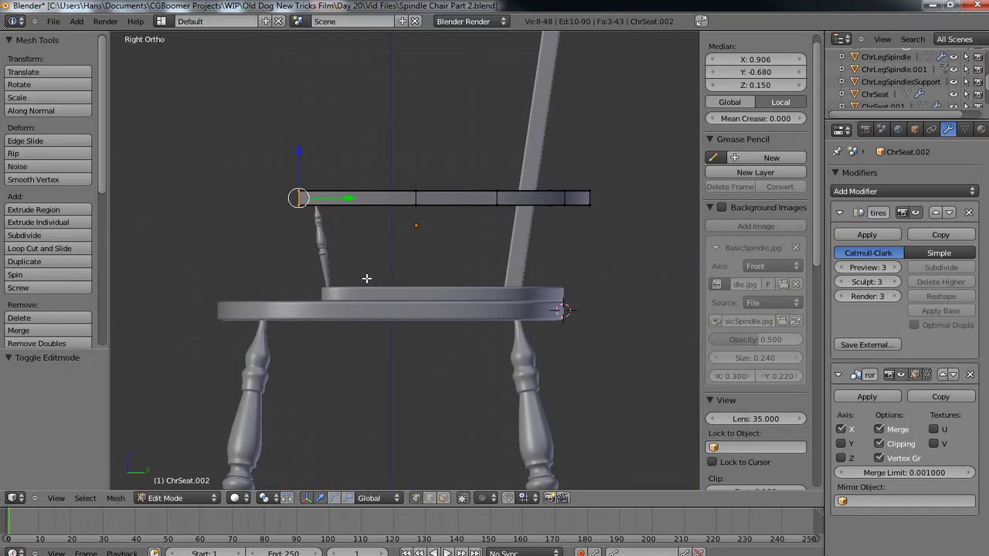
key(g)
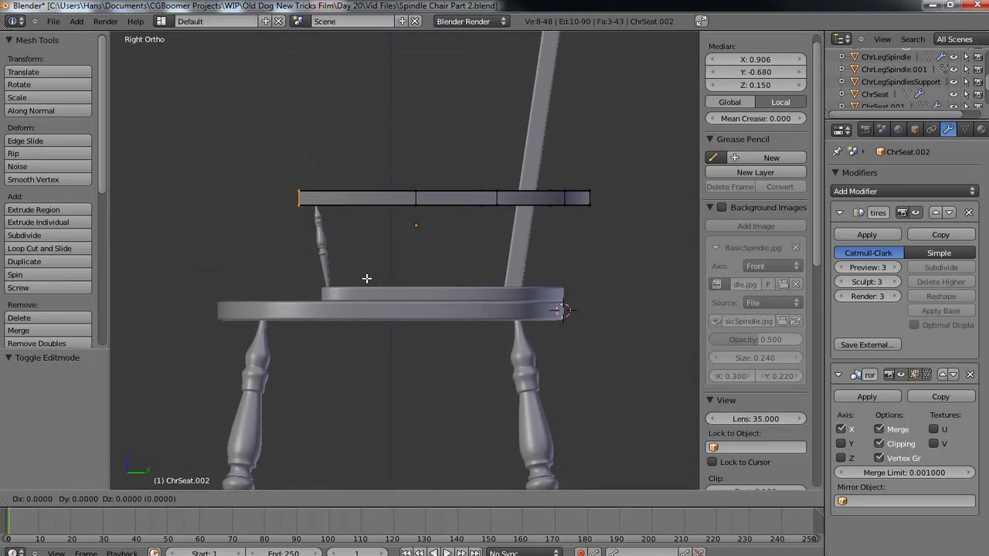
key(y)
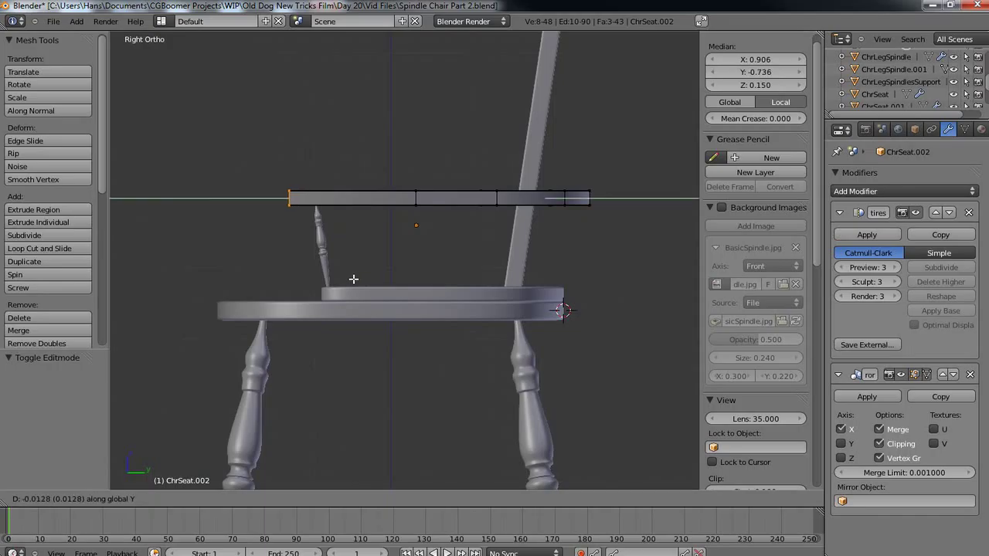
click(352, 279)
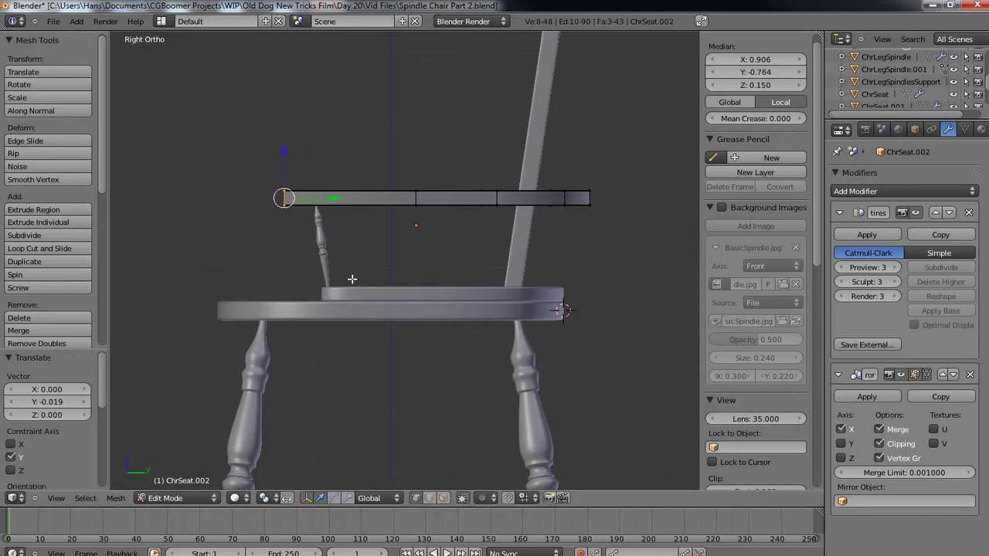
key(Tab)
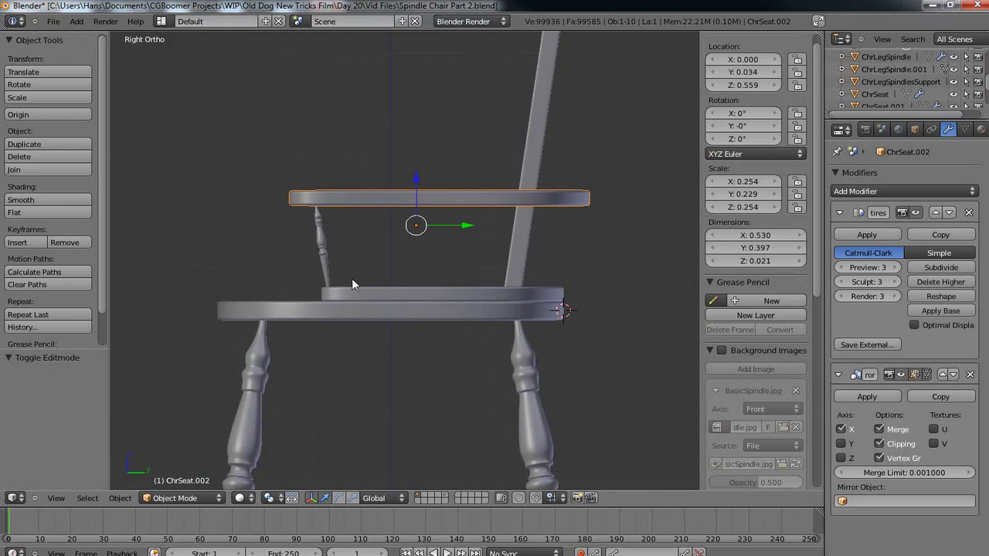
- Move the armrest rail's front ends a further 0.010 or so forward along Y
key(Tab)
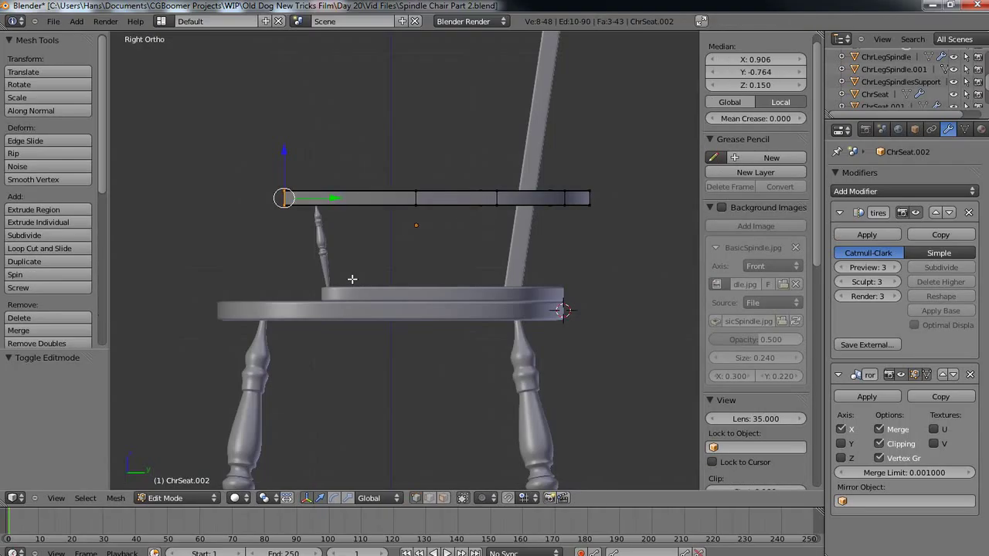
key(g)
key(y)
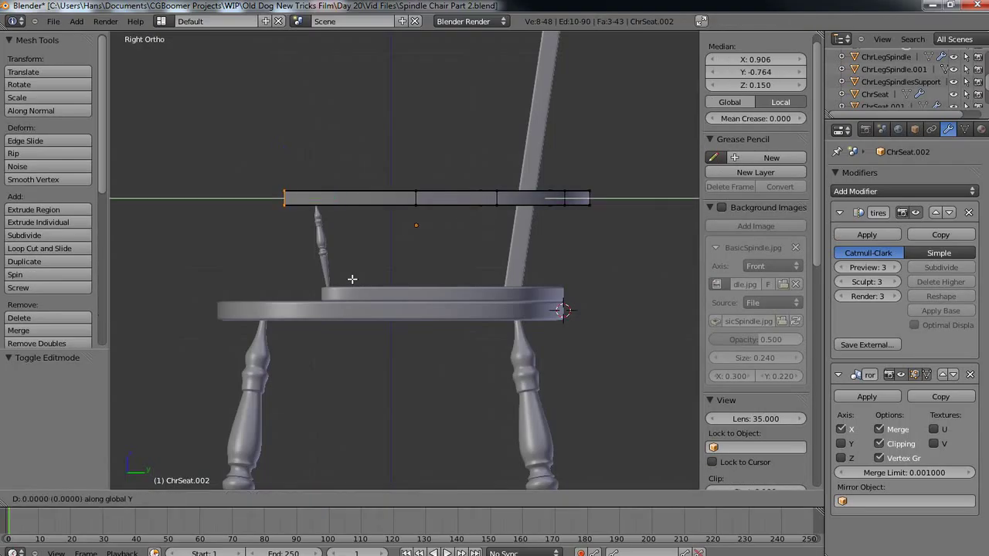
click(345, 281)
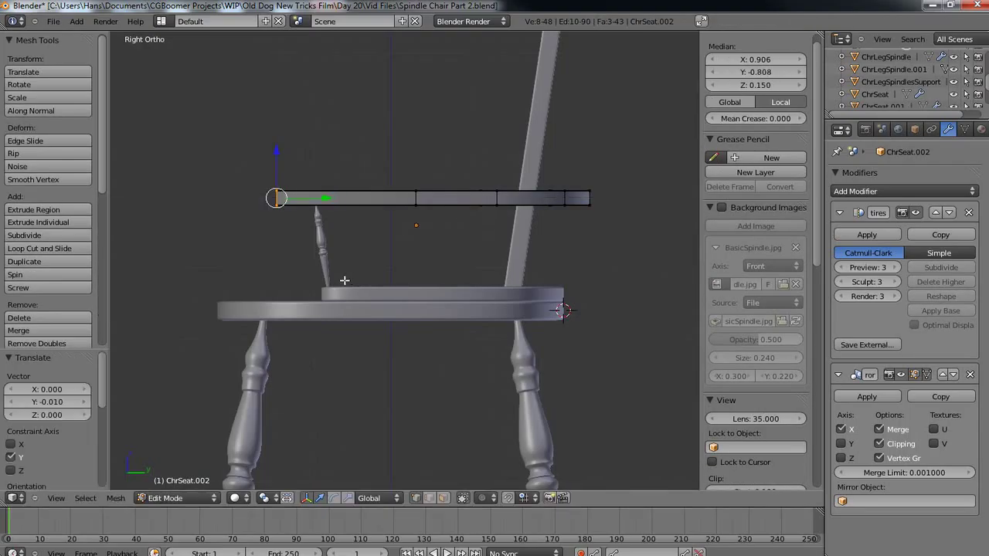
key(Tab)
mouse_move(285, 299)
middle_down()
mouse_move(312, 327)
mouse_move(390, 357)
mouse_move(437, 323)
mouse_move(405, 267)
mouse_move(339, 272)
mouse_move(294, 297)
mouse_move(286, 282)
mouse_move(283, 308)
middle_up()
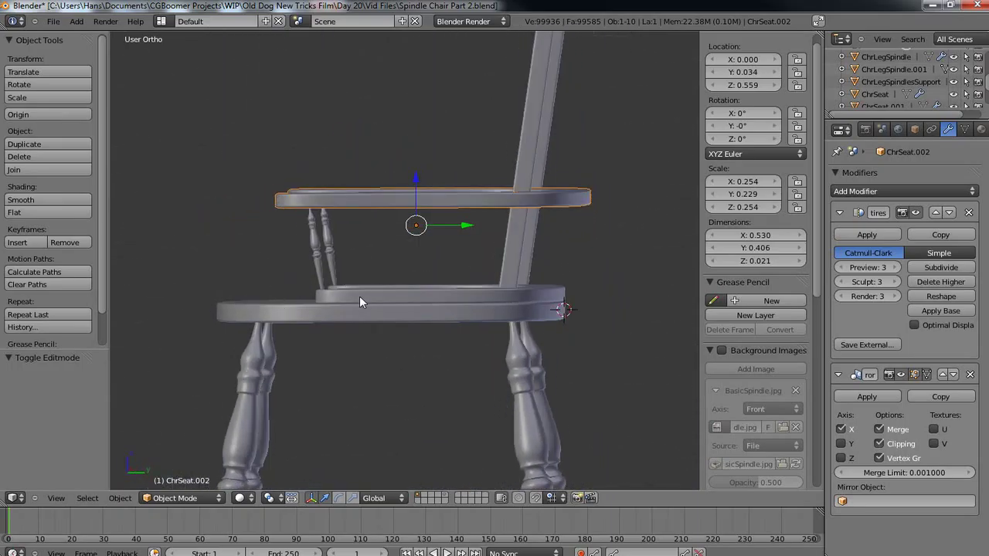
key(KP_3)
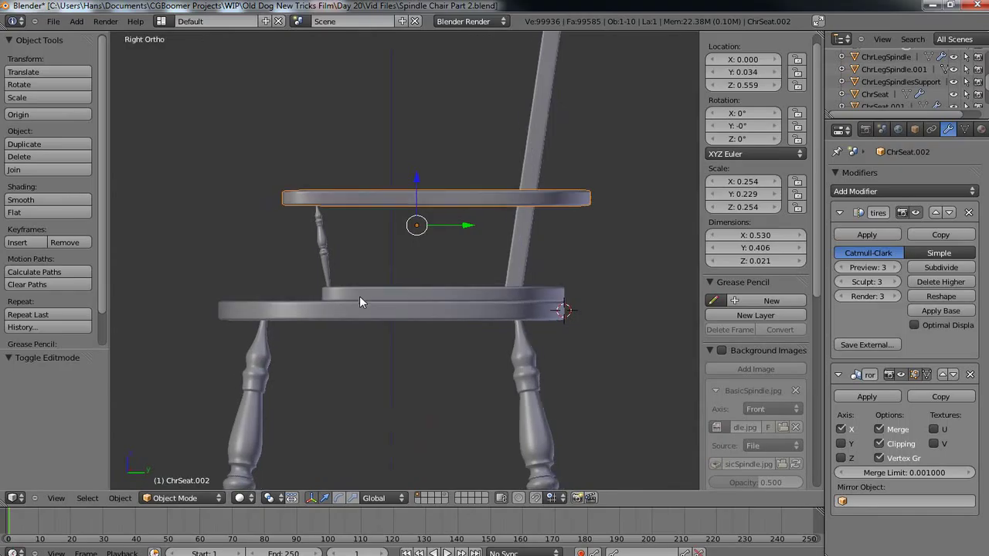
- Duplicate the armrest spindles and move the copy about 0.243 toward the chair's back along Y
right_click(323, 247)
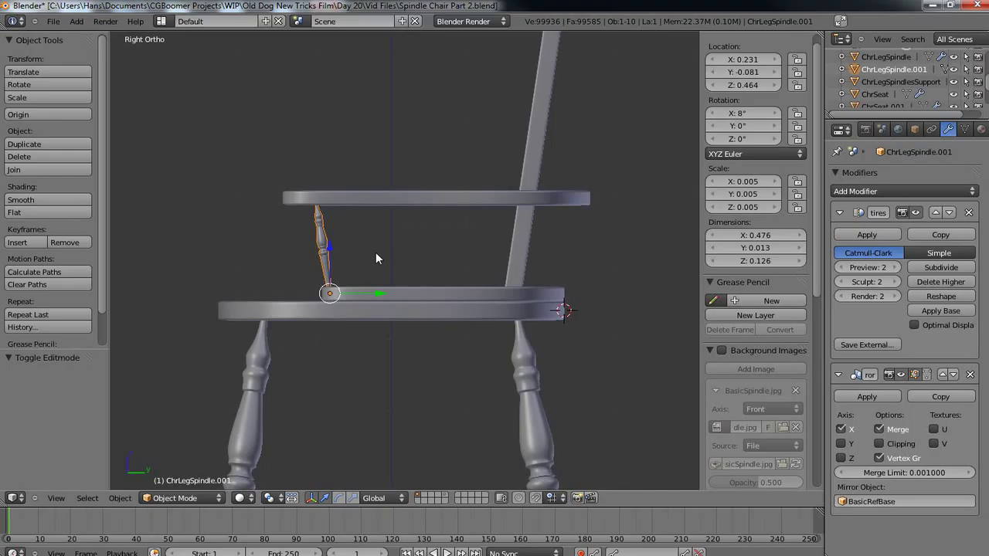
key(shift+s)
key(r)
key(Escape)
key(shift+d)
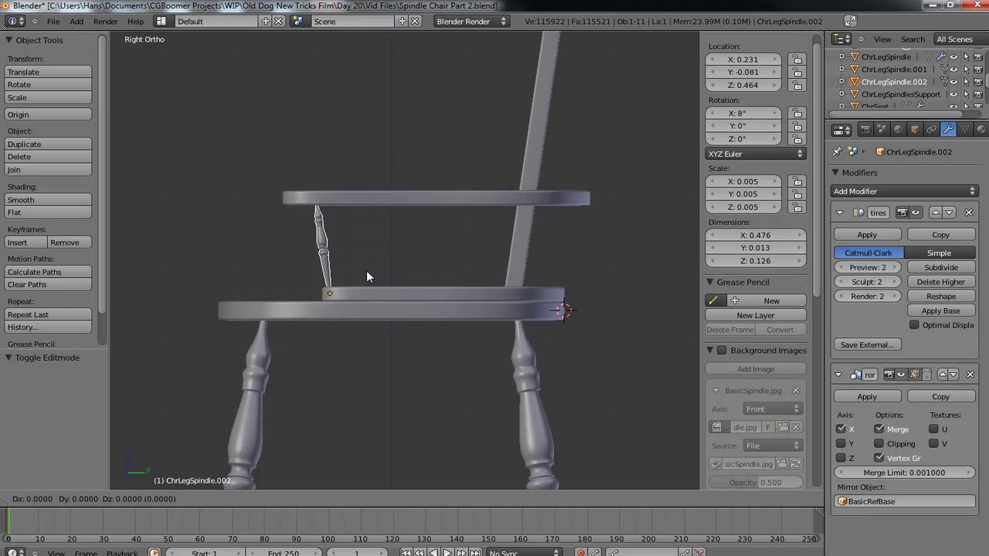
key(Escape)
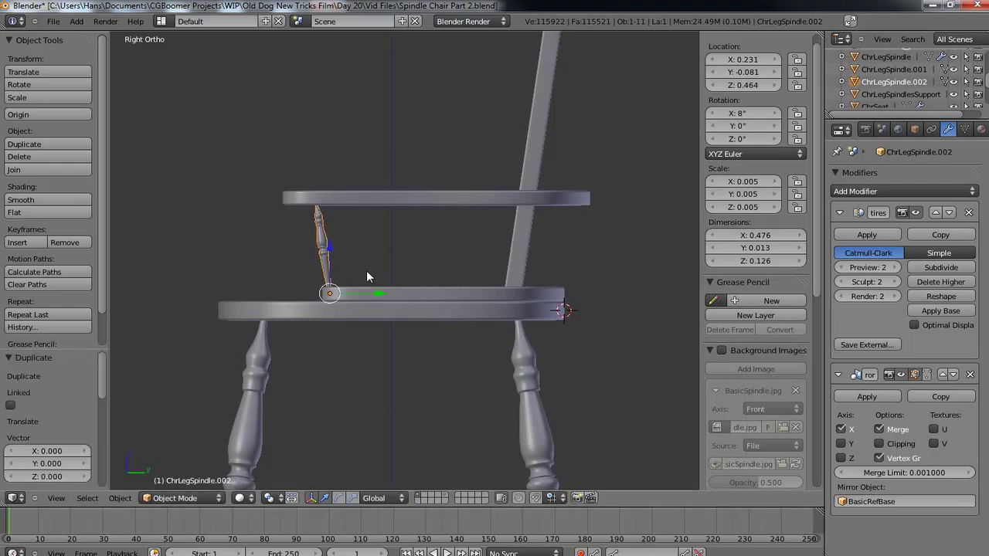
key(g)
key(y)
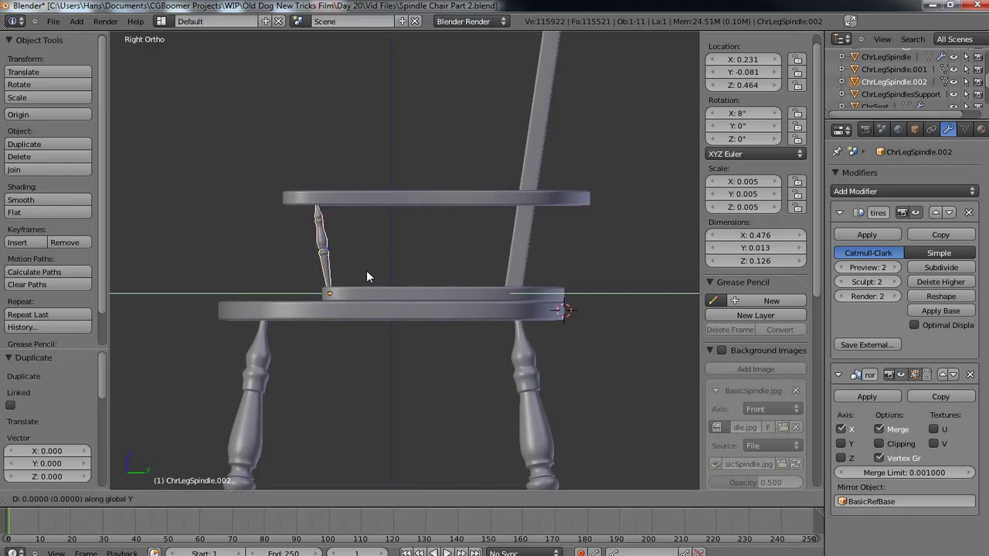
click(550, 247)
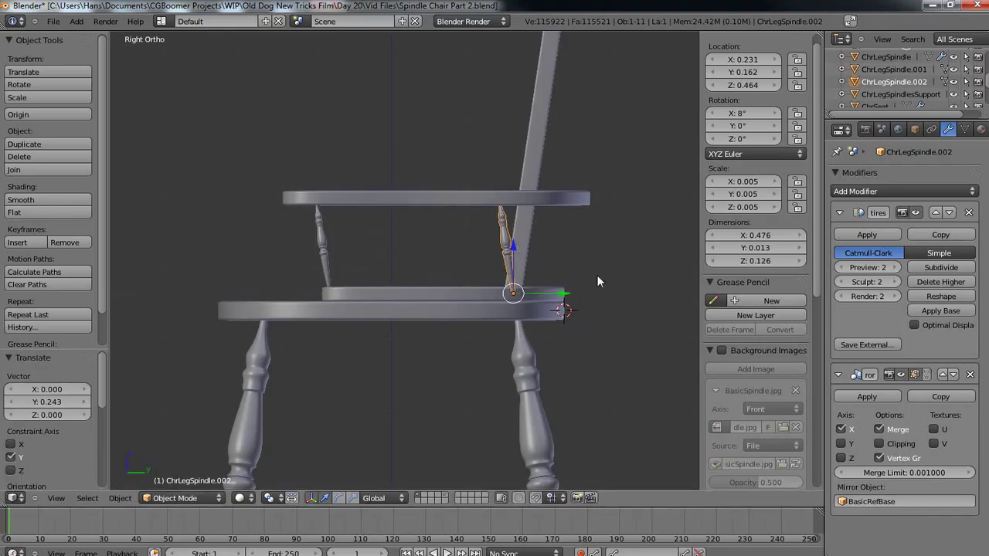
- Tilt the duplicated rear armrest spindles backward by setting their X rotation to -8°
click(711, 114)
click(711, 114)
click(712, 114)
click(711, 115)
click(712, 114)
click(711, 114)
click(712, 114)
click(712, 114)
click(711, 114)
click(711, 114)
click(711, 115)
click(711, 115)
click(711, 114)
click(712, 114)
click(712, 115)
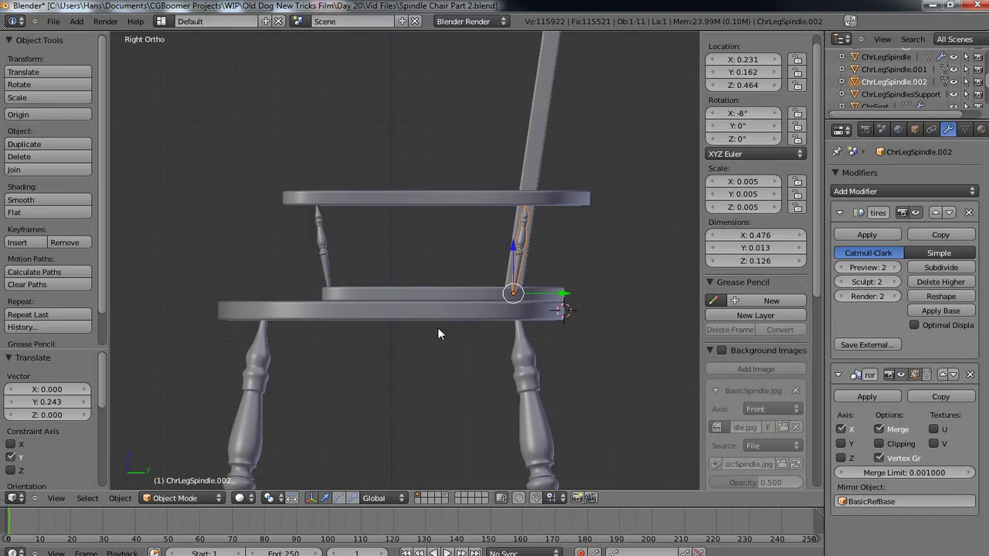
- Move the rear armrest spindles about 0.027 inward along X, into line with the chair's back posts
middle_drag(449, 353, 568, 357)
key(KP_1)
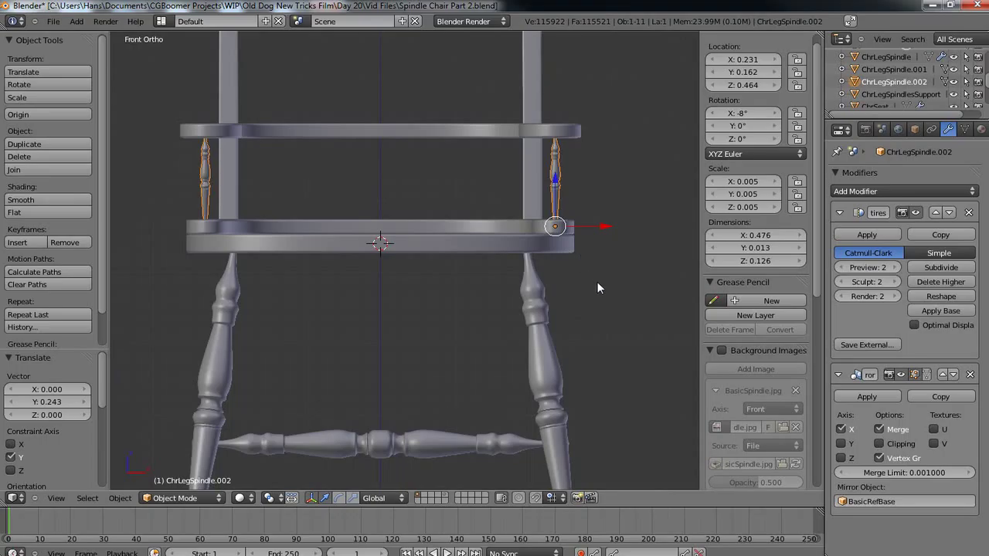
key(g)
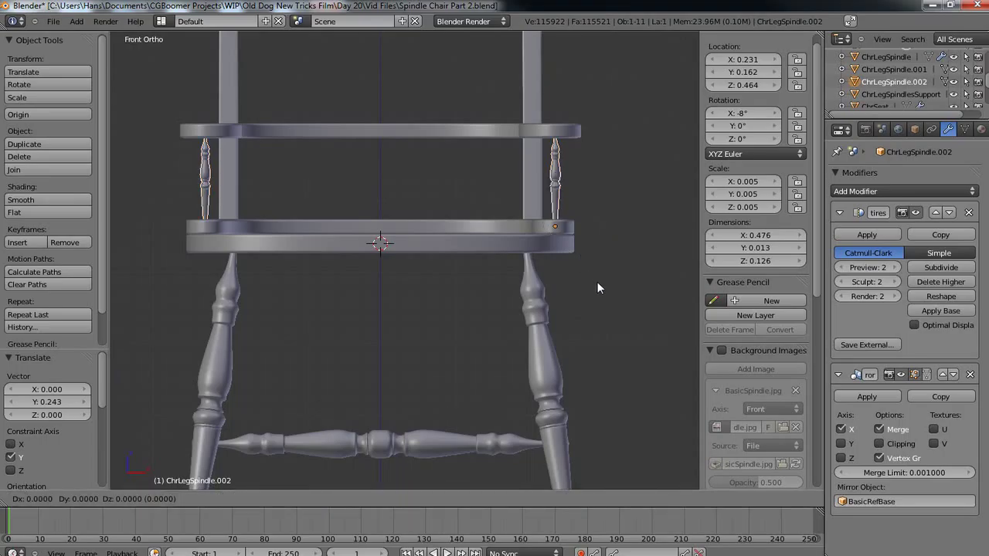
key(x)
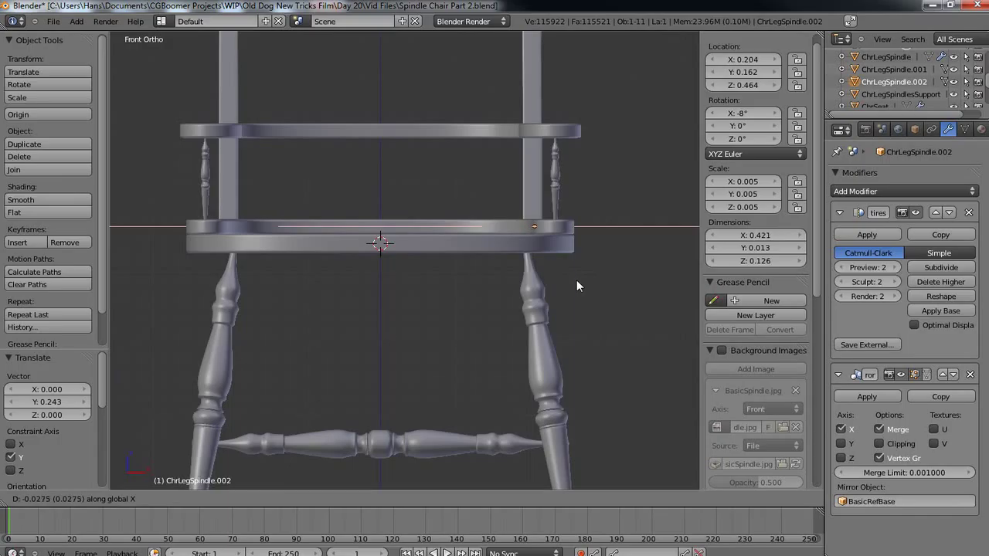
click(577, 280)
mouse_move(576, 280)
middle_down()
mouse_move(537, 294)
mouse_move(428, 267)
mouse_move(532, 179)
middle_up()
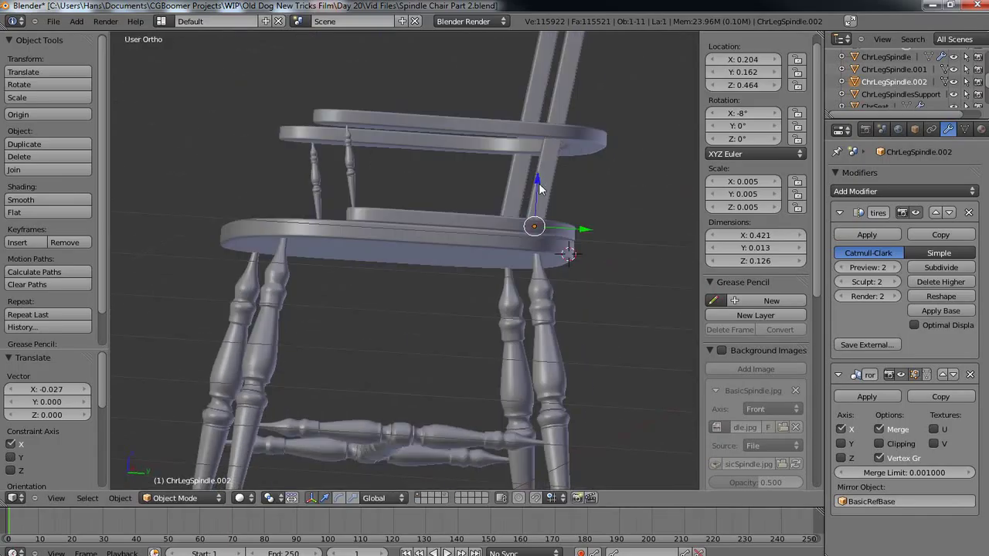
- Turn on X-Ray display for the rear armrest spindles and select the chair's back posts
click(915, 129)
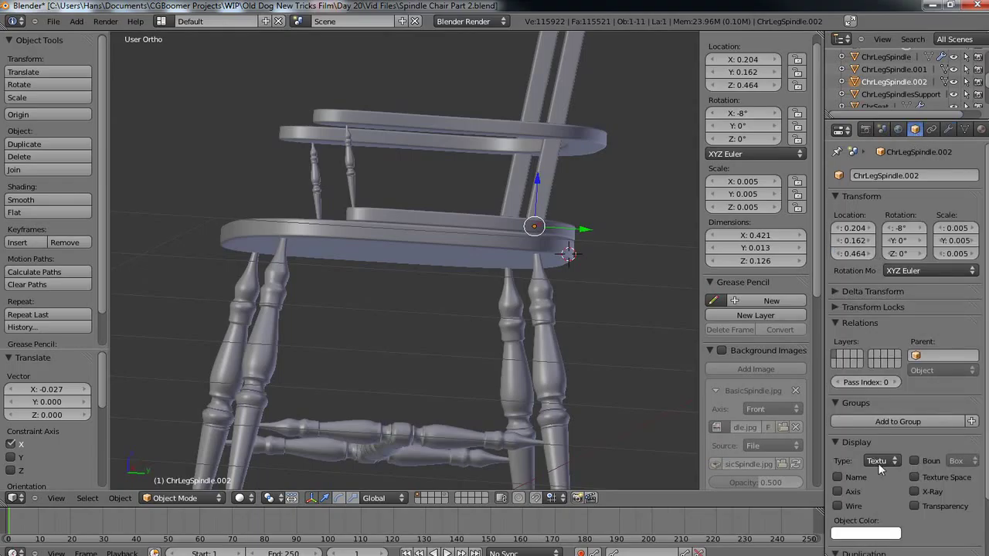
click(915, 493)
middle_drag(604, 311, 532, 126)
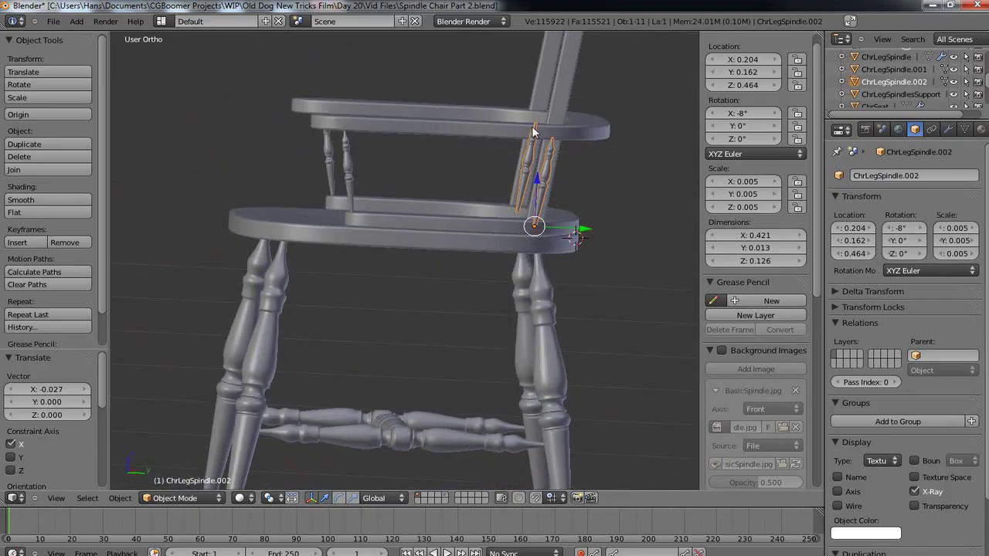
right_click(566, 85)
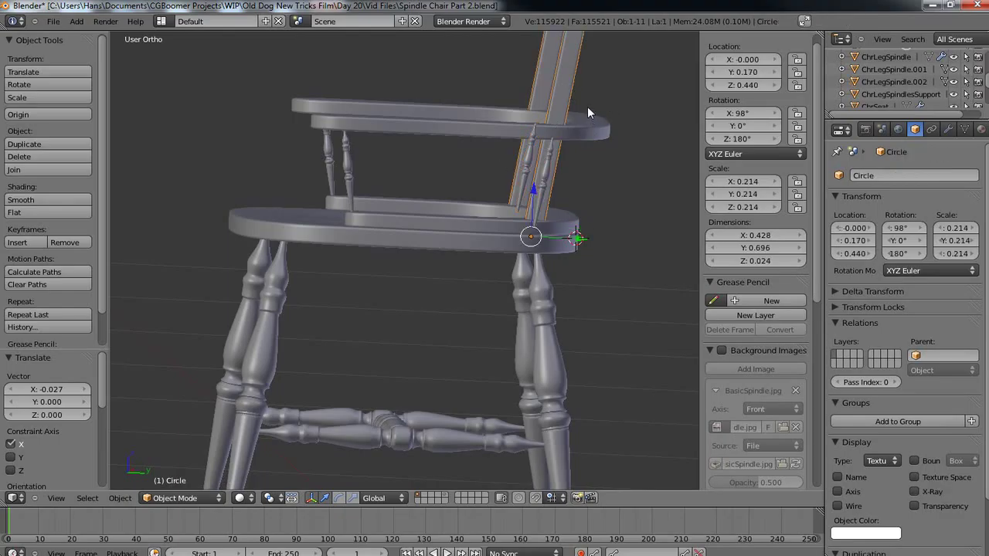
- Switch the chair's arched back into Edit Mode
key(Tab)
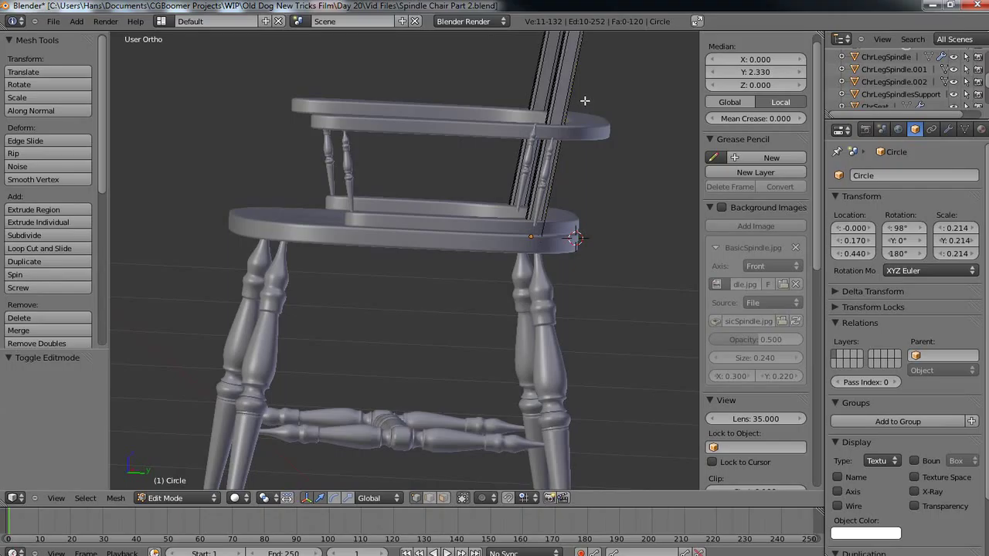
scroll(592, 86, down, 4)
key(r)
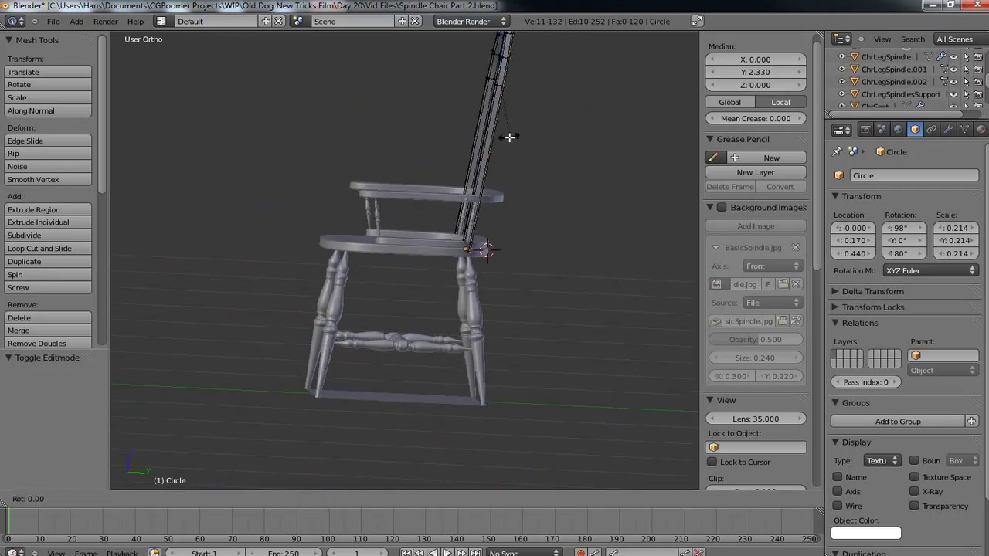
key(Escape)
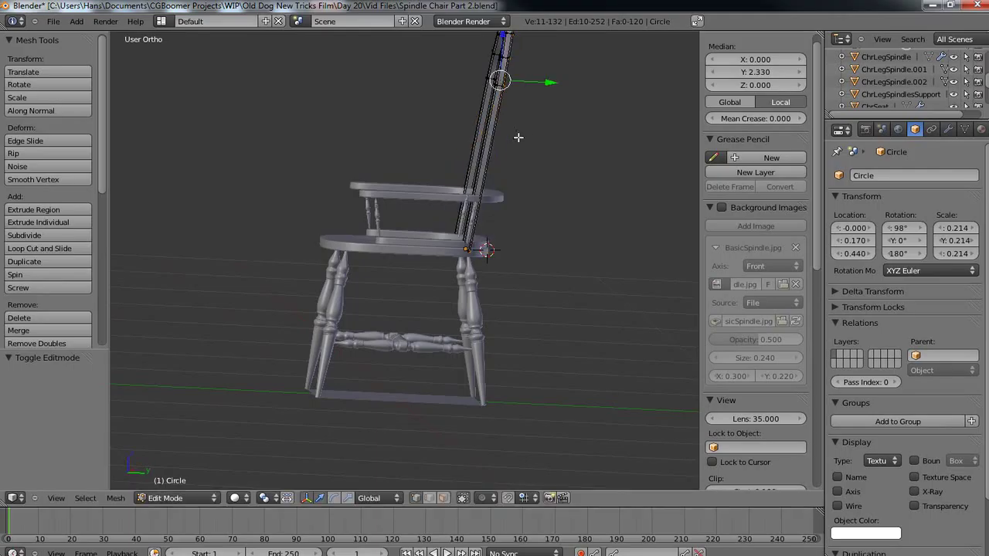
scroll(503, 168, down, 1)
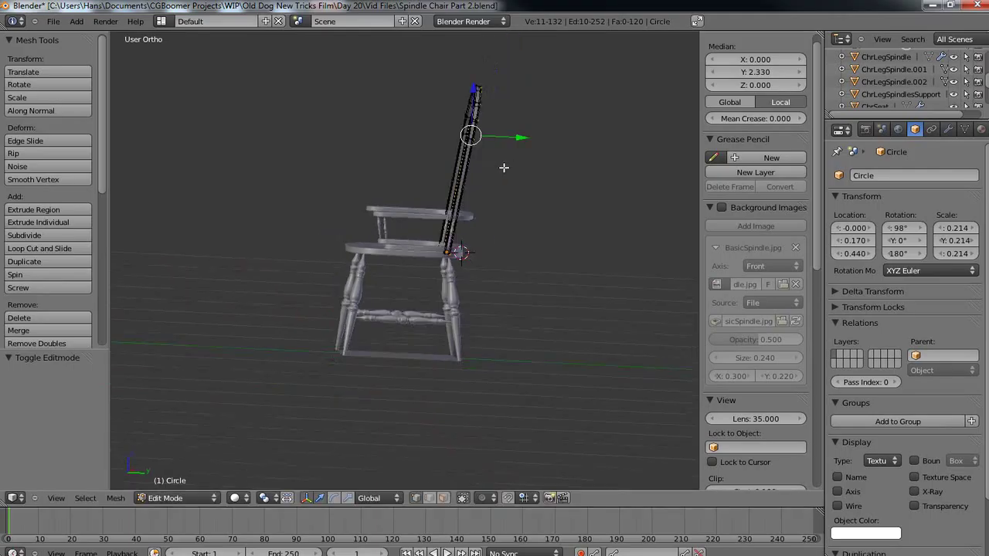
scroll(503, 168, up, 2)
key(e)
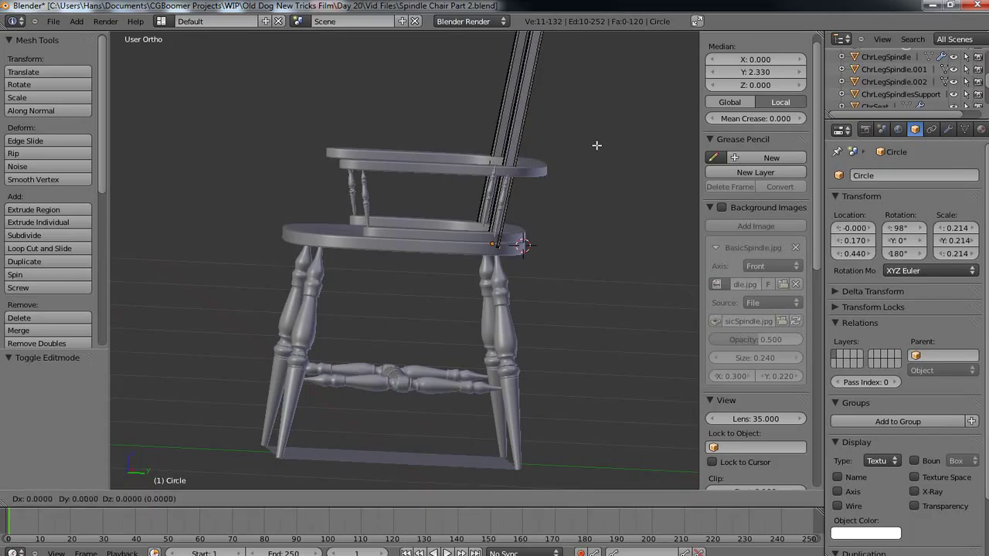
key(Escape)
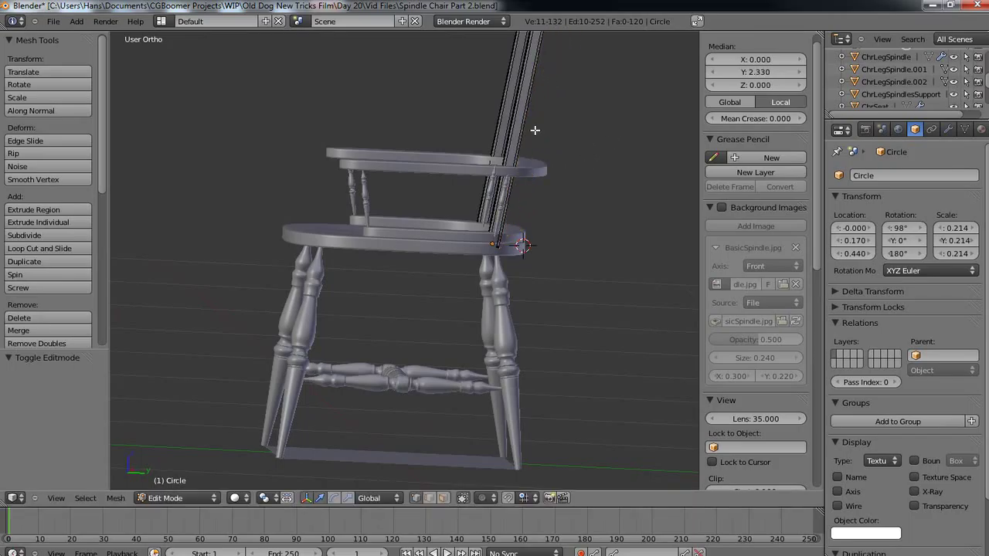
- Try a centred loop cut across the chair's near back post above the armrest, and remove it
key(ctrl+r)
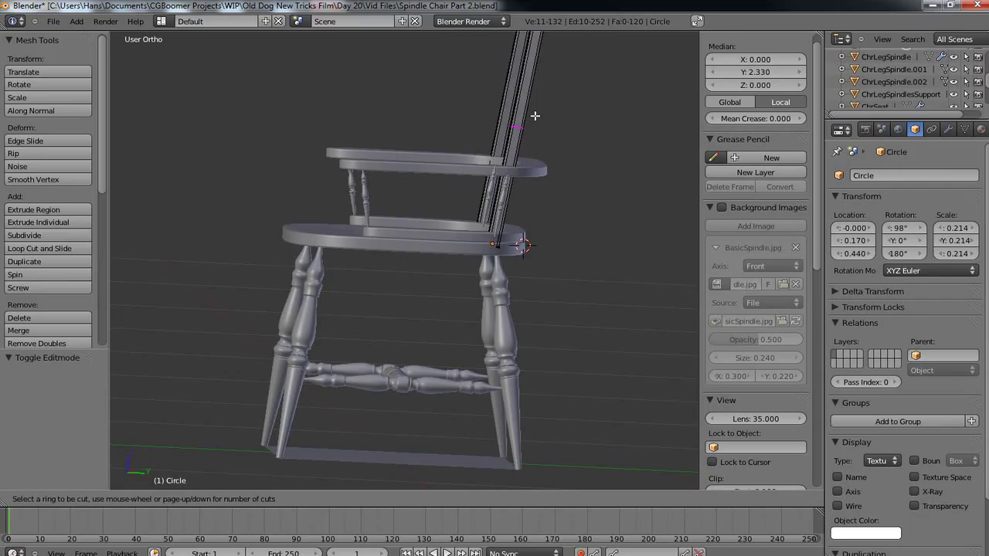
click(534, 115)
right_click(535, 115)
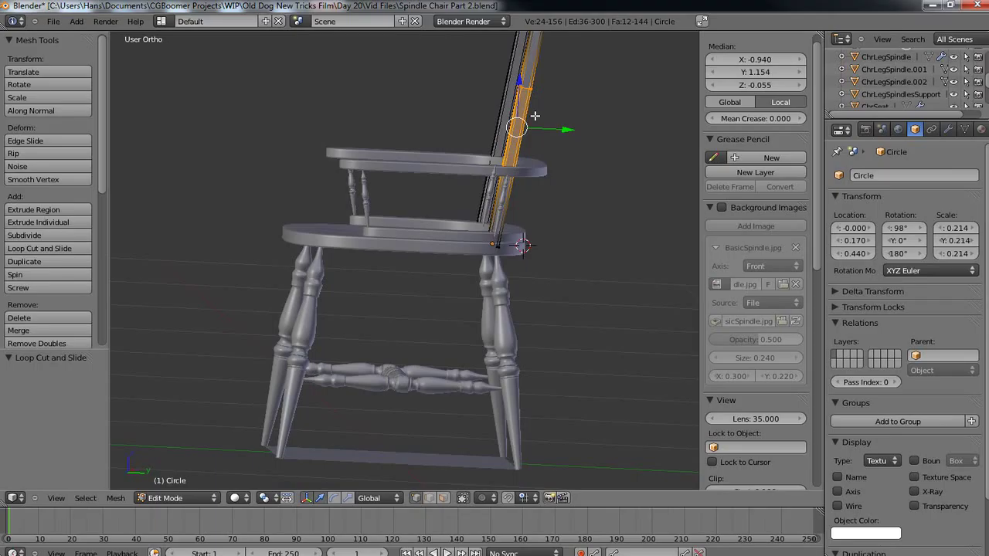
key(x)
click(535, 115)
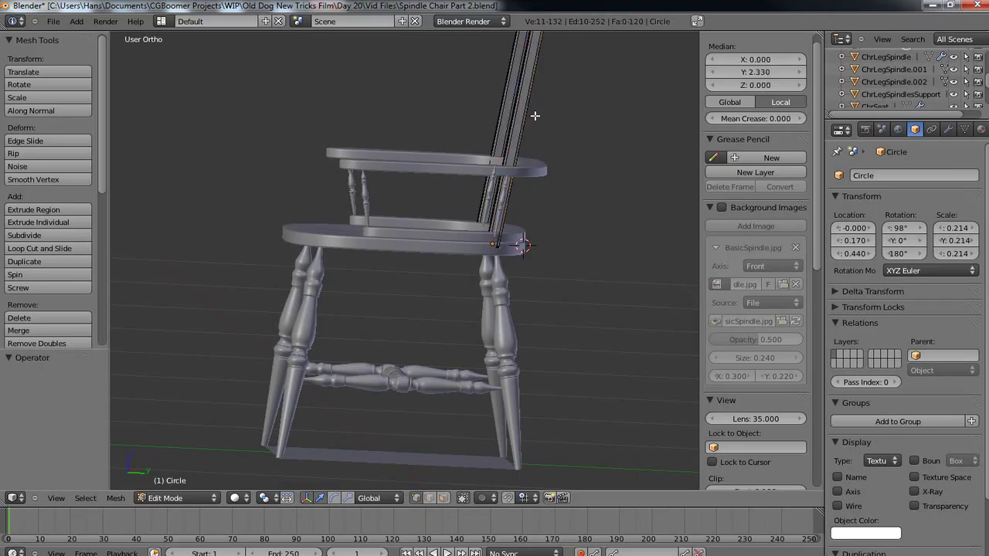
- Add a loop cut to the near back post, slid down about -0.37 to armrest height, and turn on X-Ray display
key(ctrl+r)
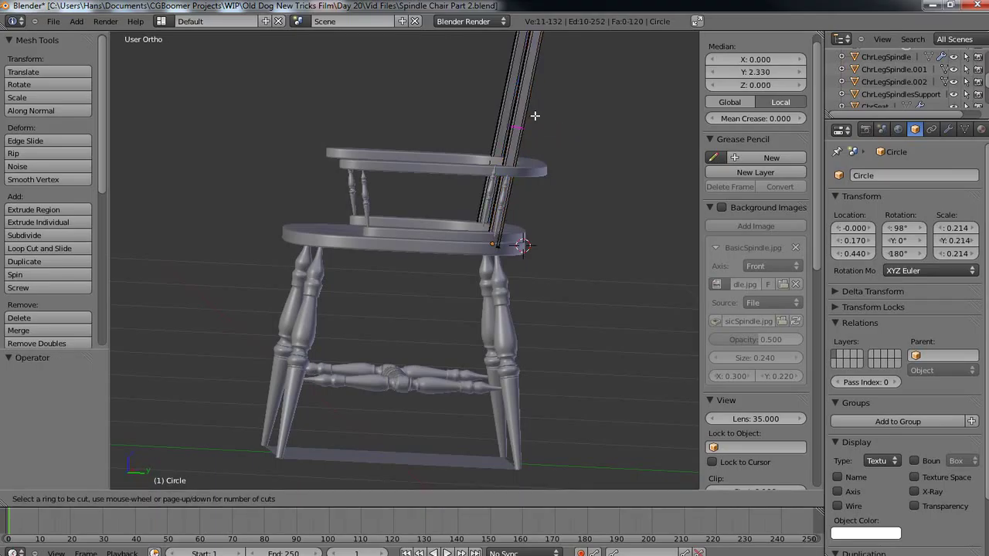
click(535, 115)
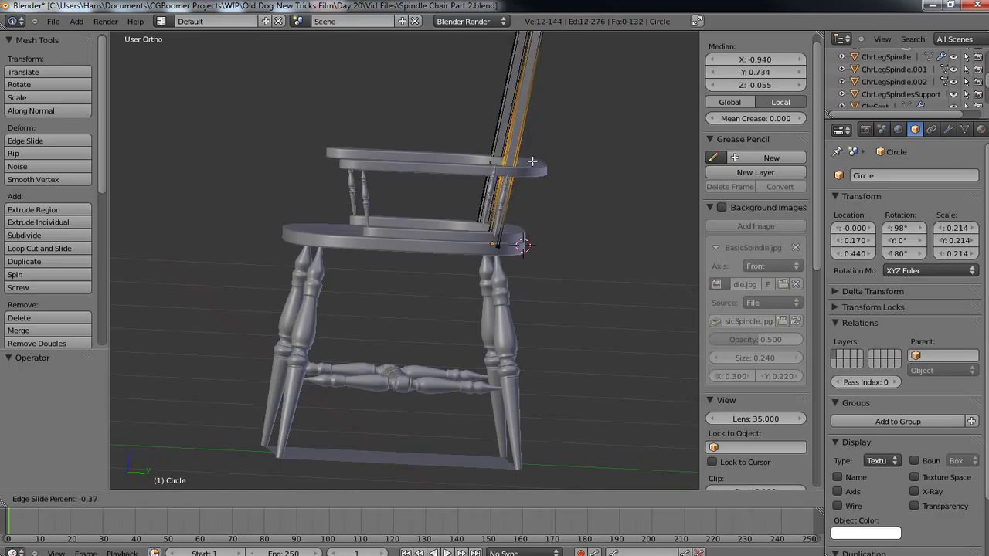
click(531, 160)
middle_drag(532, 160, 579, 200)
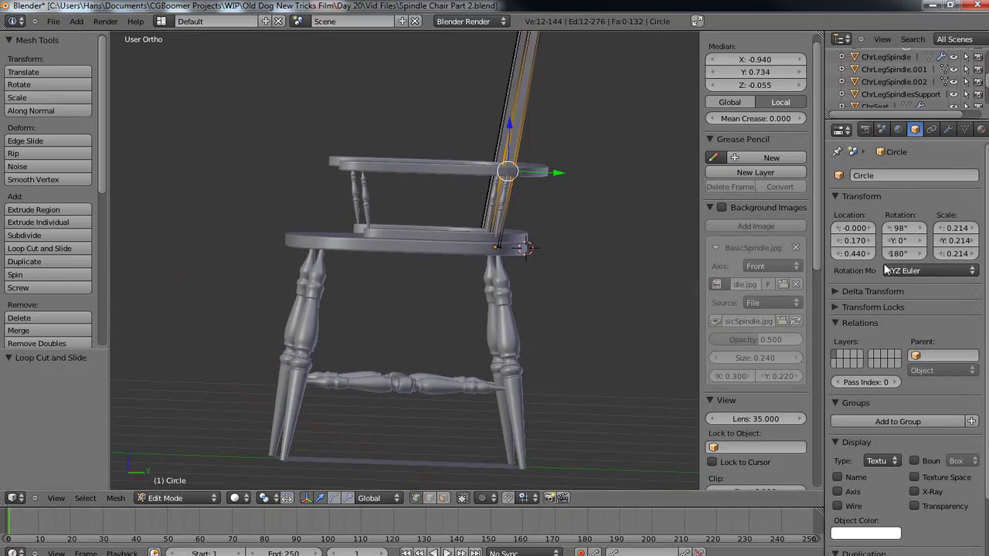
click(914, 491)
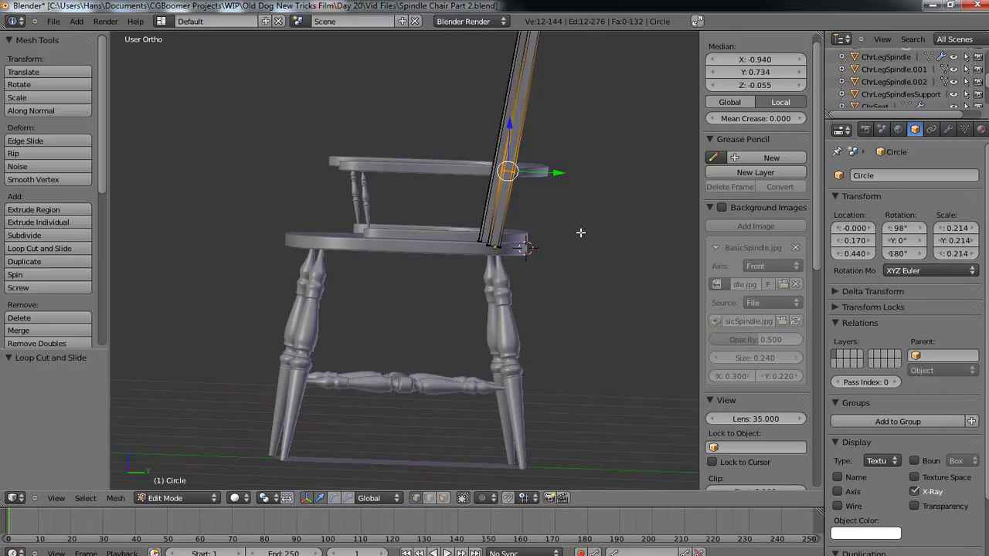
scroll(575, 231, up, 2)
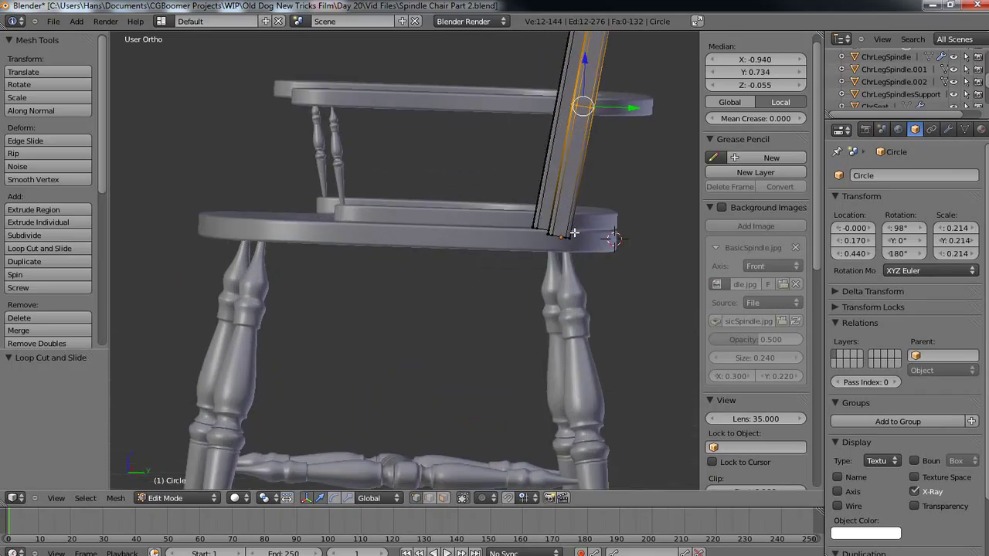
key(KP_3)
shift+middle_drag(620, 135, 595, 210)
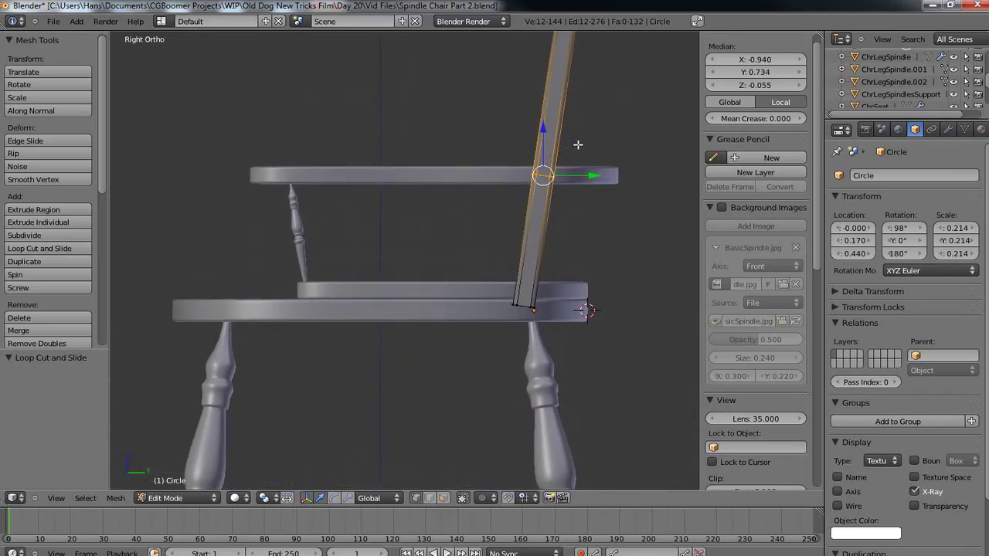
- Add a second loop cut above the first, slid about 0.98 down the post to sit close to it at armrest height
key(ctrl+r)
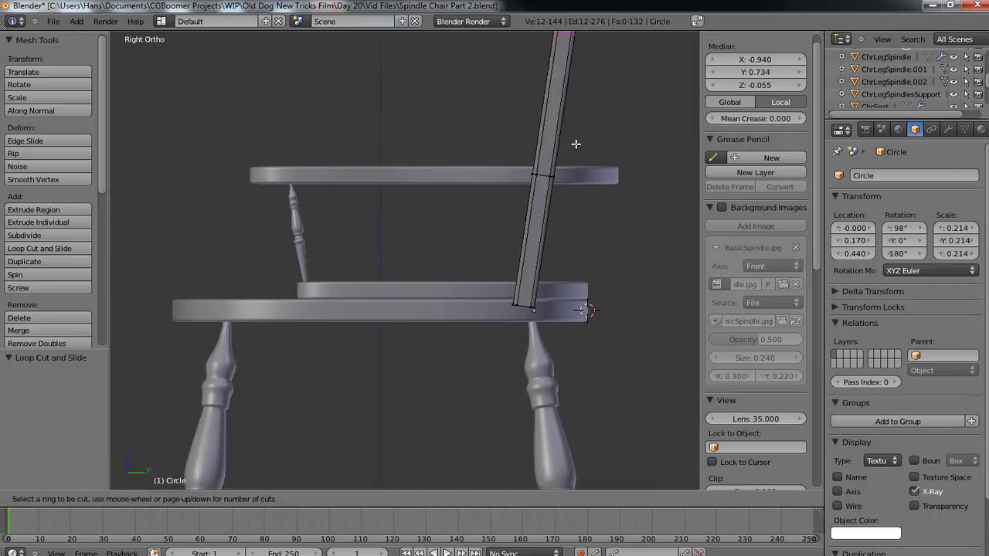
click(574, 144)
mouse_move(543, 280)
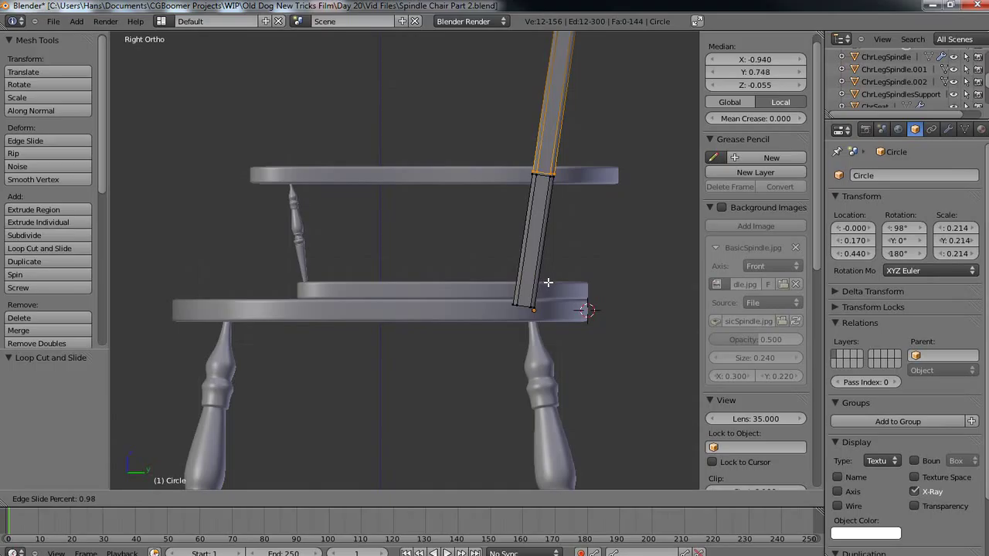
click(548, 283)
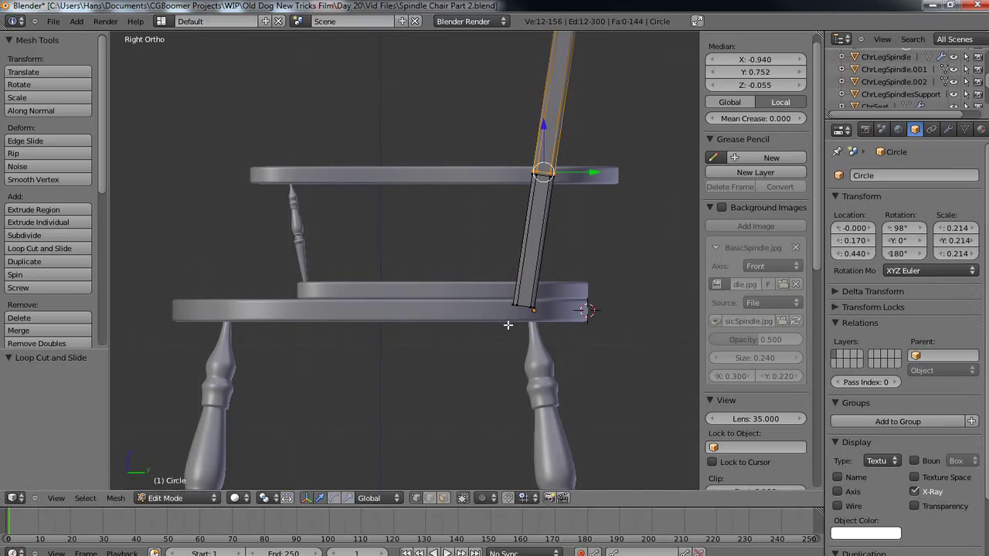
- In wireframe display, delete the bottom-end vertices of both back posts at the seat
key(z)
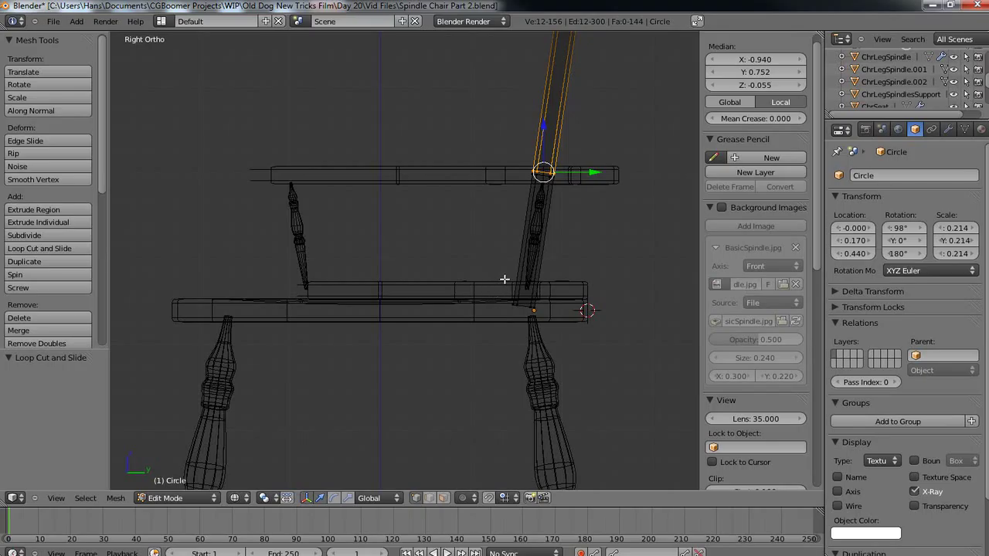
key(b)
drag(496, 285, 569, 334)
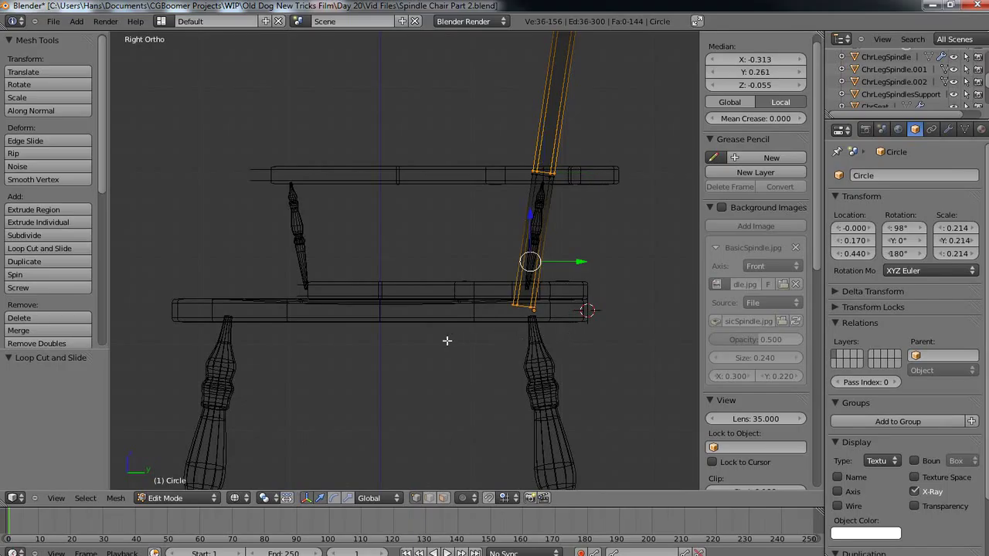
key(x)
key(a)
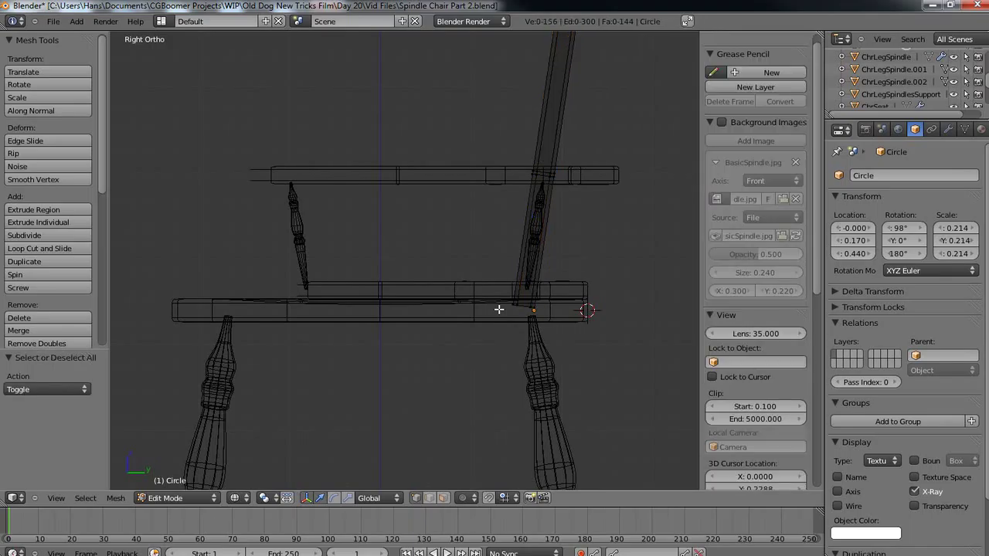
key(b)
drag(503, 265, 570, 343)
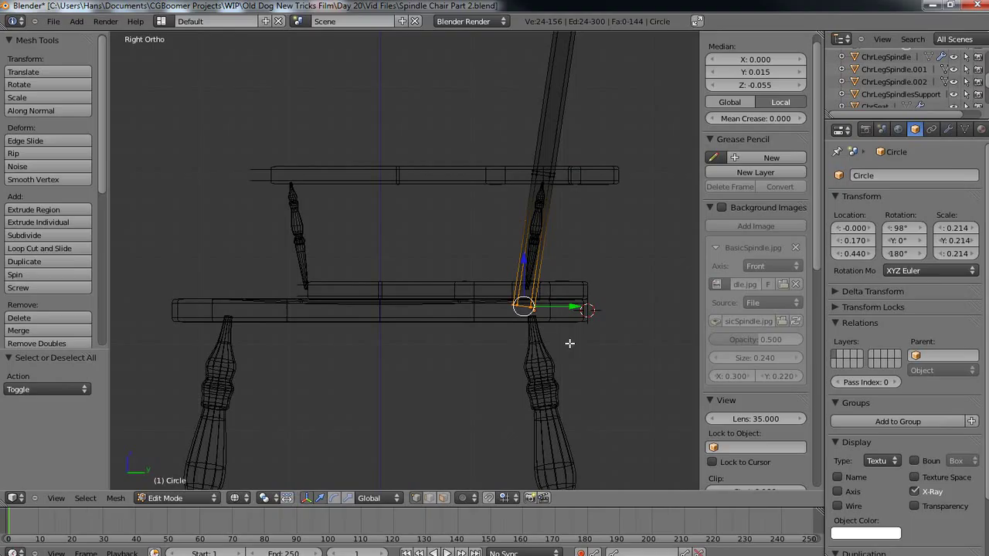
key(x)
click(401, 339)
- Delete the vertices of the arched back's left half in front view, keeping the centre line and the half with the post
middle_drag(389, 313, 378, 264)
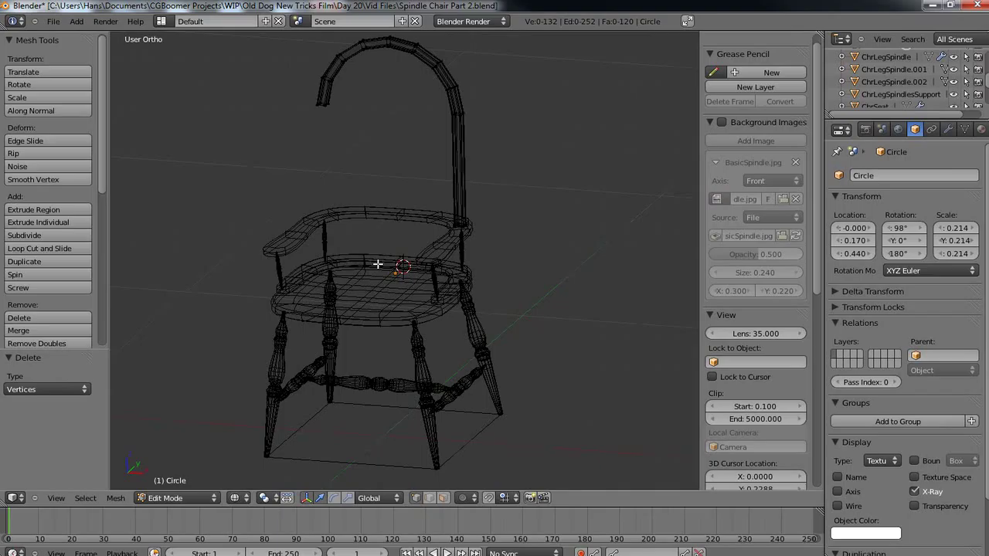
key(ctrl+KP_4)
key(ctrl+KP_8)
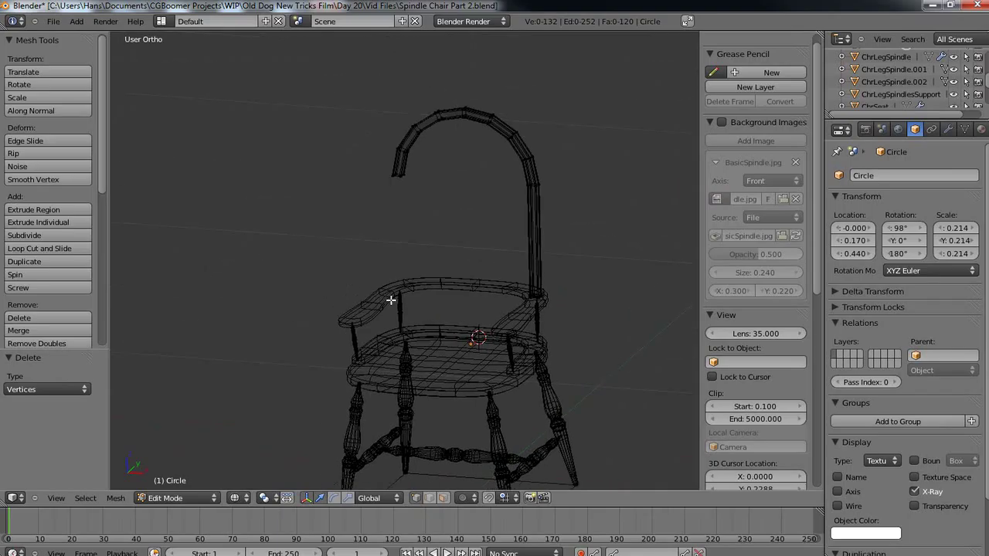
key(KP_3)
key(KP_1)
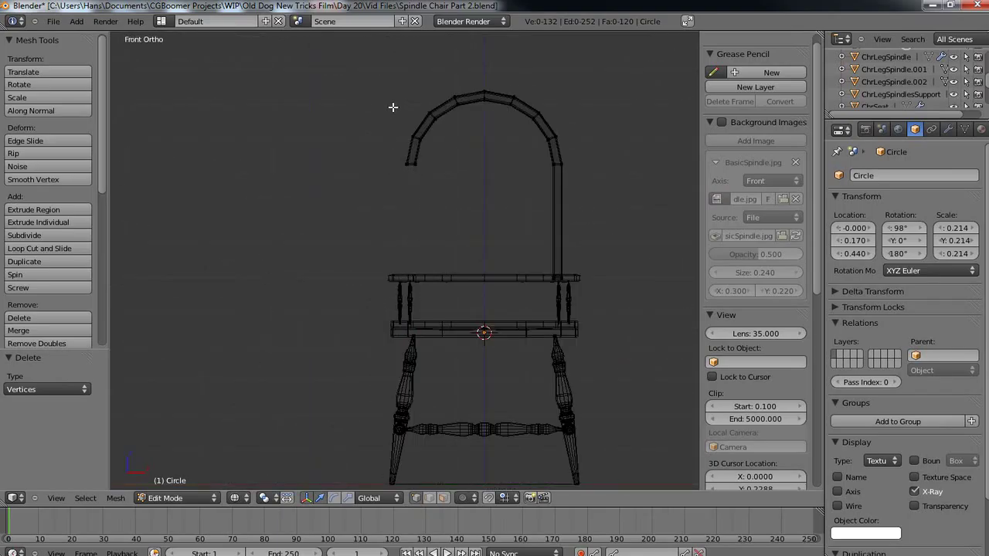
key(b)
drag(468, 76, 374, 230)
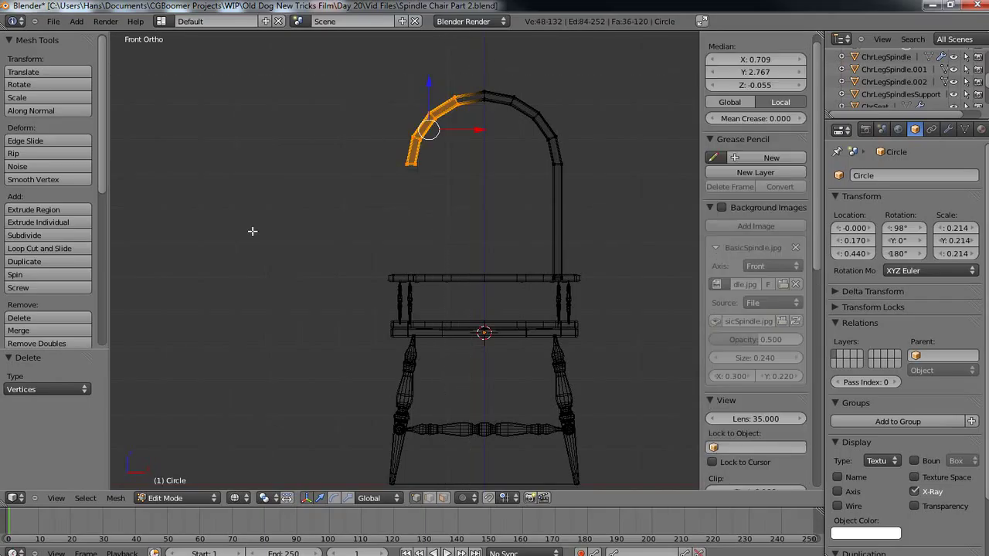
key(x)
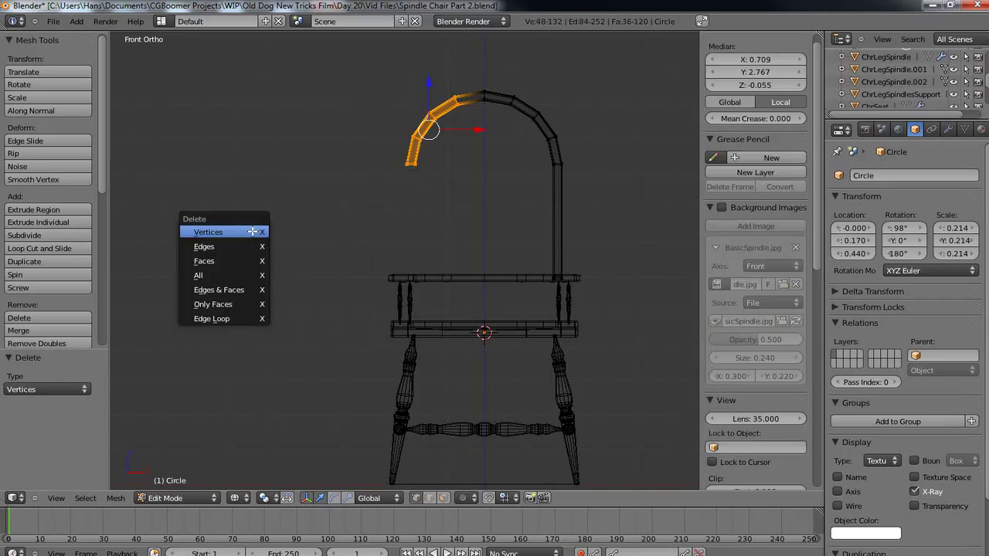
click(209, 233)
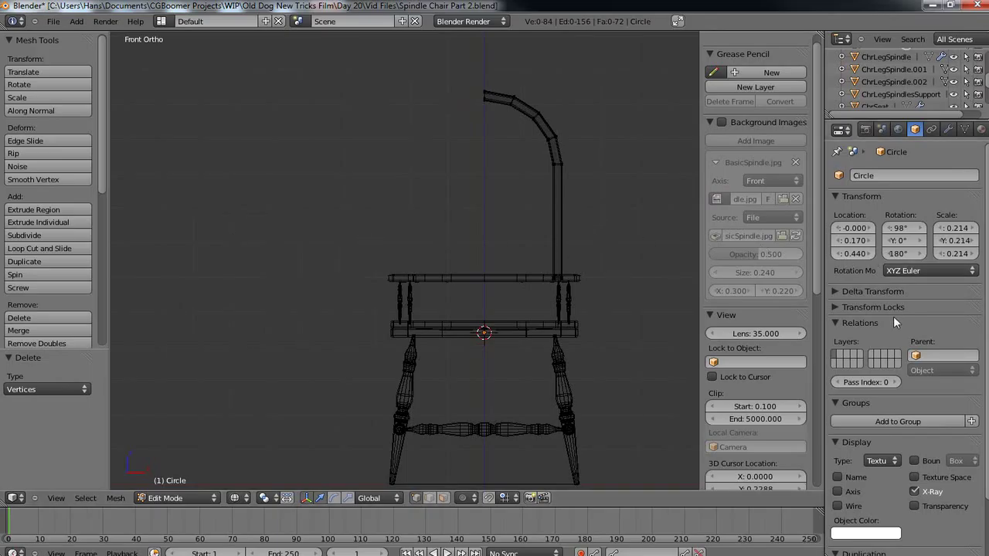
- Add a Mirror modifier on the X axis to the half arch and enable Clipping
click(949, 130)
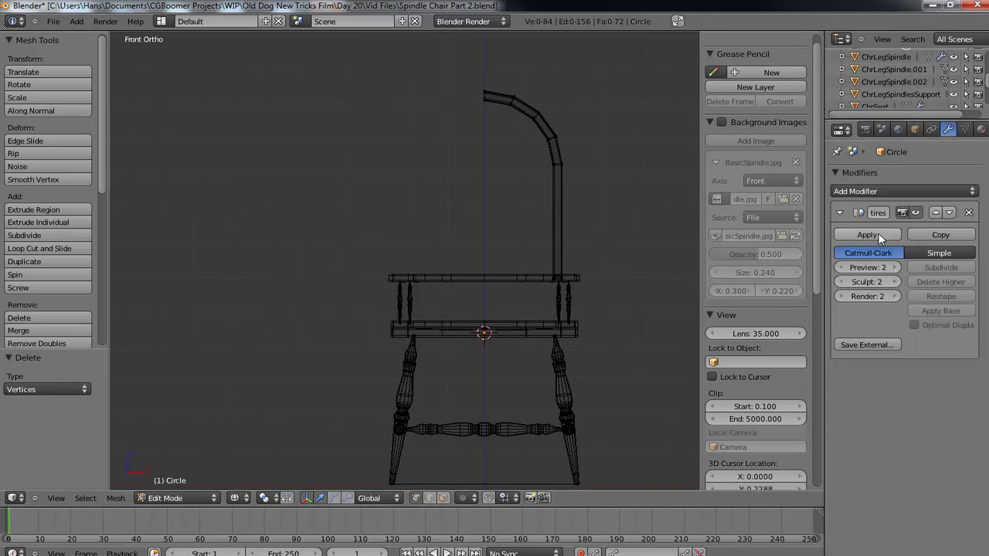
click(875, 192)
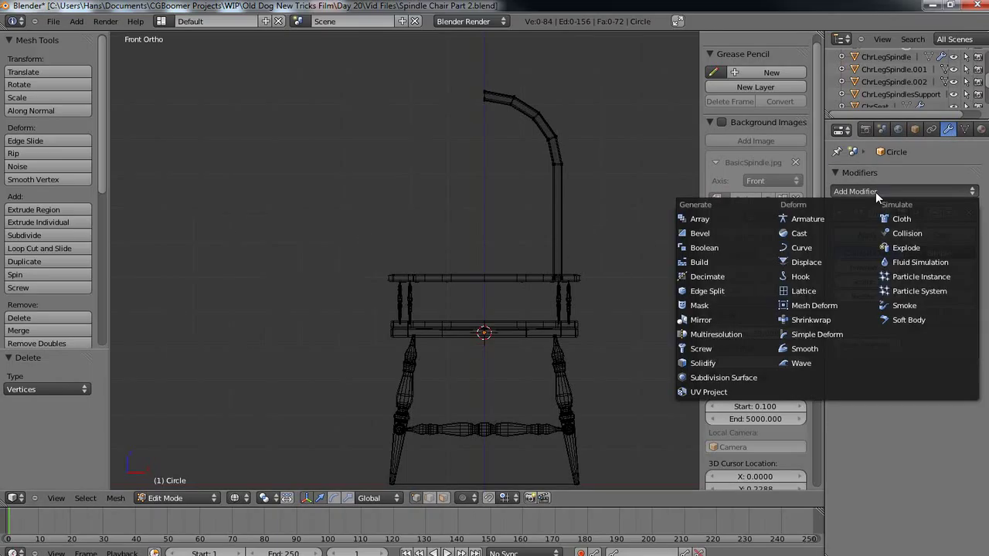
click(700, 320)
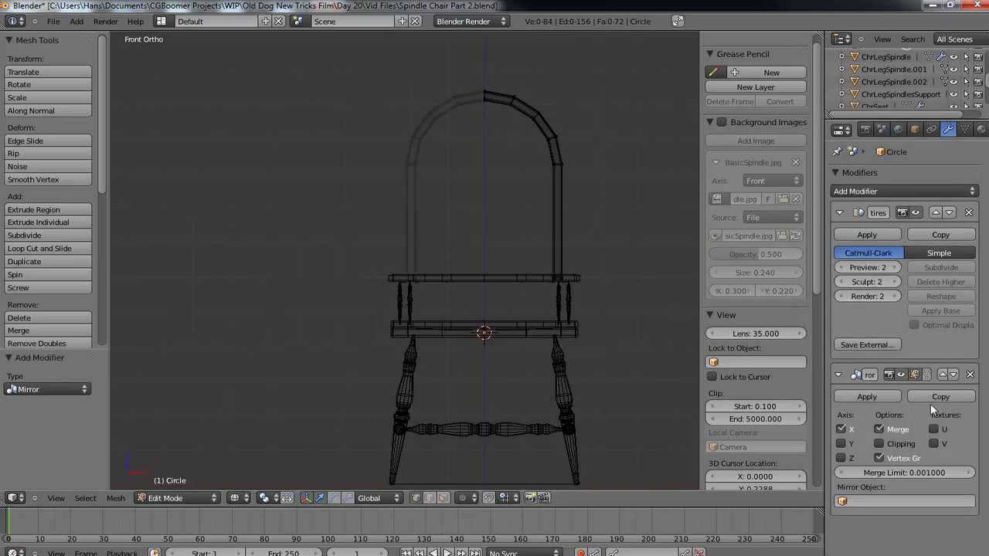
click(881, 444)
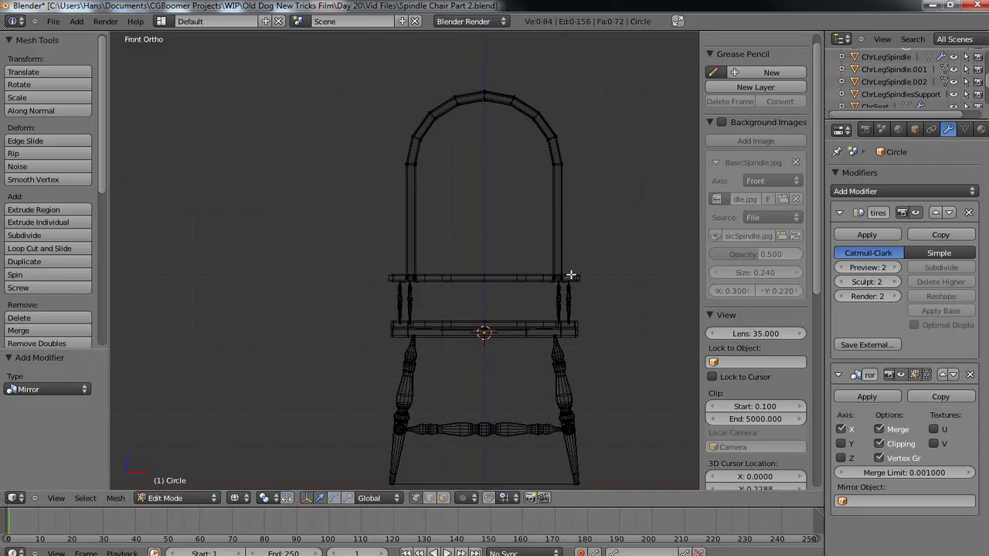
- Return to Object Mode and show the chair in solid shading to examine the mirrored back
key(Tab)
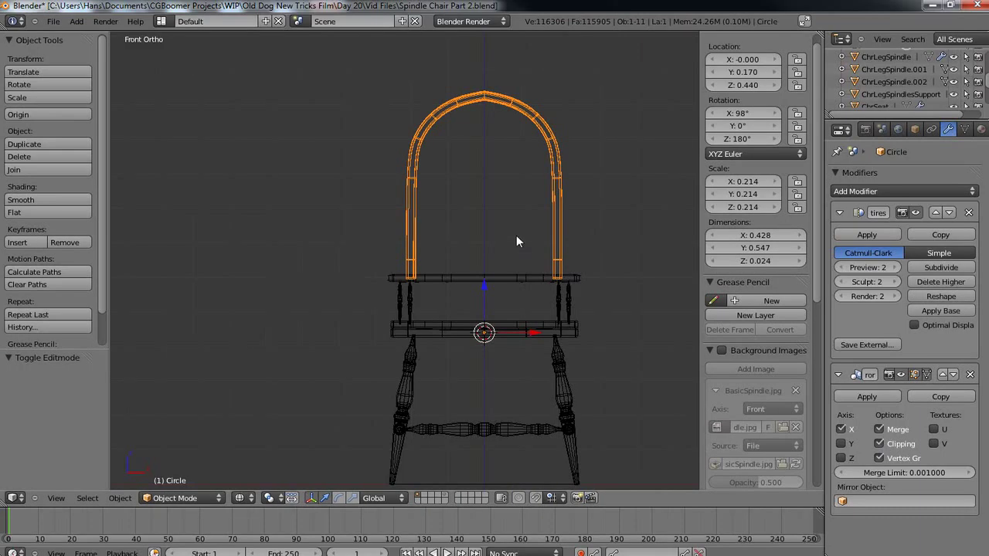
click(250, 499)
click(259, 455)
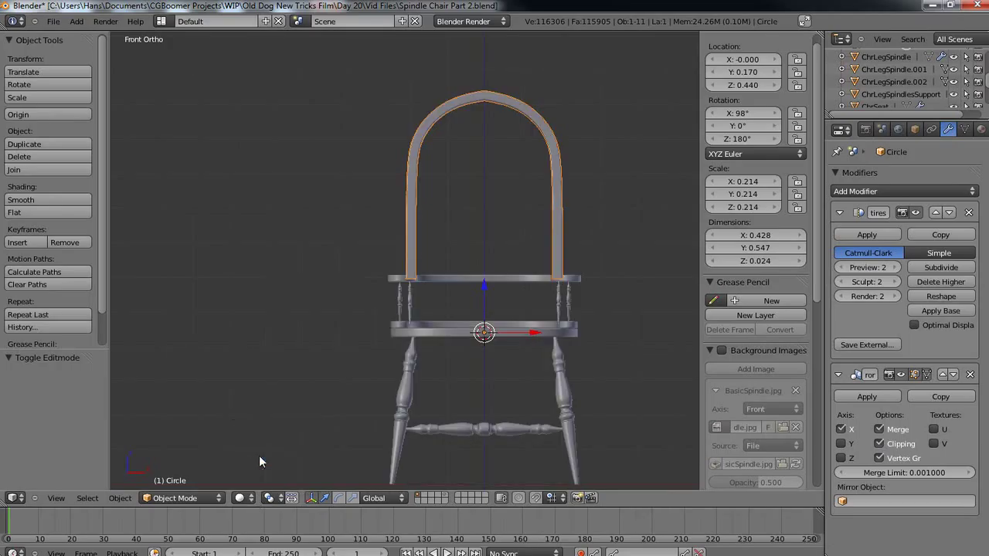
middle_drag(551, 384, 474, 417)
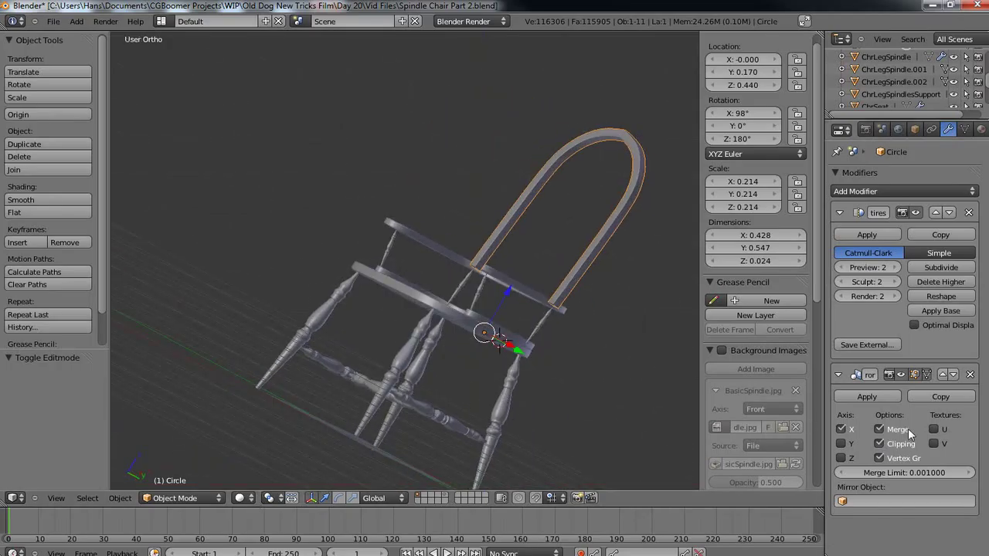
- Turn off X-Ray display for the arched back and examine how it sits on the armrest from several sides
click(917, 129)
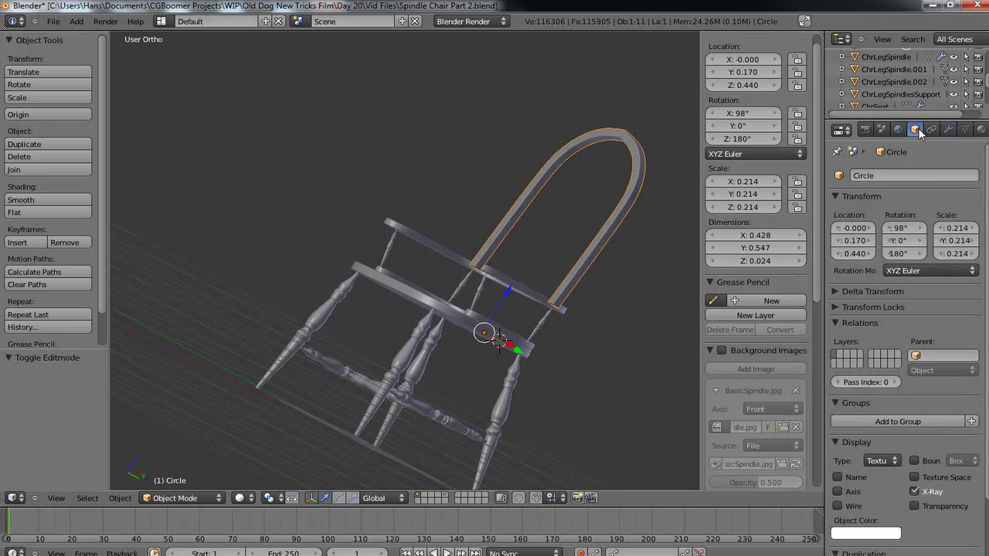
click(914, 492)
middle_drag(584, 417, 525, 337)
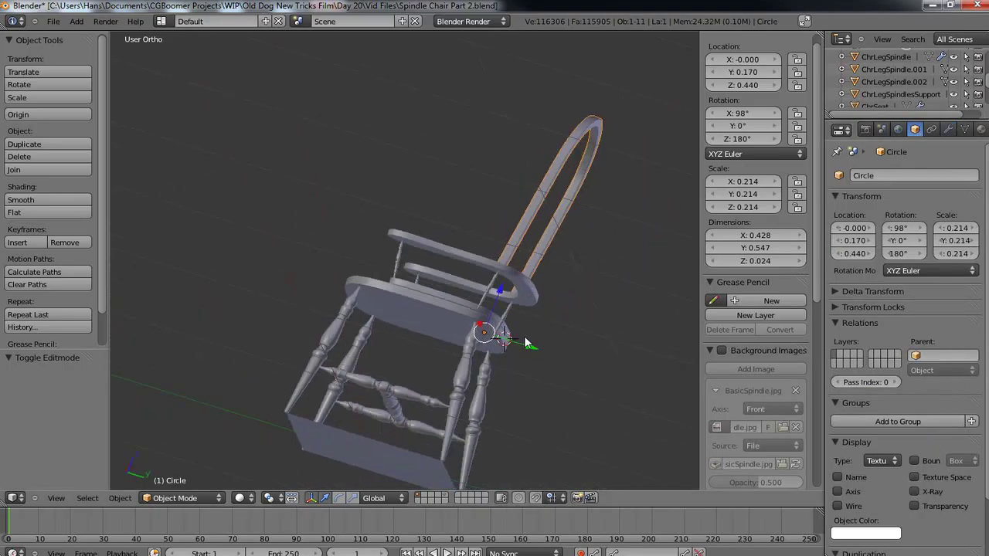
key(KP_7)
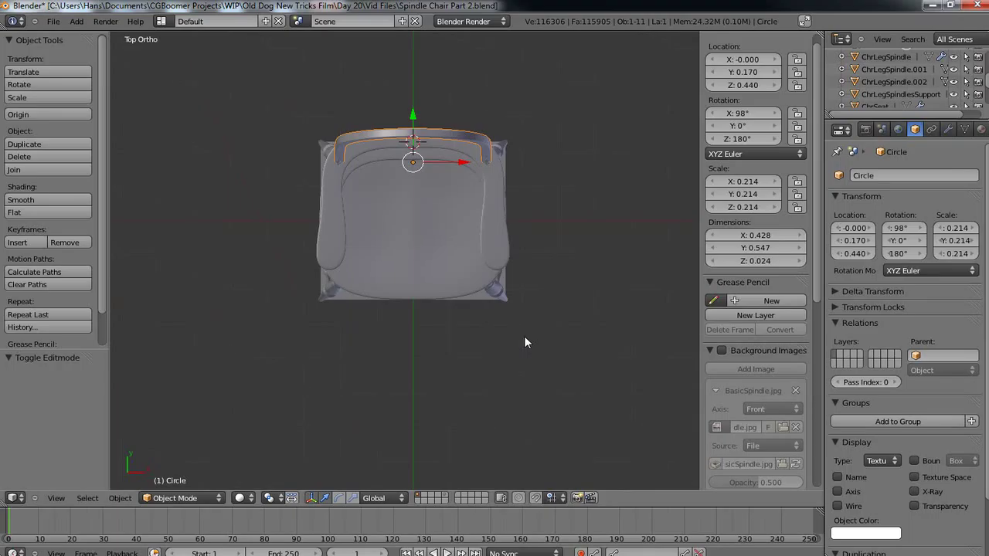
key(KP_3)
shift+middle_drag(499, 313, 506, 359)
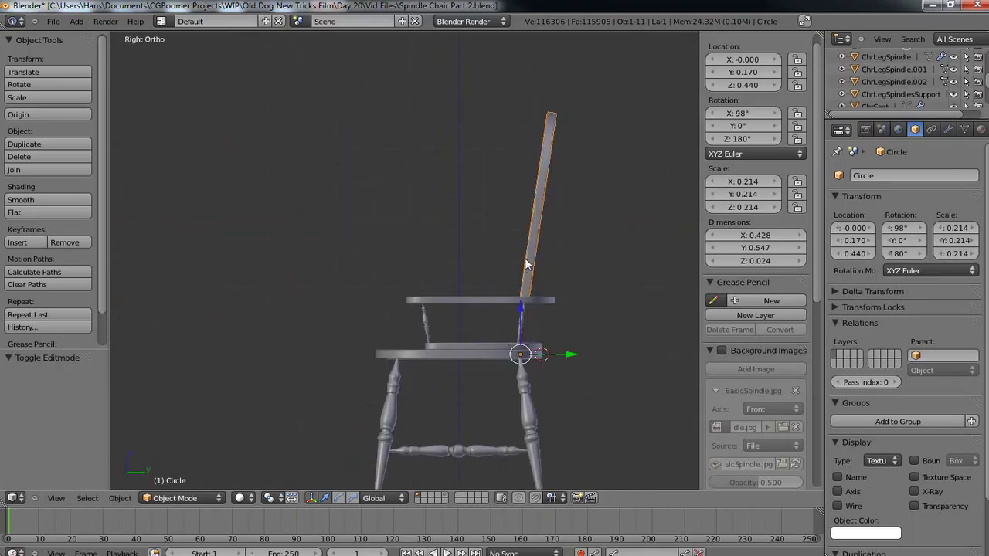
middle_drag(440, 363, 554, 355)
middle_drag(462, 307, 488, 262)
middle_drag(430, 309, 421, 267)
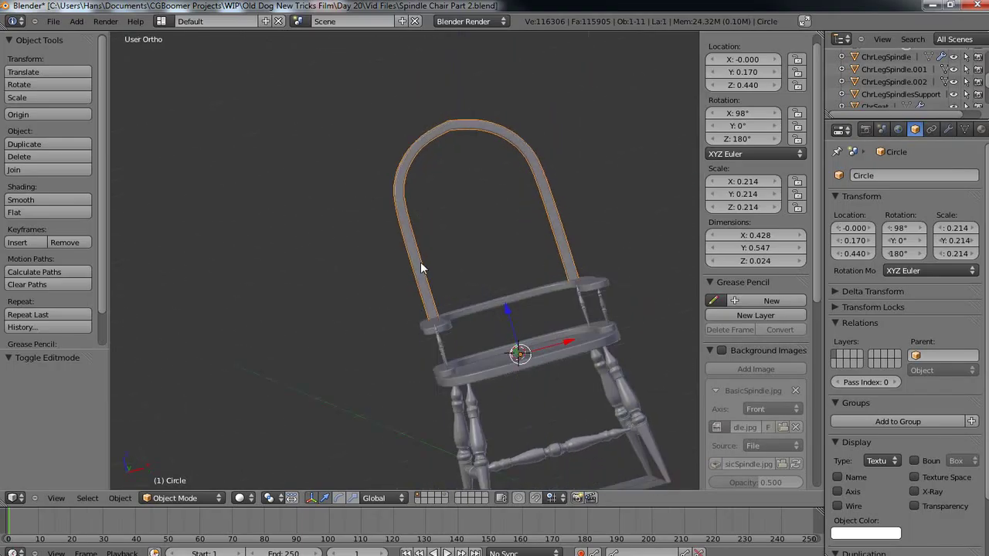
middle_drag(593, 294, 596, 335)
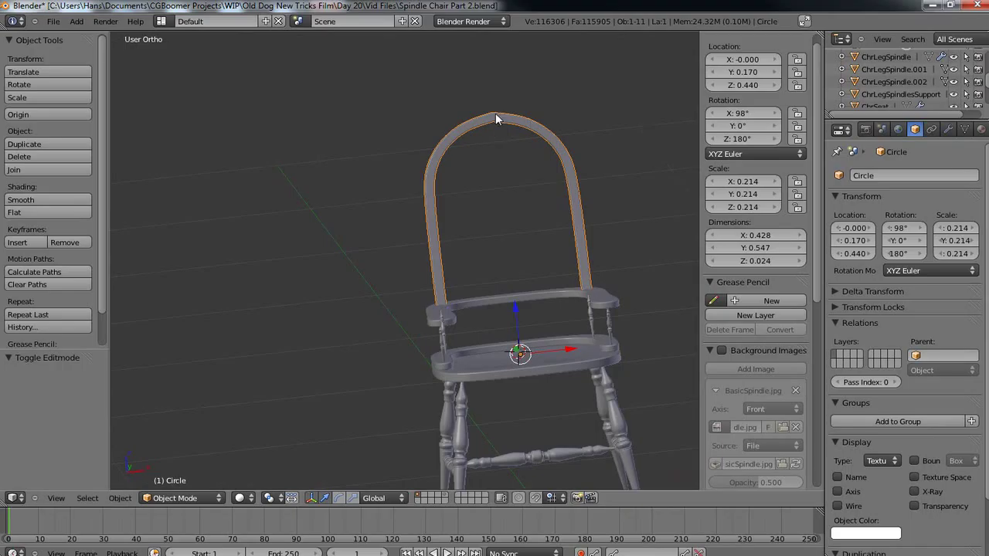
- Subdivide the arched back's Multiresolution modifier once more, to level 3, and check the peak of the arch
click(948, 129)
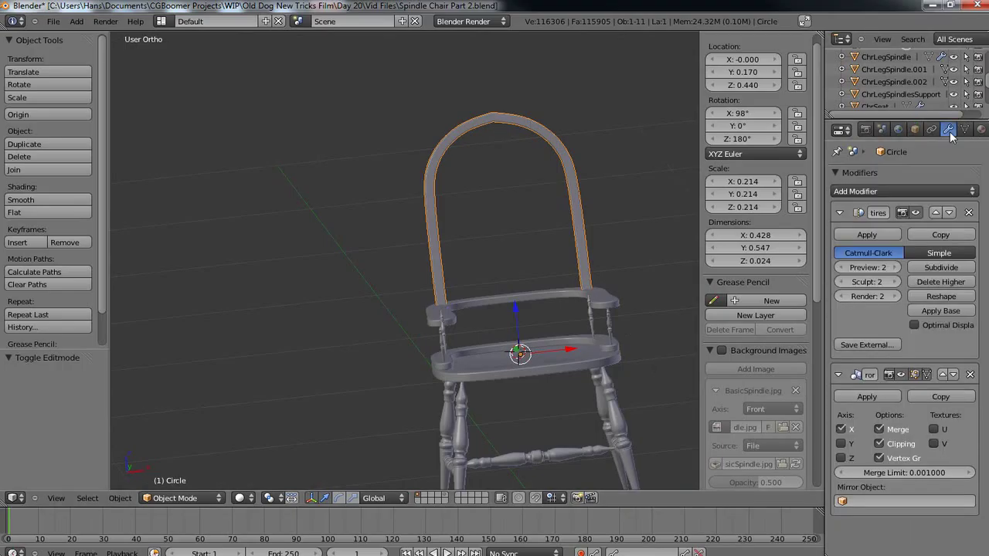
click(941, 267)
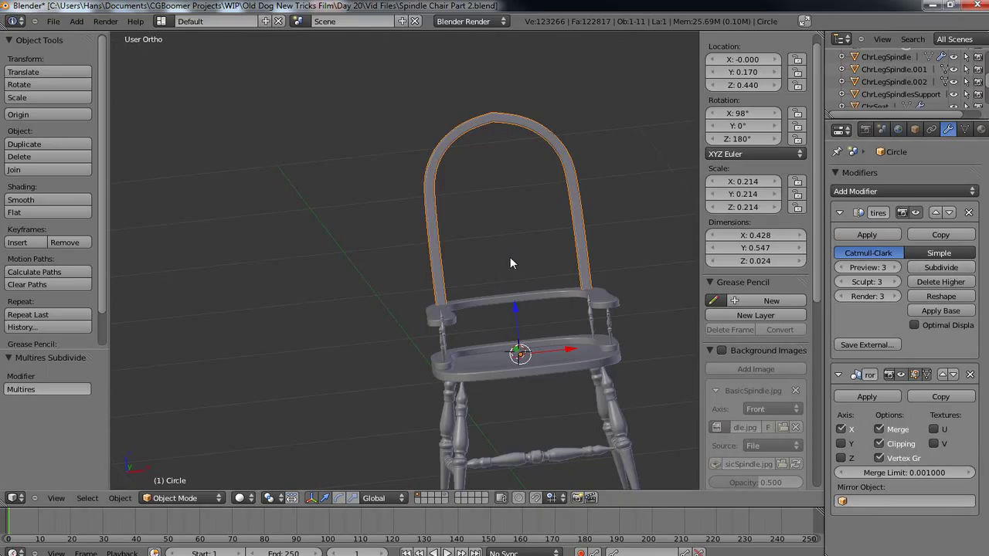
key(KP_6)
key(KP_6)
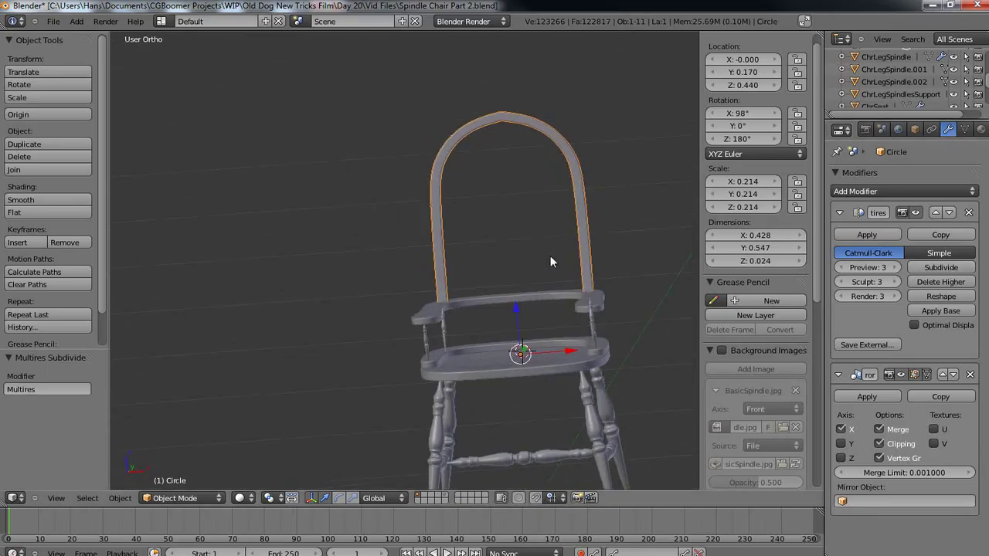
- In Edit Mode, lower the edge loop at the arch's top centre by about 0.007 along Z in front view
key(Tab)
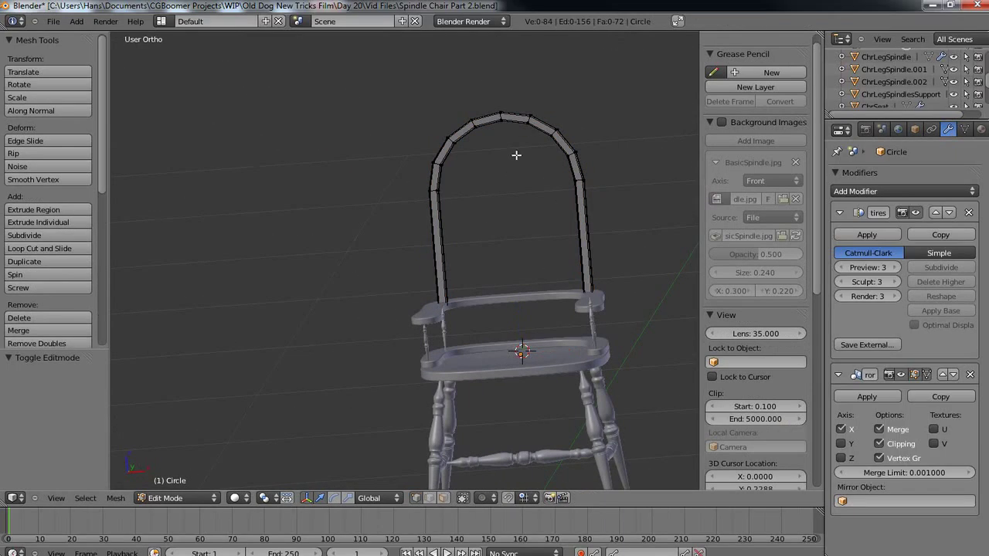
middle_drag(625, 181, 582, 292)
key(KP_3)
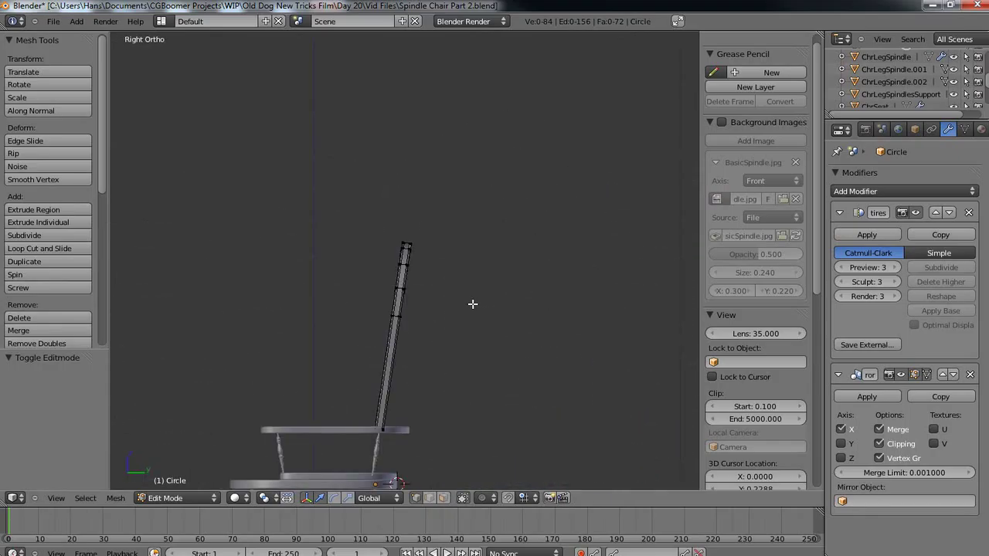
key(KP_1)
shift+middle_drag(524, 293, 296, 256)
scroll(494, 342, up, 5)
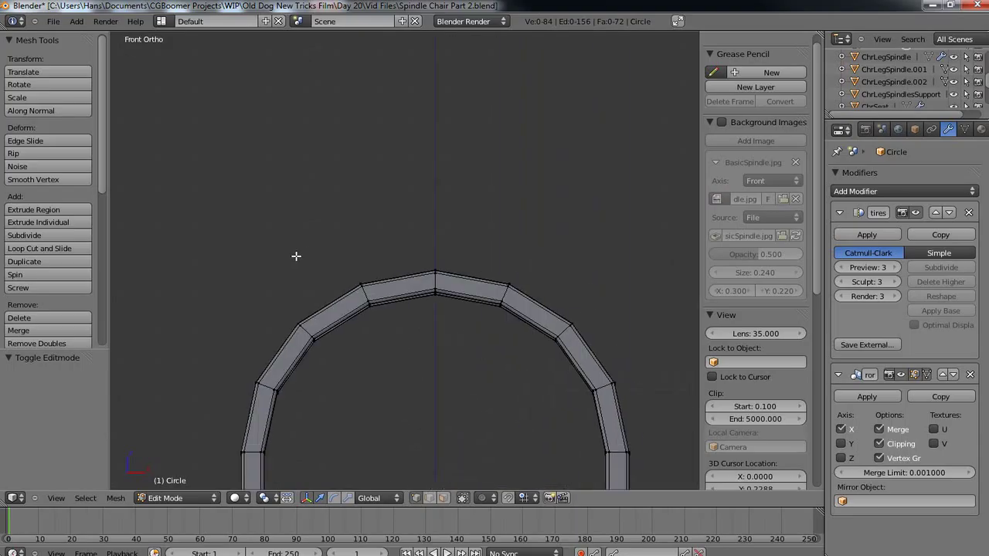
alt+right_click(435, 283)
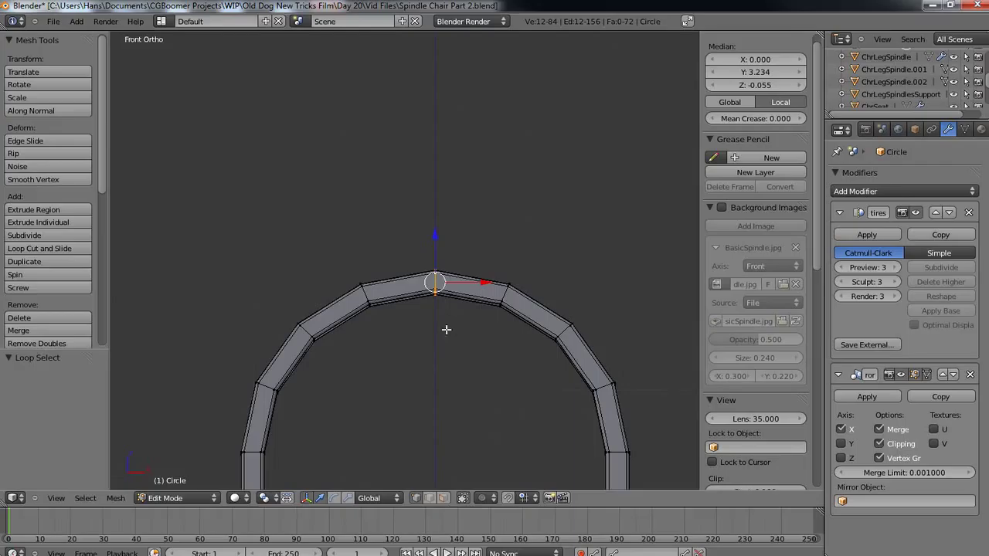
key(g)
key(z)
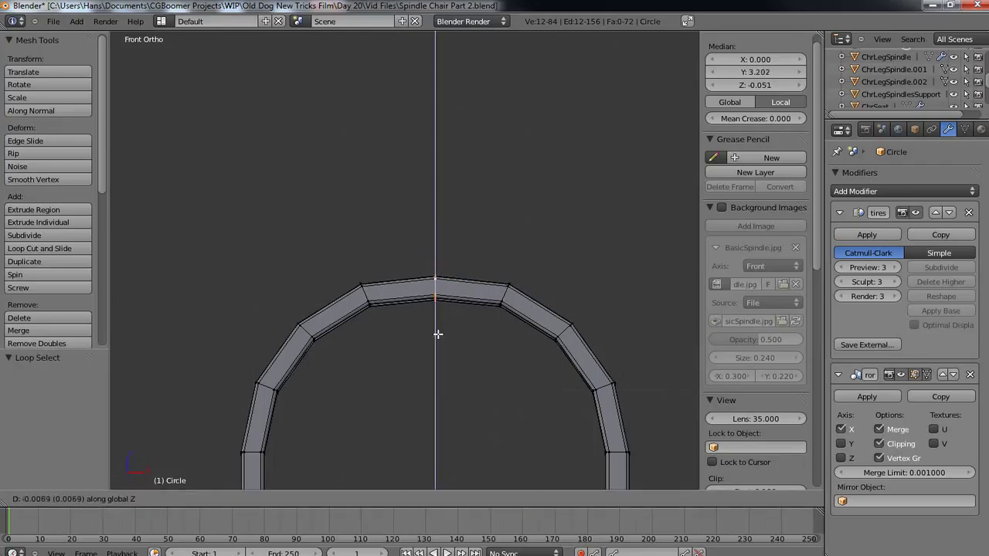
click(438, 334)
scroll(440, 345, down, 4)
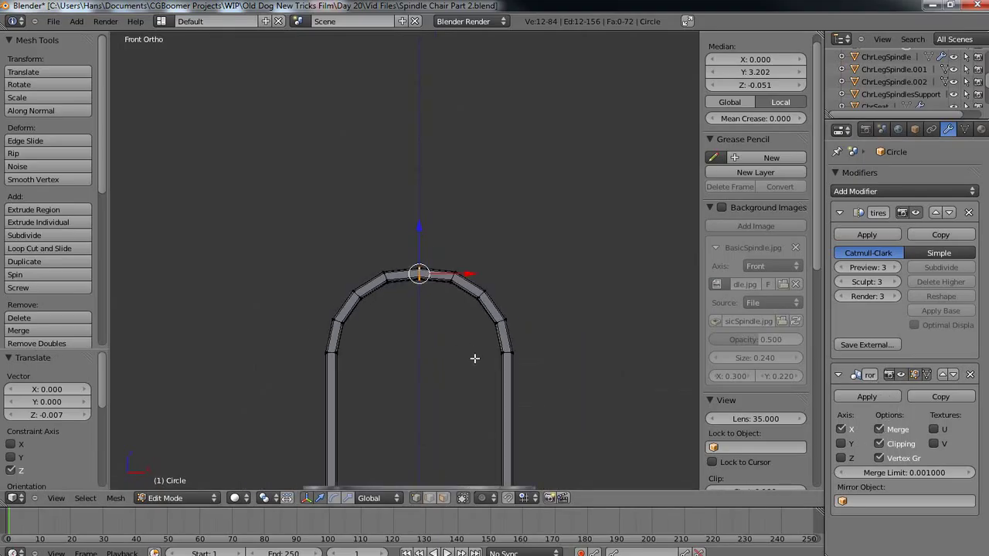
- Return to Object Mode, apply smooth shading to the arched back and examine the whole chair from several sides
key(Tab)
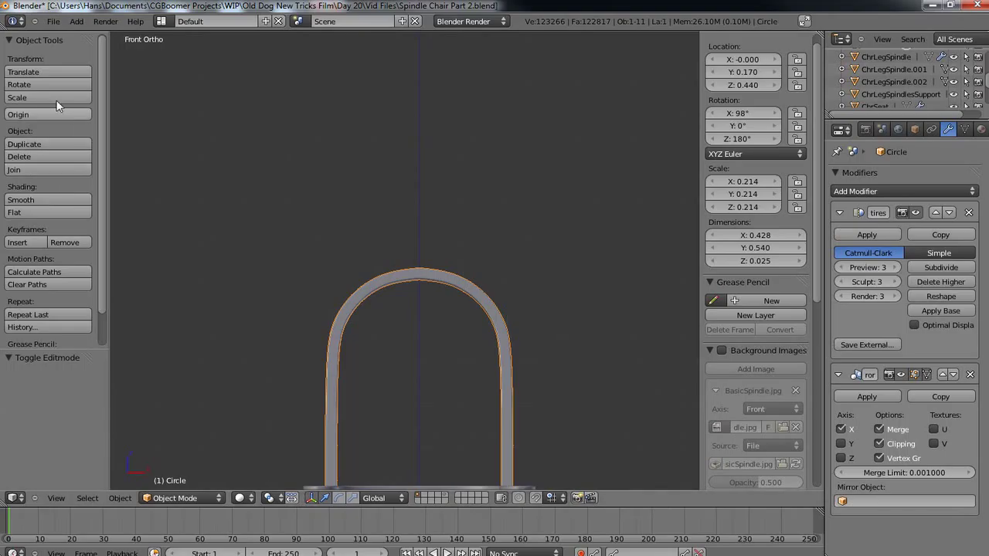
click(33, 197)
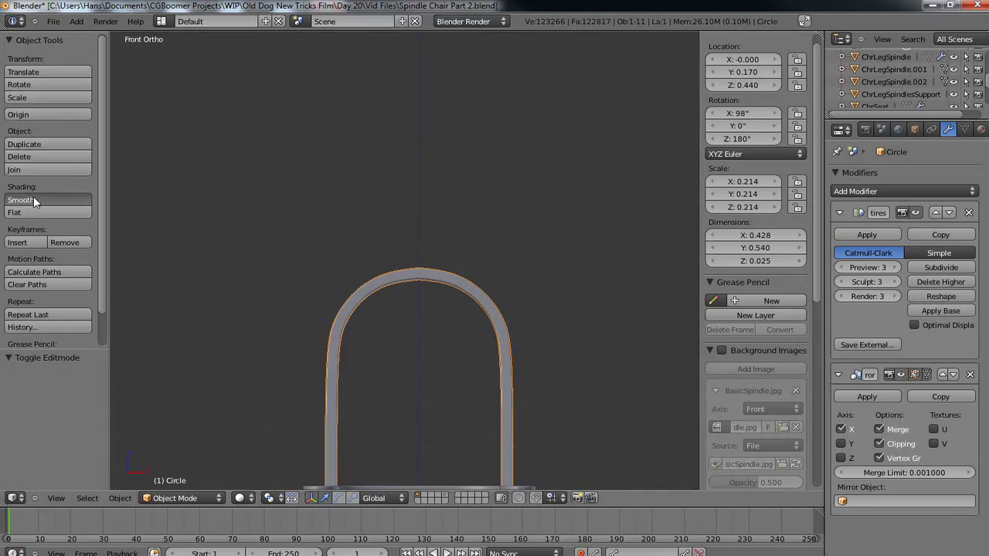
middle_drag(449, 340, 401, 271)
scroll(423, 358, down, 5)
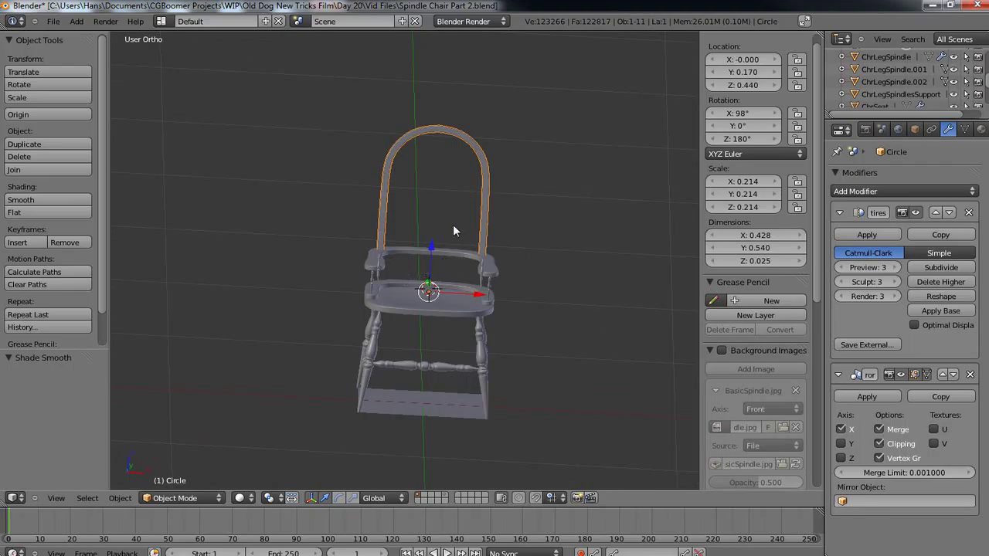
middle_drag(448, 331, 390, 312)
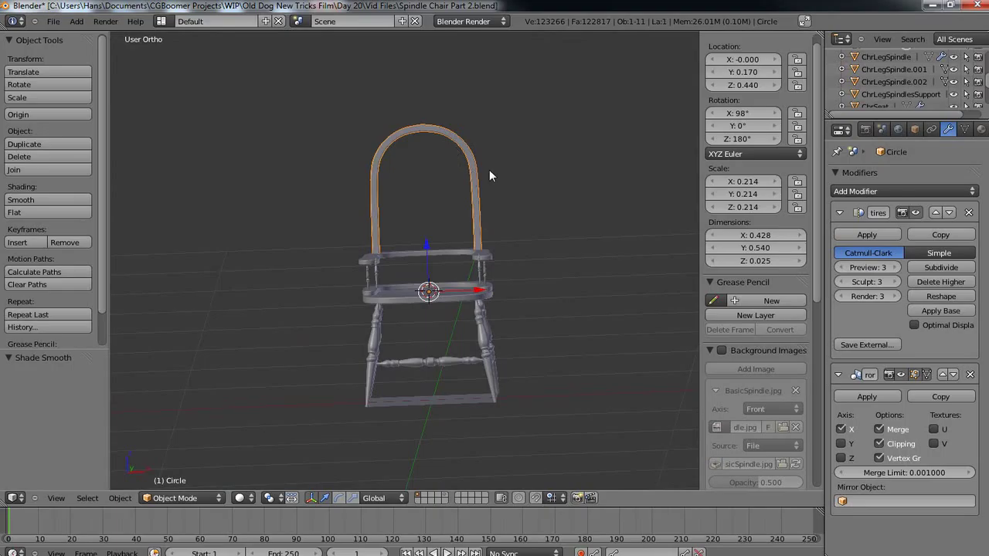
middle_drag(417, 308, 274, 298)
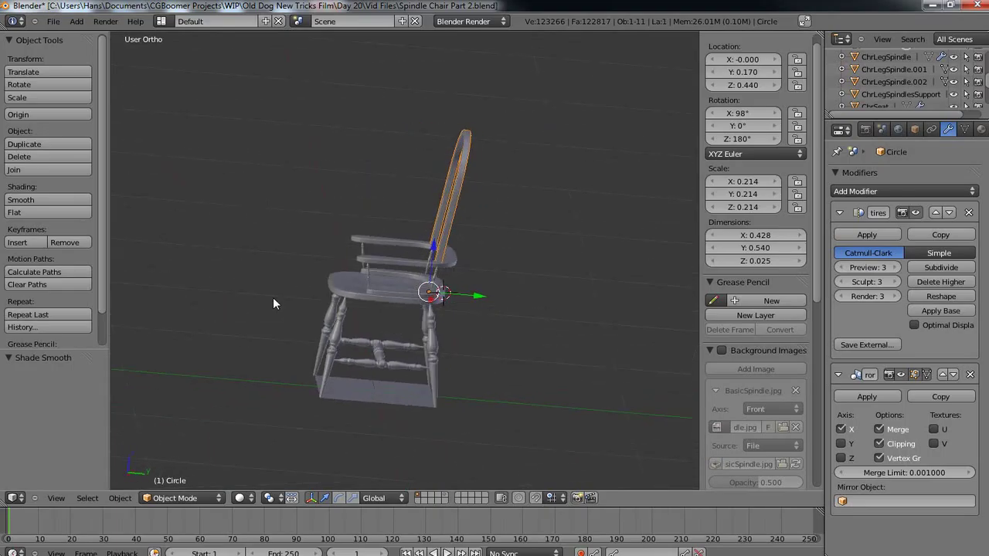
middle_drag(418, 293, 452, 298)
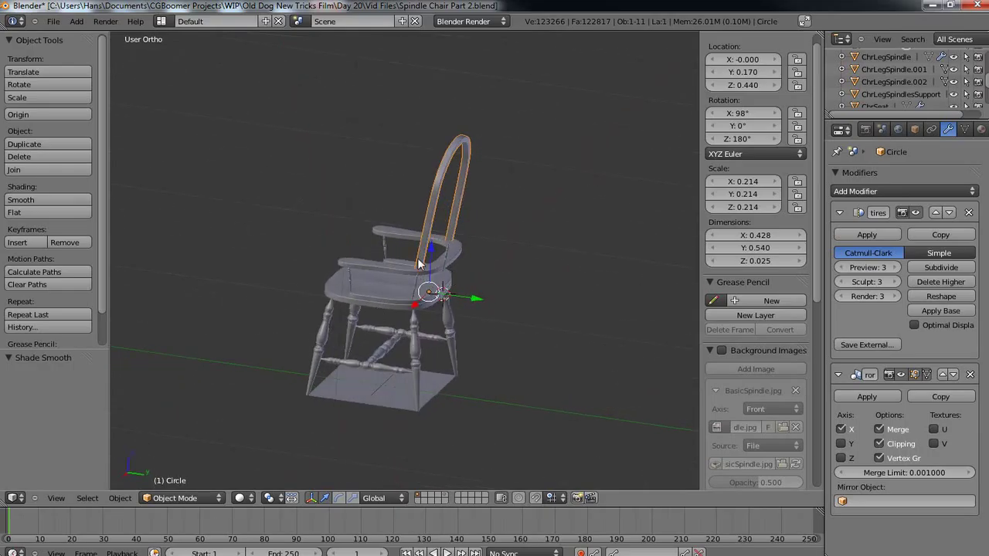
middle_drag(428, 241, 508, 354)
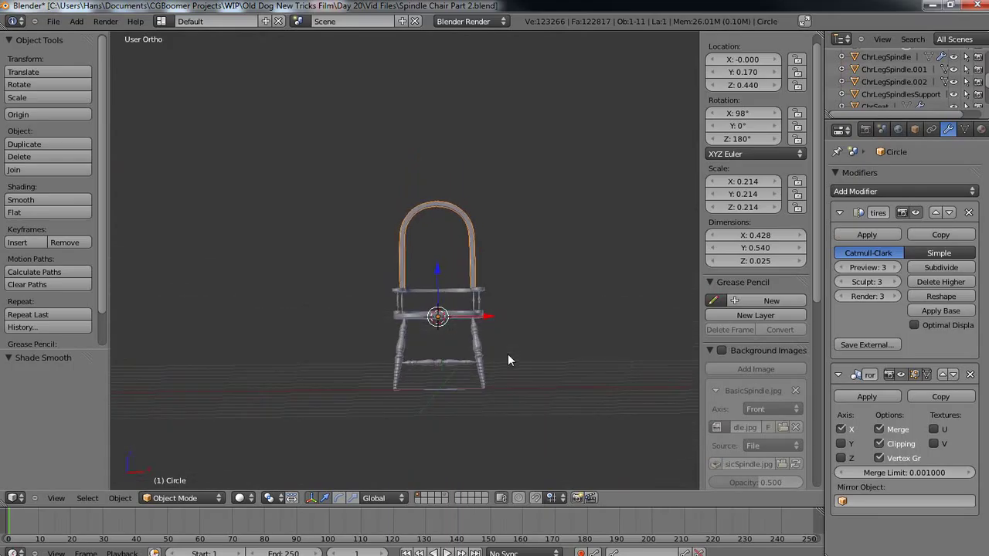
- Show the chair in front view and save the Spindle Chair Part 2 file
key(KP_1)
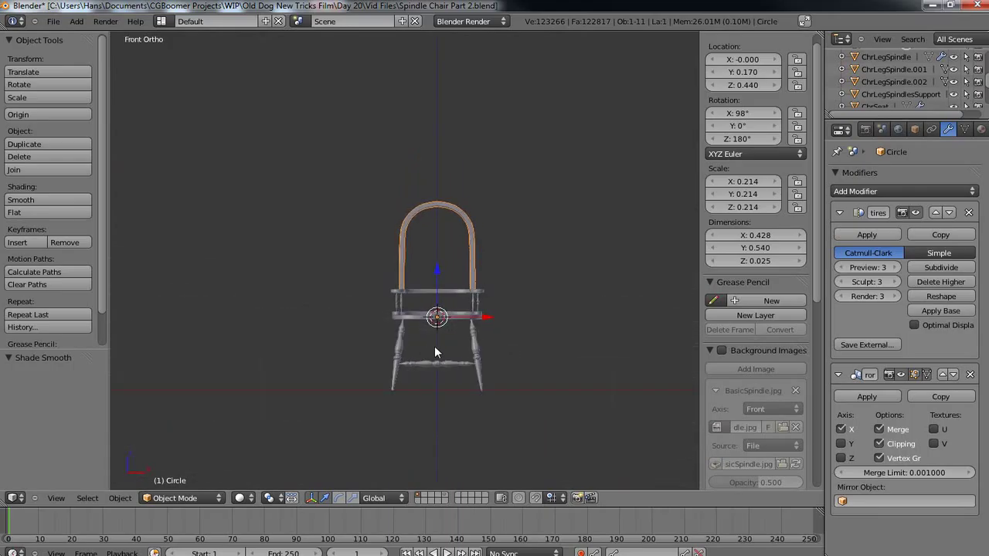
click(54, 21)
click(64, 106)
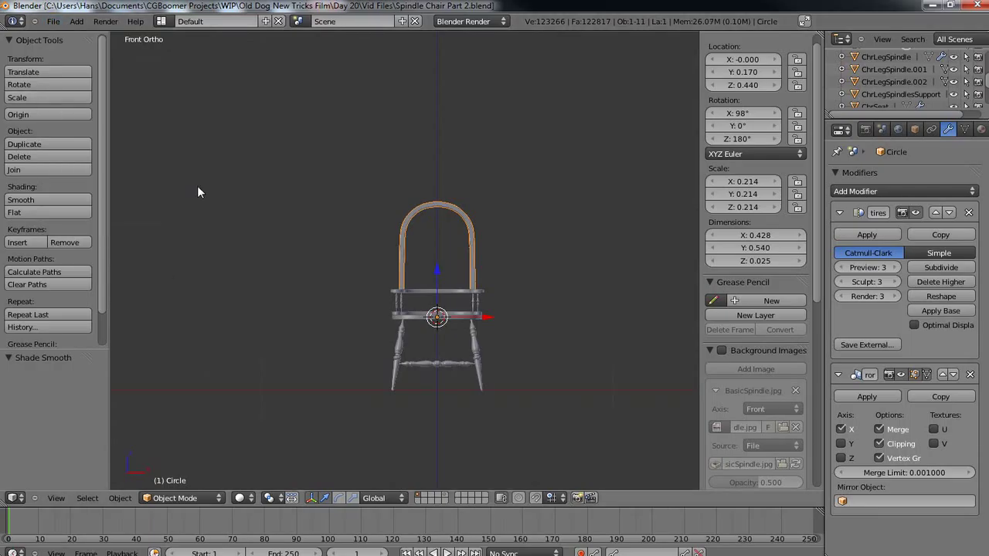